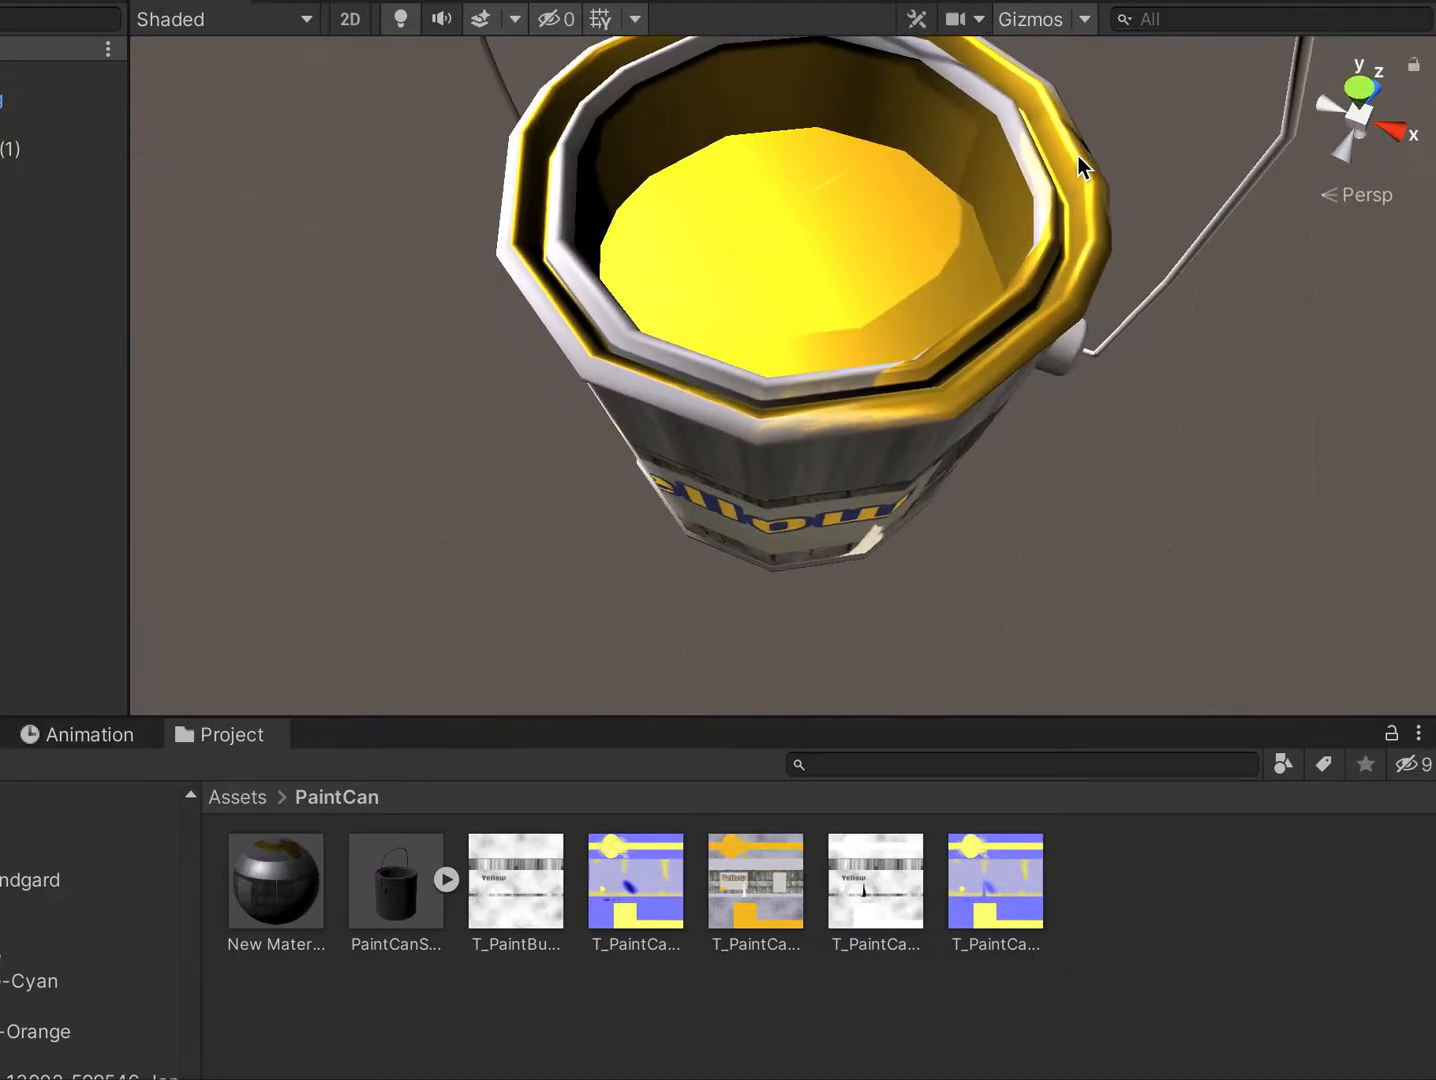
# Examine the yellow paint can model from the front, side and underside, including its label, paint spot and torn patch.
pyautogui.moveTo(967, 480)
pyautogui.mouseDown()
pyautogui.moveTo(958, 282)
pyautogui.moveTo(827, 340)
pyautogui.moveTo(919, 80)
pyautogui.moveTo(808, 272)
pyautogui.moveTo(779, 263)
pyautogui.moveTo(882, 243)
pyautogui.moveTo(881, 210)
pyautogui.moveTo(695, 234)
pyautogui.moveTo(765, 328)
pyautogui.mouseUp()
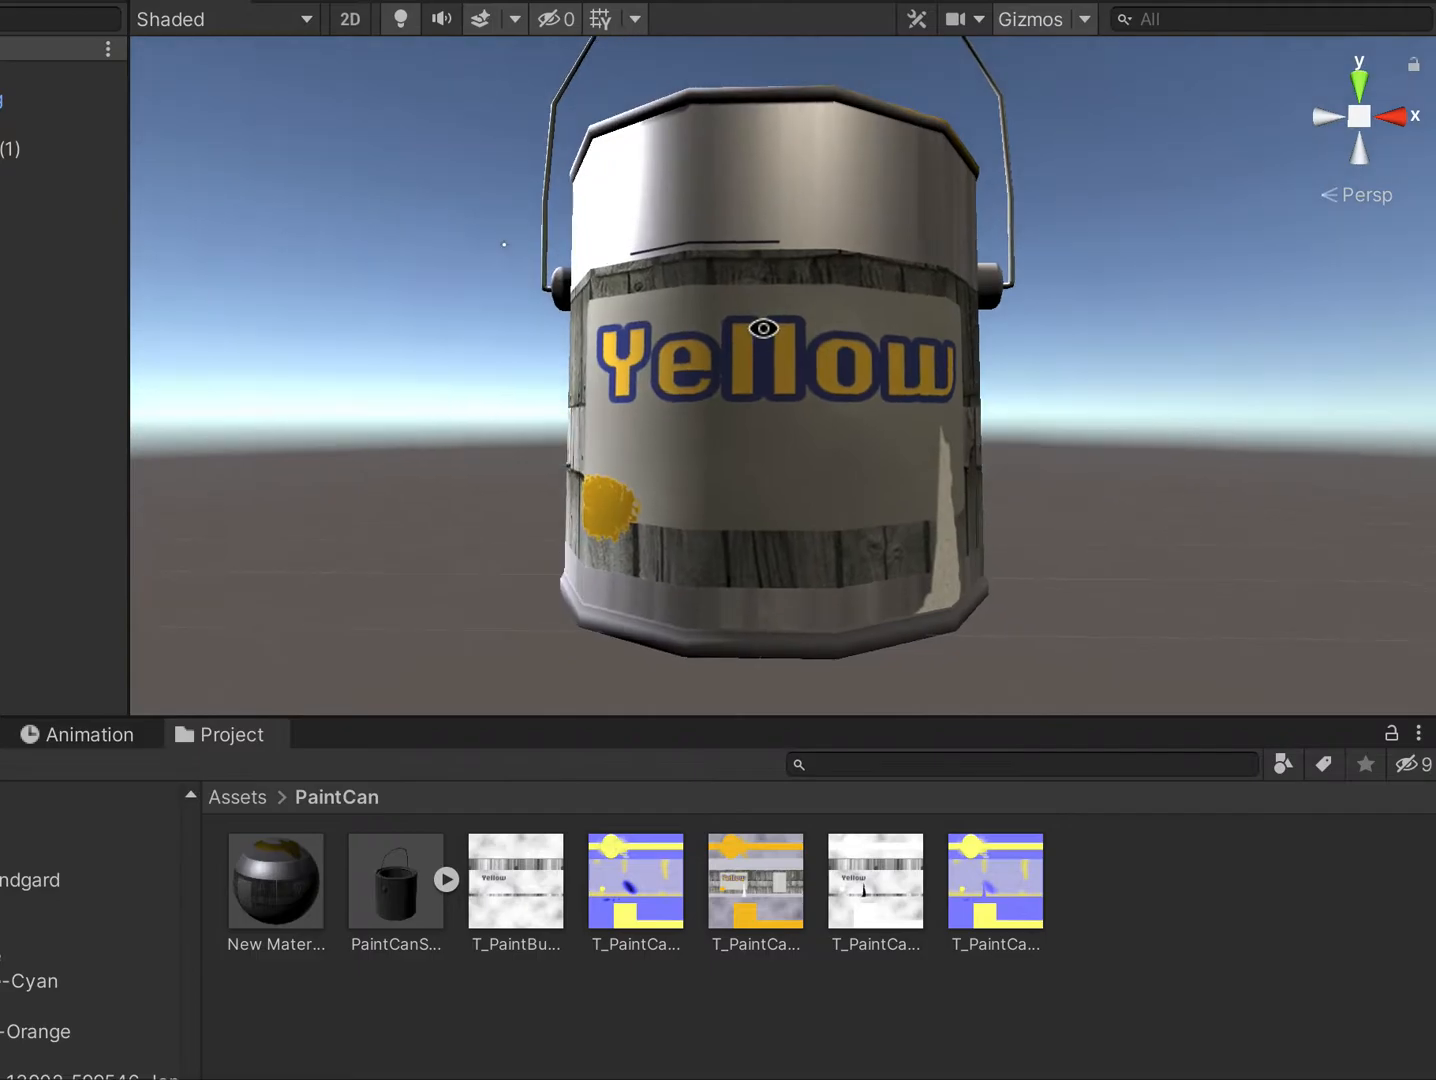
pyautogui.click(895, 273)
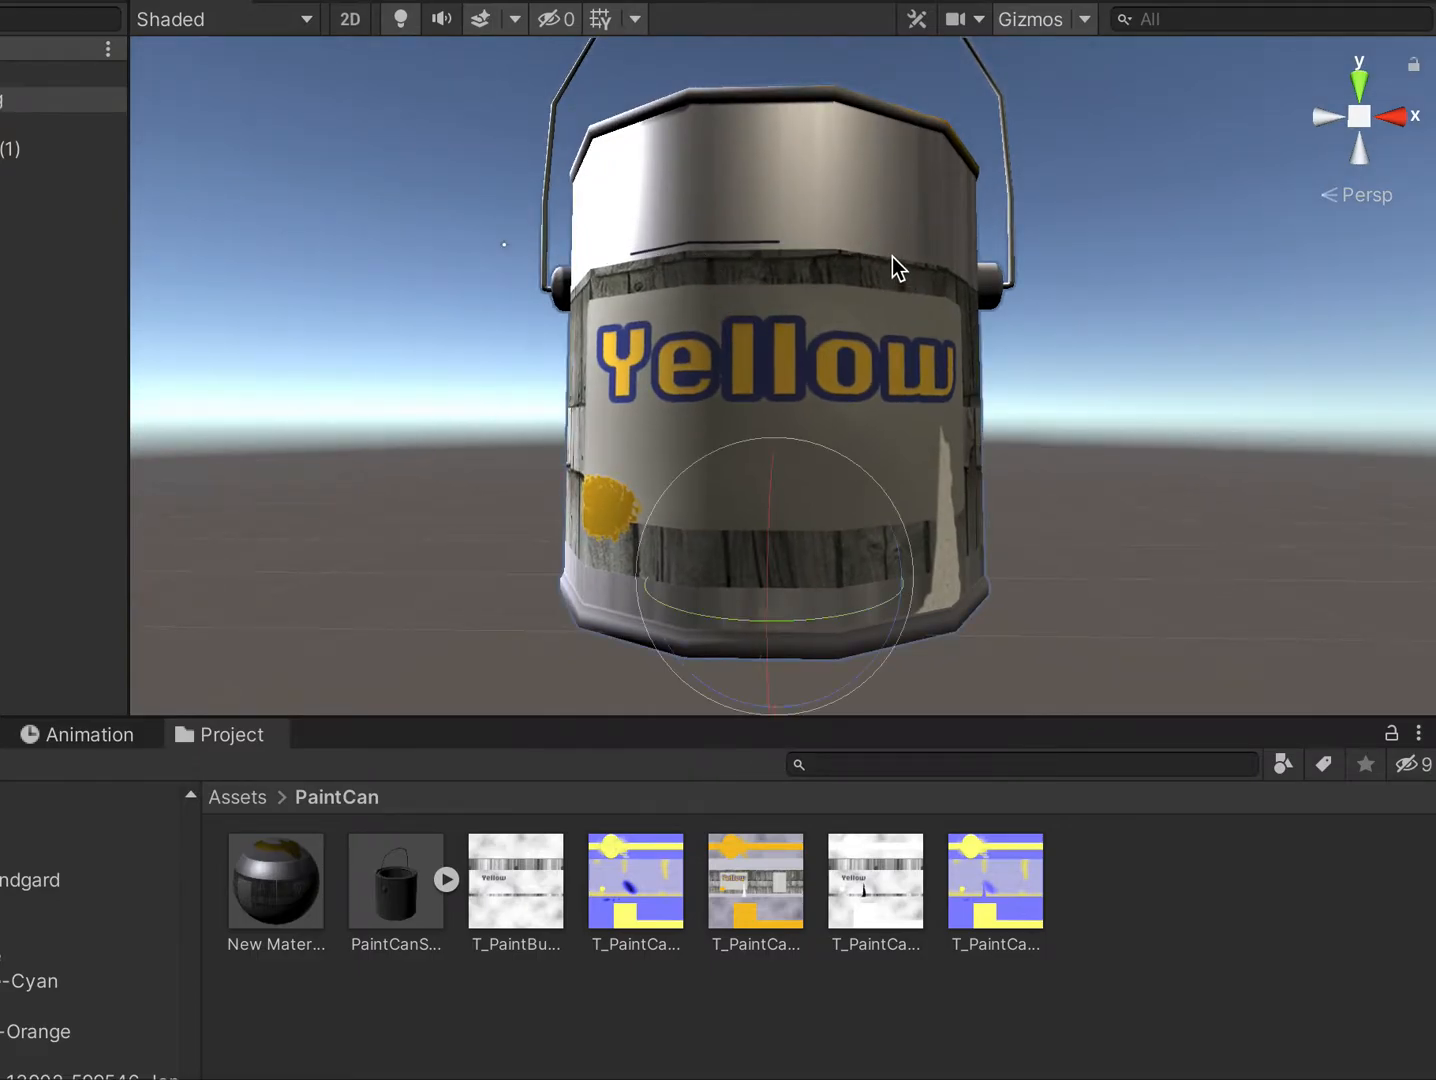
pyautogui.moveTo(1004, 461)
pyautogui.mouseDown()
pyautogui.moveTo(840, 426)
pyautogui.moveTo(708, 420)
pyautogui.moveTo(923, 465)
pyautogui.moveTo(590, 481)
pyautogui.moveTo(356, 404)
pyautogui.moveTo(609, 359)
pyautogui.moveTo(722, 321)
pyautogui.moveTo(551, 301)
pyautogui.moveTo(561, 285)
pyautogui.moveTo(1309, 327)
pyautogui.moveTo(796, 422)
pyautogui.mouseUp()
pyautogui.click(1052, 443)
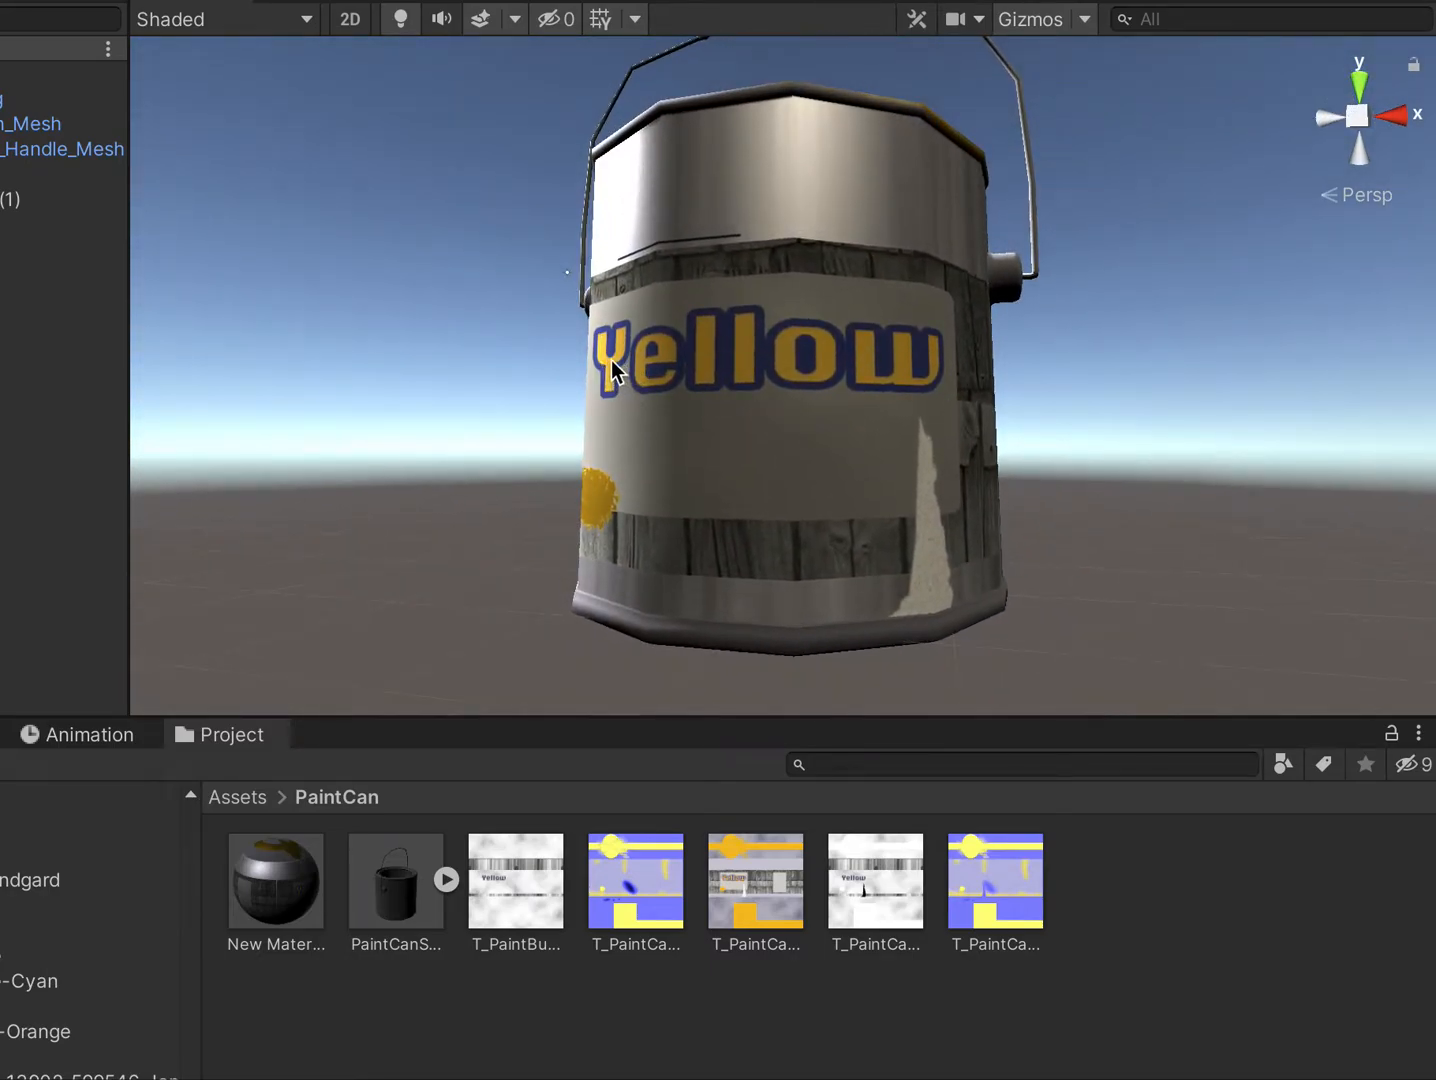
pyautogui.moveTo(687, 405)
pyautogui.mouseDown()
pyautogui.moveTo(769, 391)
pyautogui.moveTo(801, 311)
pyautogui.mouseUp()
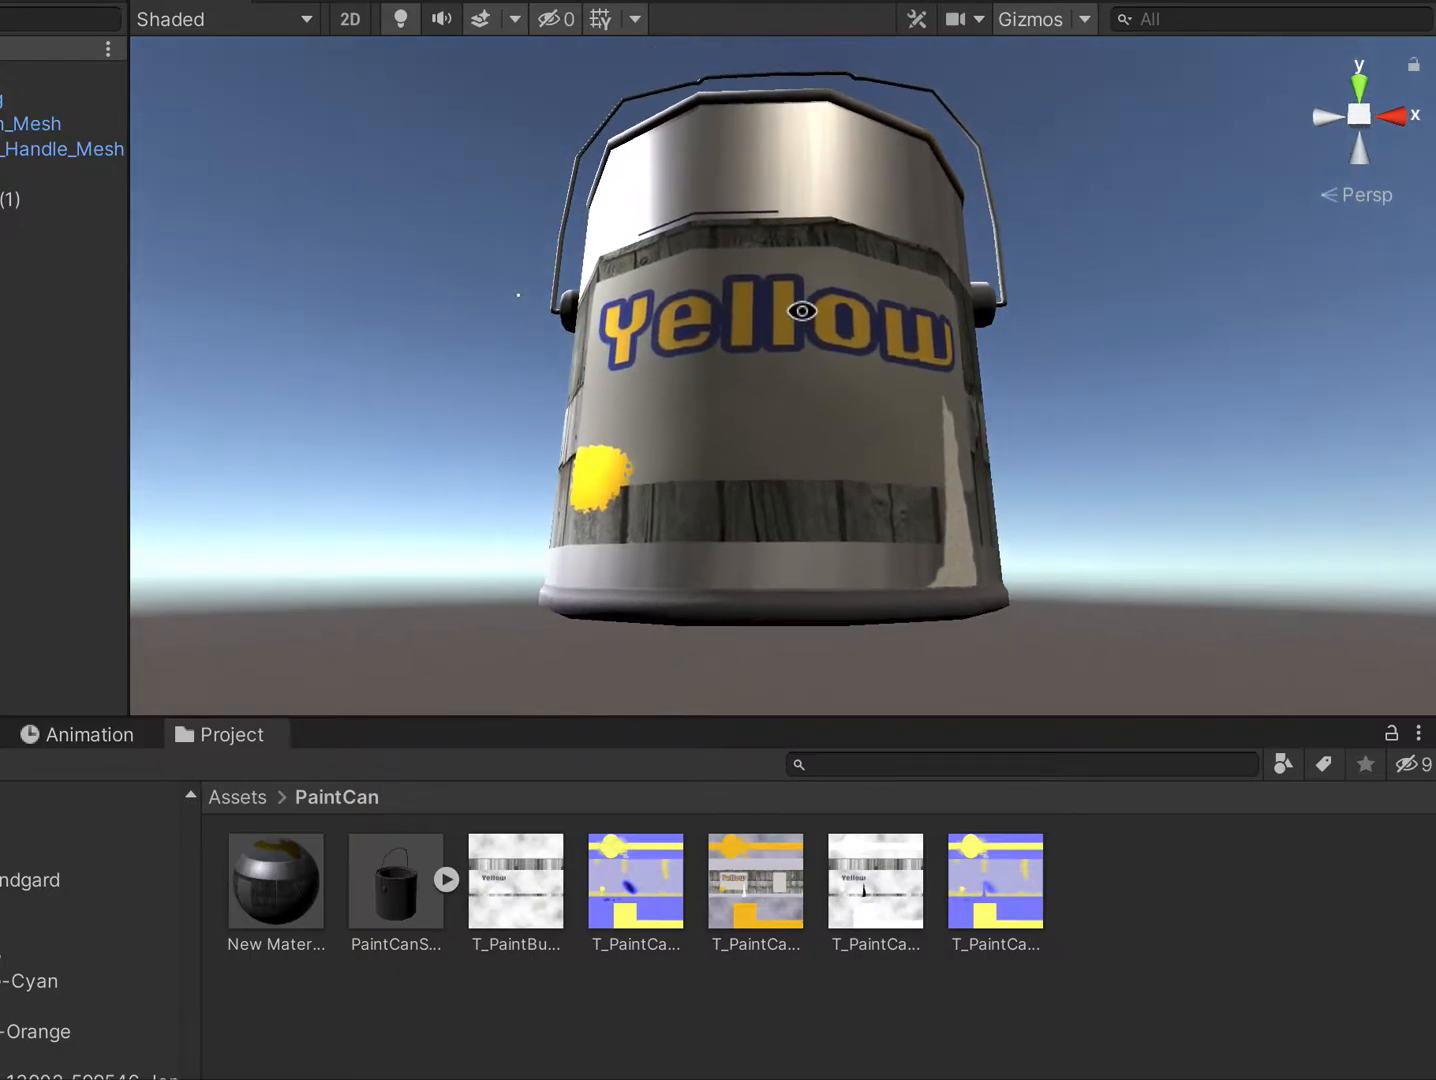
pyautogui.moveTo(684, 447)
pyautogui.mouseDown()
pyautogui.moveTo(776, 426)
pyautogui.moveTo(955, 433)
pyautogui.moveTo(856, 510)
pyautogui.moveTo(674, 540)
pyautogui.moveTo(506, 510)
pyautogui.moveTo(830, 501)
pyautogui.moveTo(766, 506)
pyautogui.moveTo(763, 487)
pyautogui.moveTo(708, 487)
pyautogui.moveTo(545, 412)
pyautogui.moveTo(897, 532)
pyautogui.moveTo(827, 417)
pyautogui.moveTo(567, 433)
pyautogui.moveTo(832, 546)
pyautogui.moveTo(945, 641)
pyautogui.moveTo(1093, 663)
pyautogui.mouseUp()
pyautogui.moveTo(950, 567)
pyautogui.mouseDown()
pyautogui.moveTo(808, 542)
pyautogui.moveTo(567, 298)
pyautogui.moveTo(615, 196)
pyautogui.moveTo(670, 150)
pyautogui.mouseUp()
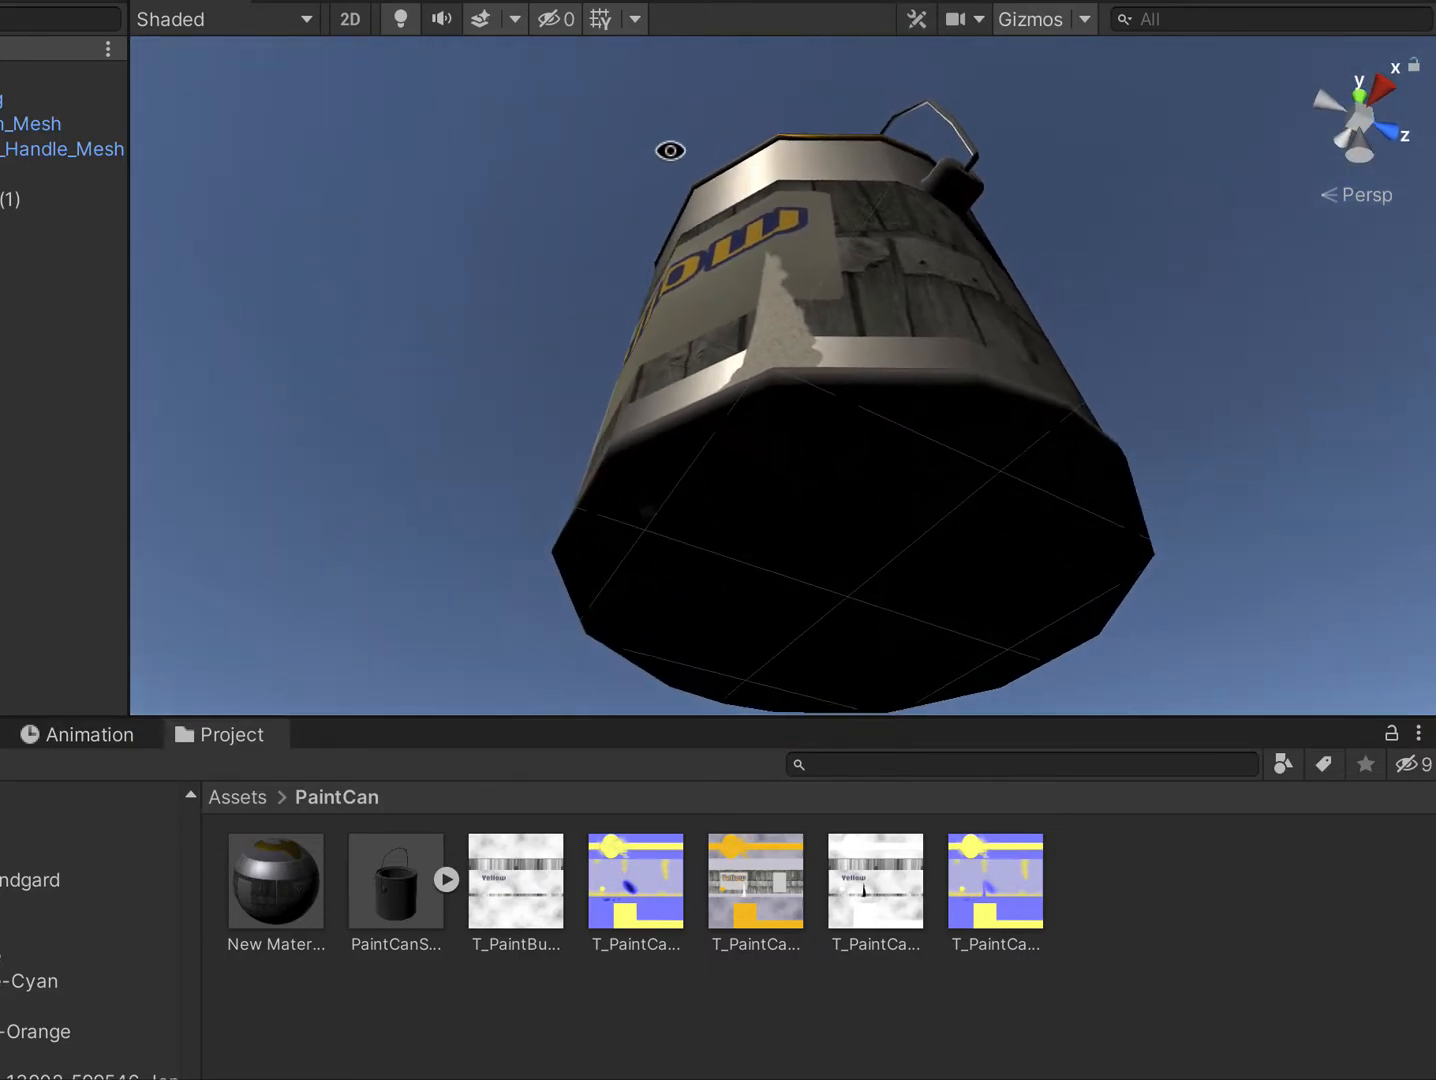
pyautogui.moveTo(808, 438)
pyautogui.mouseDown()
pyautogui.moveTo(747, 401)
pyautogui.moveTo(599, 426)
pyautogui.moveTo(829, 456)
pyautogui.moveTo(955, 506)
pyautogui.moveTo(946, 557)
pyautogui.mouseUp()
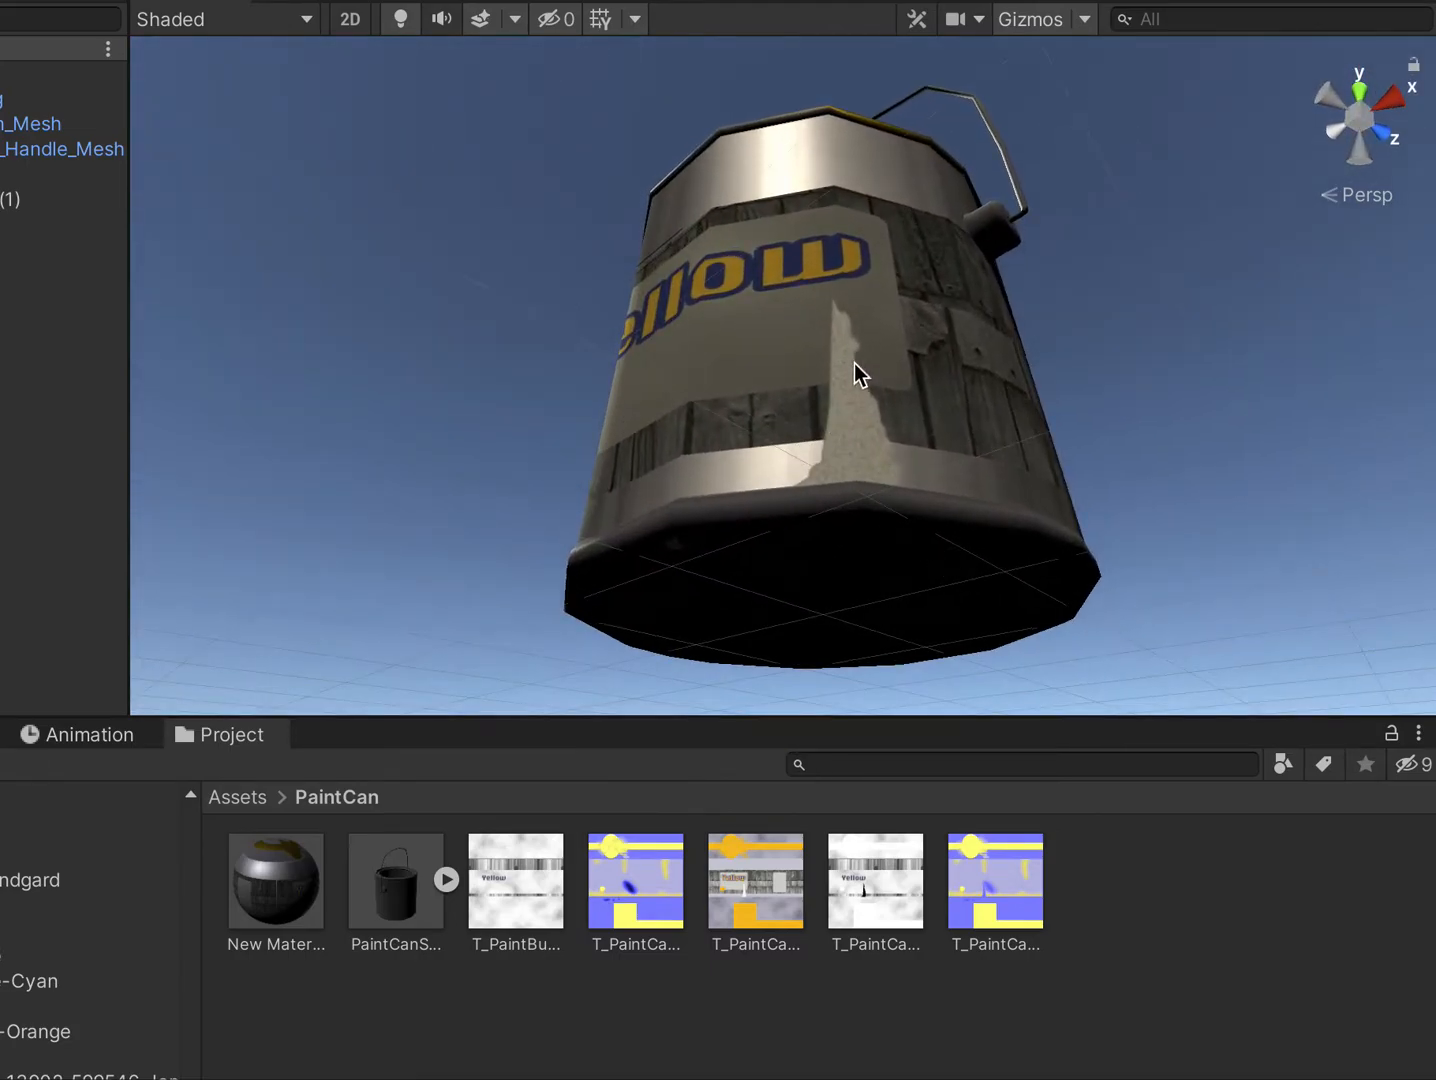
pyautogui.moveTo(901, 468)
pyautogui.mouseDown()
pyautogui.moveTo(918, 678)
pyautogui.moveTo(816, 577)
pyautogui.mouseUp()
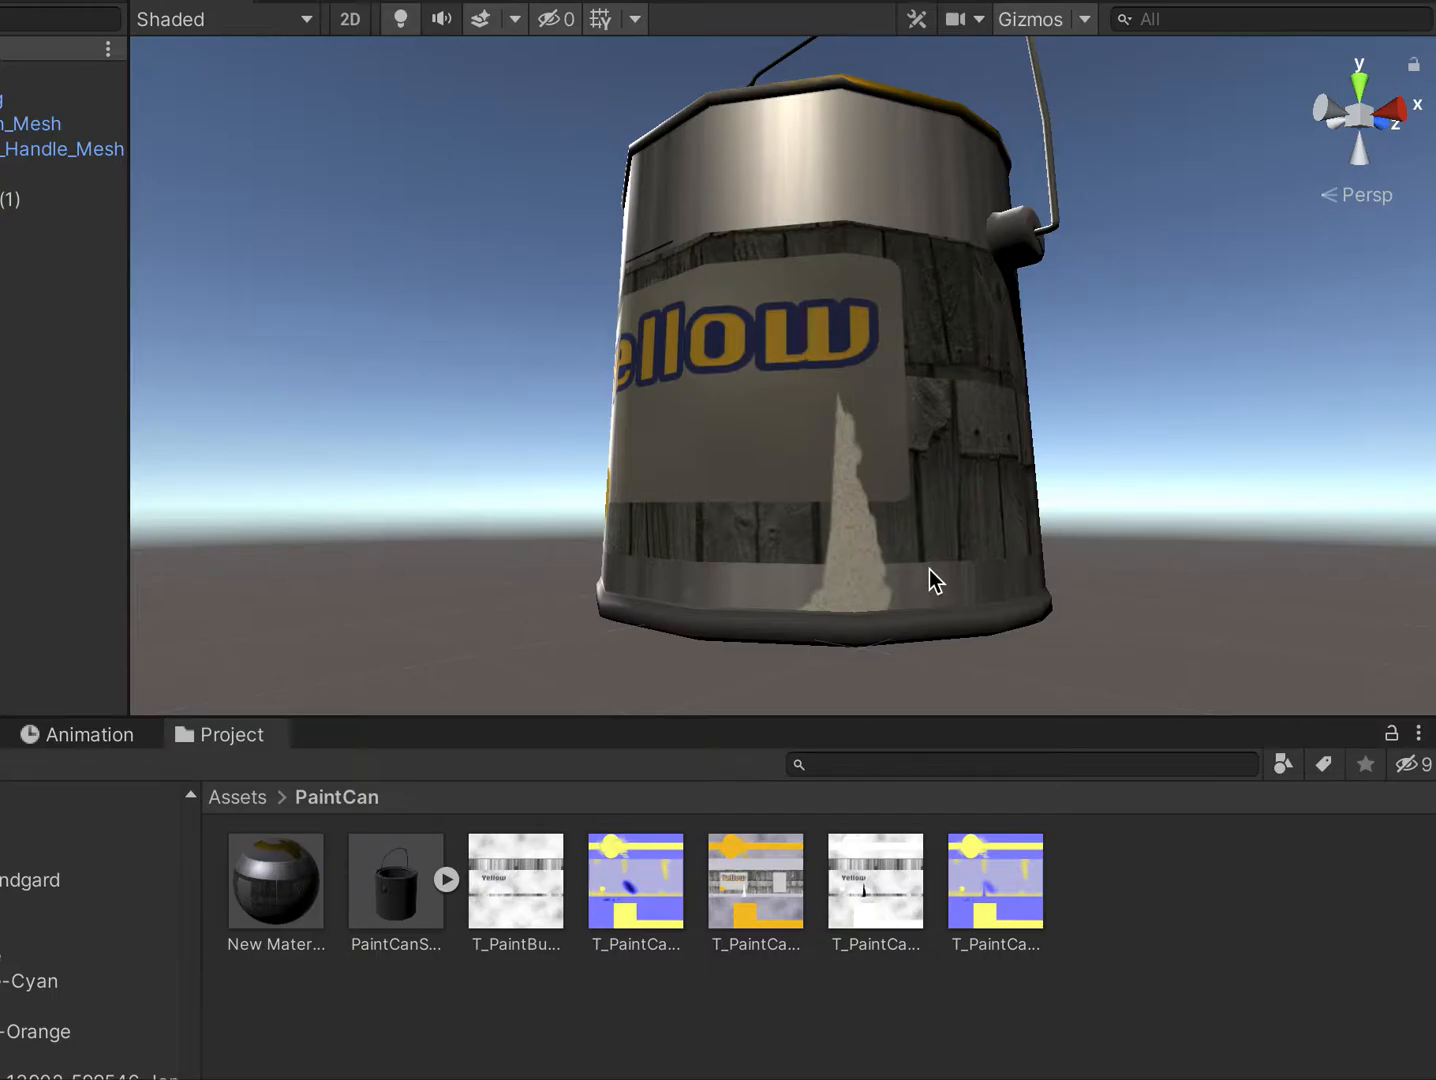
pyautogui.moveTo(907, 587)
pyautogui.mouseDown()
pyautogui.moveTo(919, 366)
pyautogui.moveTo(901, 567)
pyautogui.moveTo(888, 487)
pyautogui.moveTo(835, 429)
pyautogui.mouseUp()
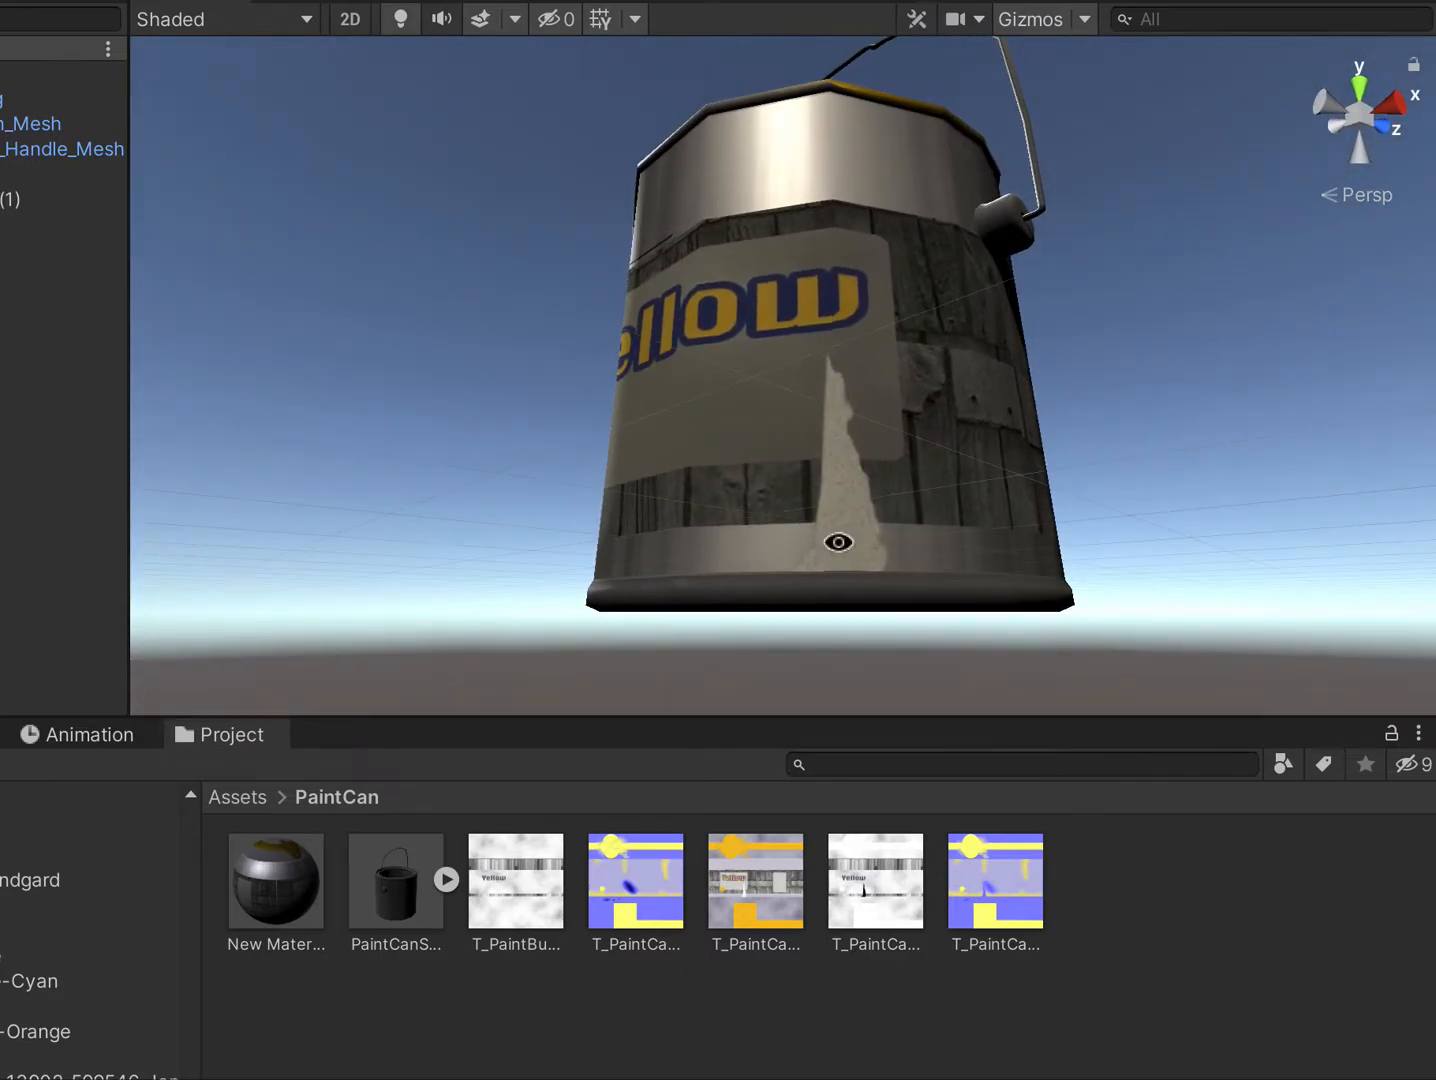
pyautogui.moveTo(965, 606); pyautogui.dragTo(998, 686)
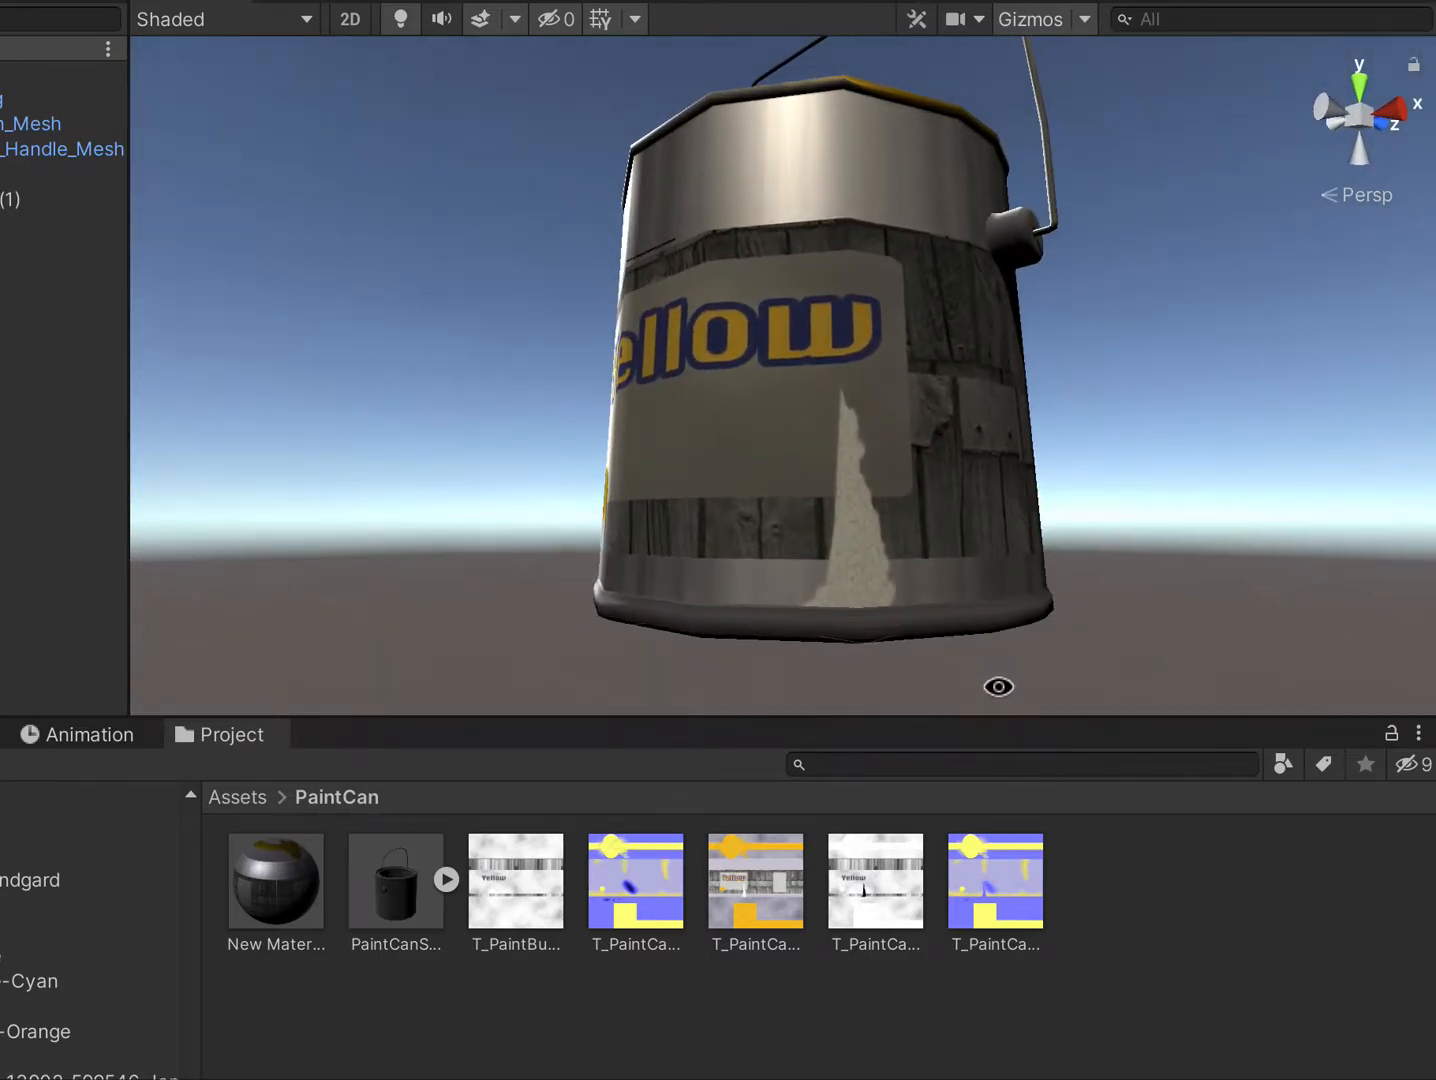
pyautogui.moveTo(920, 481)
pyautogui.mouseDown()
pyautogui.moveTo(898, 498)
pyautogui.moveTo(891, 480)
pyautogui.mouseUp()
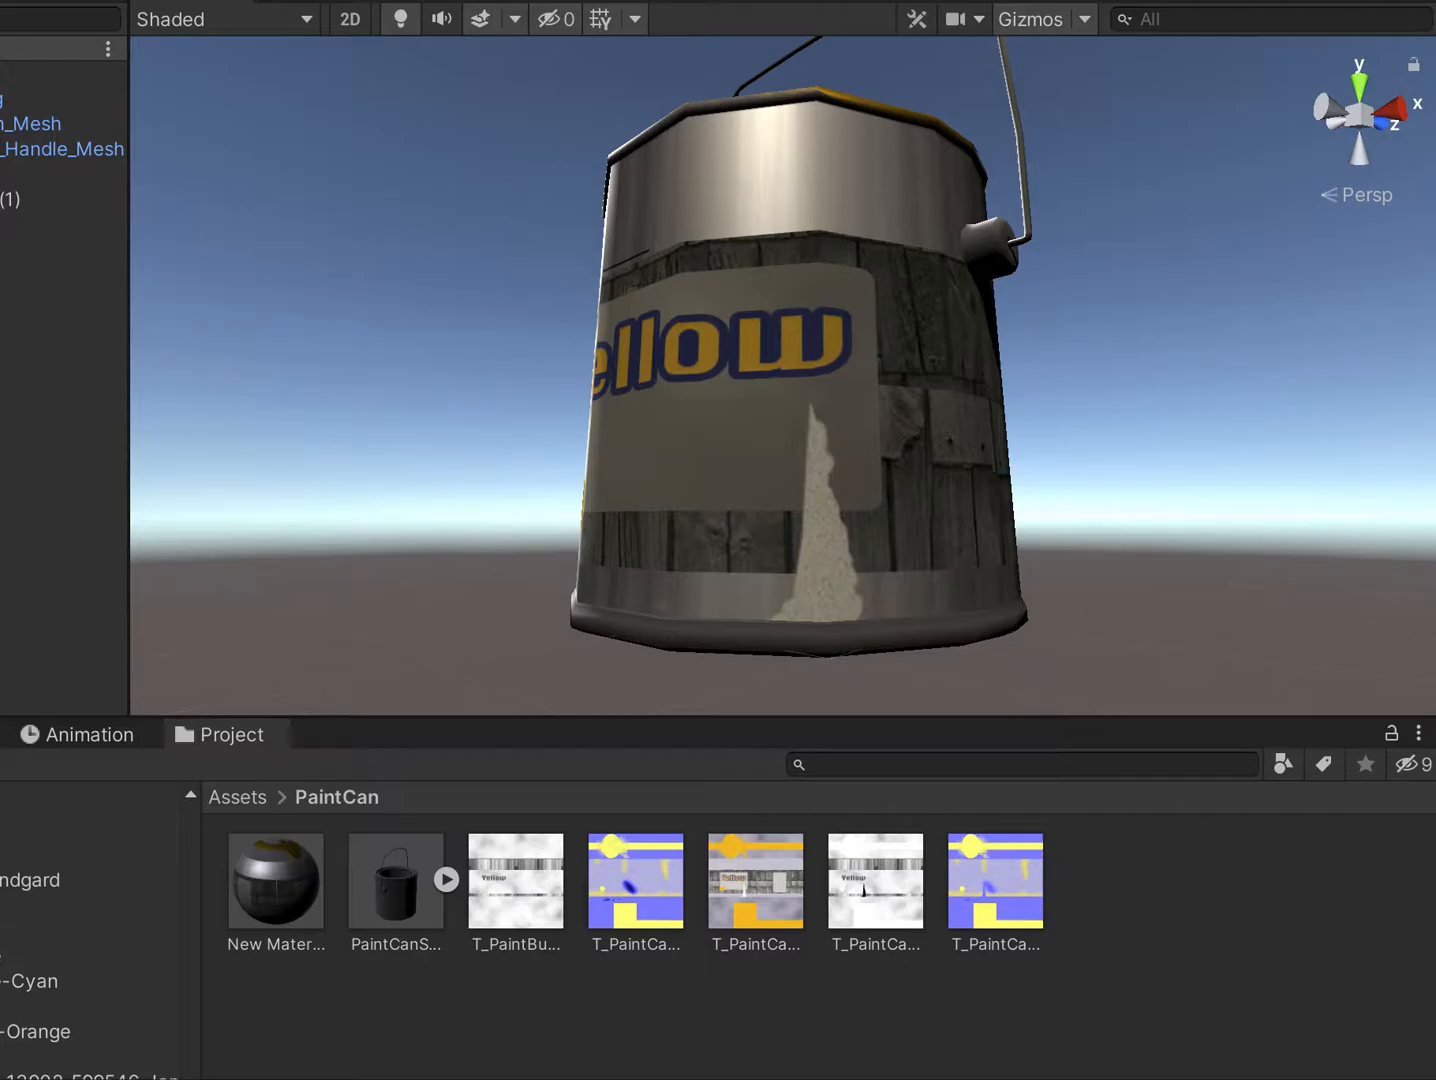
# Switch to Photoshop, close T_PaintCan_M.tga and close Untitled-4 without saving, keeping paintcanout.Work.psd open.
pyautogui.press('super+Tab')
pyautogui.moveTo(498, 296); pyautogui.dragTo(463, 92)
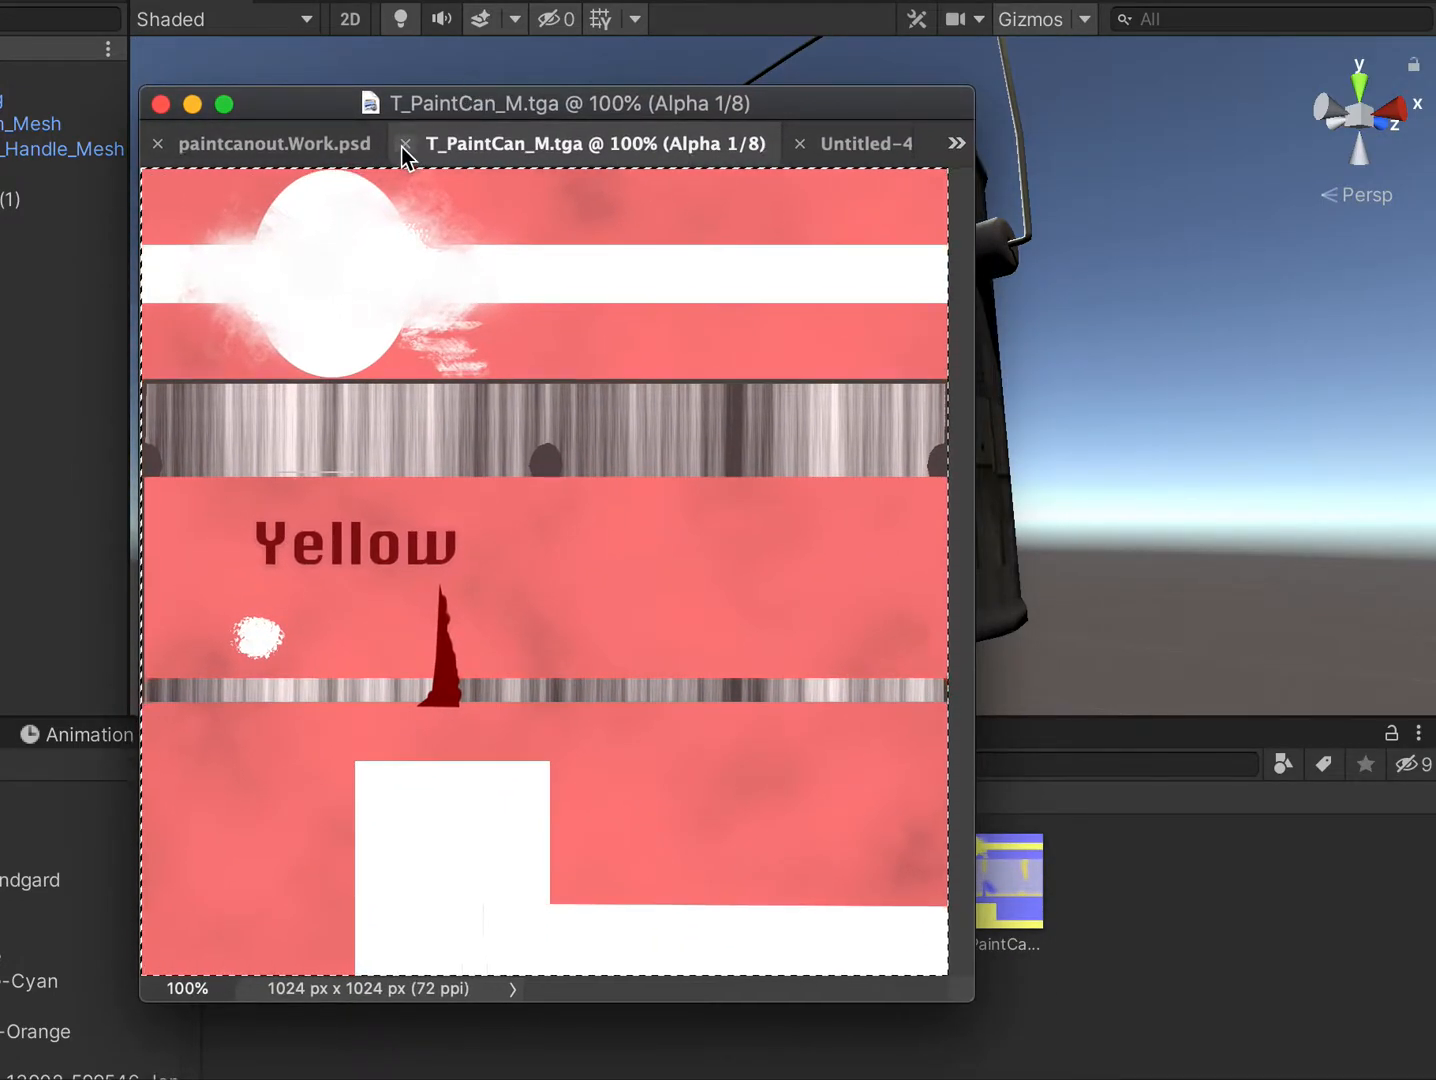
pyautogui.click(405, 146)
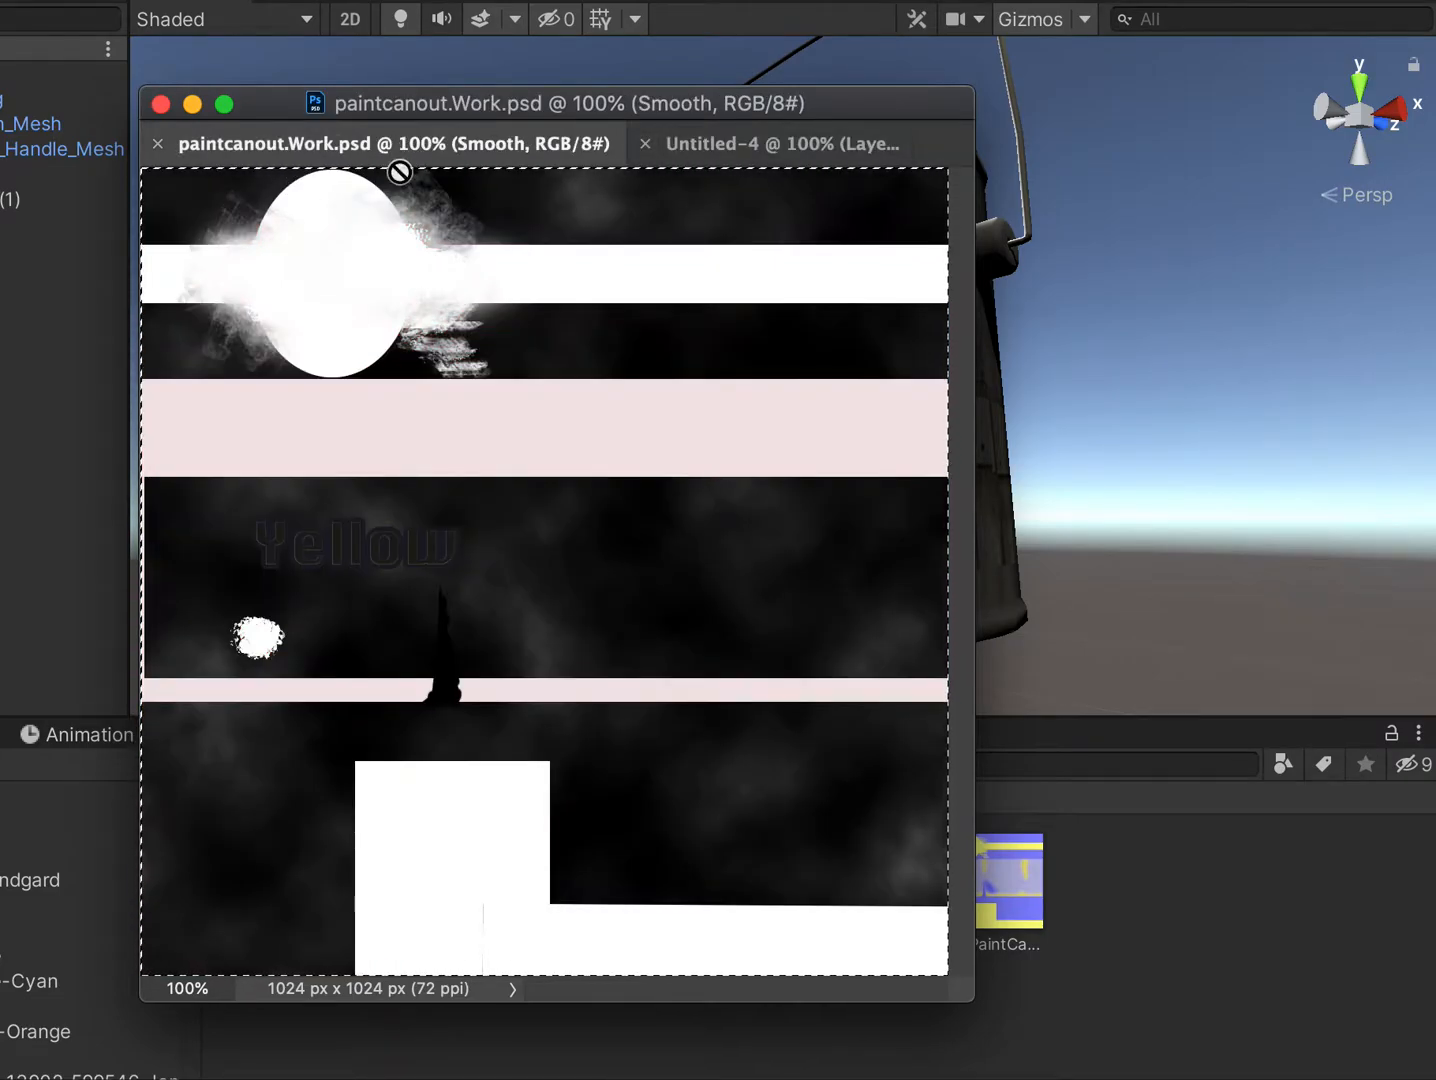
pyautogui.click(716, 146)
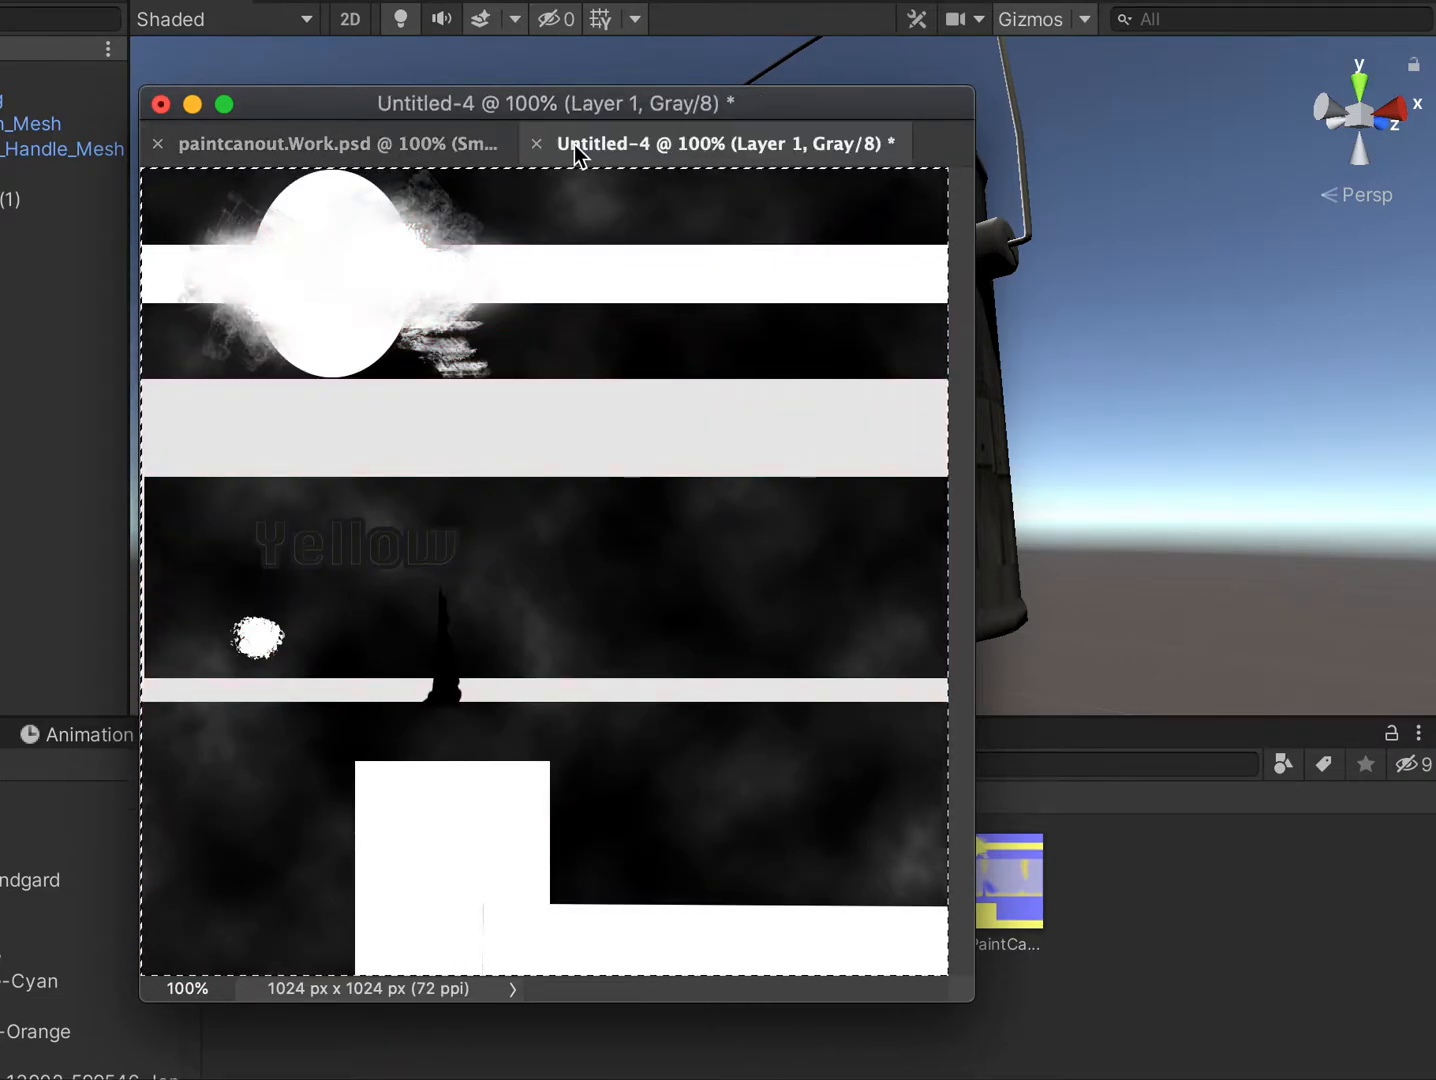
pyautogui.click(537, 143)
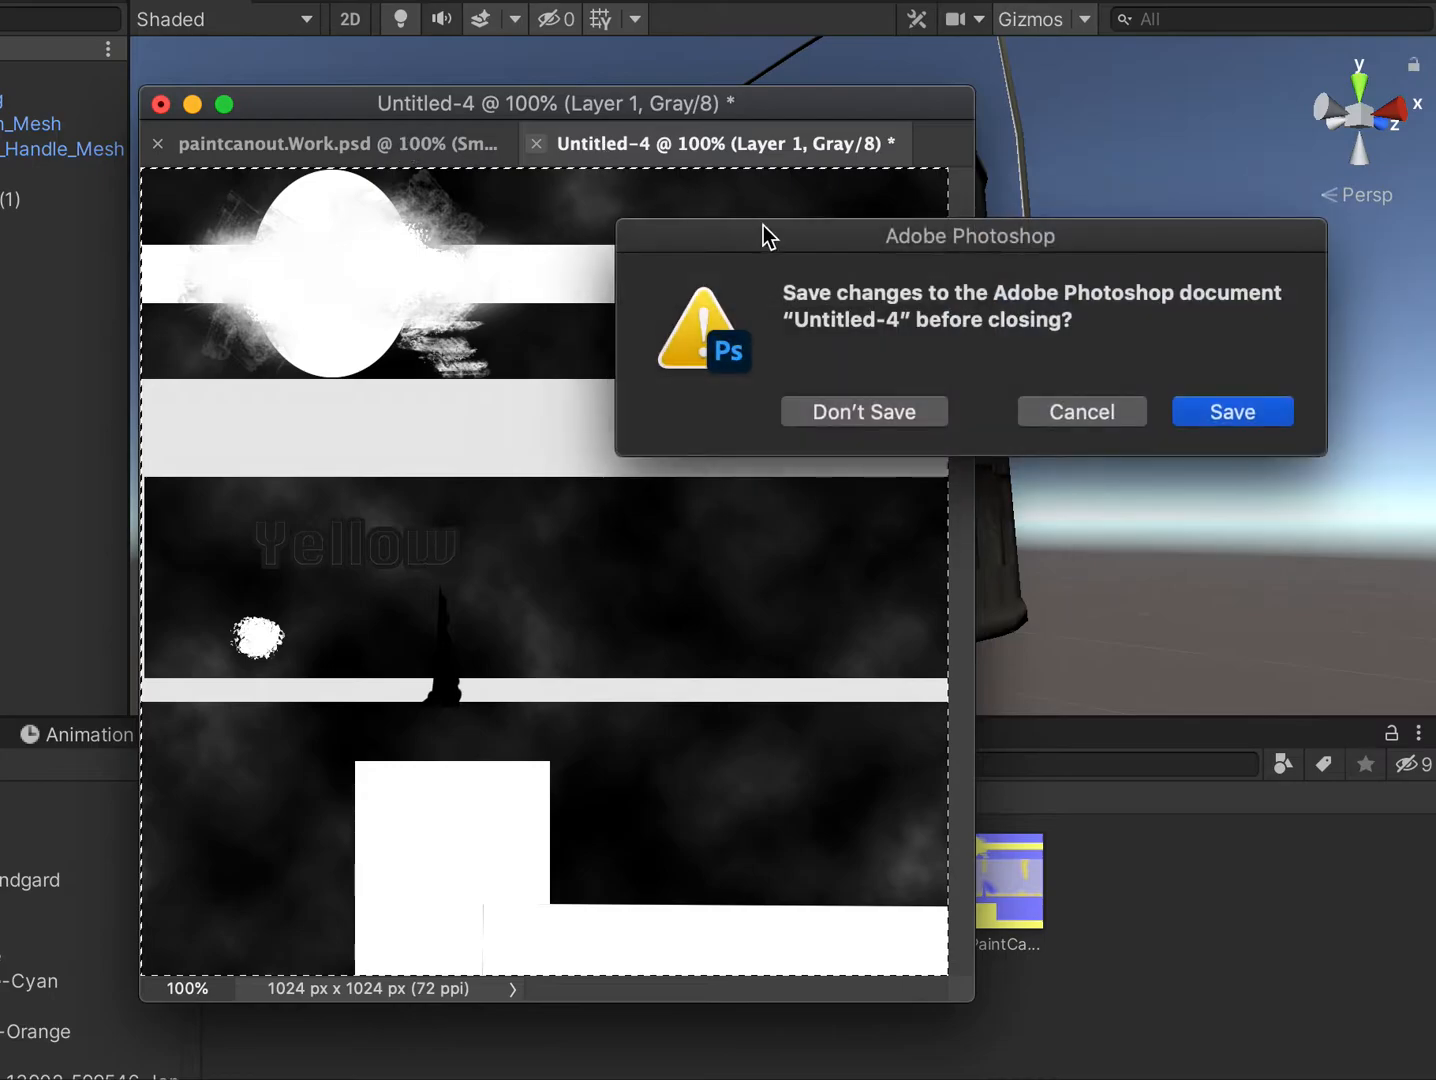
pyautogui.click(913, 411)
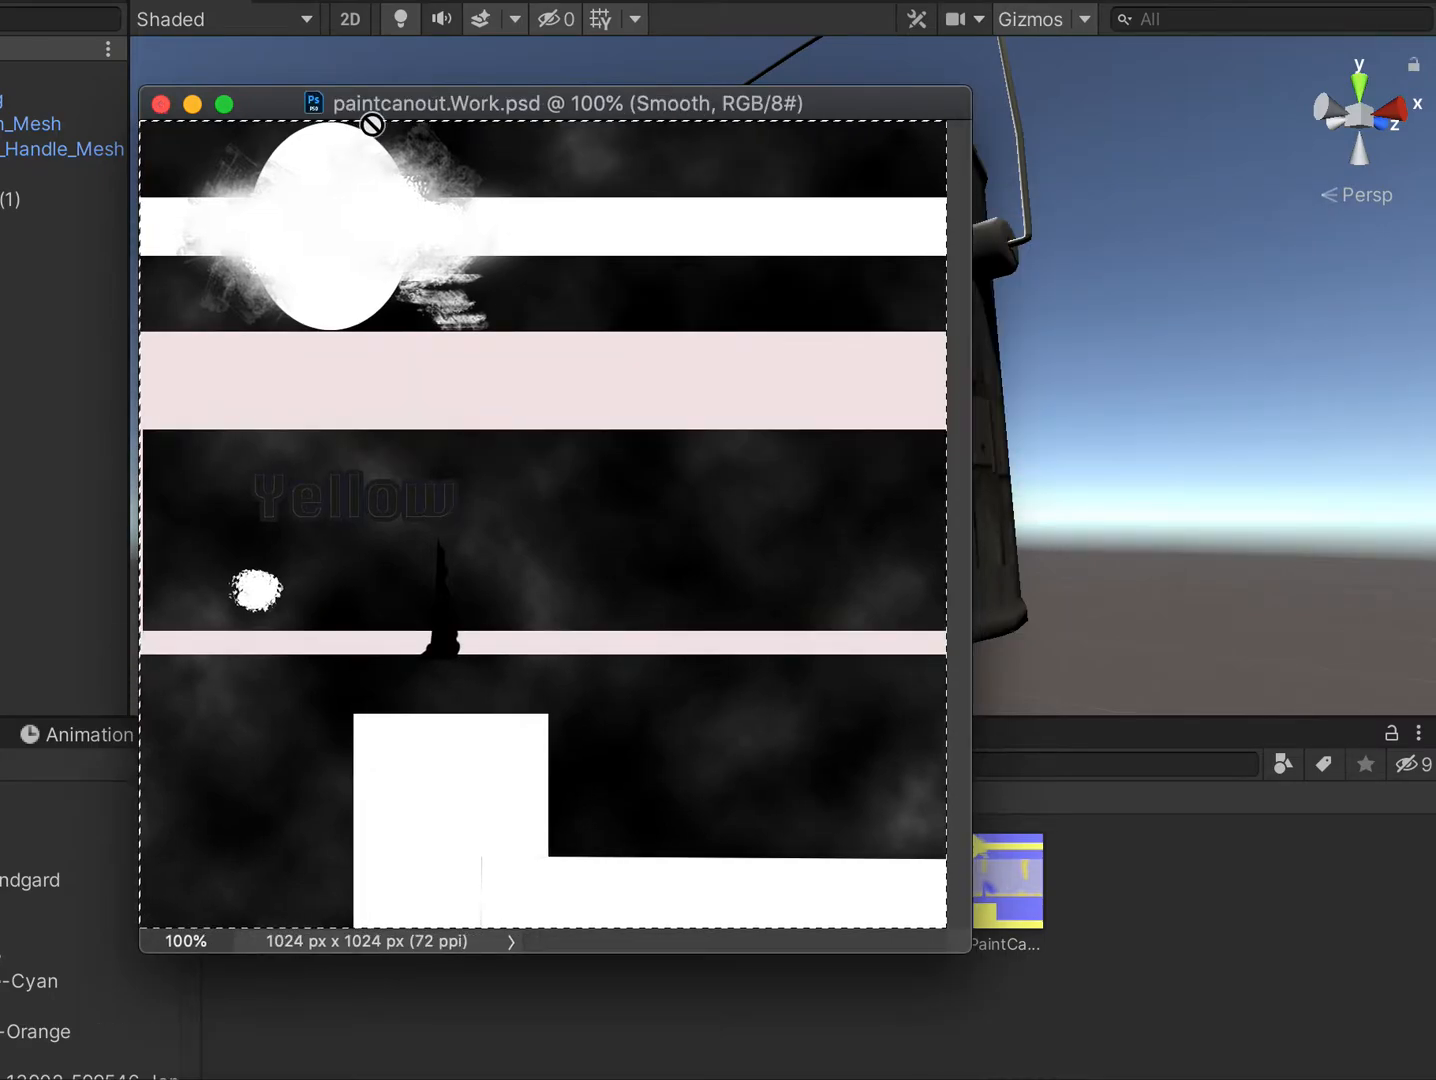
# Arrange the workspace so the paintcanout.Work.psd window and its layer list sit side by side.
pyautogui.moveTo(434, 107); pyautogui.dragTo(486, 127)
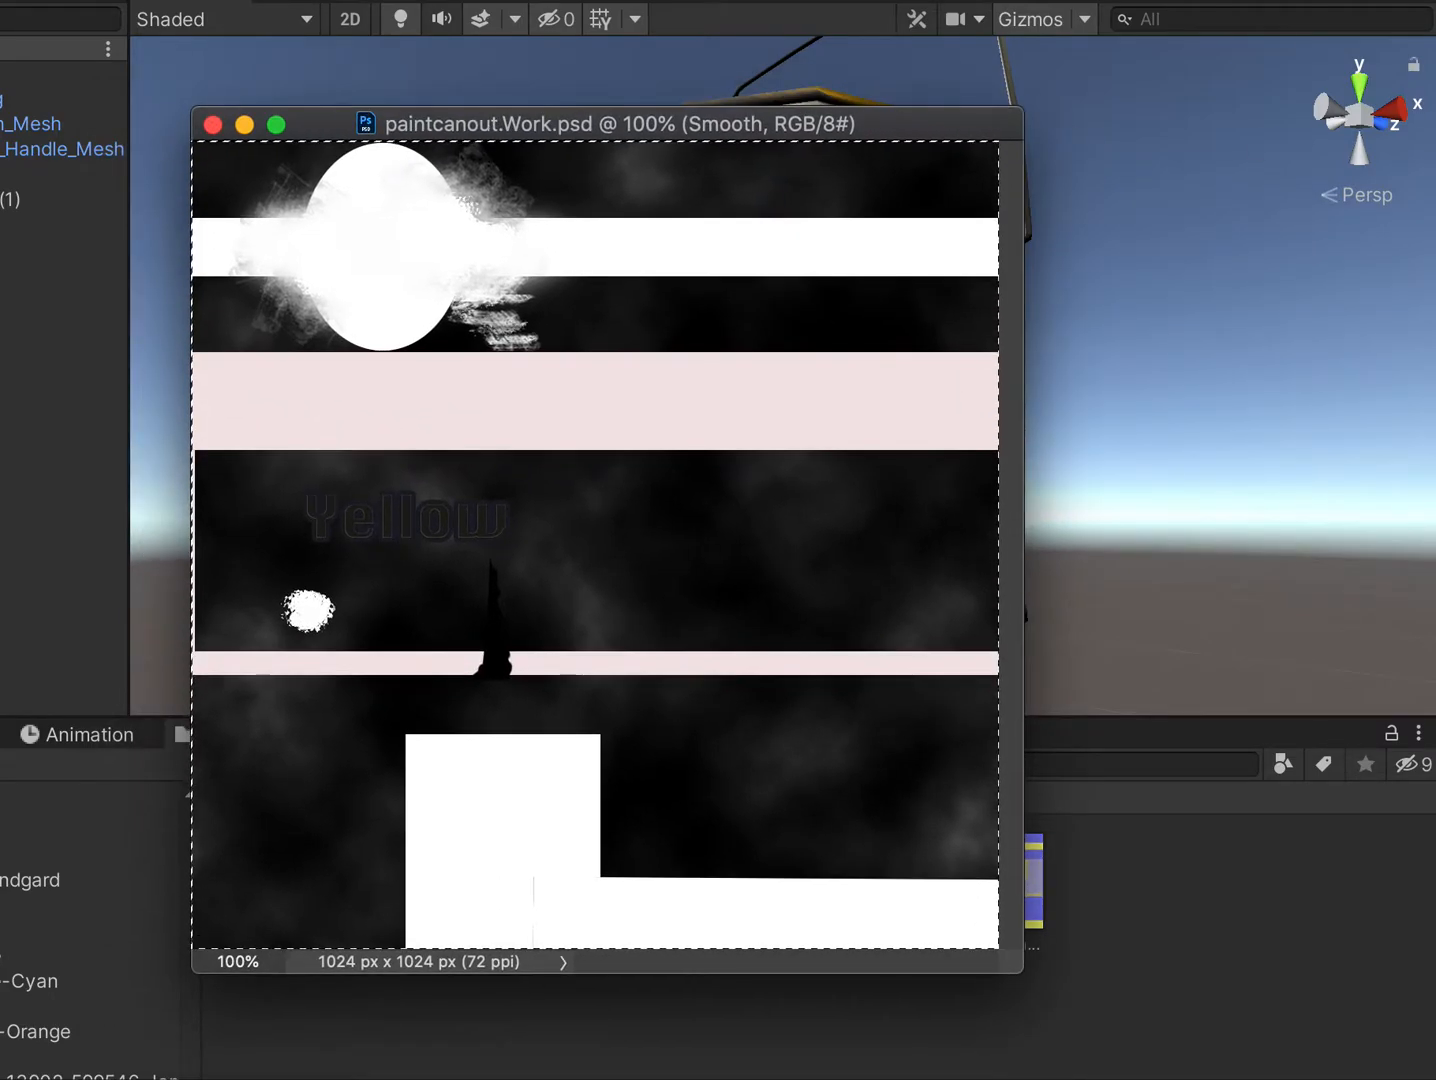
pyautogui.moveTo(1208, 0); pyautogui.dragTo(1173, 1079)
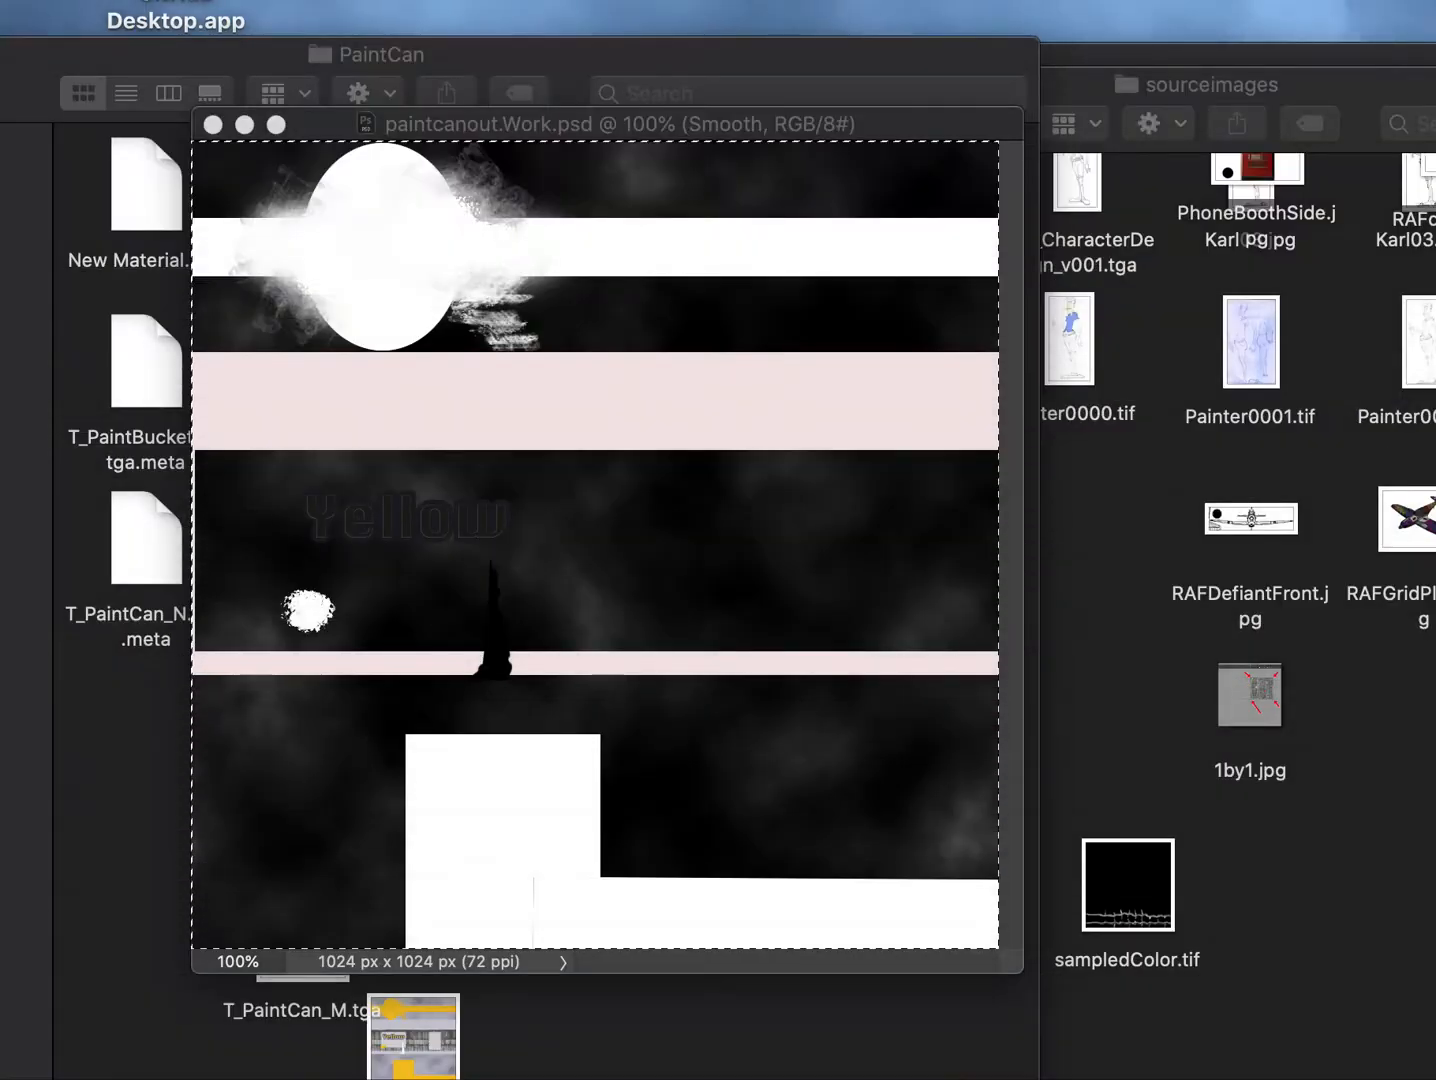
pyautogui.click(745, 576)
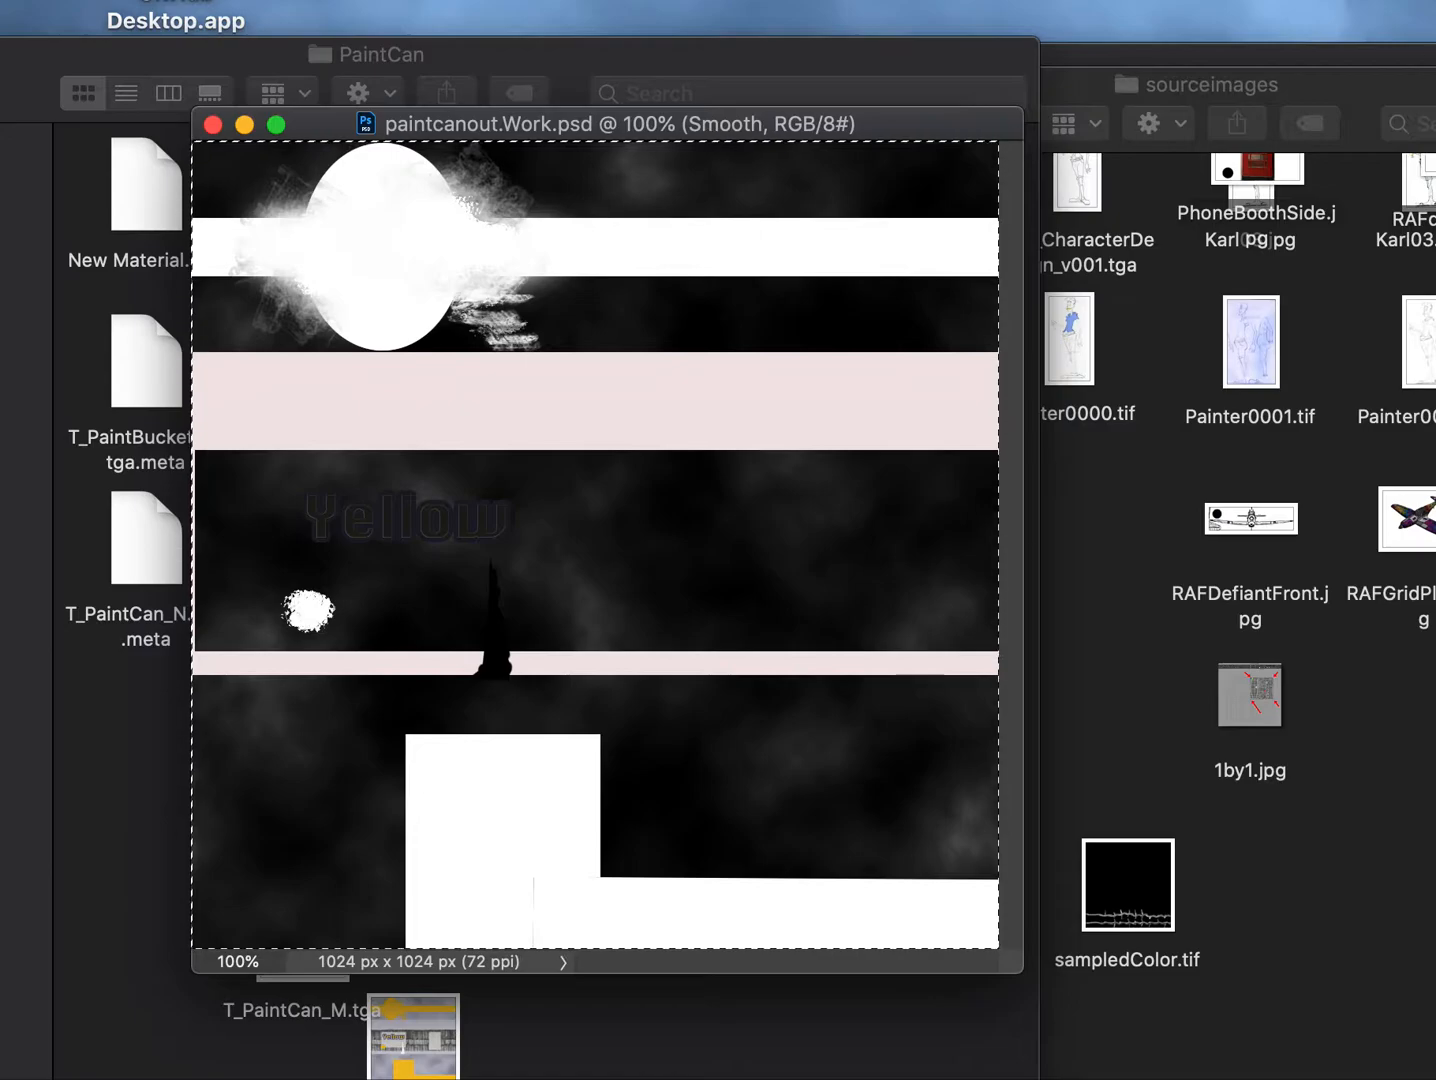
pyautogui.press('super+n')
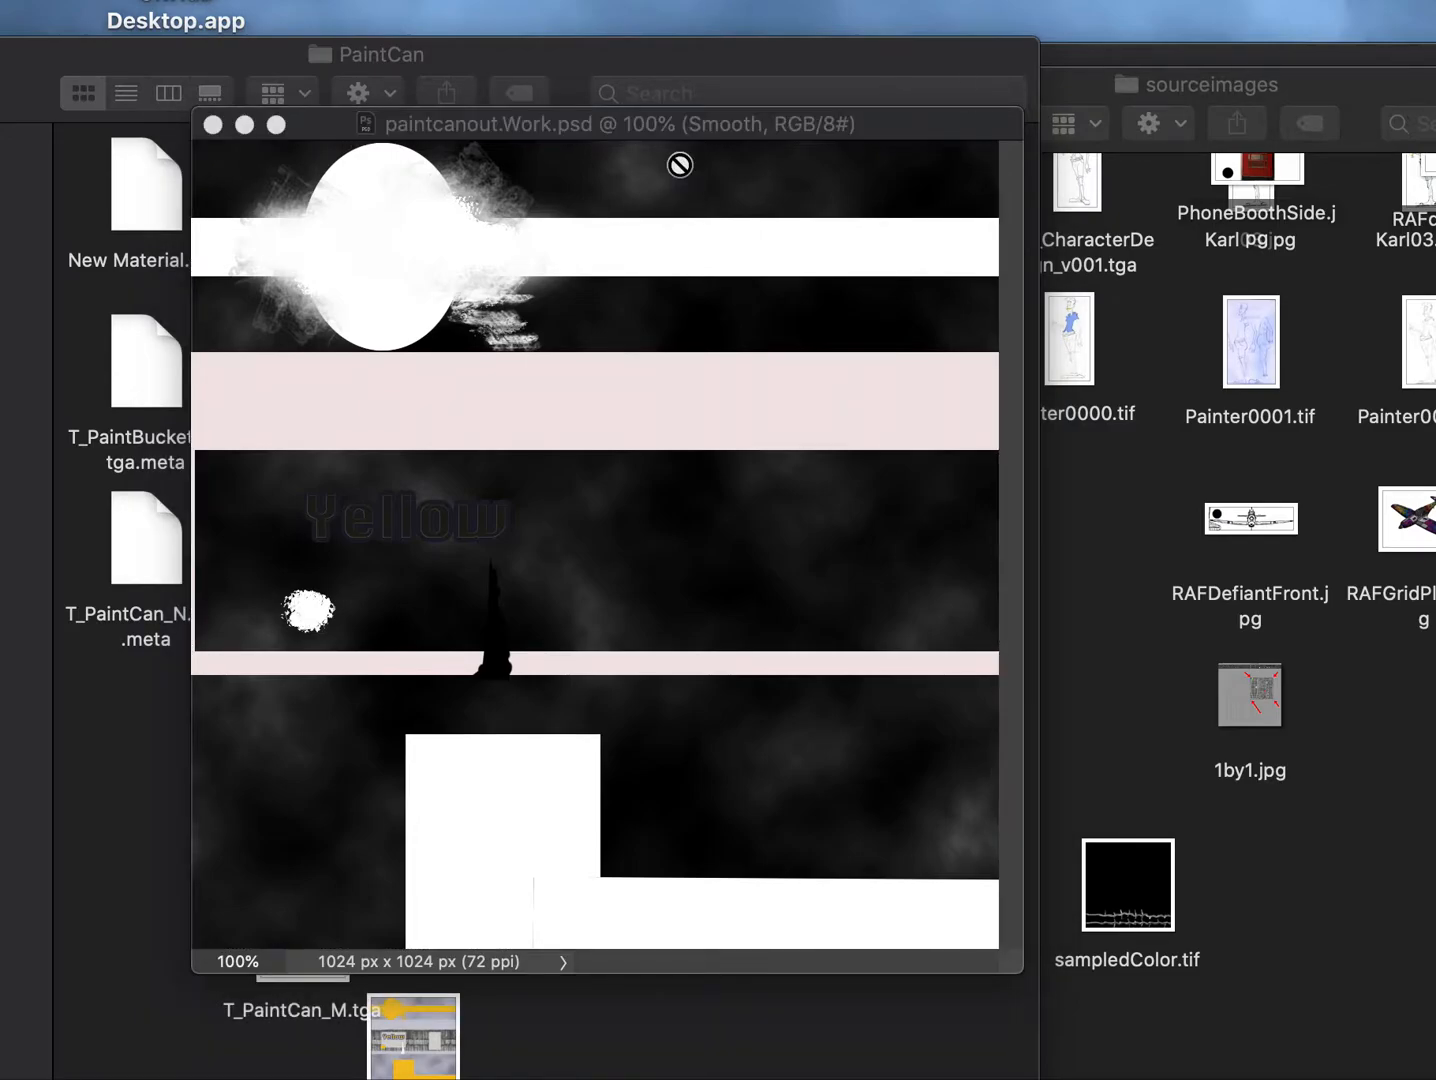
pyautogui.press('Return')
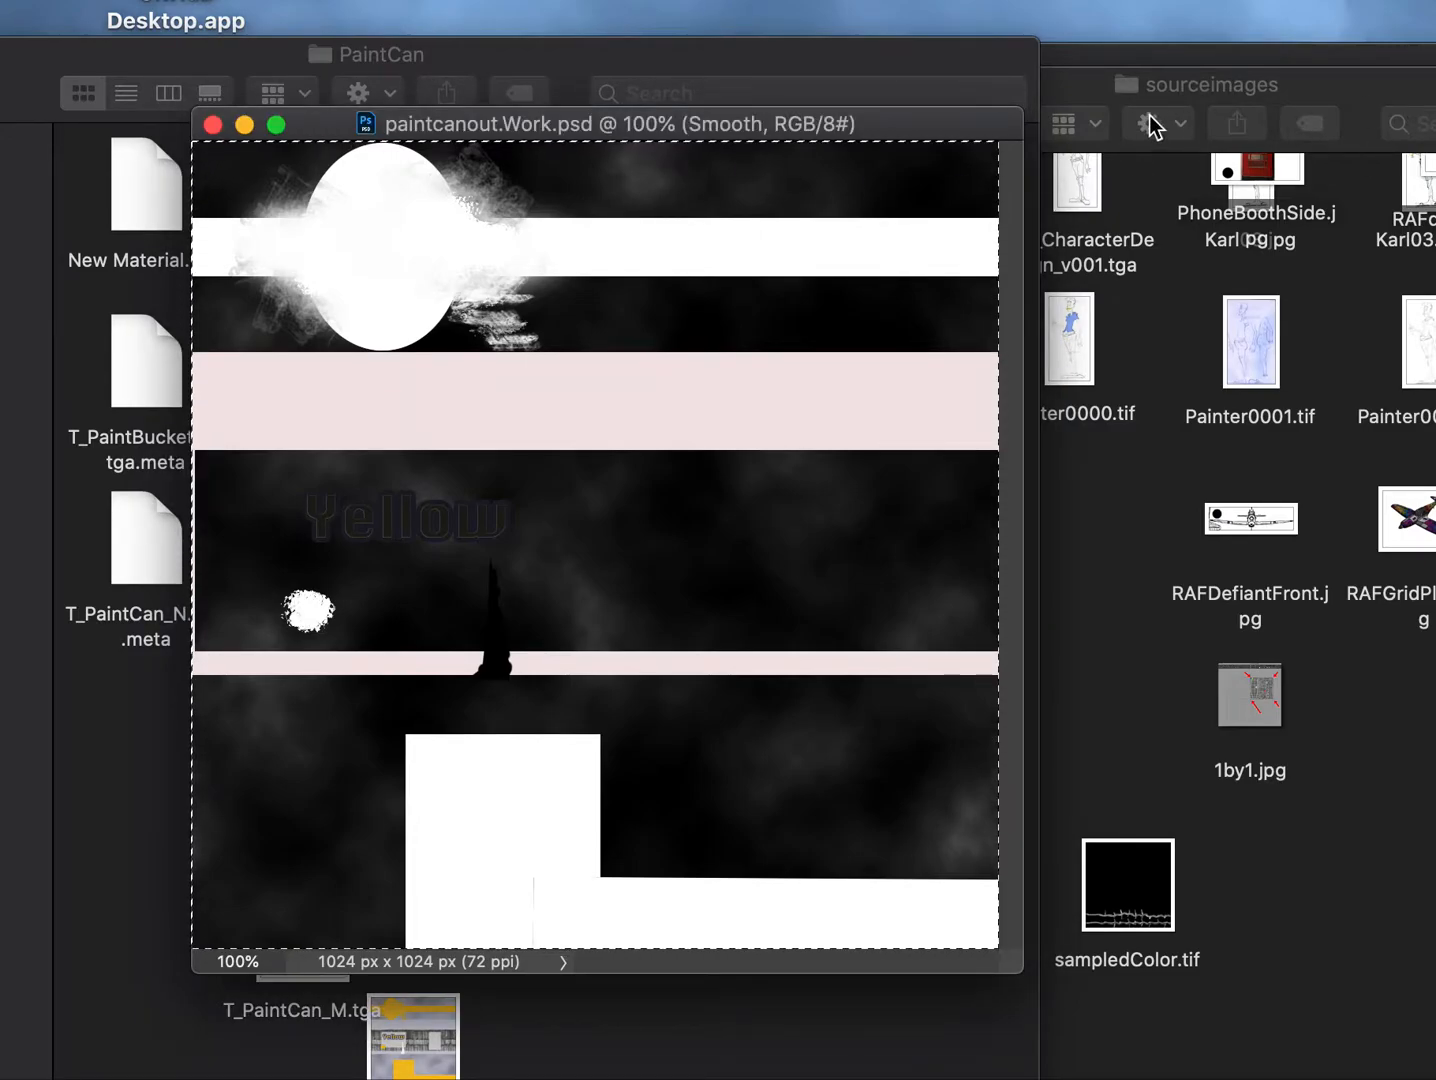
pyautogui.moveTo(1435, 84); pyautogui.dragTo(1294, 7)
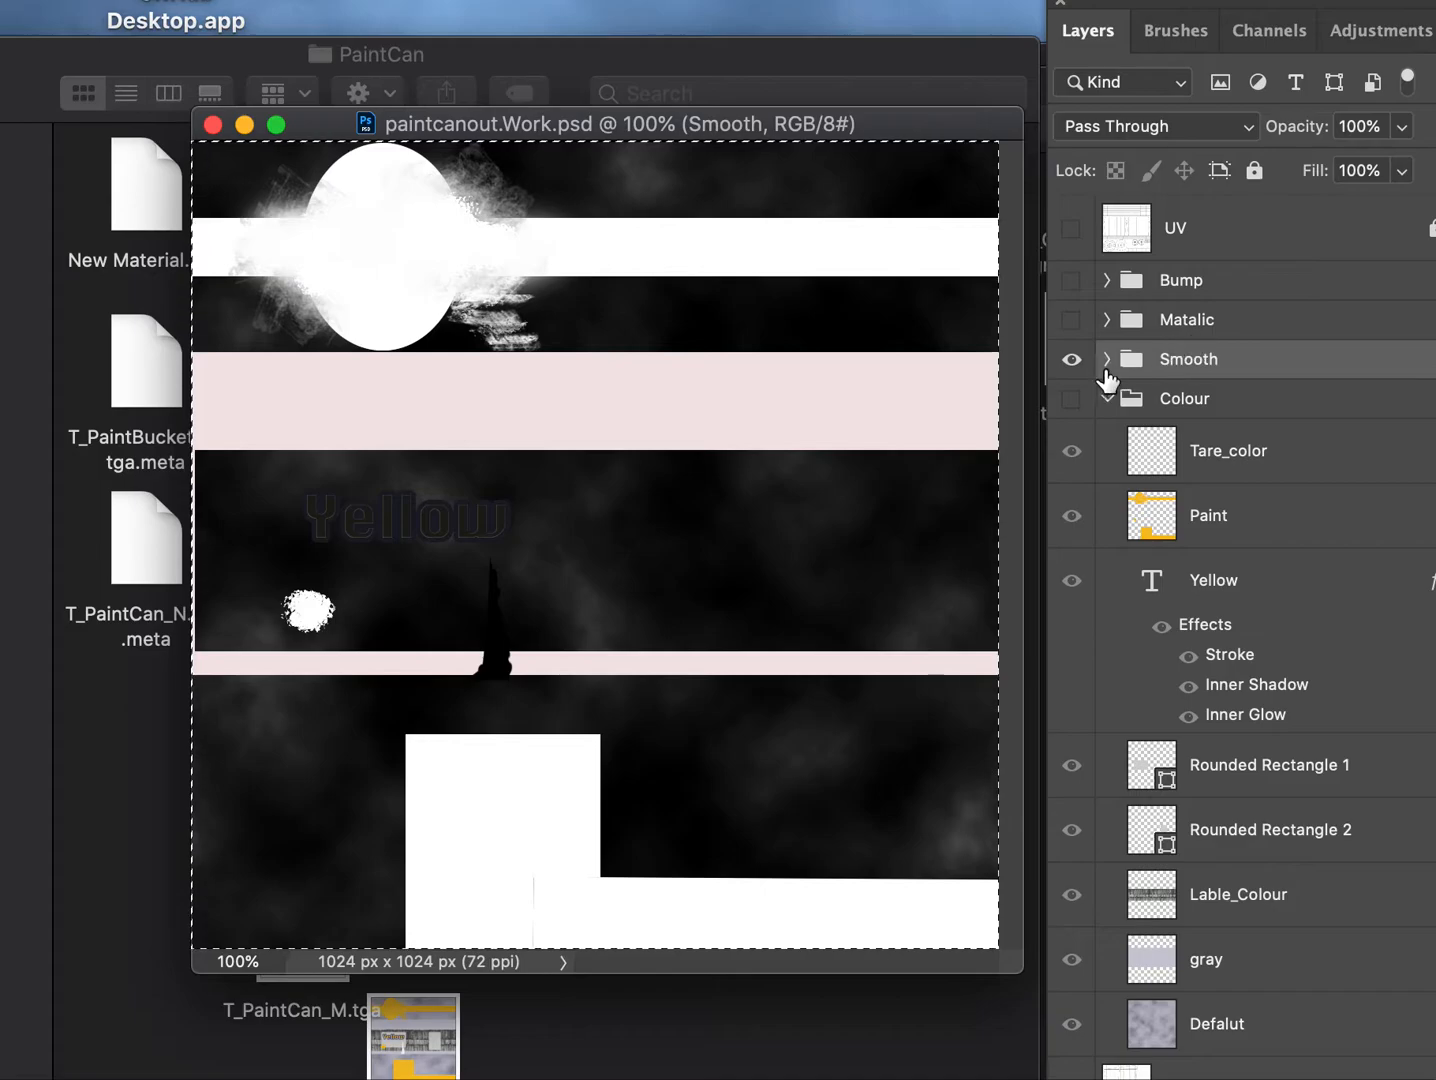
# Show the Bump, Matalic and Colour groups, and move the Tare Bump layer to the top of the Colour group.
pyautogui.moveTo(1069, 288); pyautogui.dragTo(1068, 420)
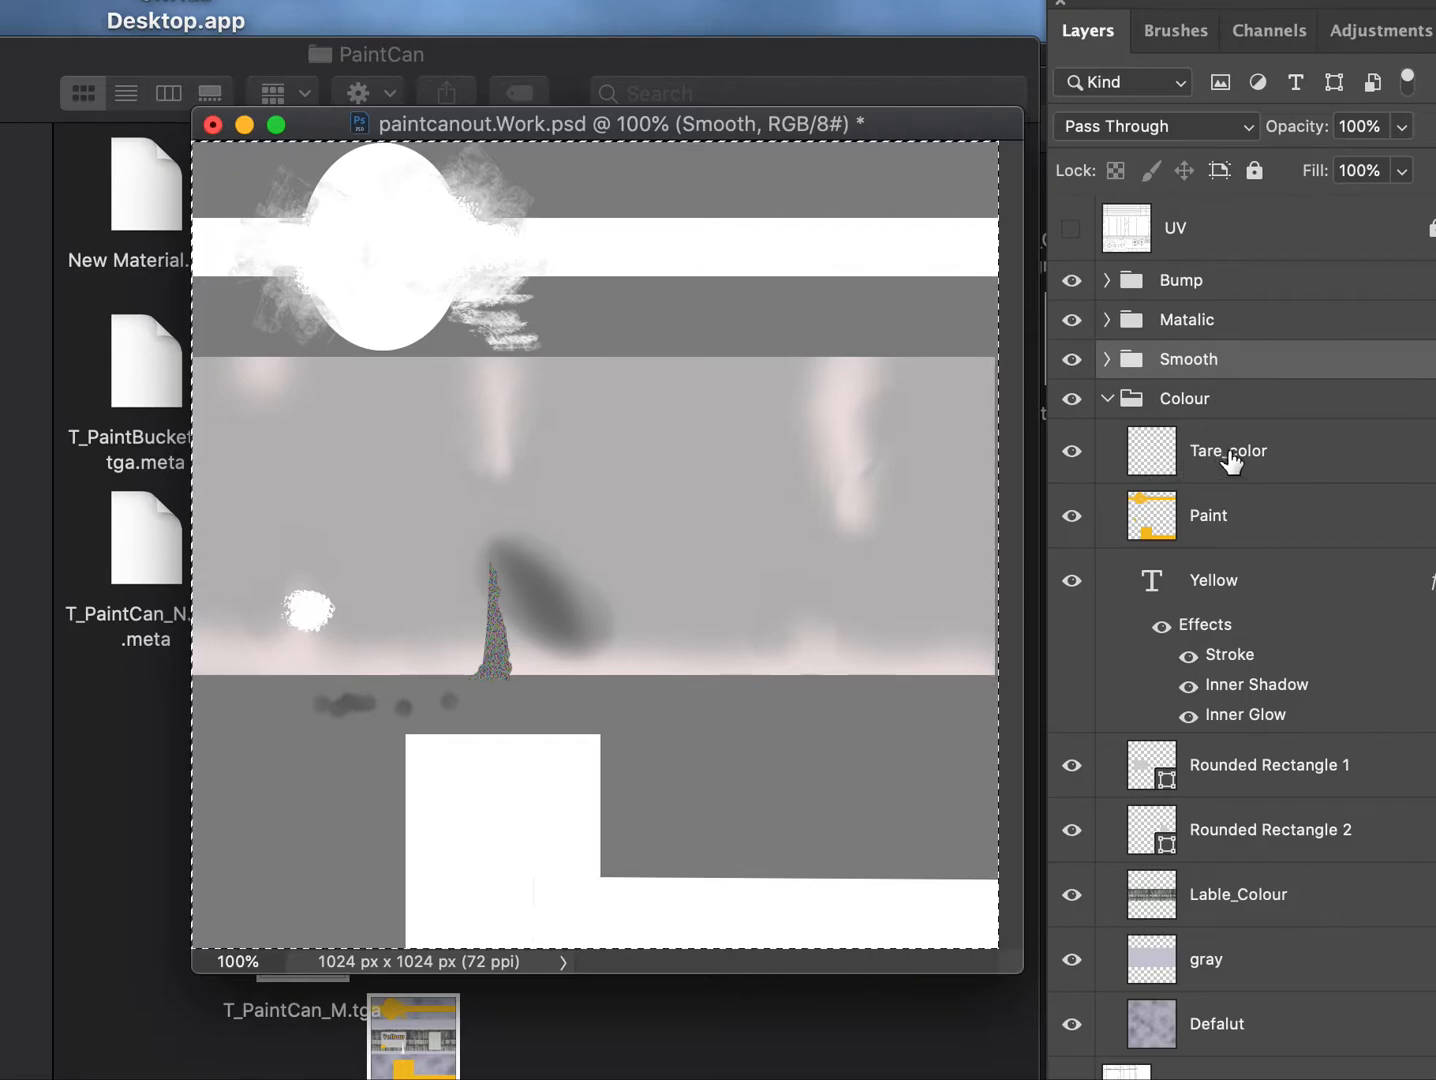
pyautogui.click(1108, 282)
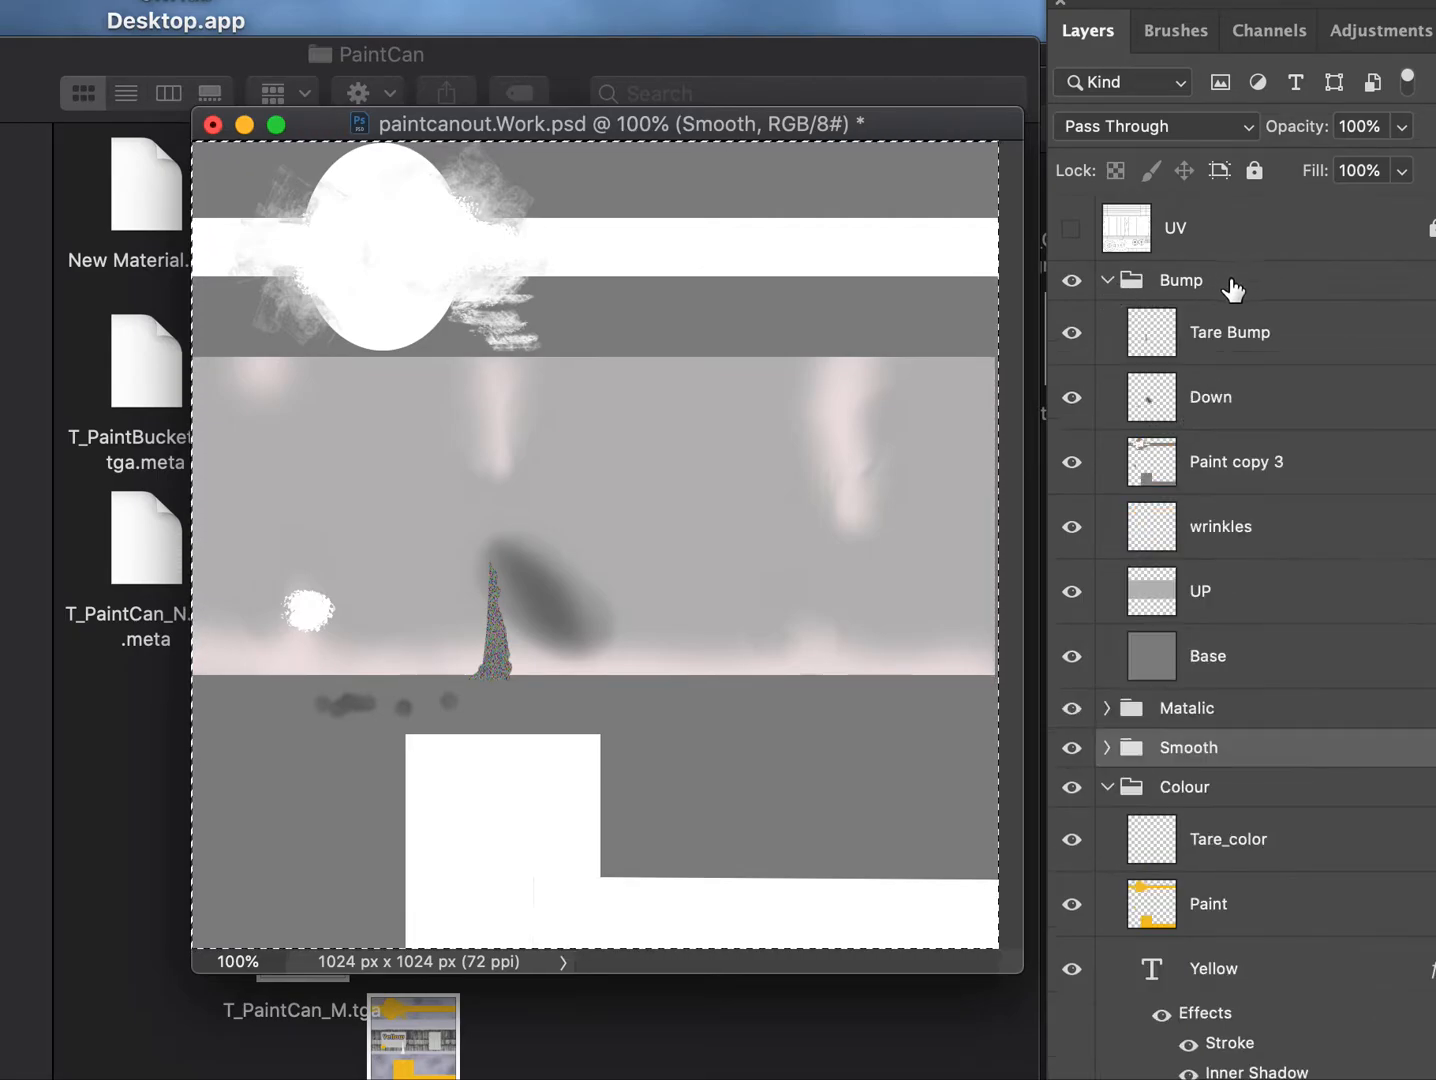
pyautogui.click(1245, 340)
pyautogui.moveTo(1245, 340); pyautogui.dragTo(1284, 820)
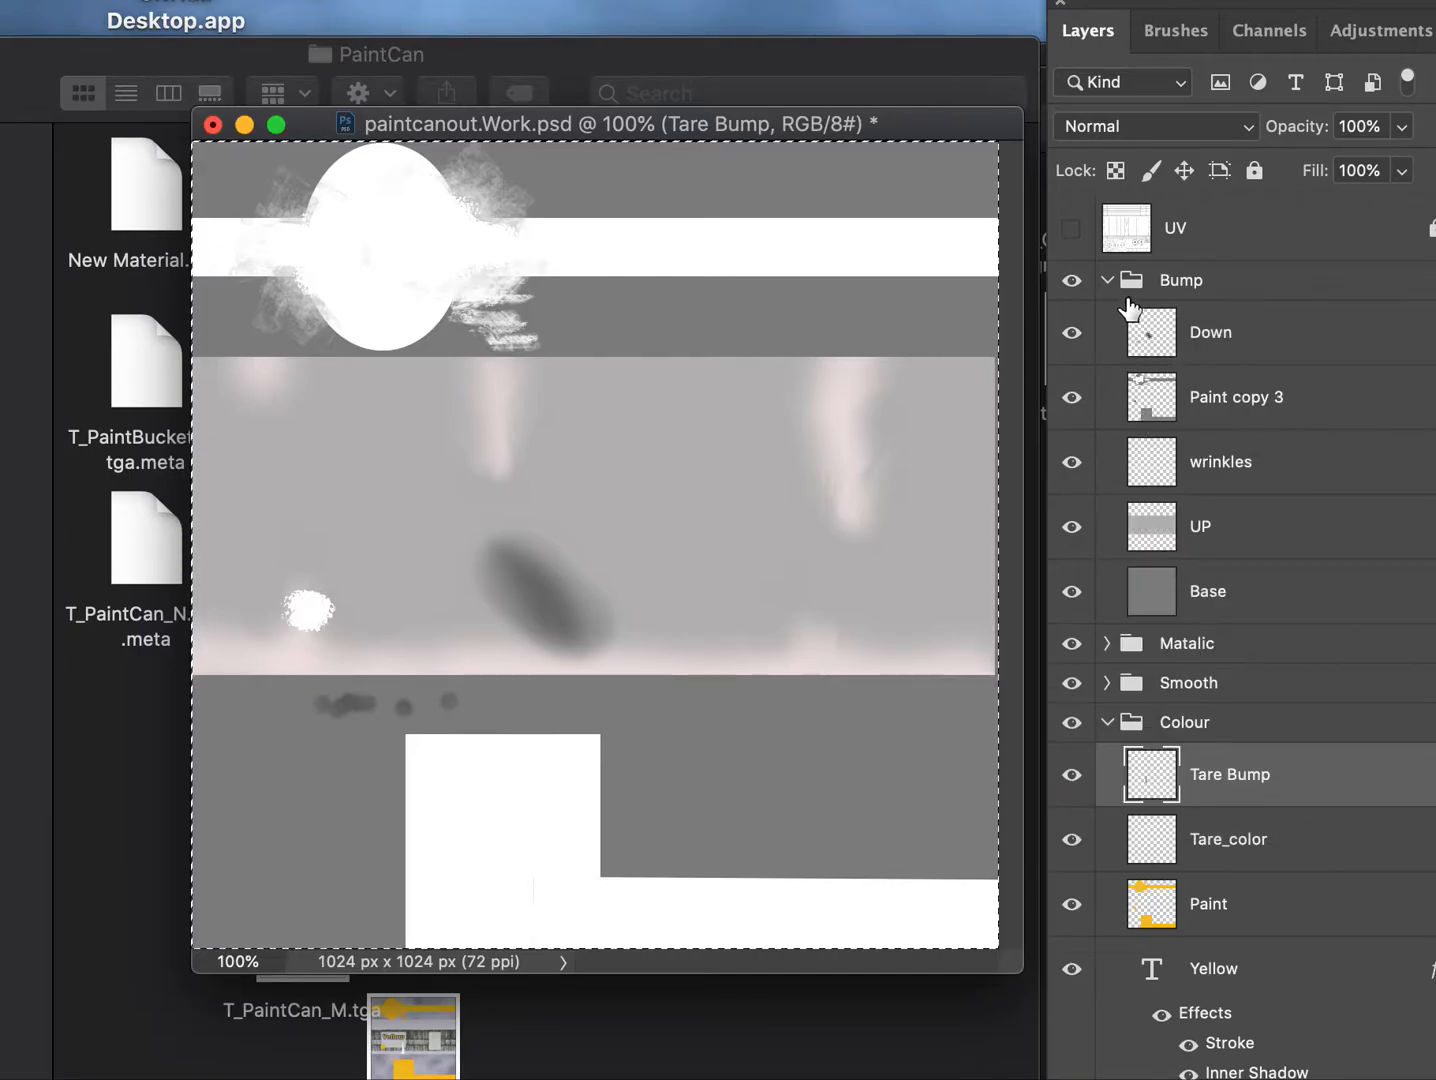
# Move the Tare Matalick layer from the Matalic group to the top of the Colour group.
pyautogui.click(1107, 645)
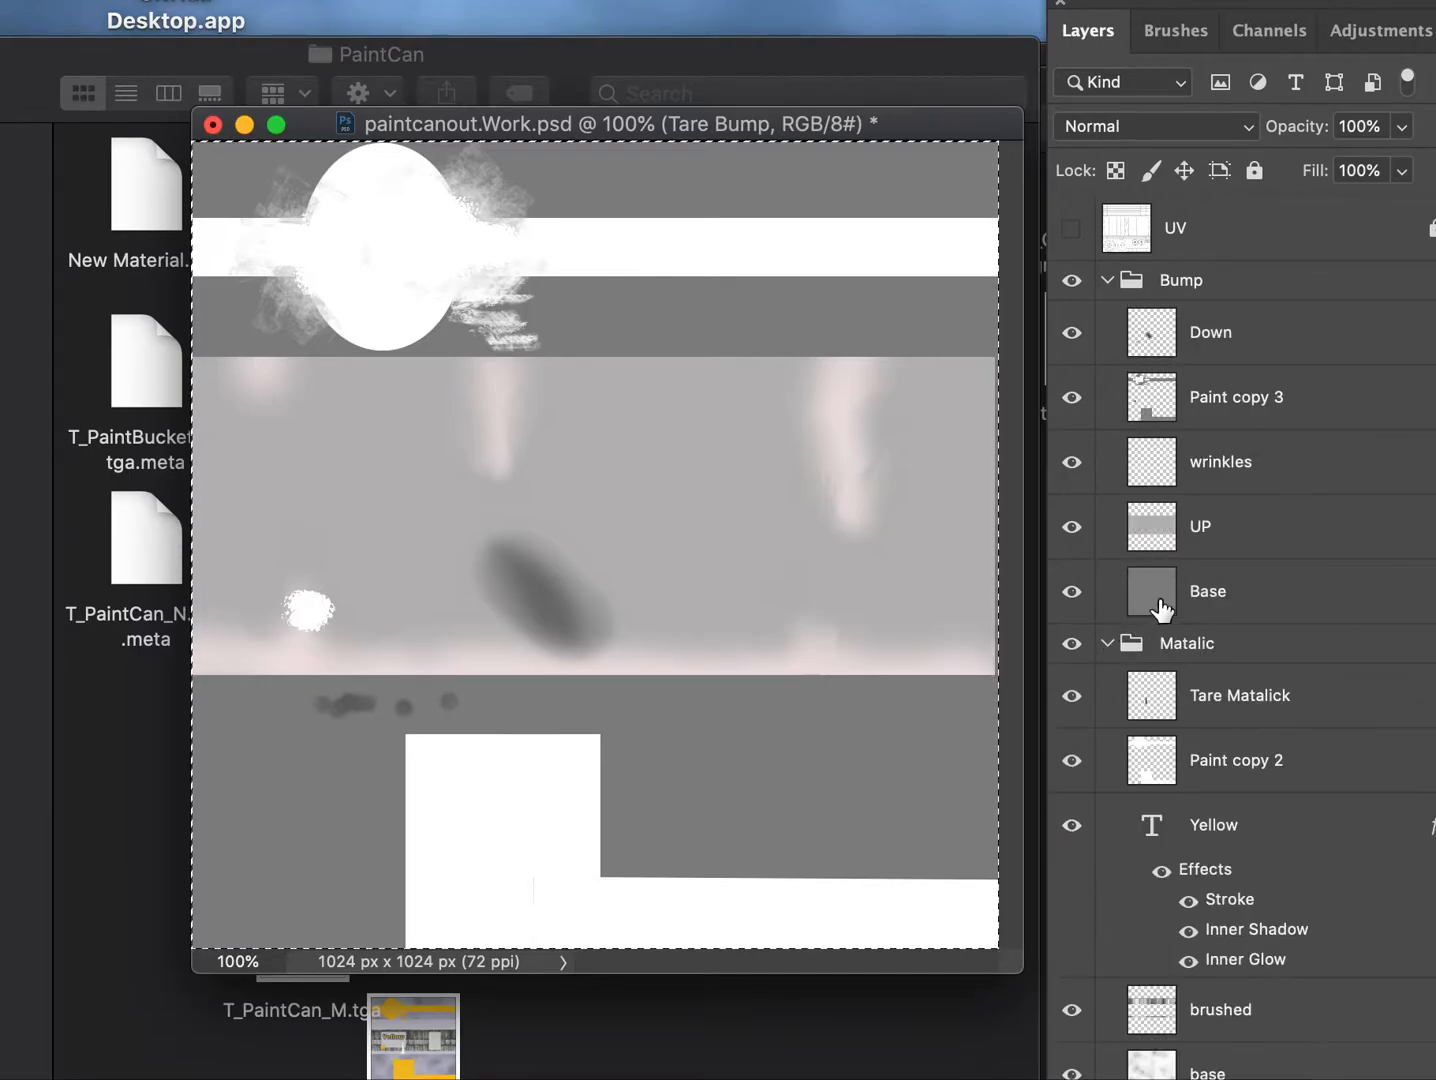
pyautogui.scroll(-1, 1190, 570)
pyautogui.scroll(-4, 1266, 617)
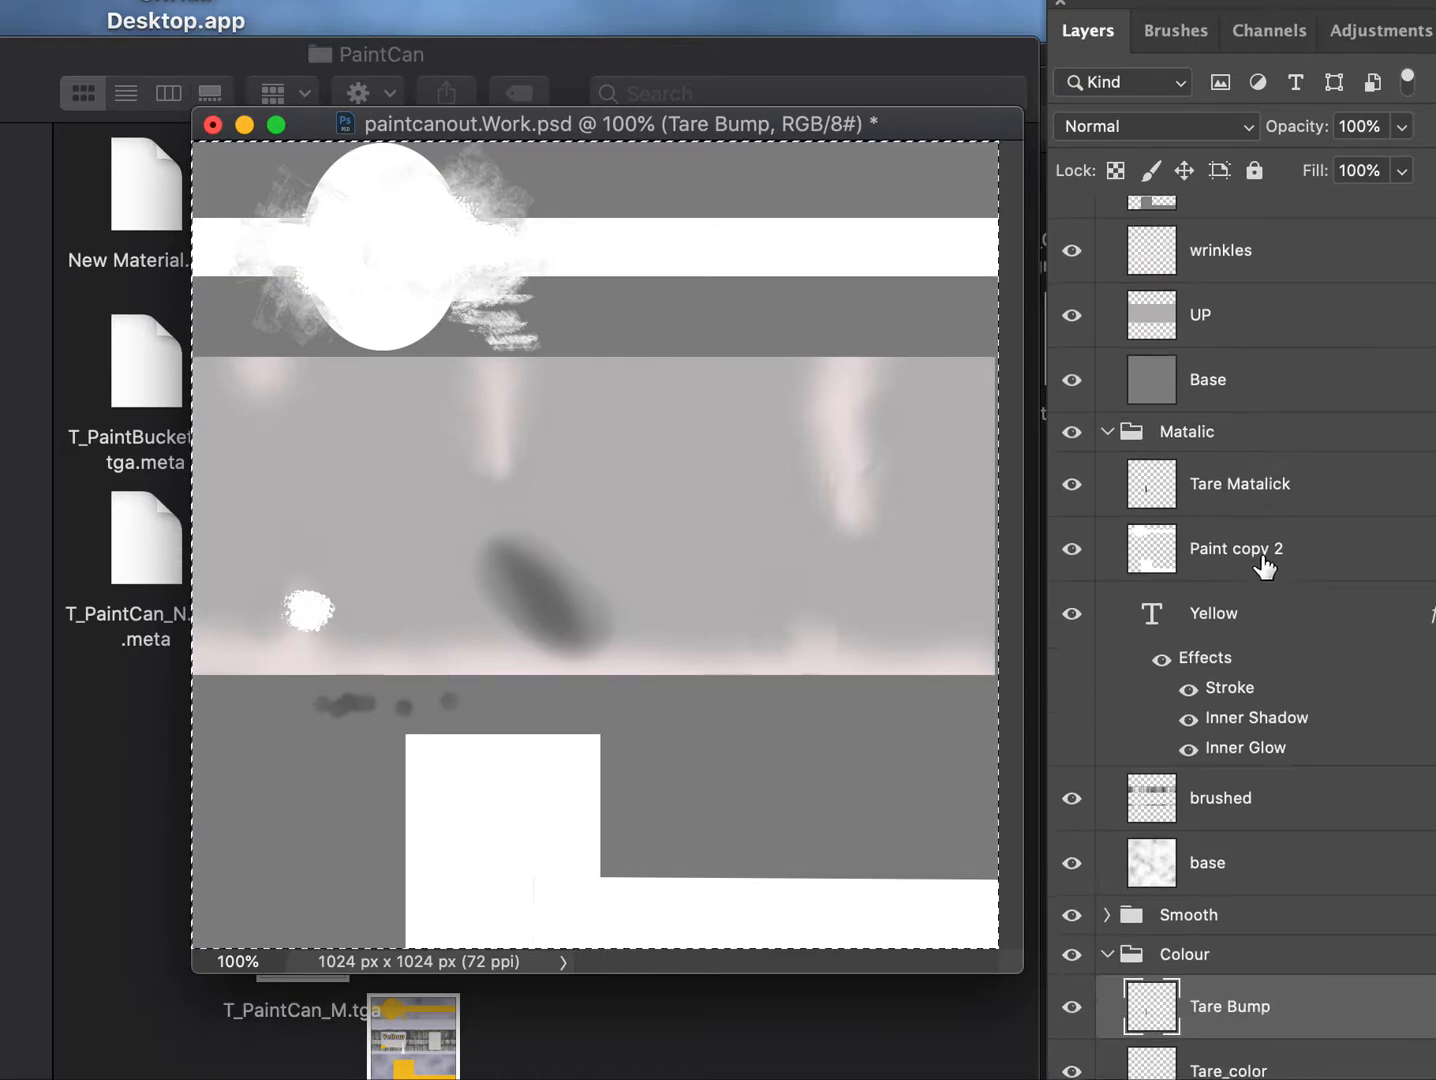
pyautogui.moveTo(1255, 381); pyautogui.dragTo(1279, 840)
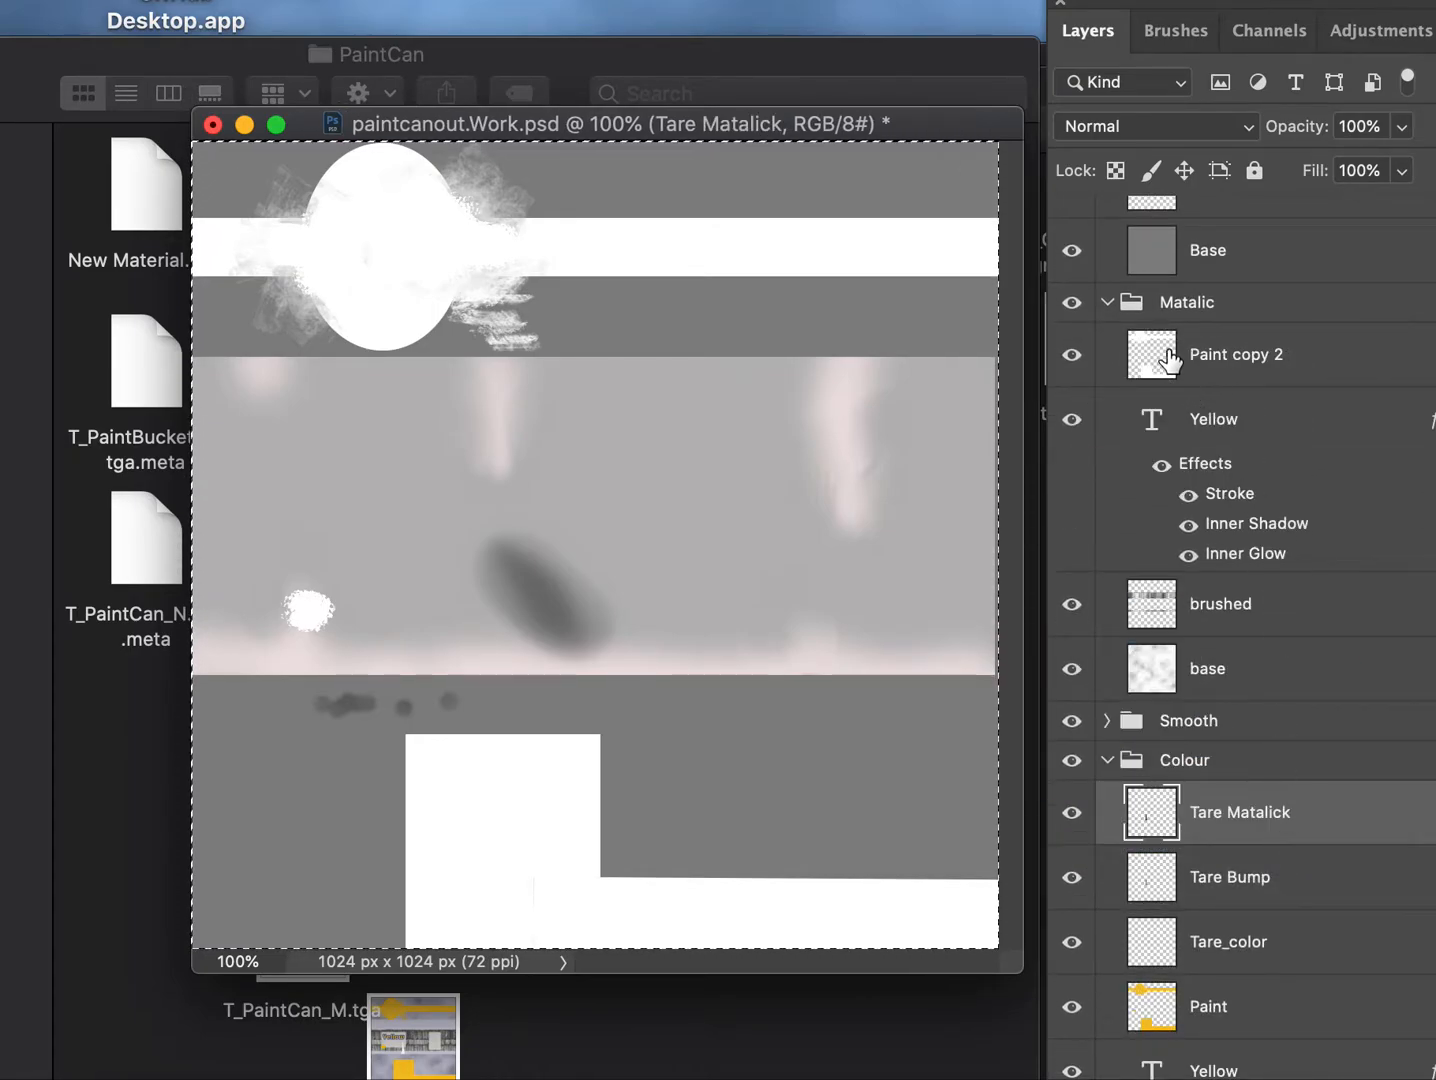
# Rename the Smooth group's Tare Matalick copy layer as Tare Smooth and move it into the Colour group, directly below Tare Matalick.
pyautogui.scroll(-4, 1125, 342)
pyautogui.scroll(-1, 1196, 372)
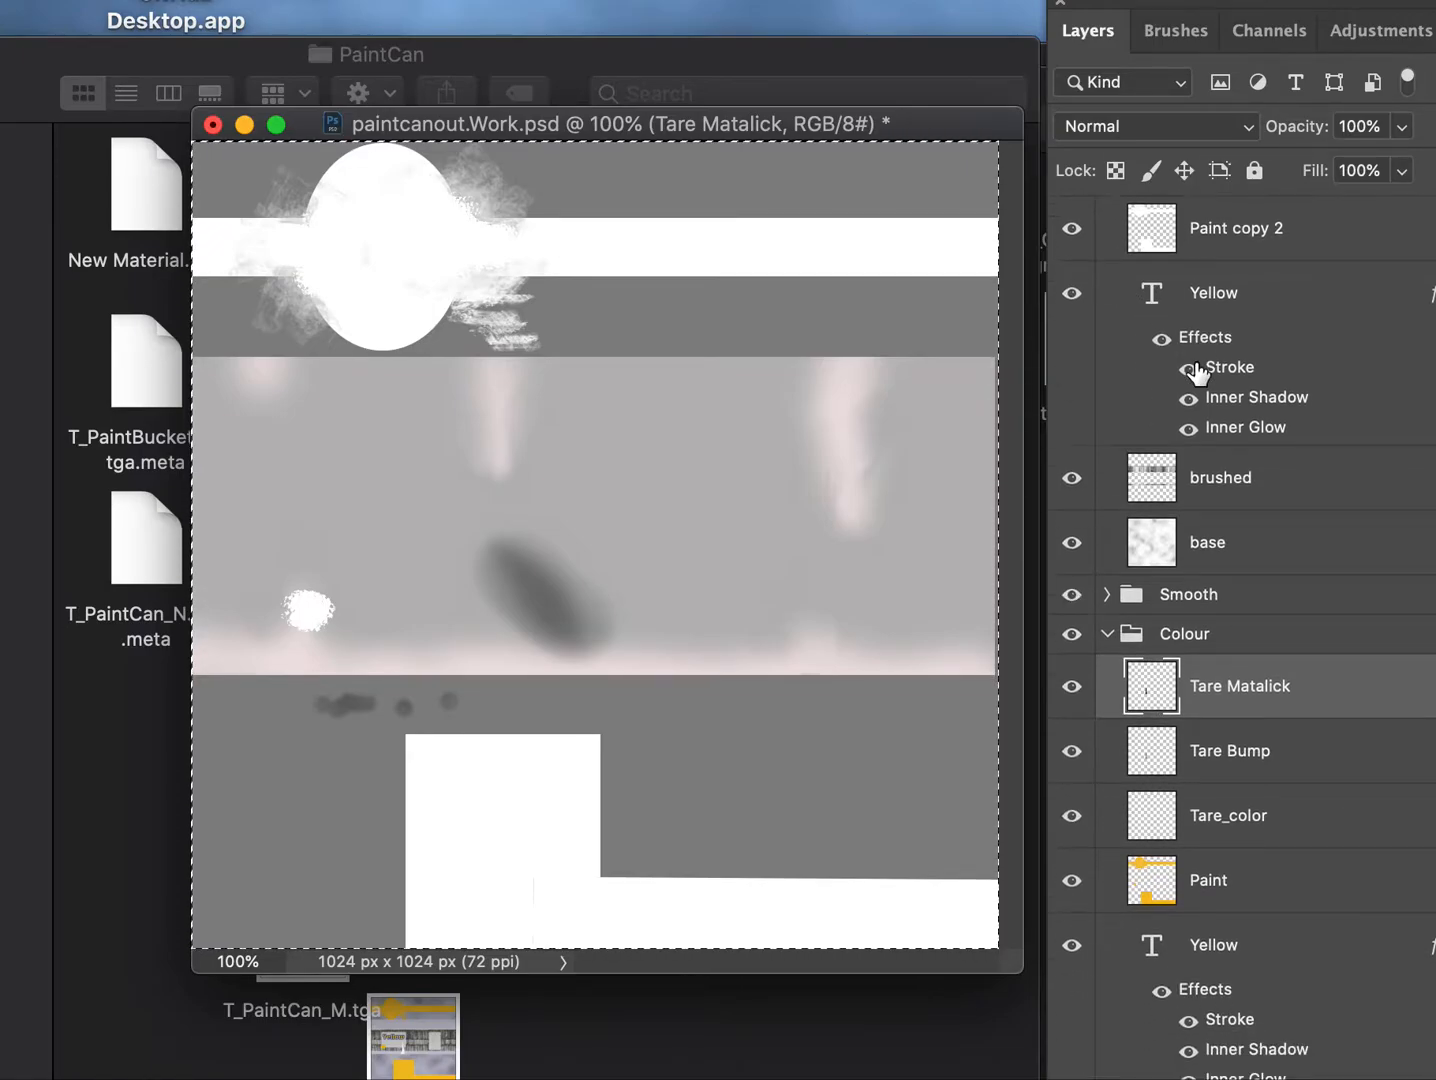
pyautogui.click(1107, 597)
pyautogui.scroll(-9, 1112, 545)
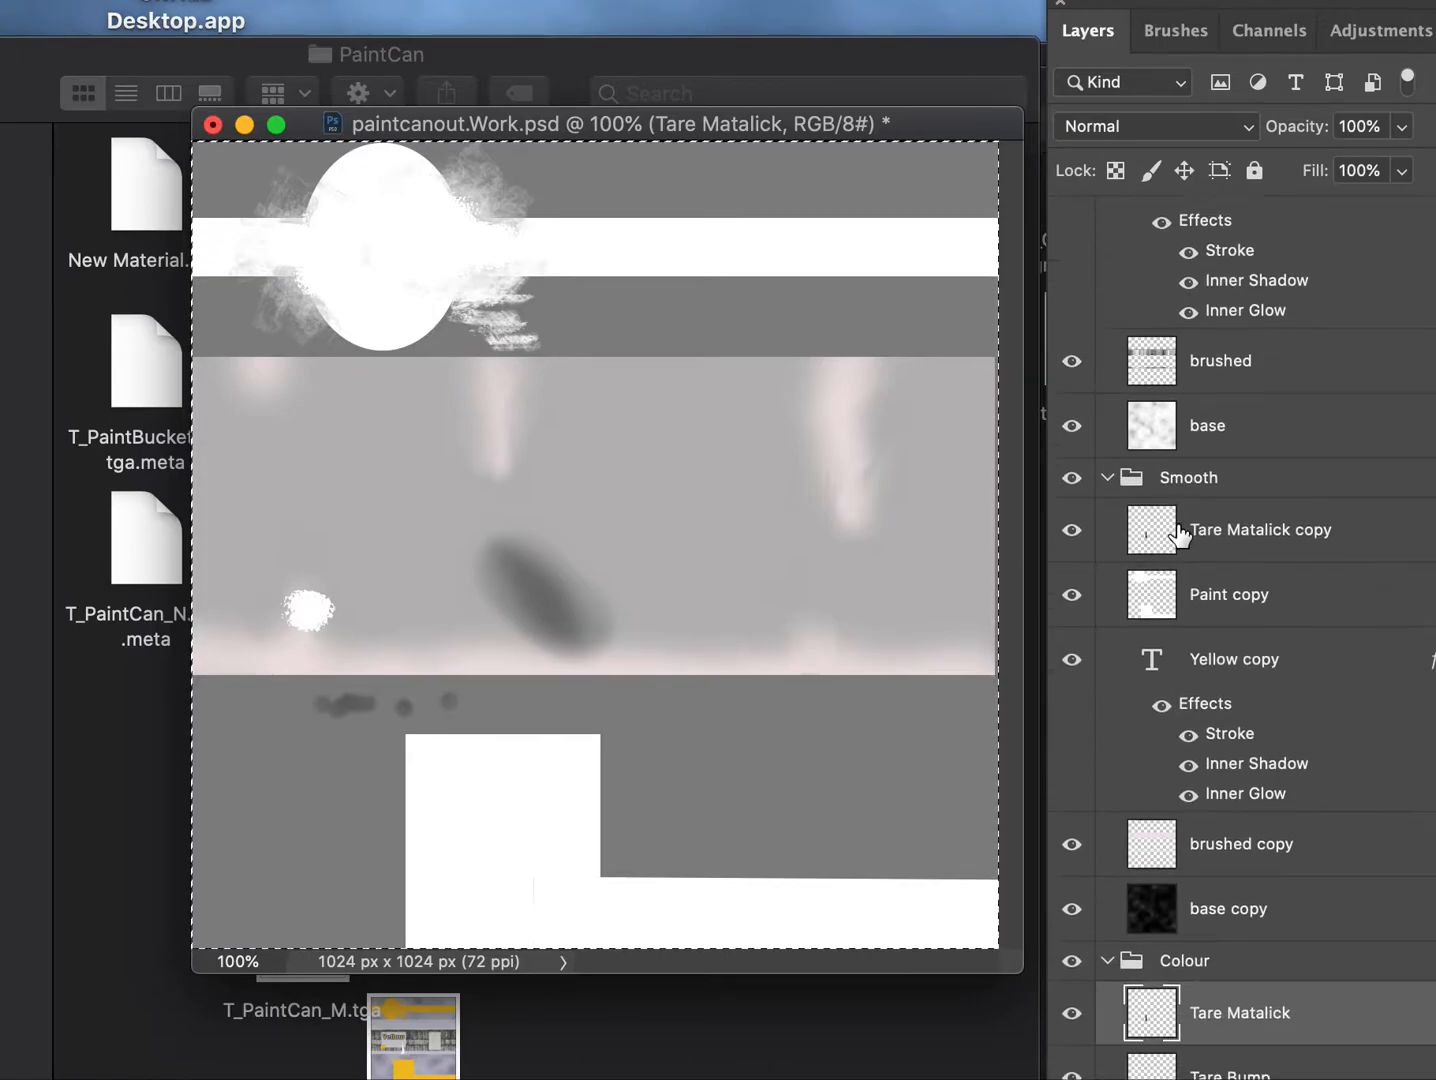
pyautogui.moveTo(1280, 416); pyautogui.dragTo(1383, 390)
pyautogui.doubleClick(1237, 396)
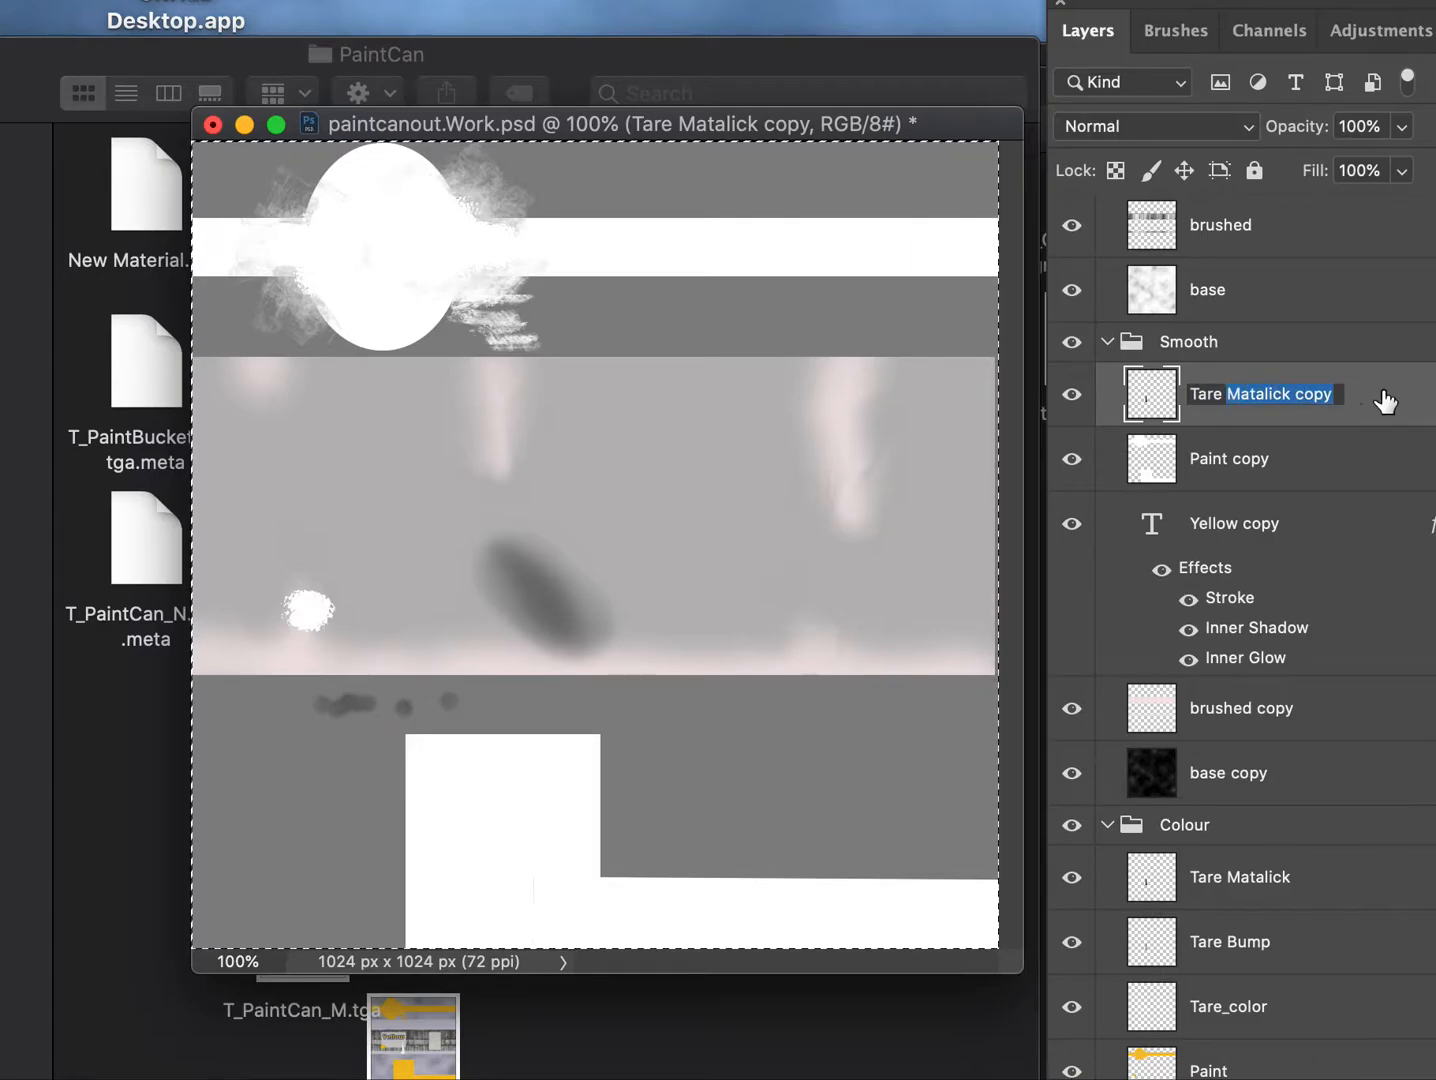
pyautogui.write('S')
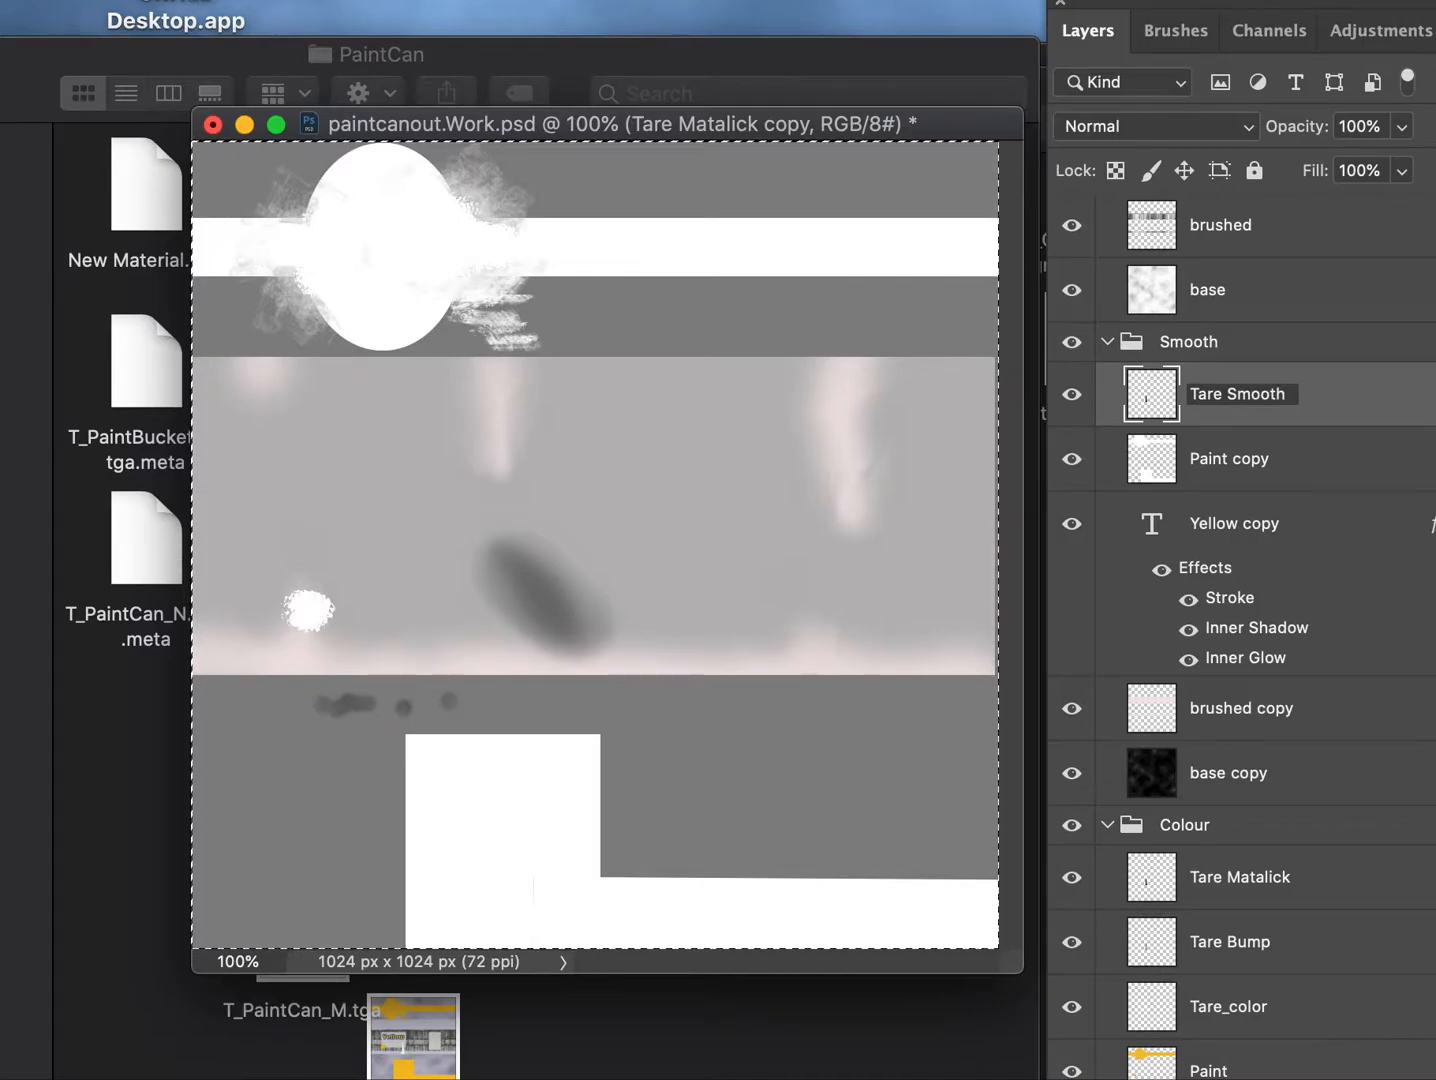
pyautogui.write('mooth')
pyautogui.click(1250, 456)
pyautogui.moveTo(1255, 405); pyautogui.dragTo(1298, 910)
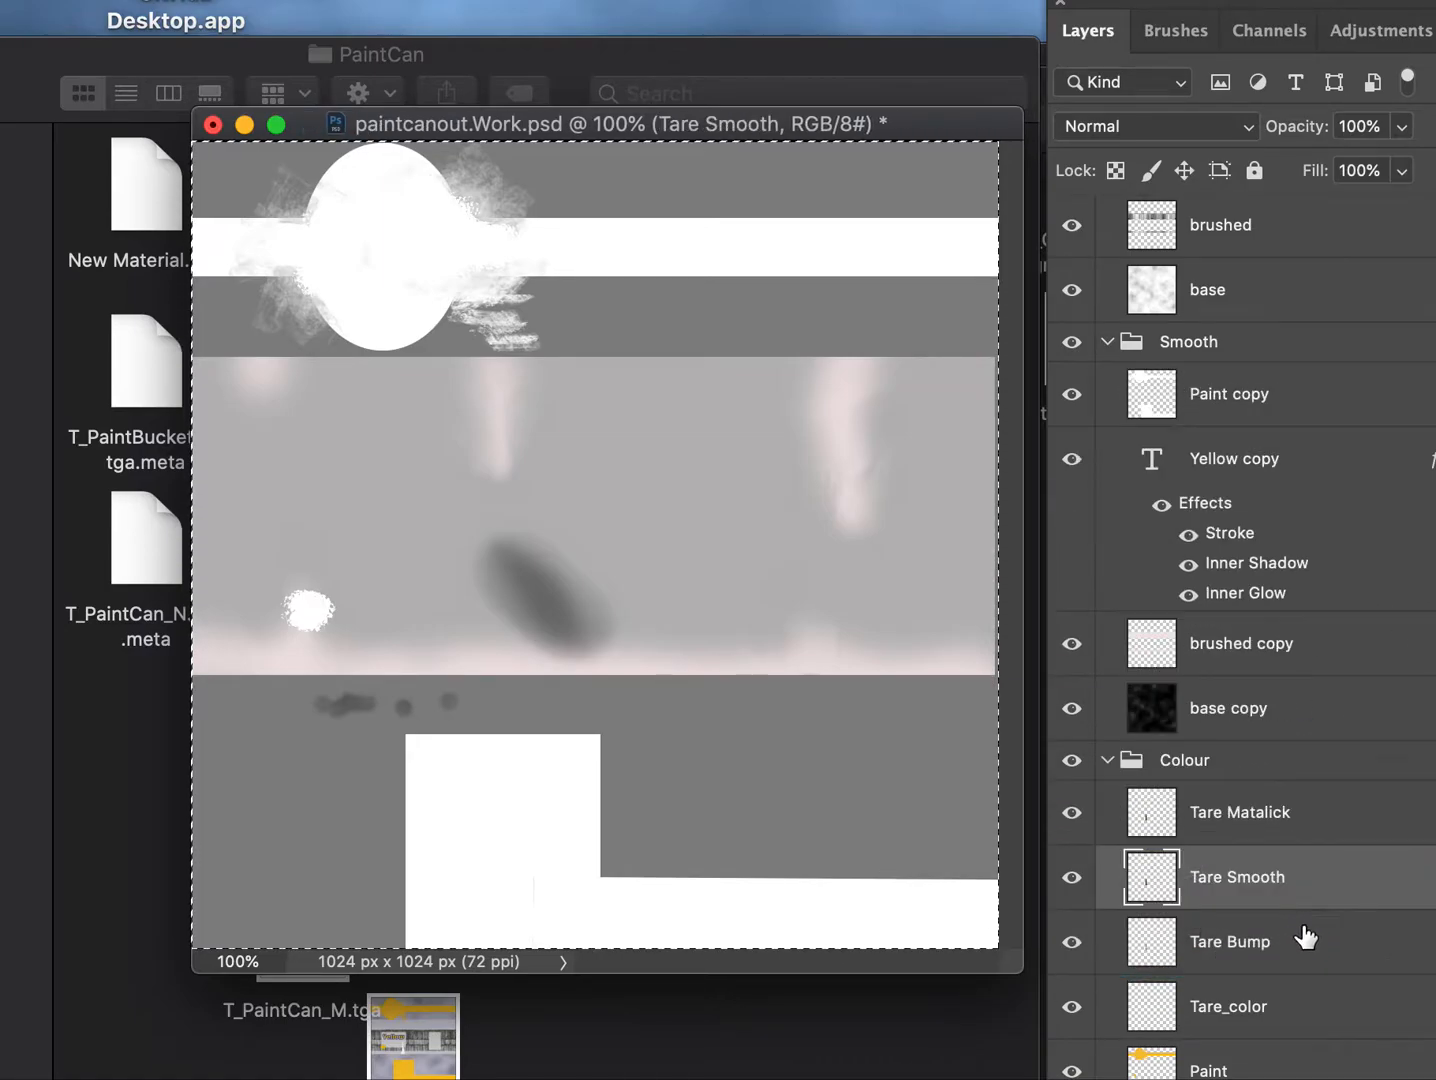
# Hide the Smooth, Bump and Matalic groups, leaving only the Colour group's artwork displayed.
pyautogui.click(1258, 1003)
pyautogui.scroll(-1, 1131, 551)
pyautogui.scroll(4, 1138, 428)
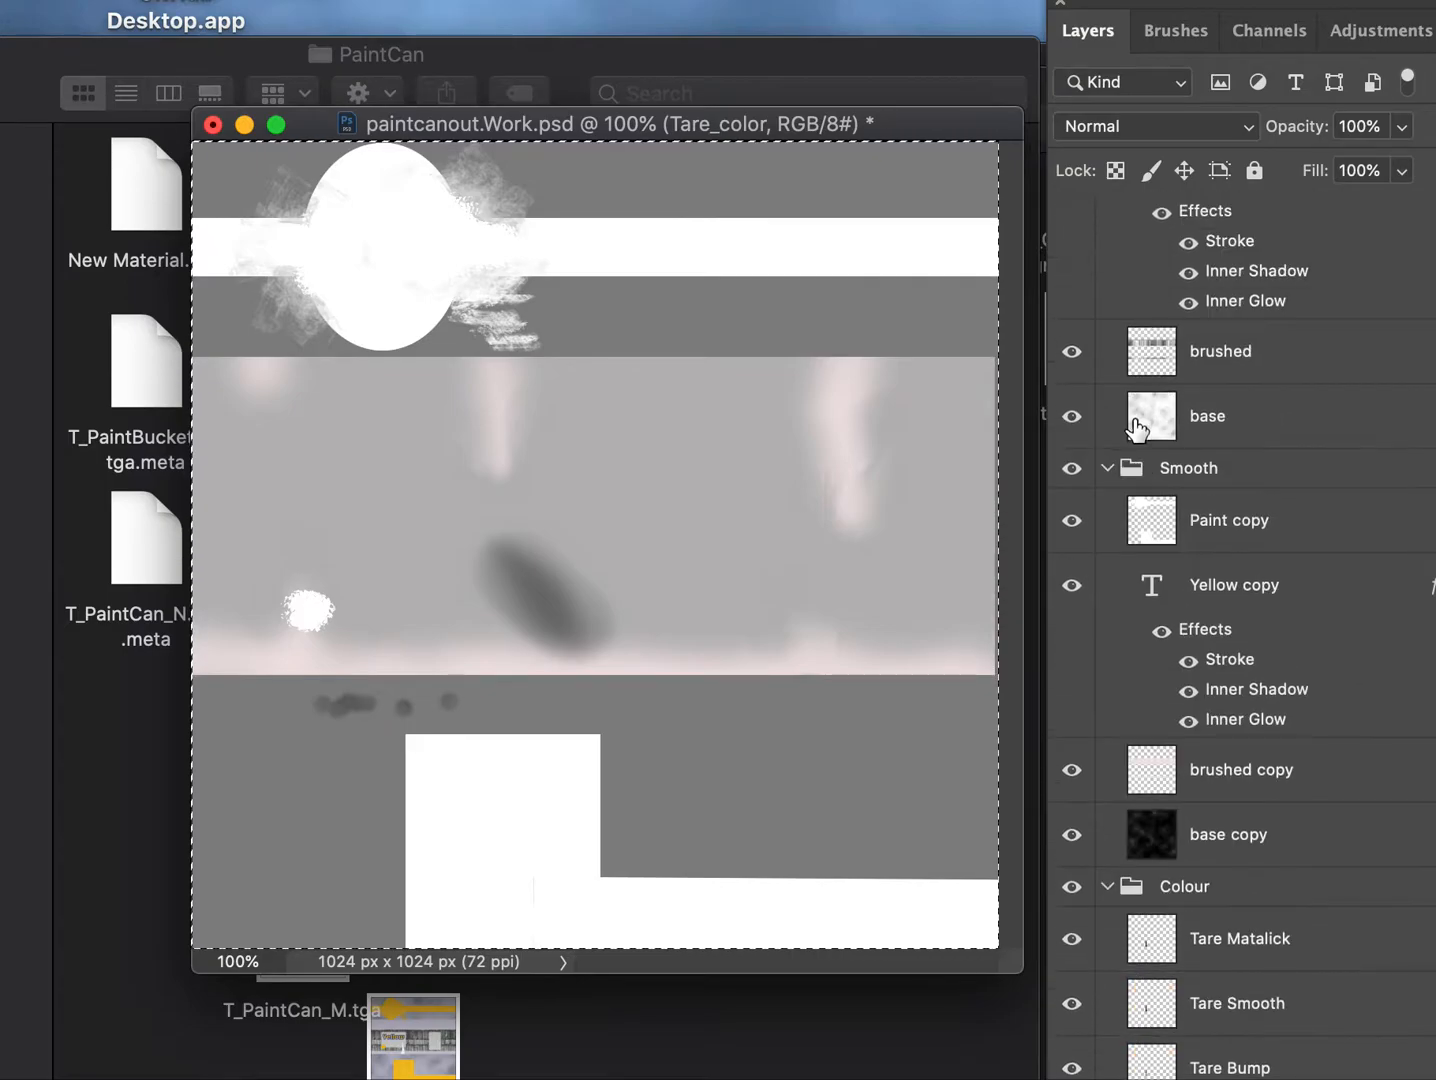
pyautogui.click(1072, 469)
pyautogui.scroll(10, 1077, 400)
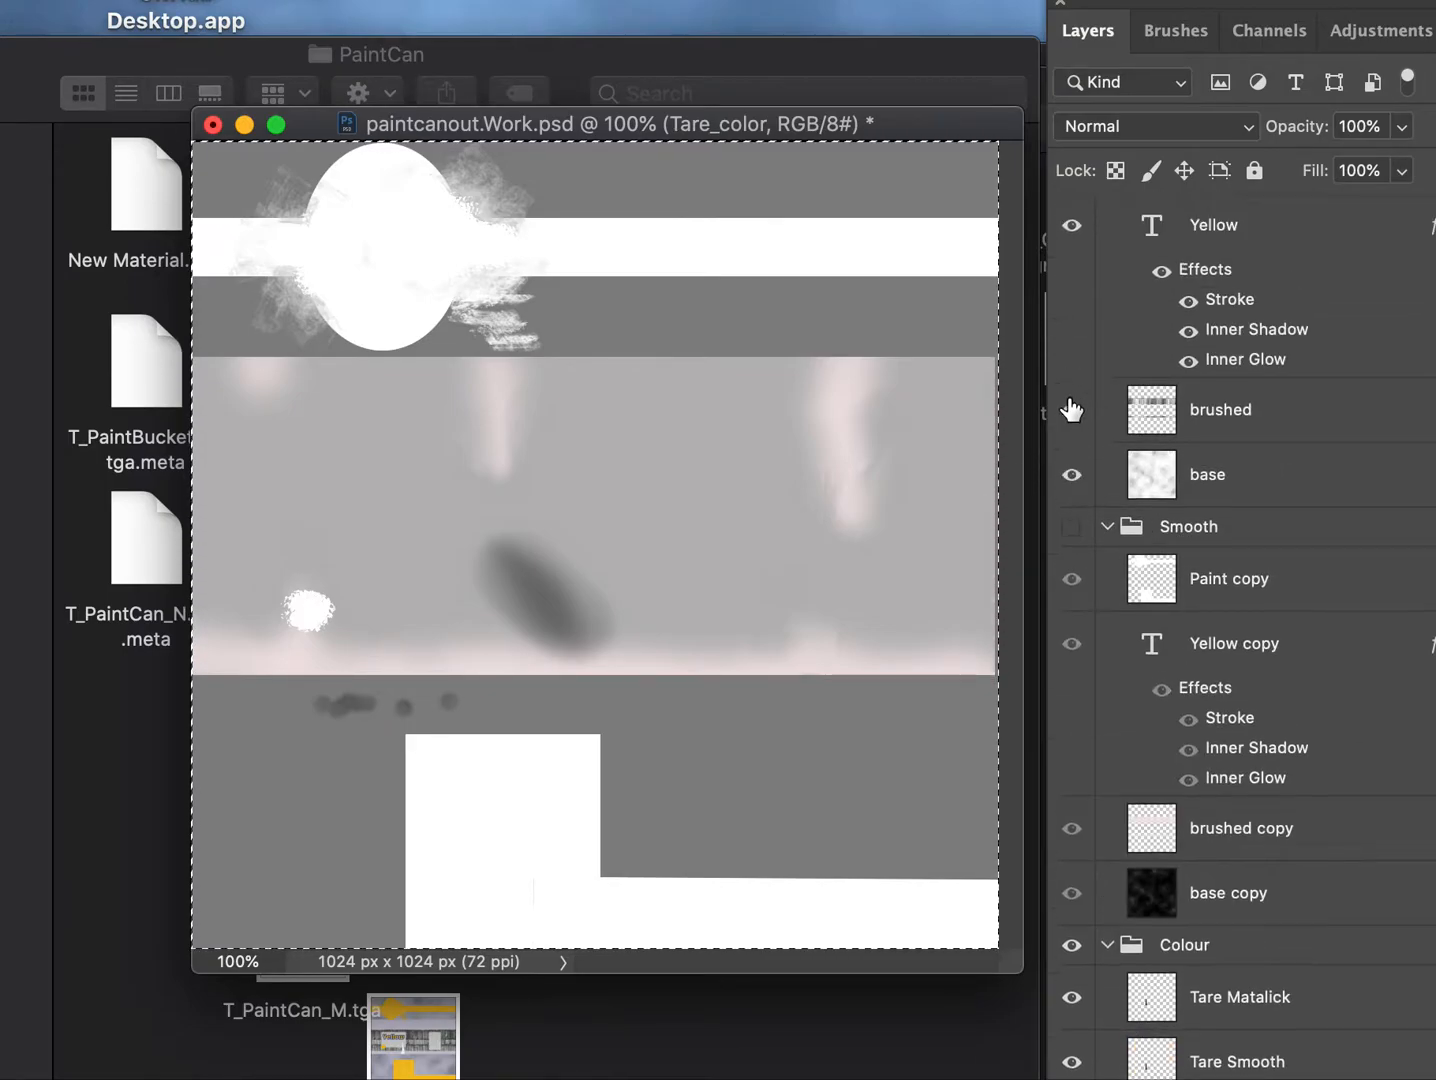
pyautogui.scroll(6, 1077, 316)
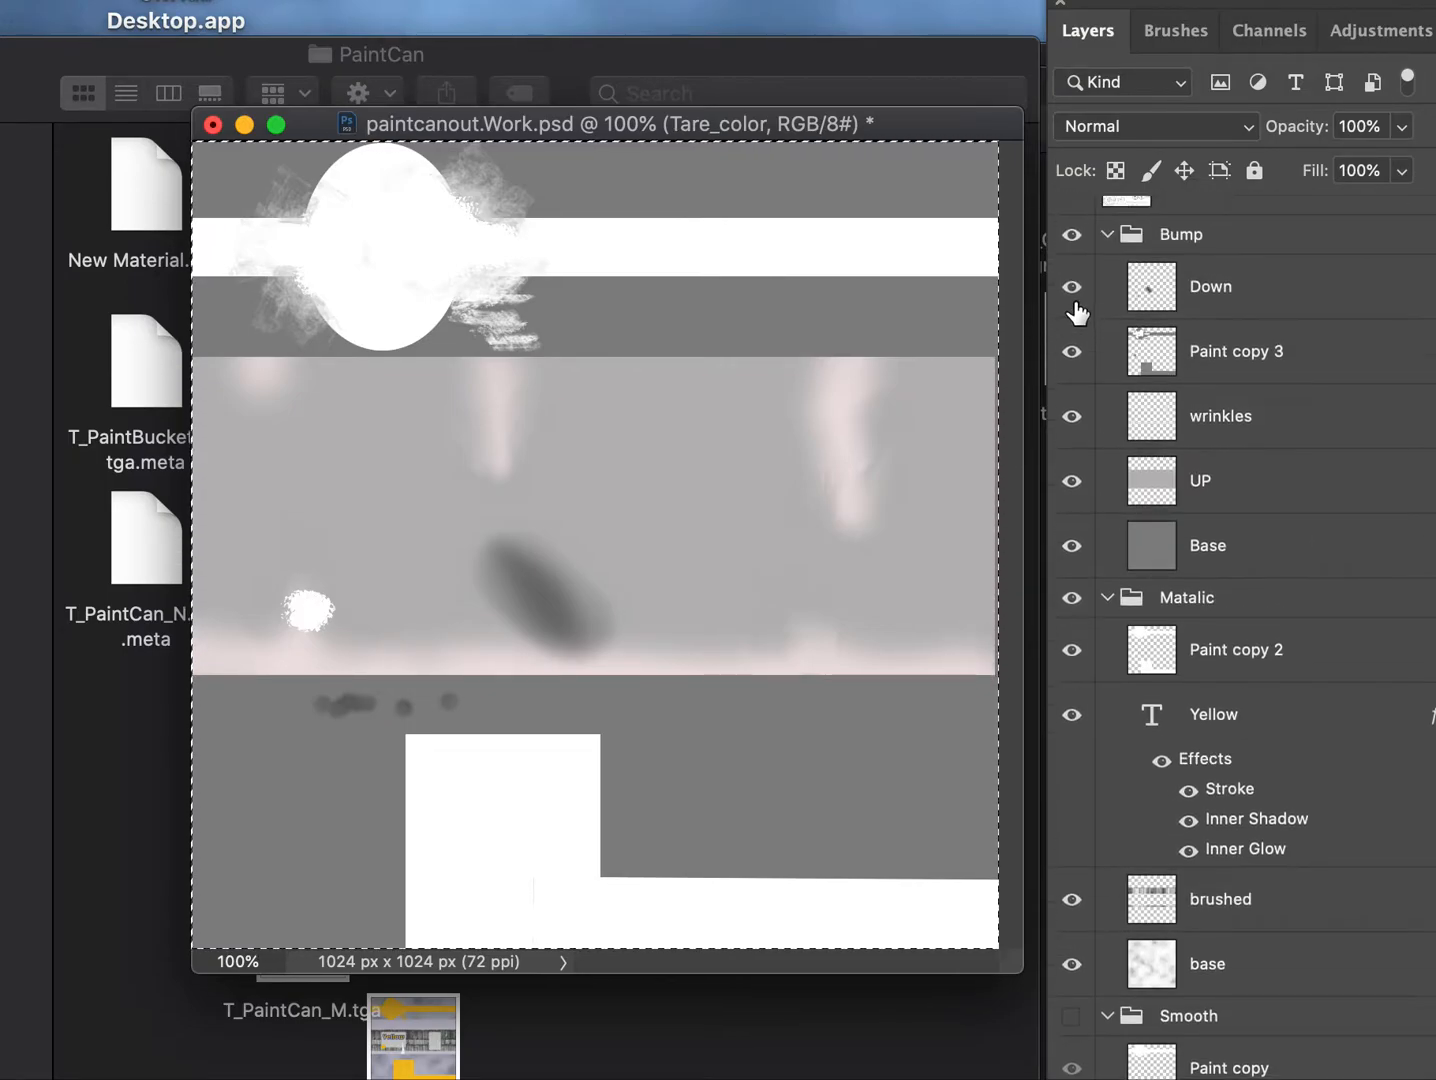
pyautogui.click(1068, 284)
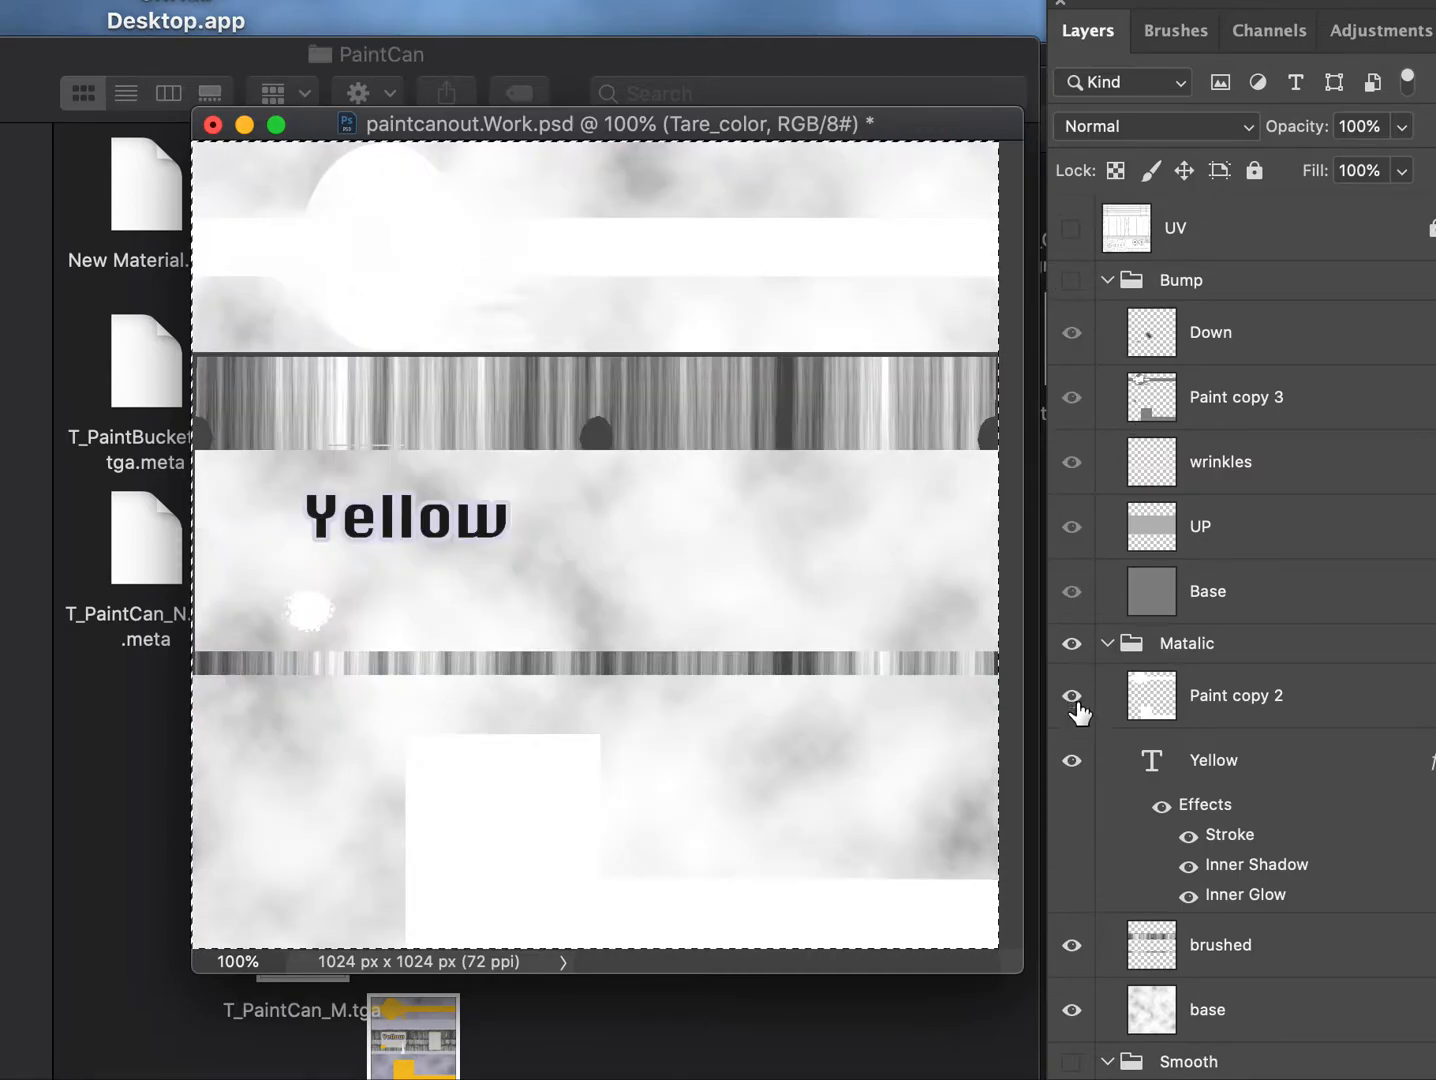
pyautogui.click(1072, 645)
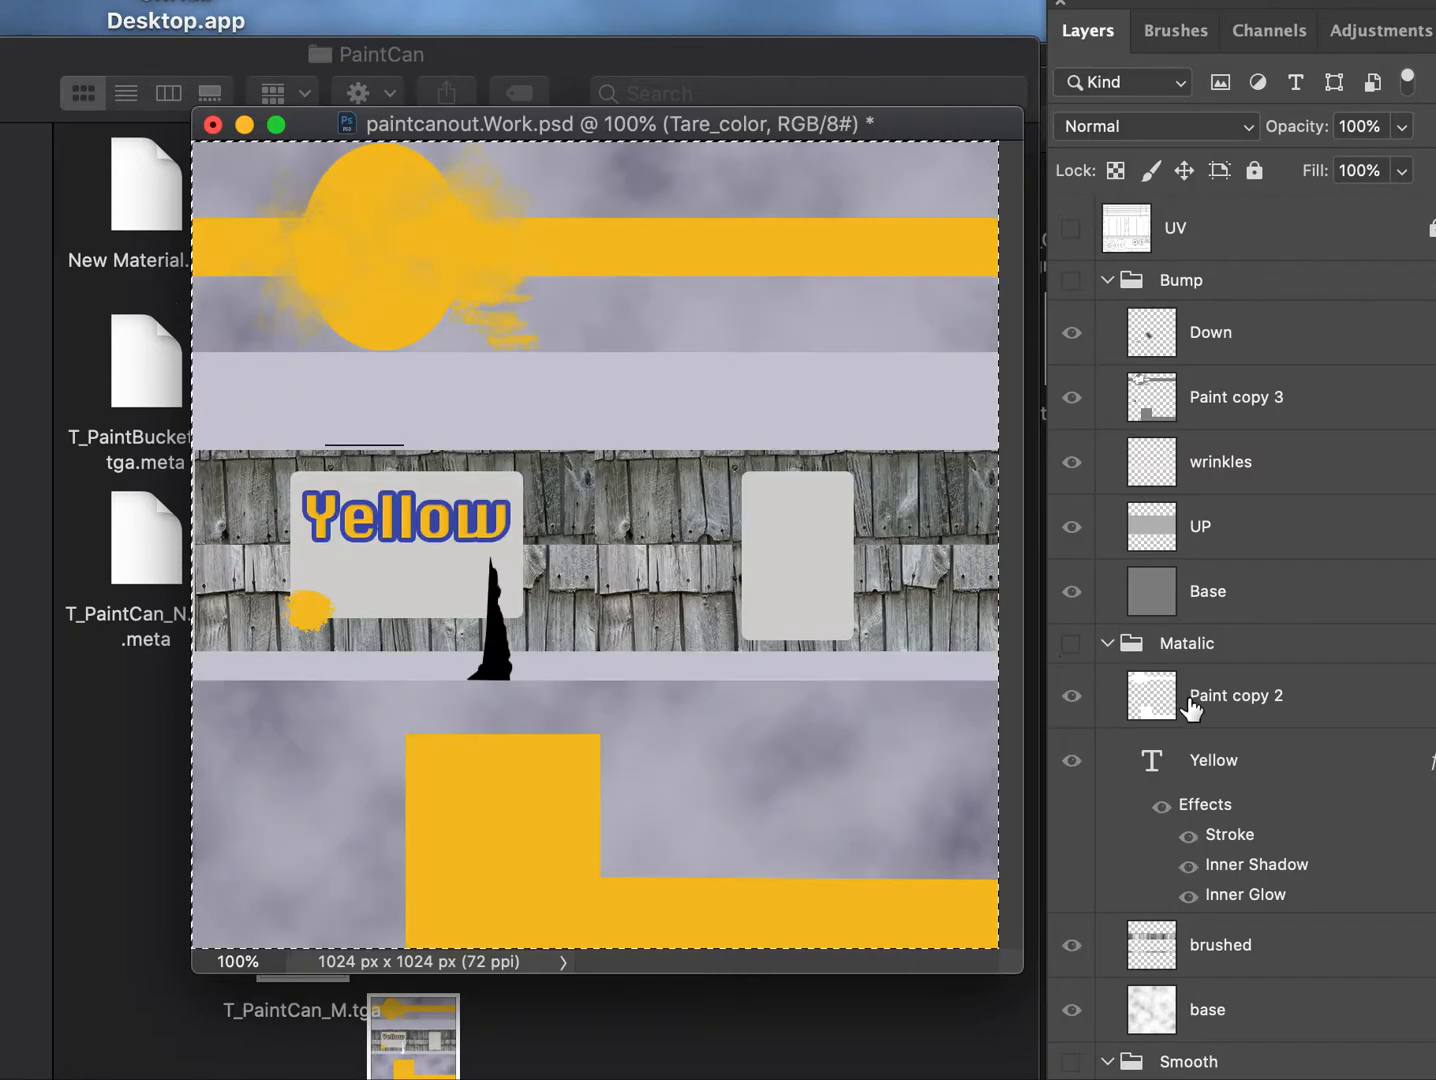
# Select all four tear layers in the Colour group and shorten them together so their bottom edge meets the wooden label's lower edge.
pyautogui.scroll(-12, 1192, 708)
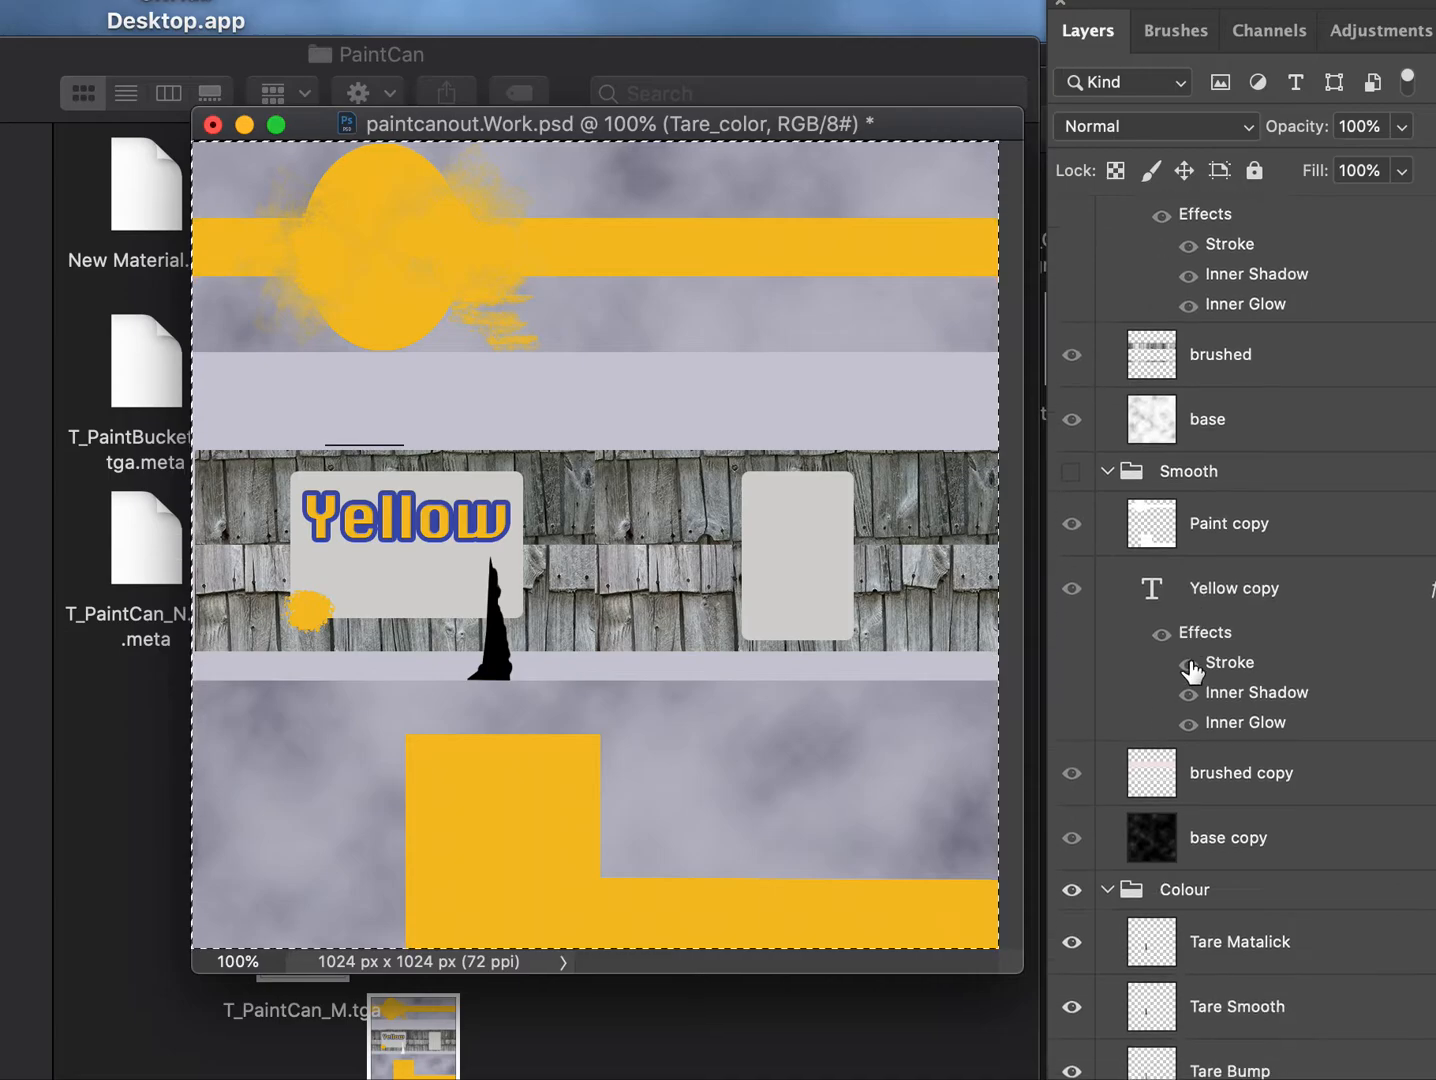
pyautogui.scroll(-3, 1192, 665)
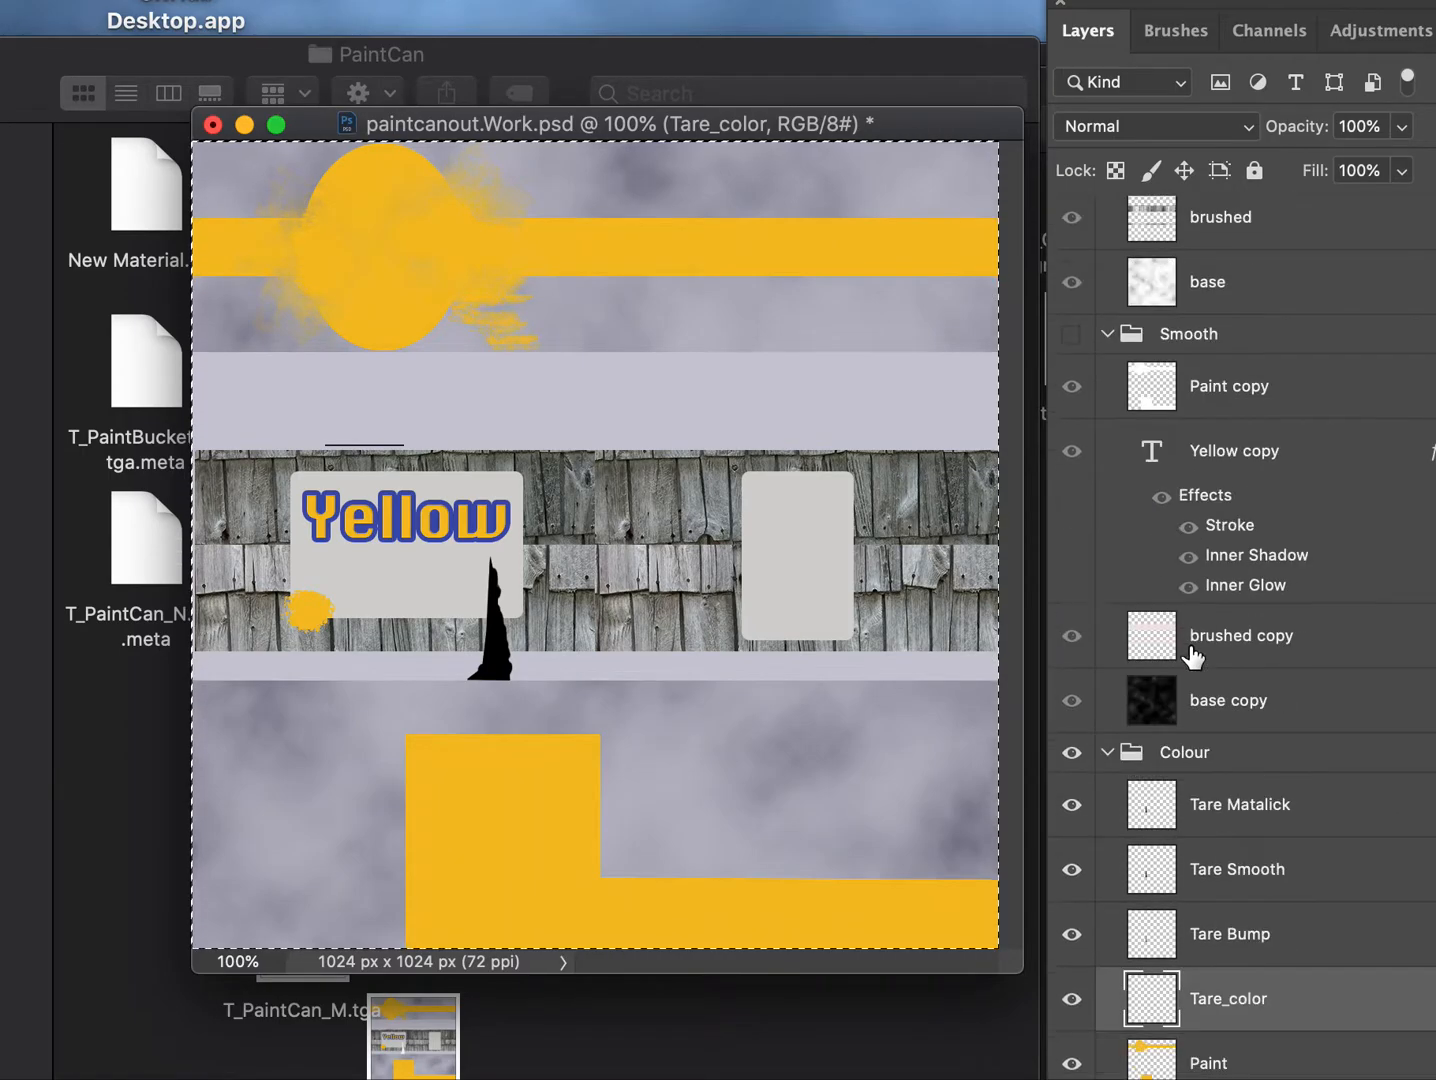
pyautogui.keyDown('shift'); pyautogui.click(1252, 830); pyautogui.keyUp('shift')
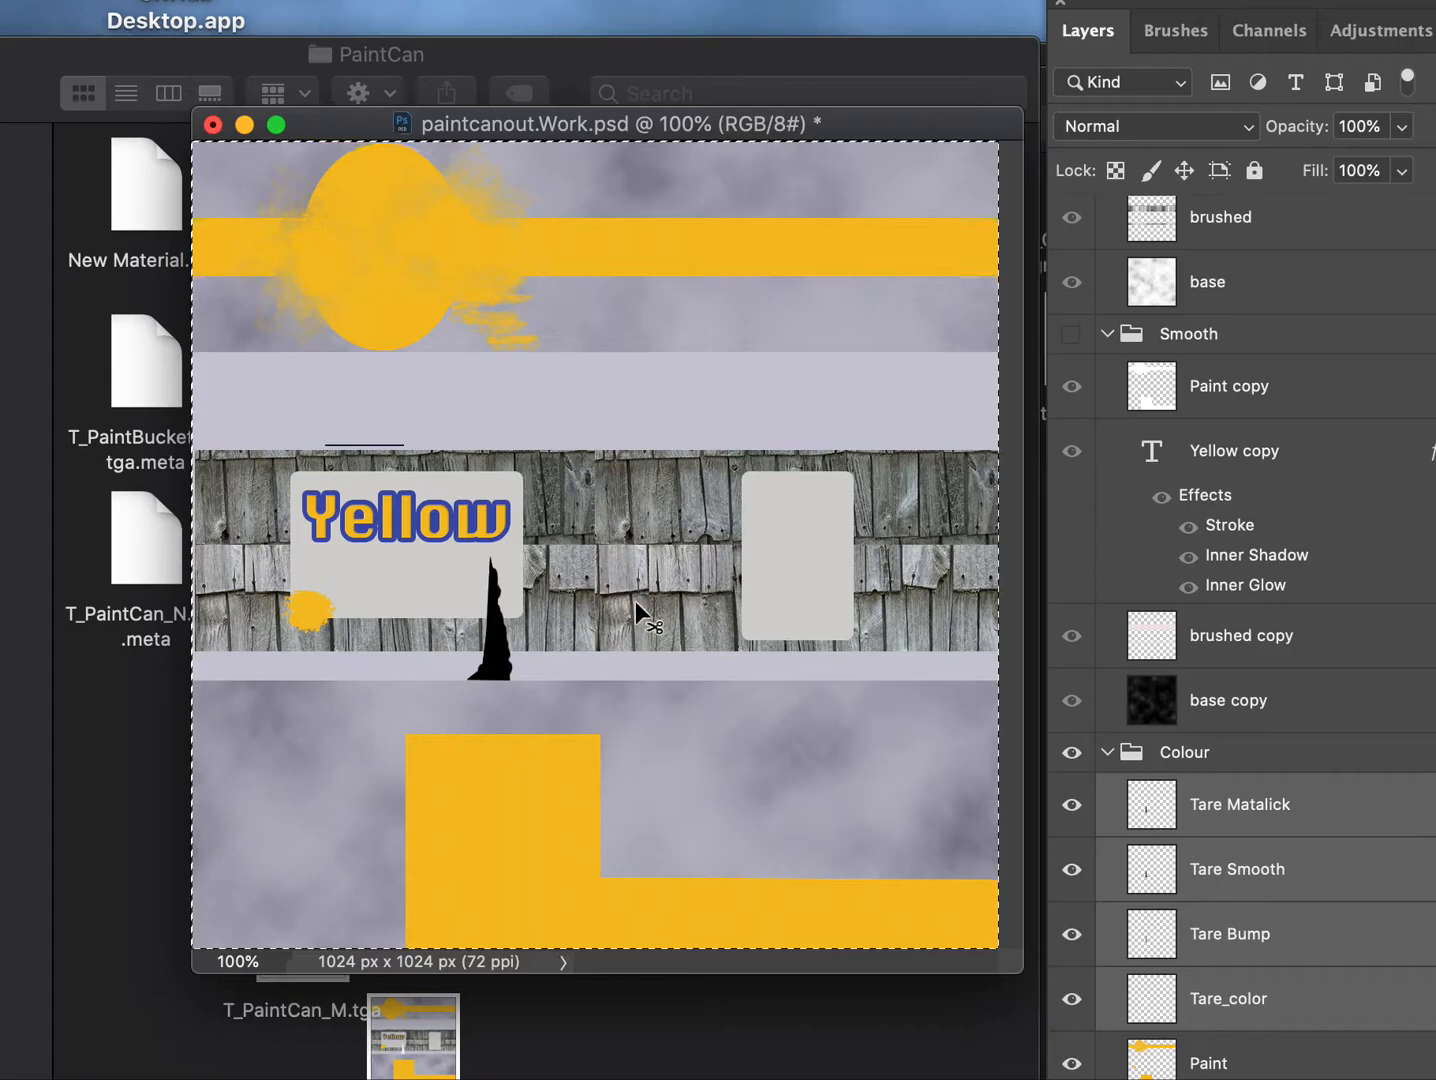
pyautogui.press('super+t')
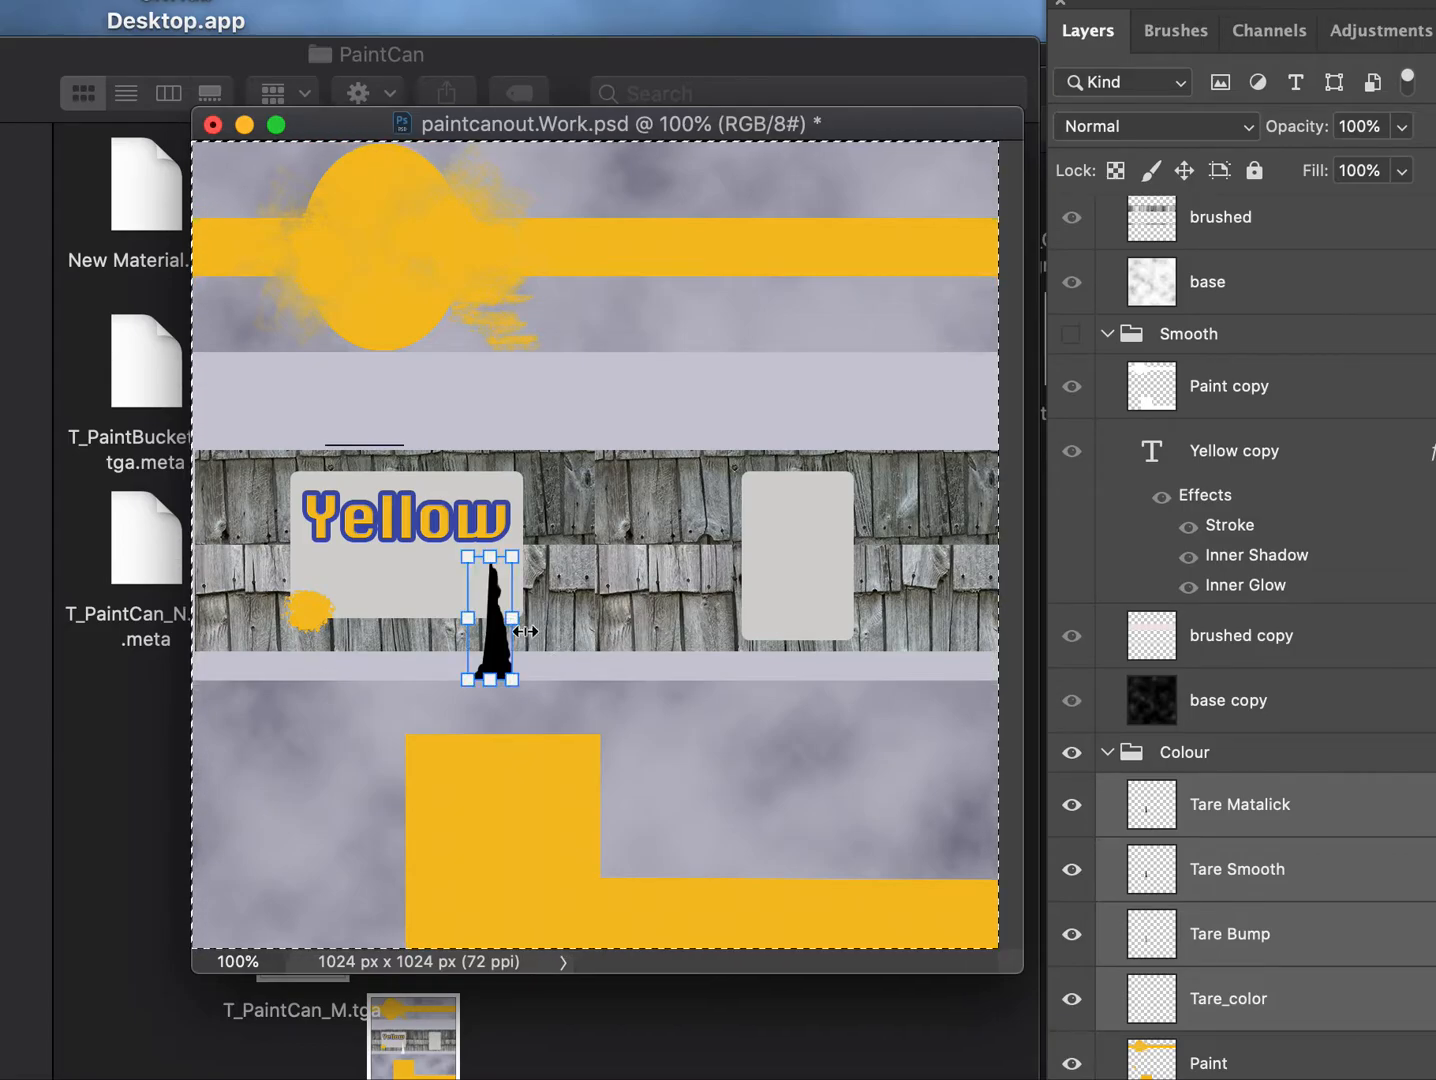
pyautogui.moveTo(486, 681); pyautogui.dragTo(487, 652)
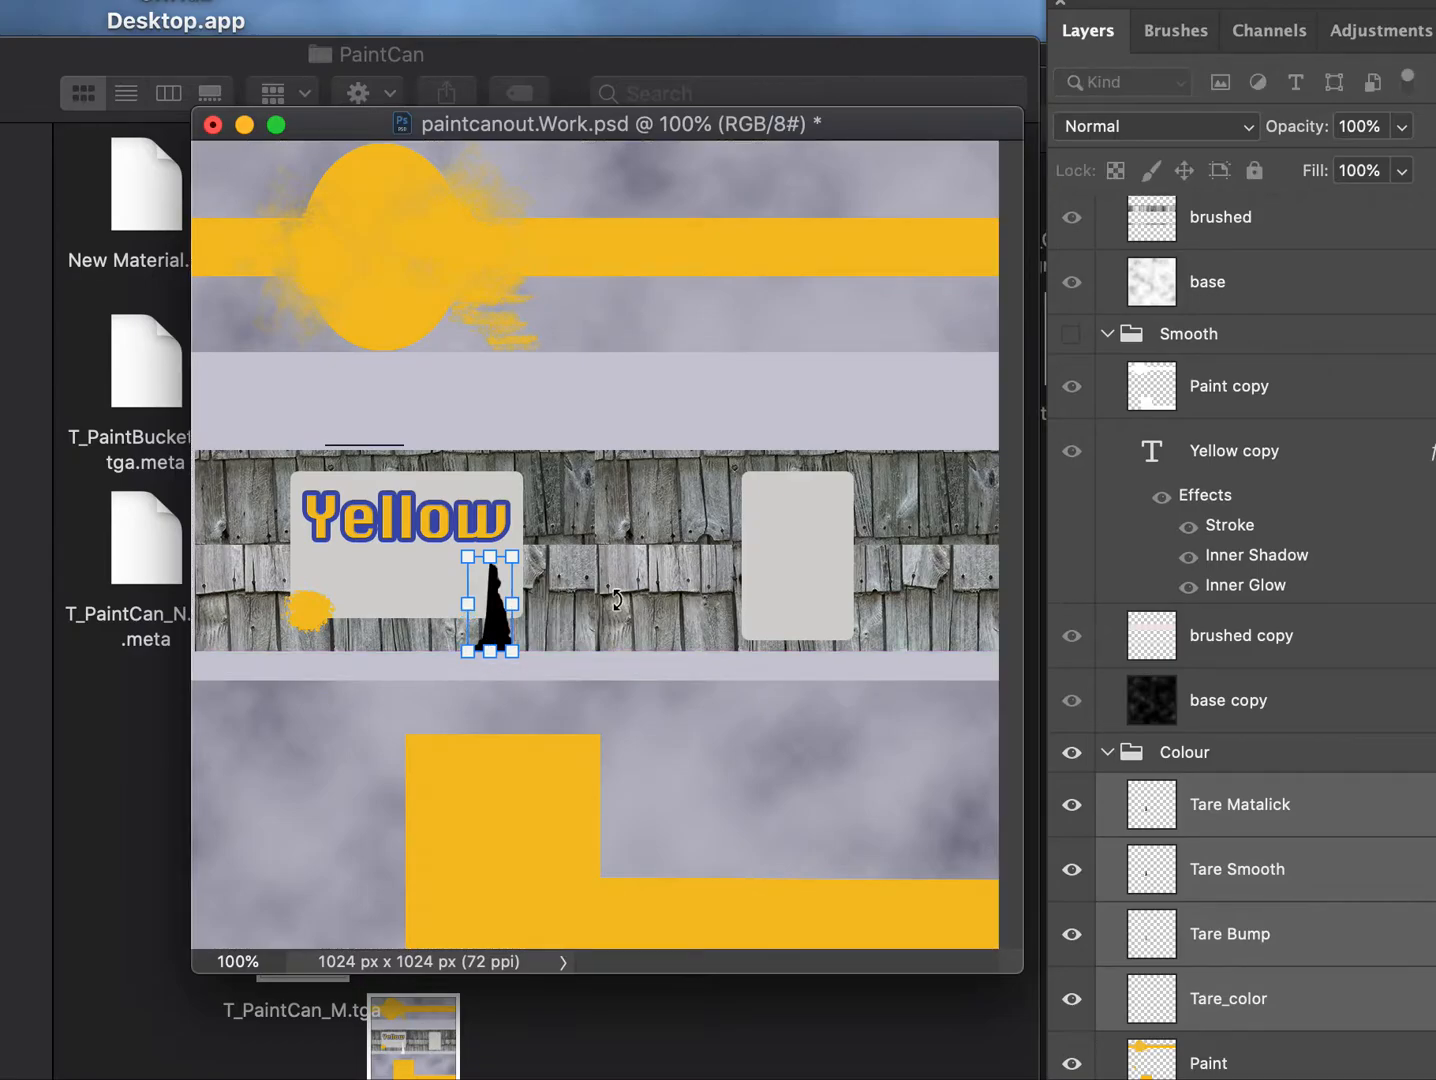
pyautogui.press('Return')
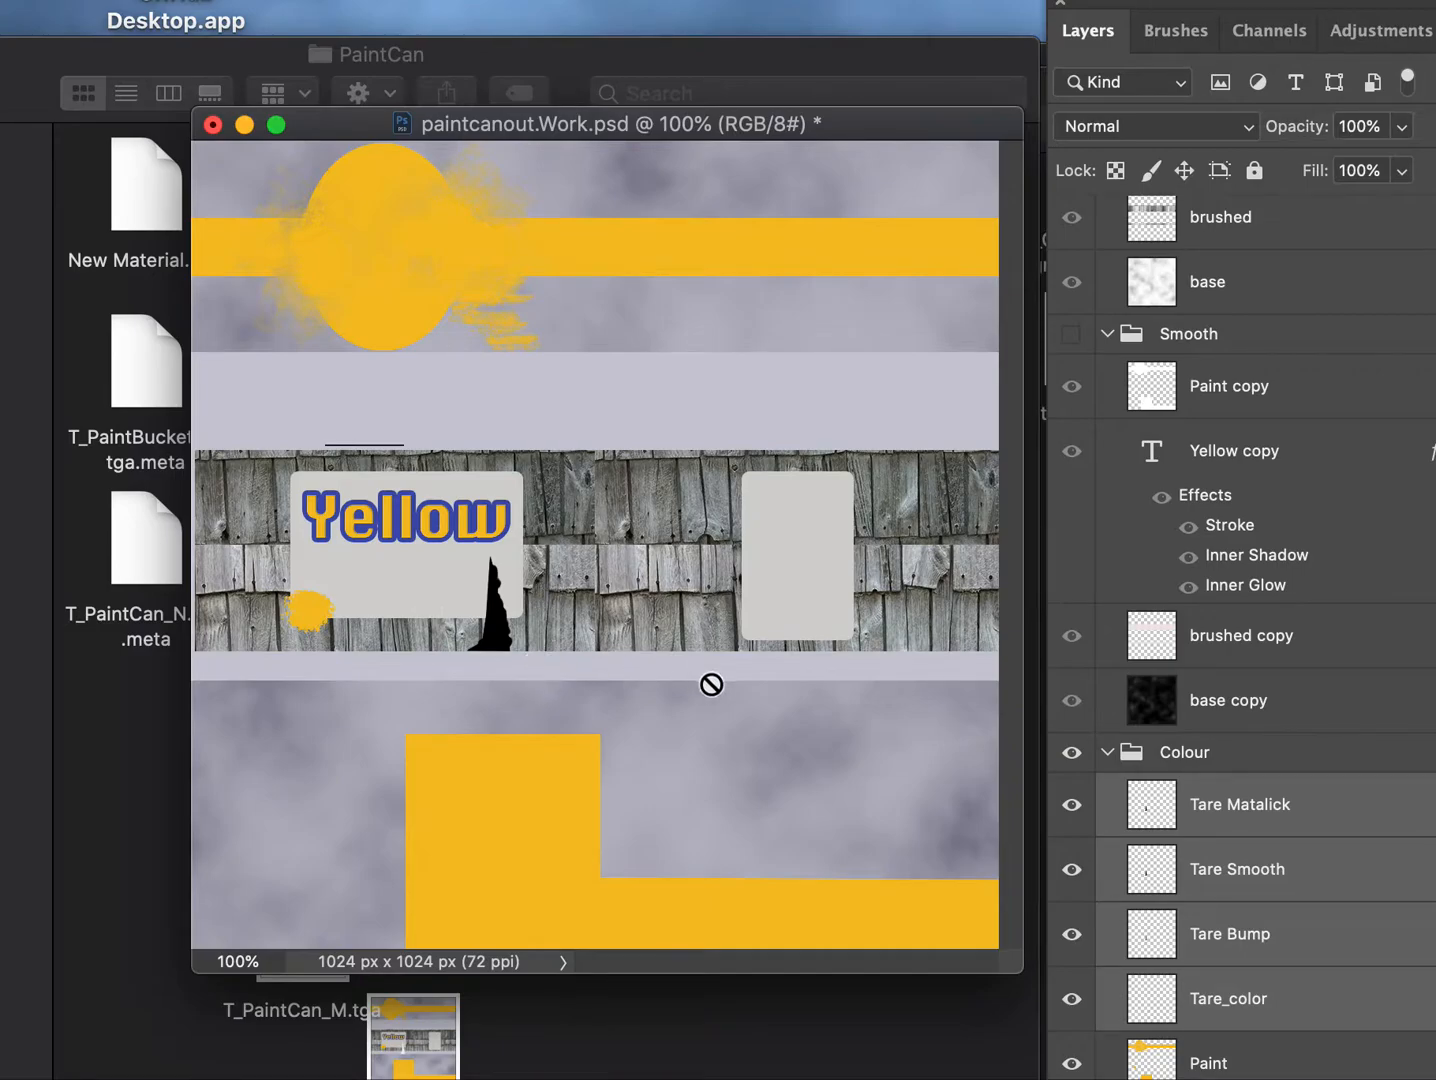
# Move the Tare Smooth layer to the top of the Smooth group, check the group's artwork, and collapse the hidden group.
pyautogui.click(1266, 1005)
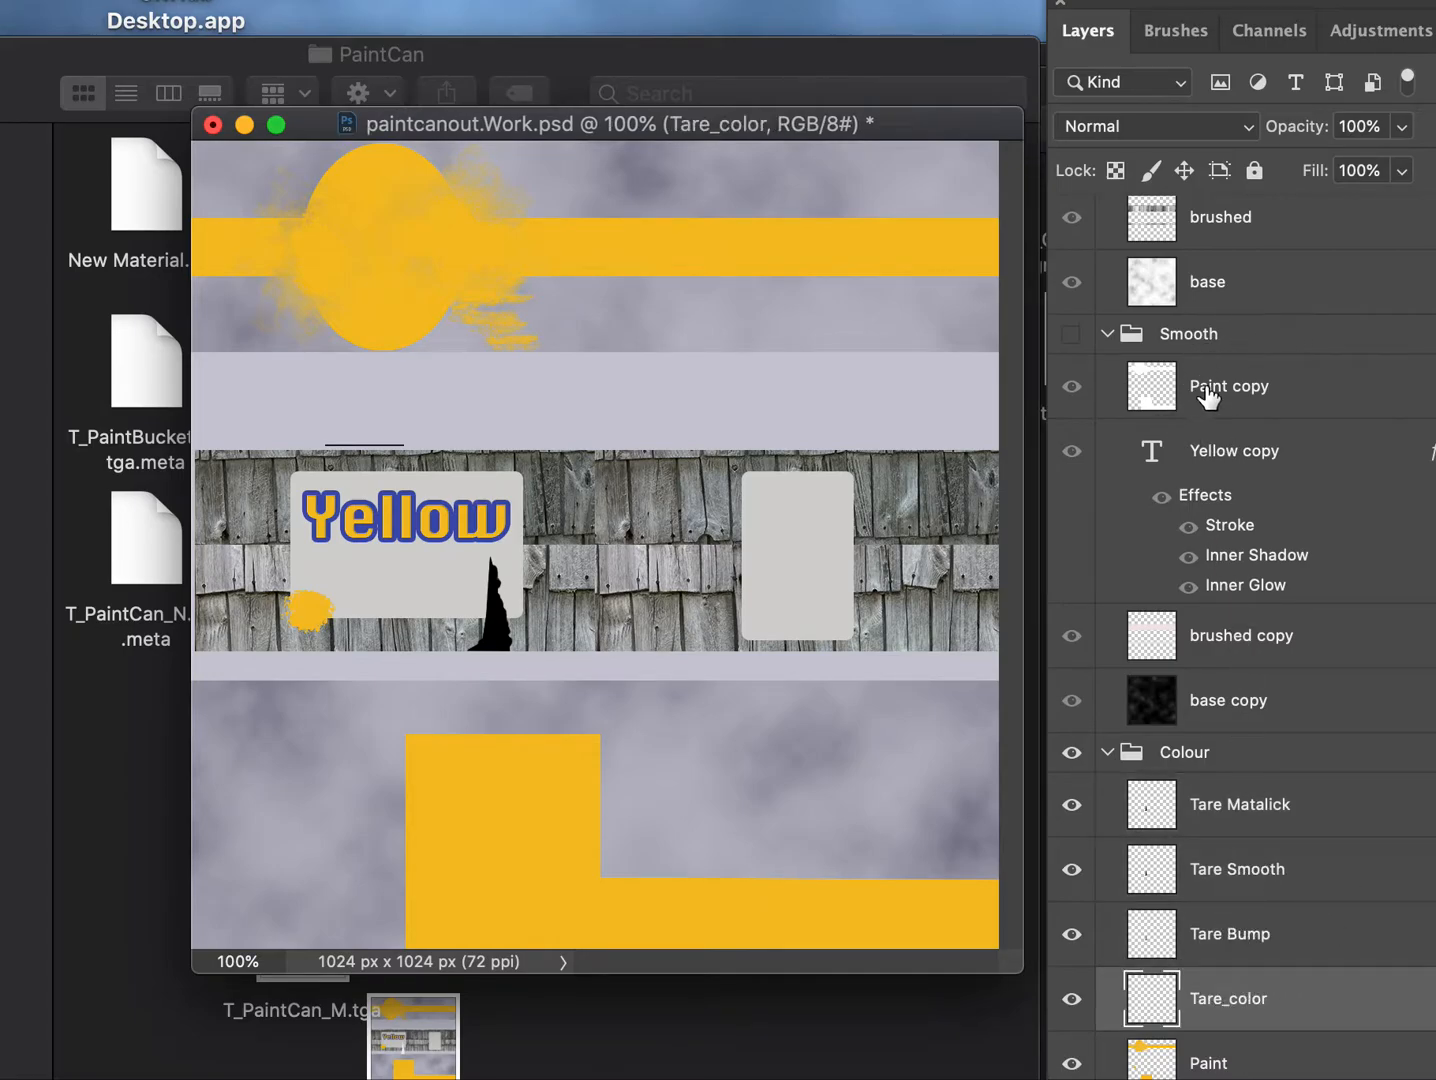
pyautogui.moveTo(1245, 866)
pyautogui.mouseDown()
pyautogui.moveTo(1237, 359)
pyautogui.moveTo(1211, 385)
pyautogui.mouseUp()
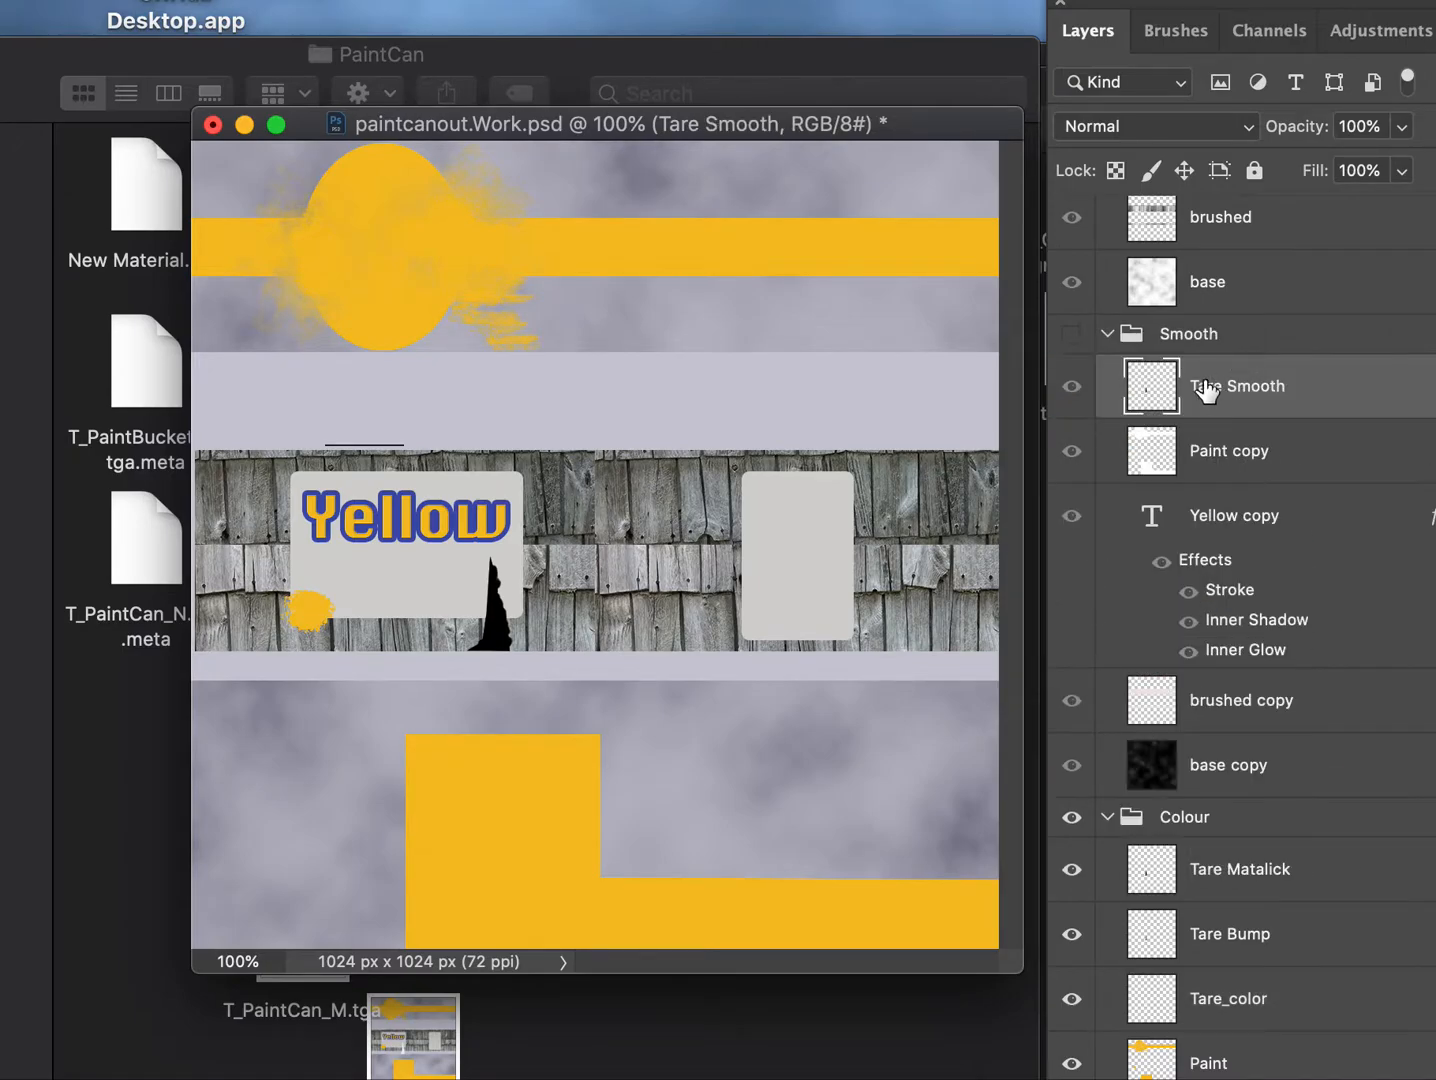
pyautogui.click(1071, 334)
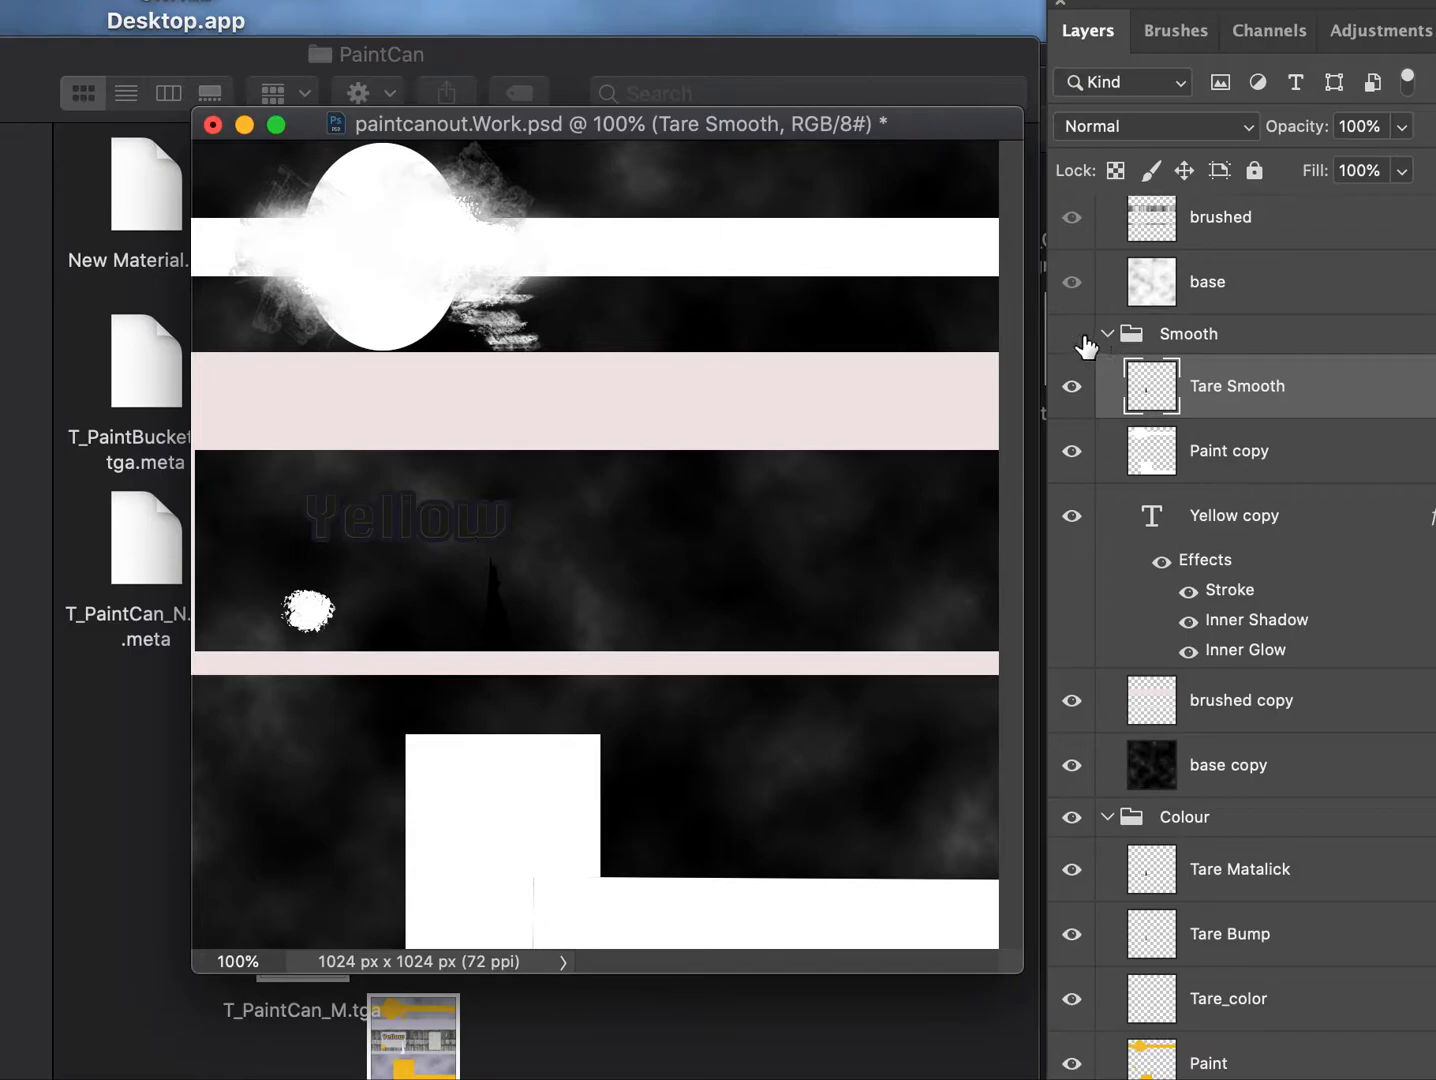
pyautogui.click(1071, 334)
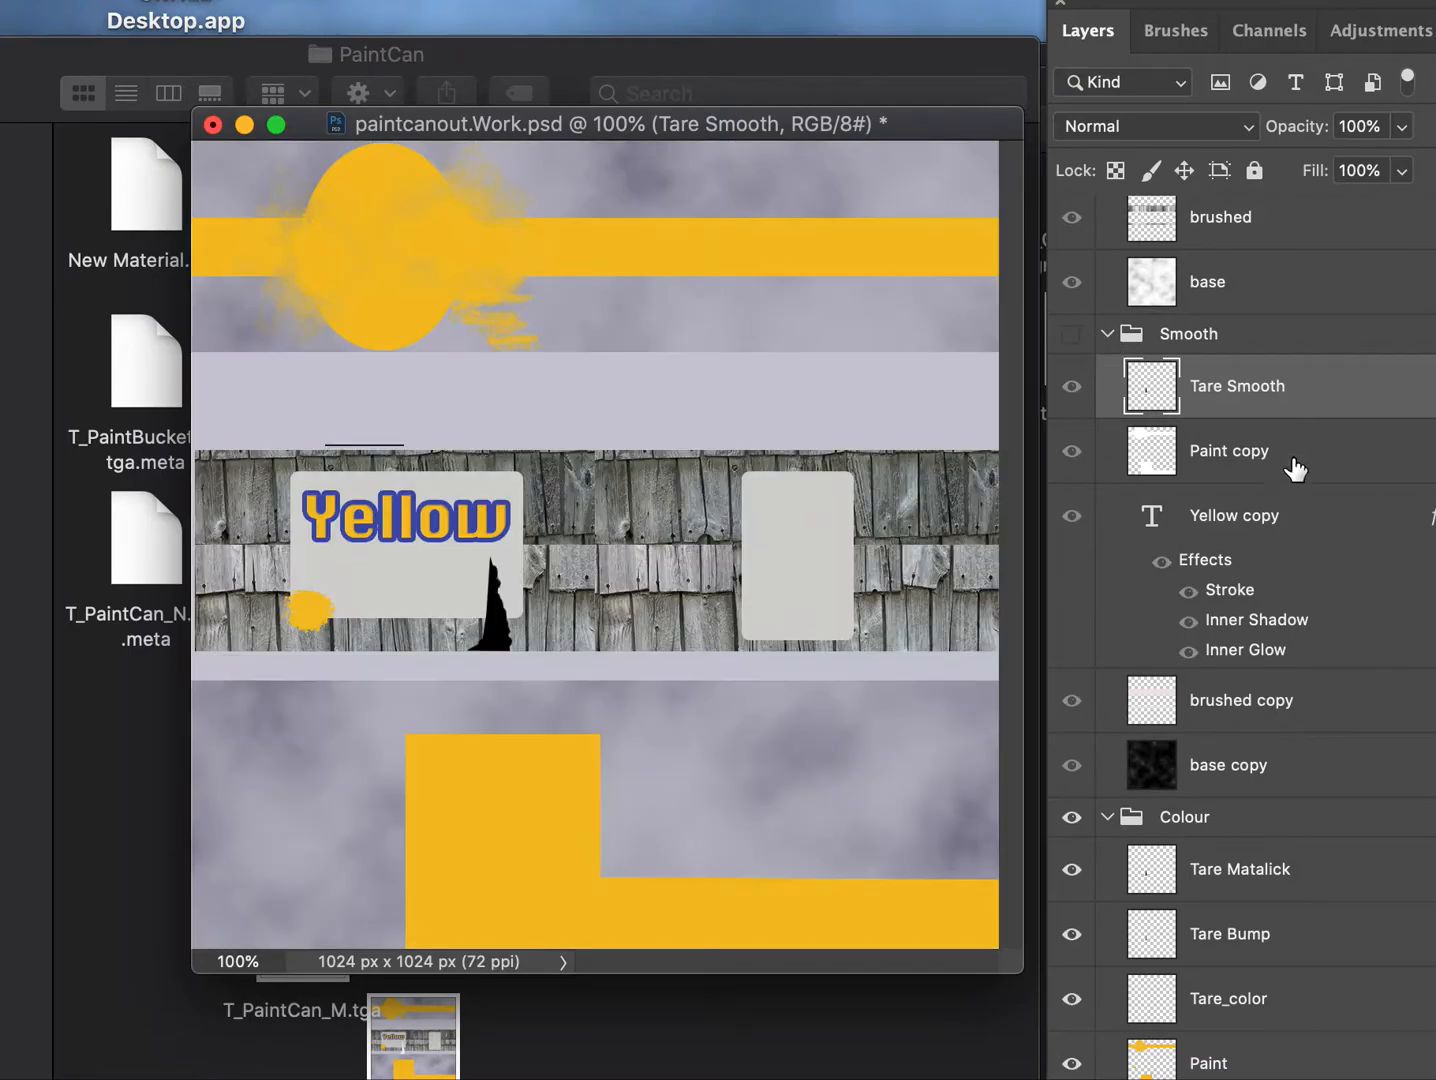
pyautogui.click(1108, 335)
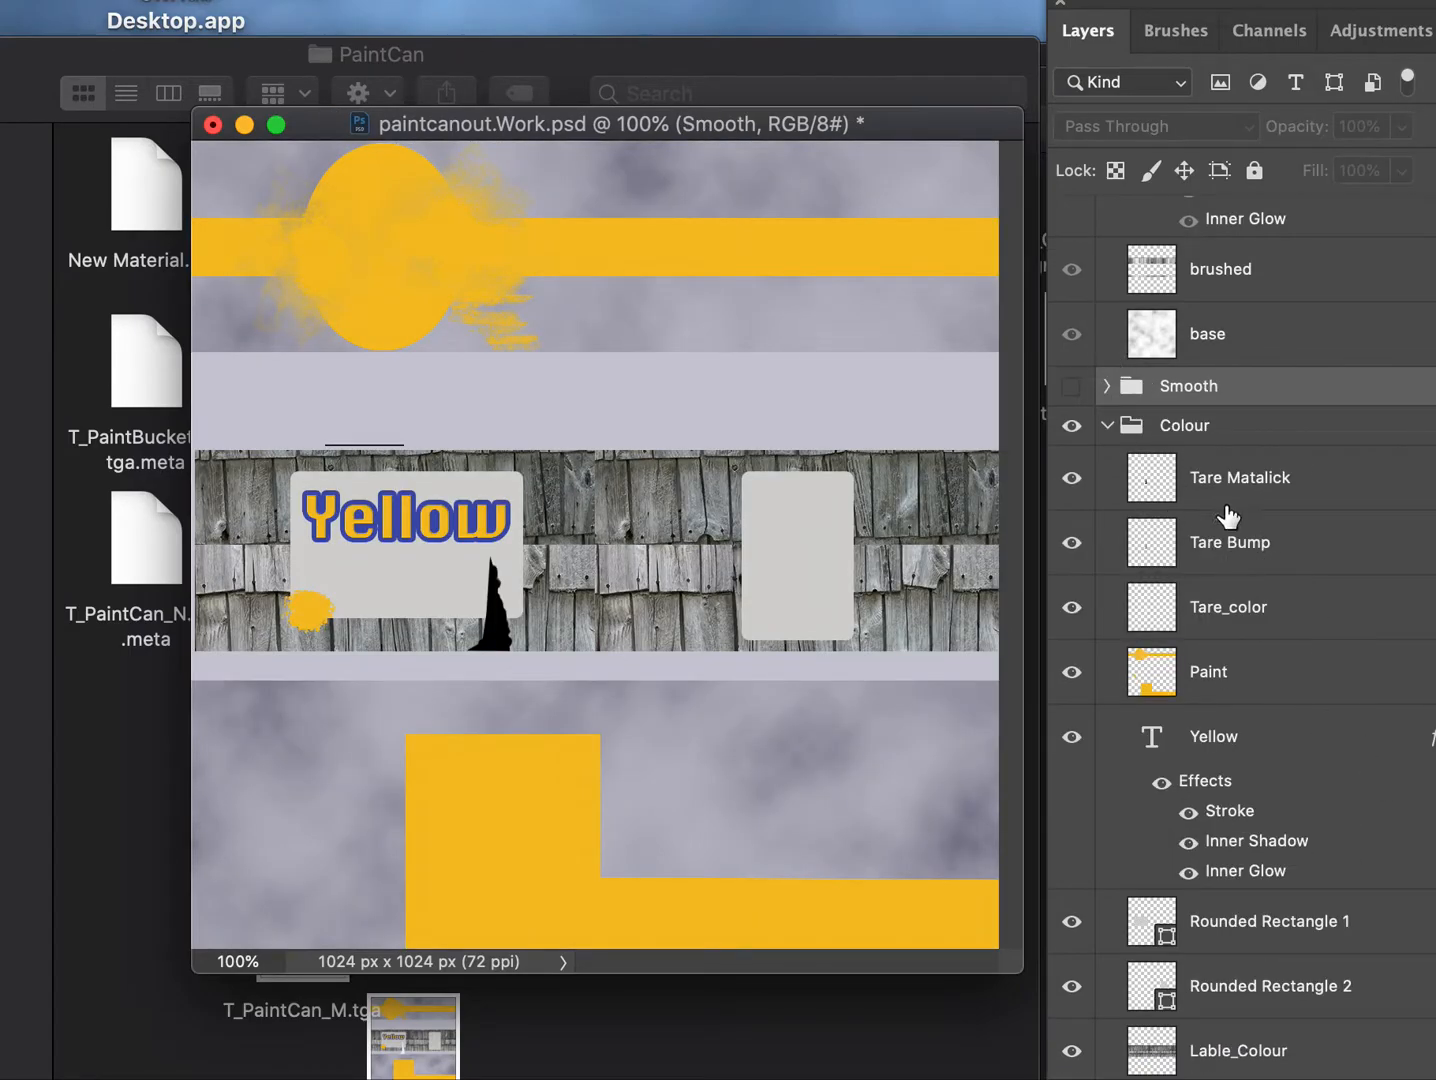
# Move the Tare Matalick layer to the top of the Matalic group and show that group.
pyautogui.scroll(3, 1225, 512)
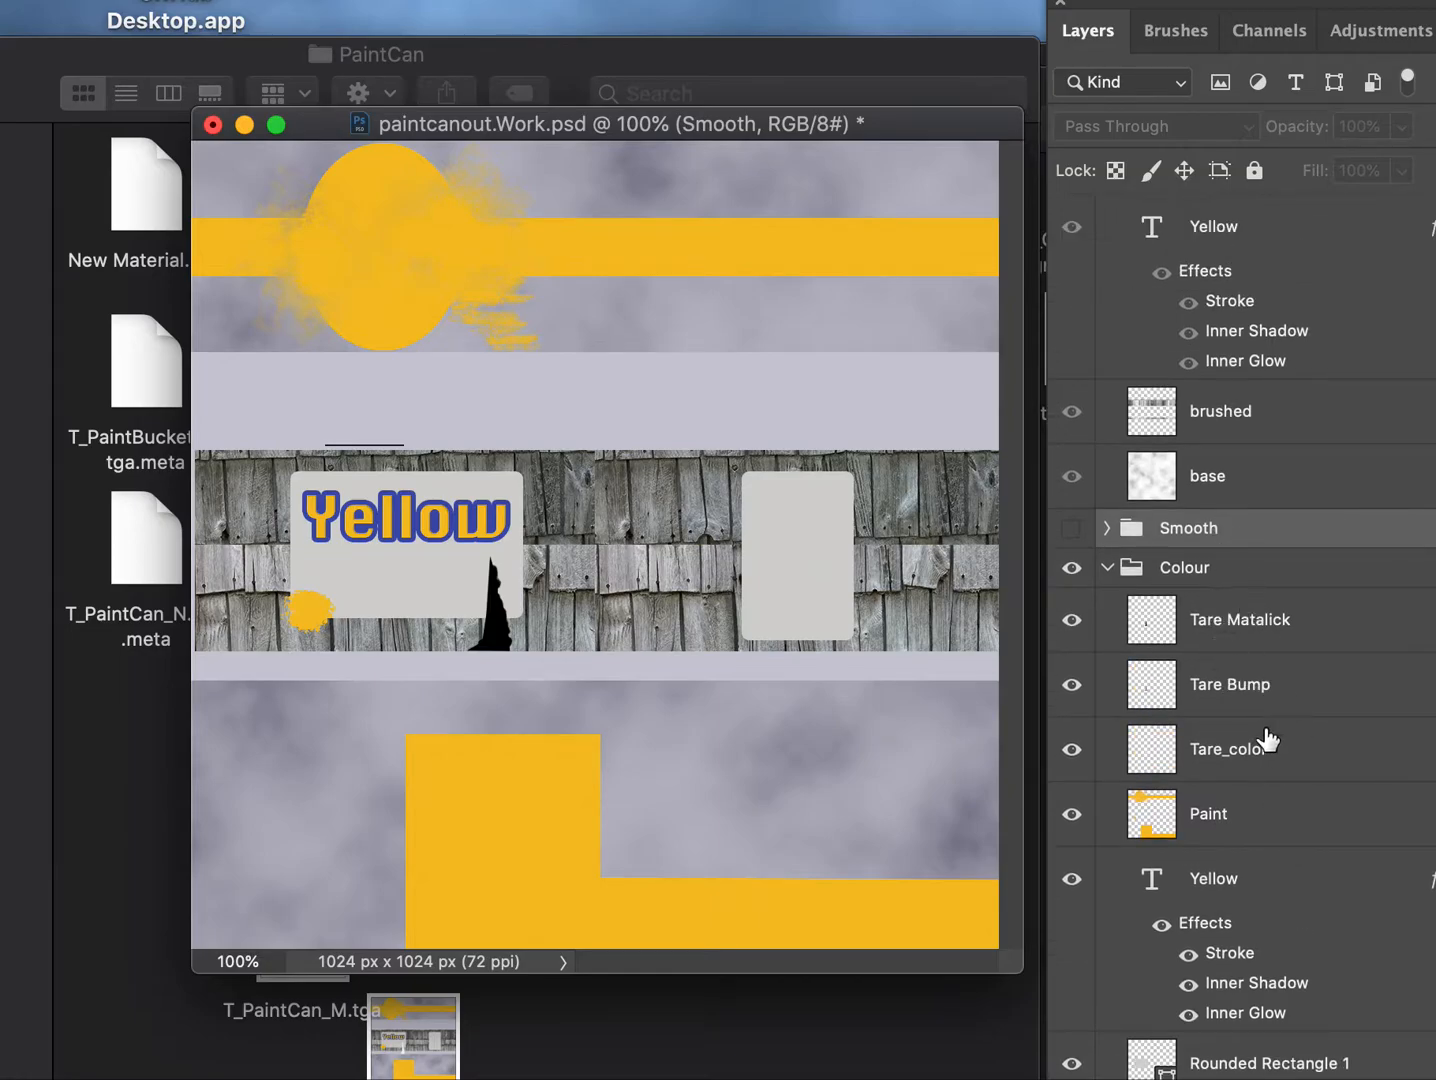
pyautogui.scroll(3, 1237, 650)
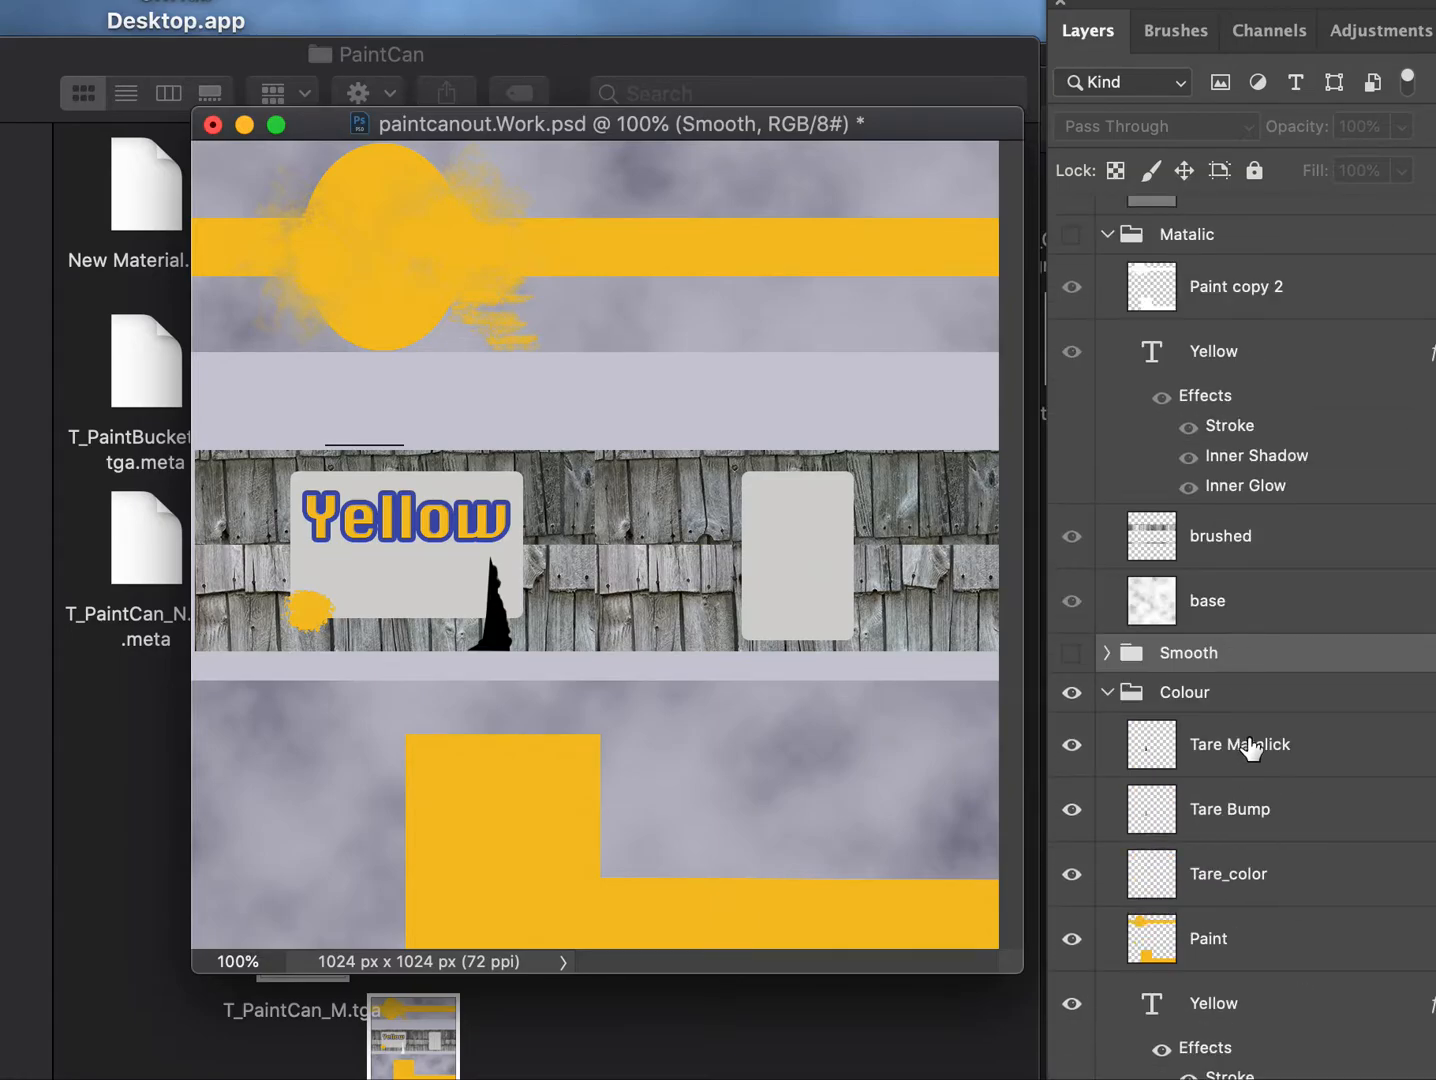
pyautogui.moveTo(1260, 756)
pyautogui.mouseDown()
pyautogui.moveTo(1143, 320)
pyautogui.moveTo(1168, 283)
pyautogui.mouseUp()
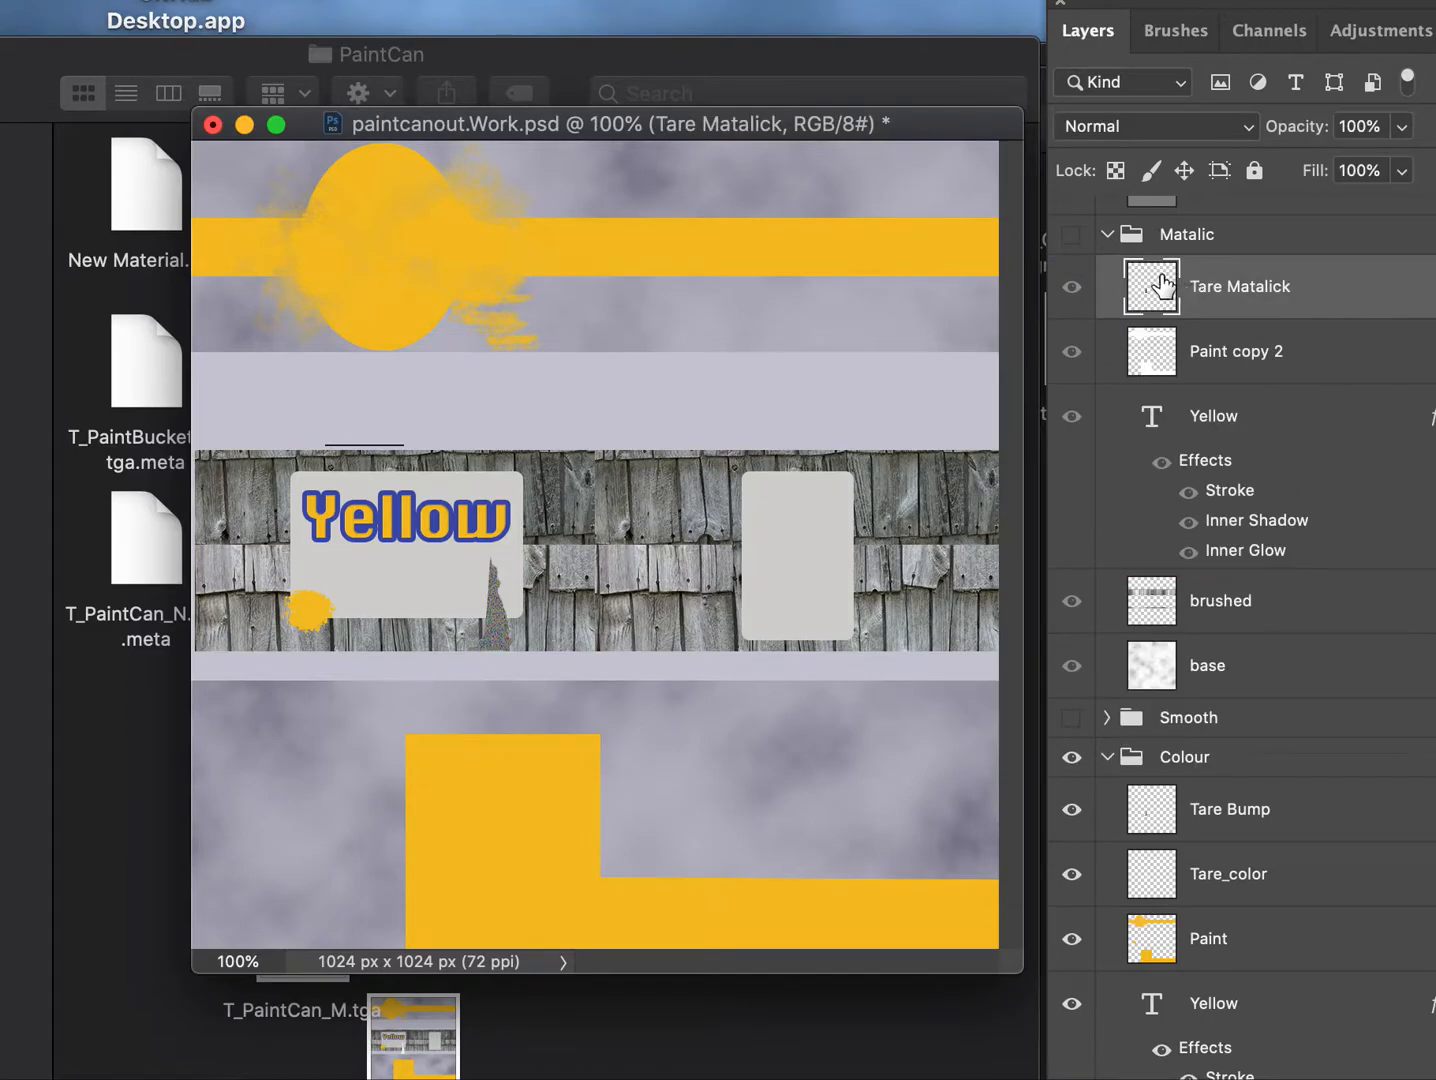
pyautogui.click(1071, 236)
pyautogui.click(1071, 236)
pyautogui.click(1071, 236)
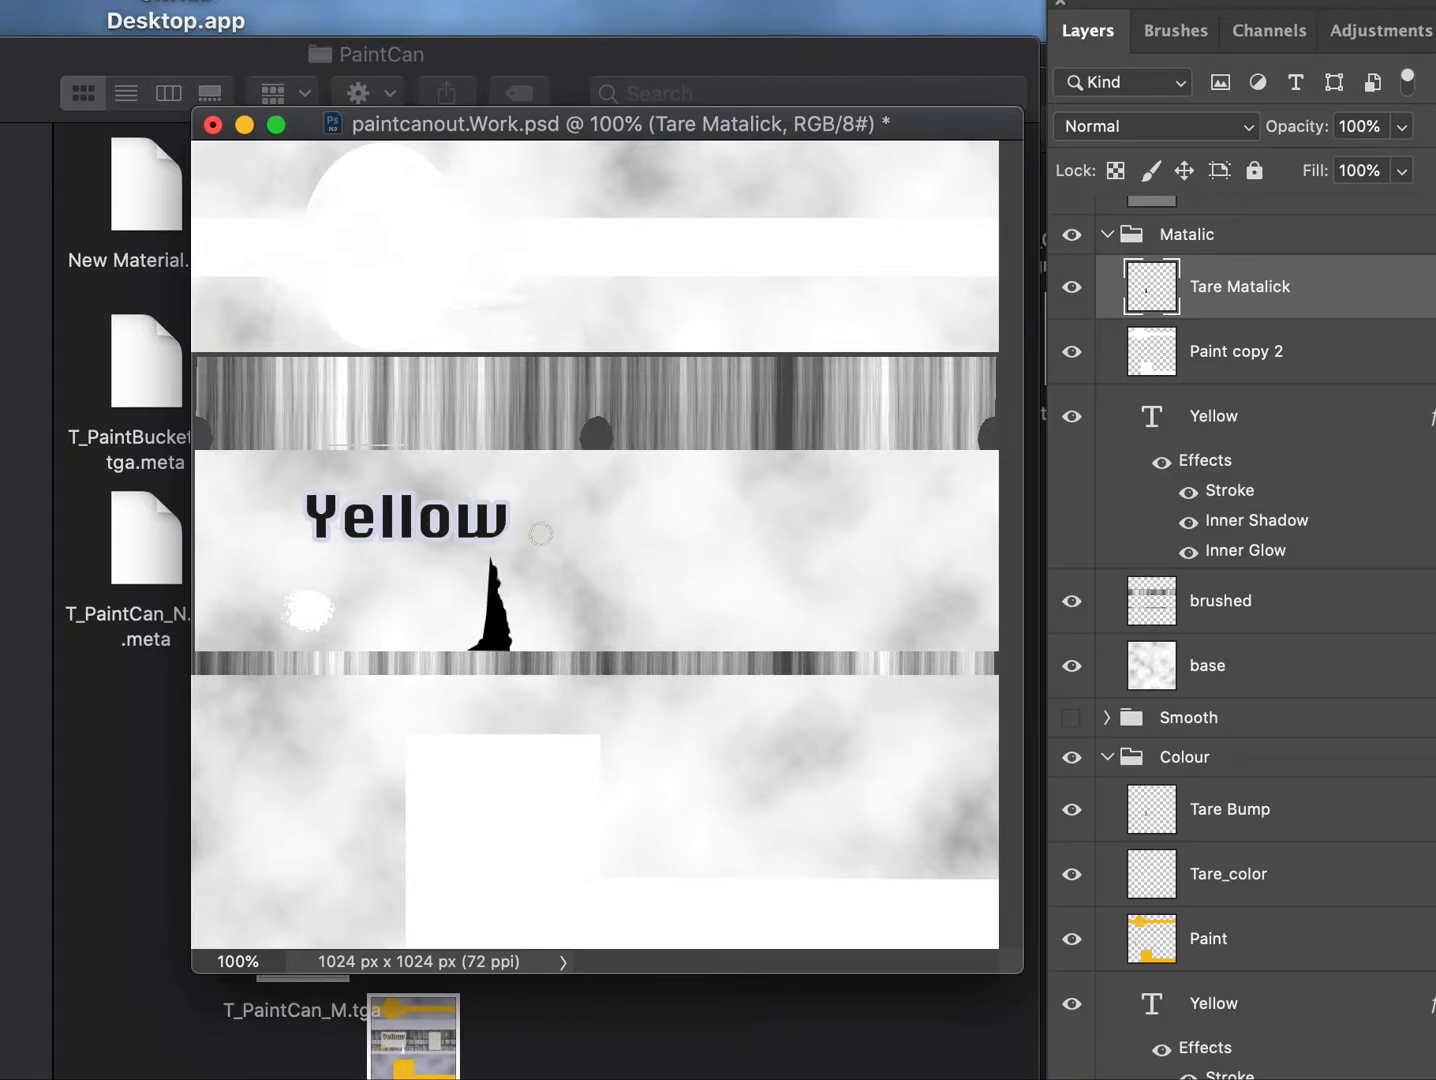
# Change the stroke colour of the Matalic group's Yellow text layer to near-black, keeping the stroke size at 6 px.
pyautogui.click(1195, 462)
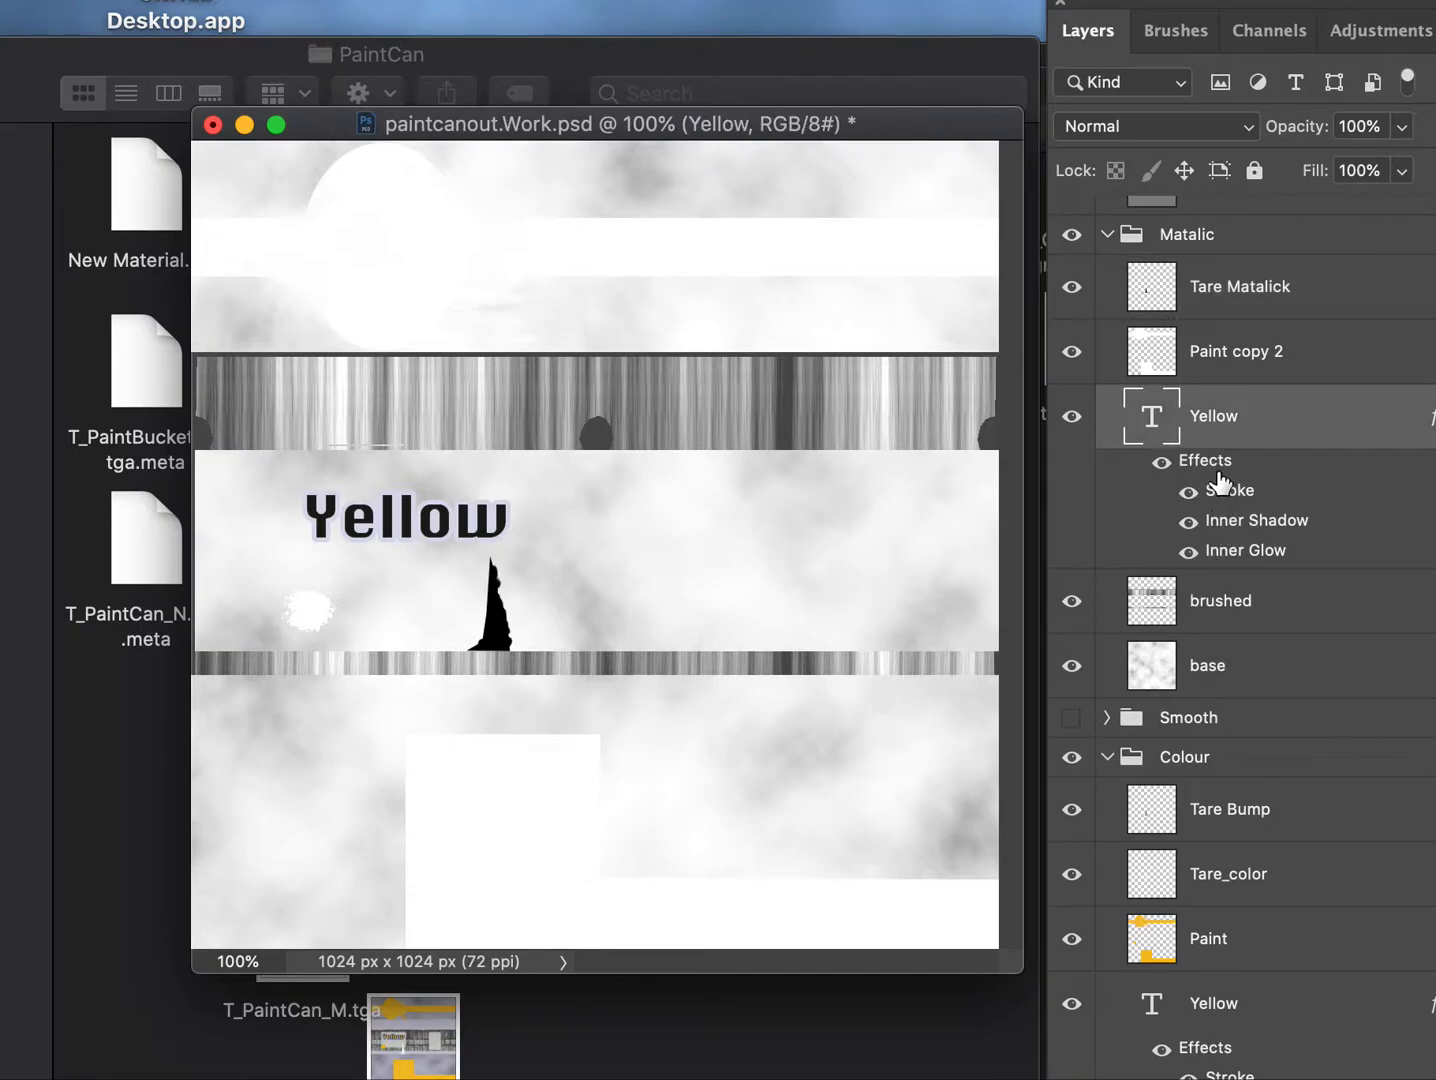
pyautogui.doubleClick(1212, 424)
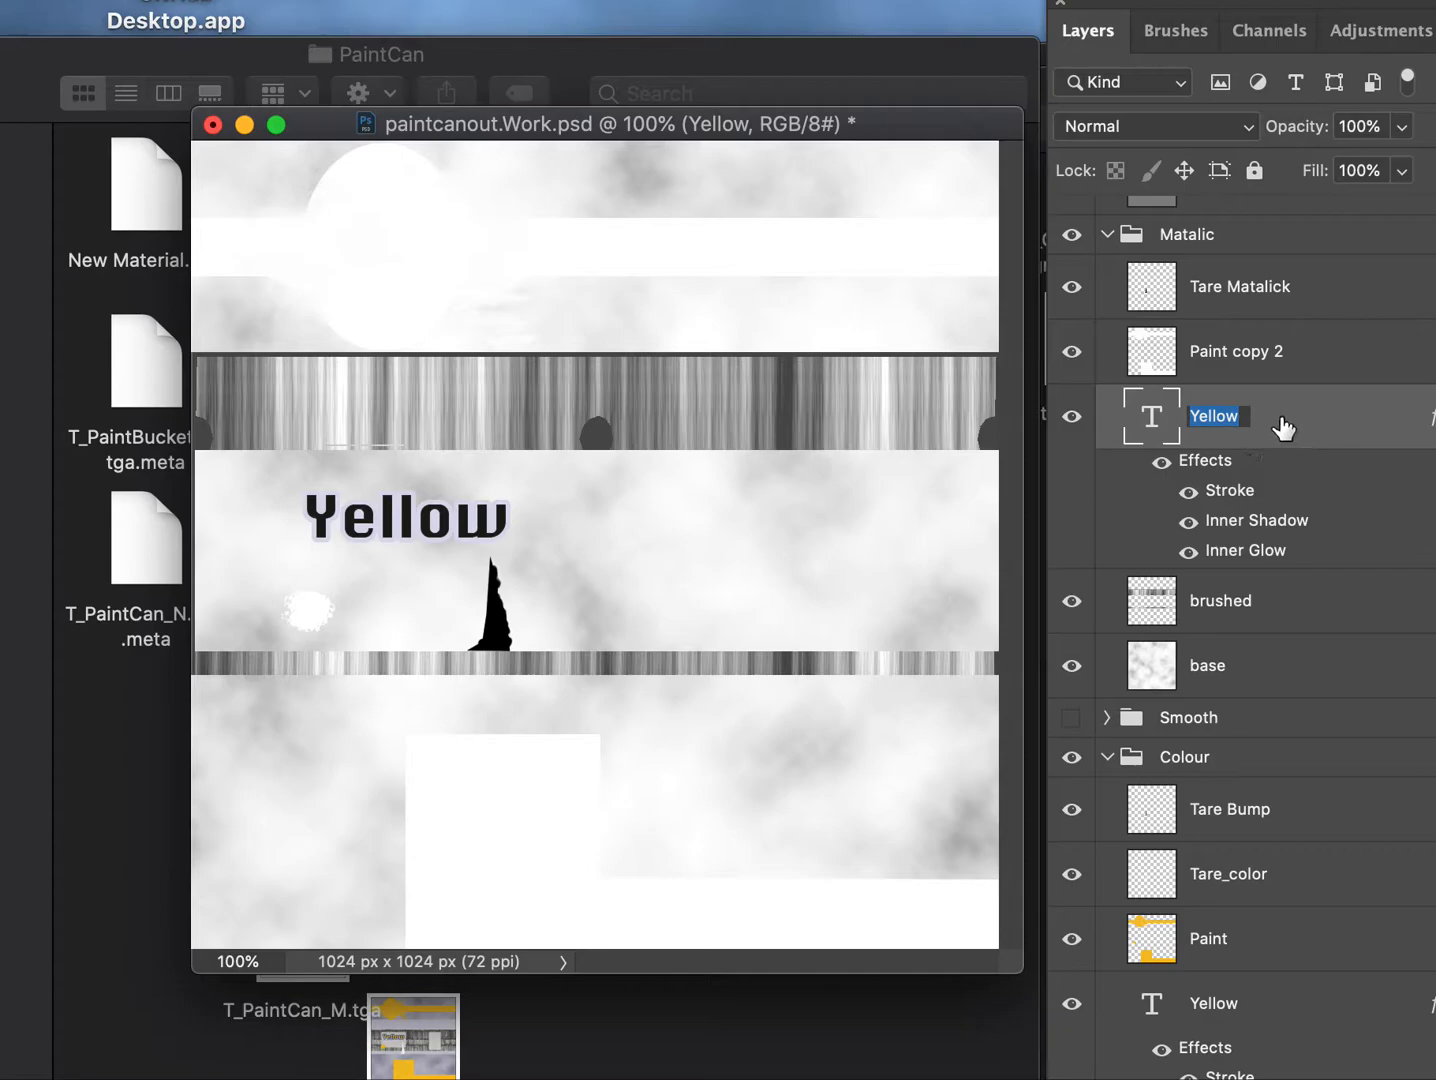
pyautogui.doubleClick(1275, 428)
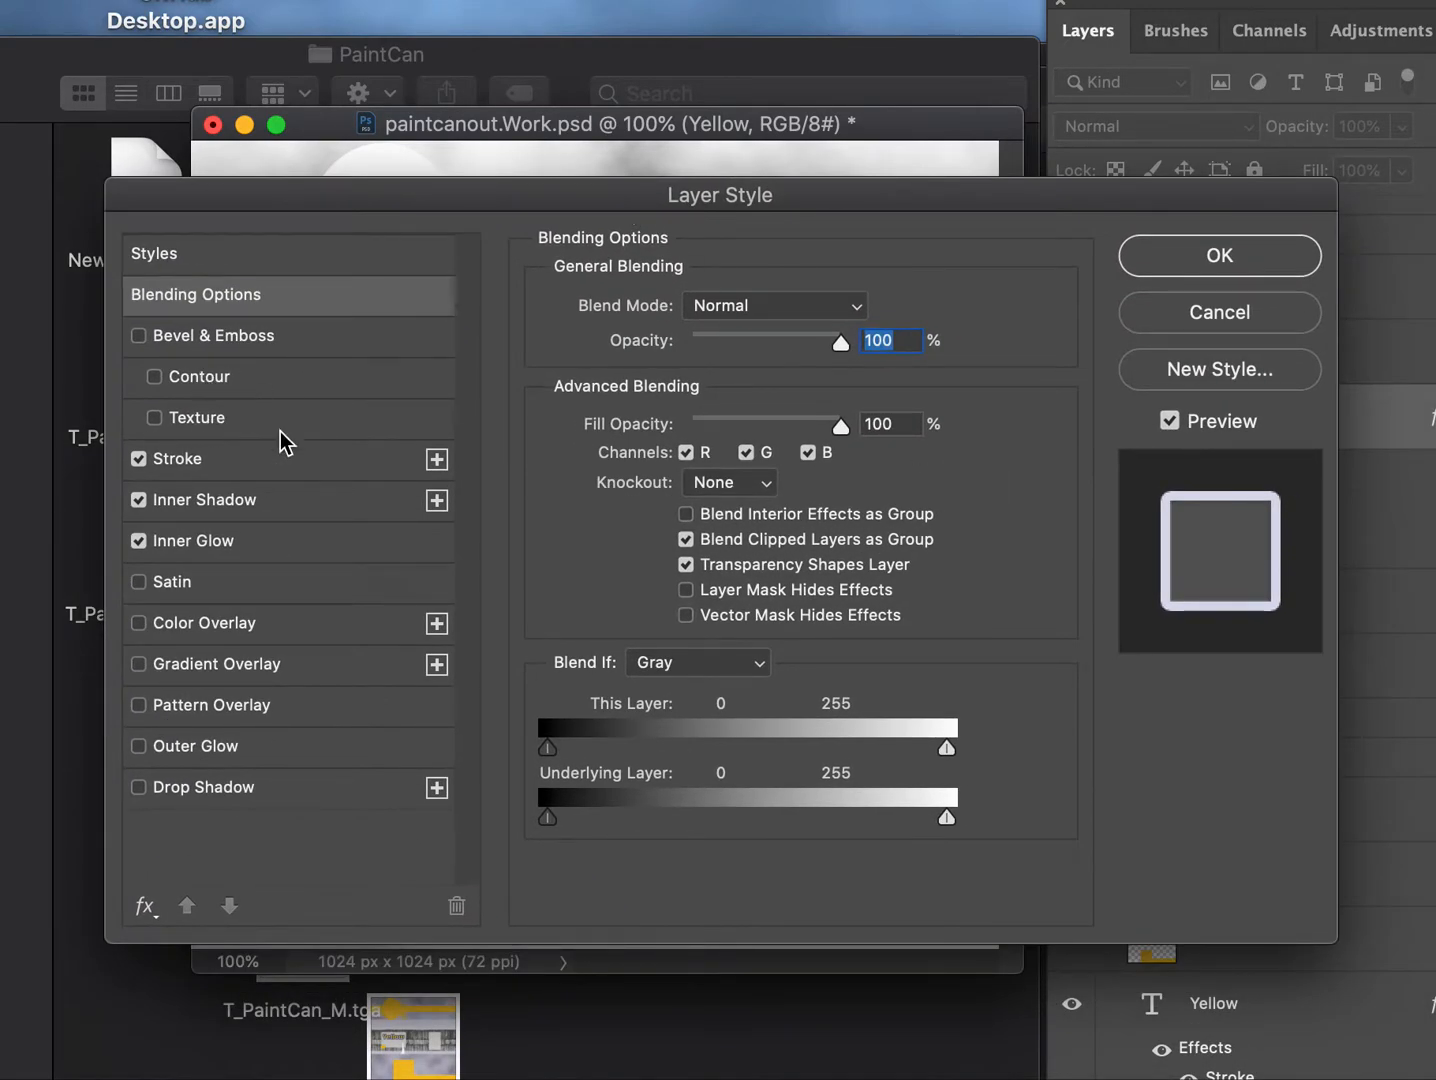
pyautogui.click(239, 470)
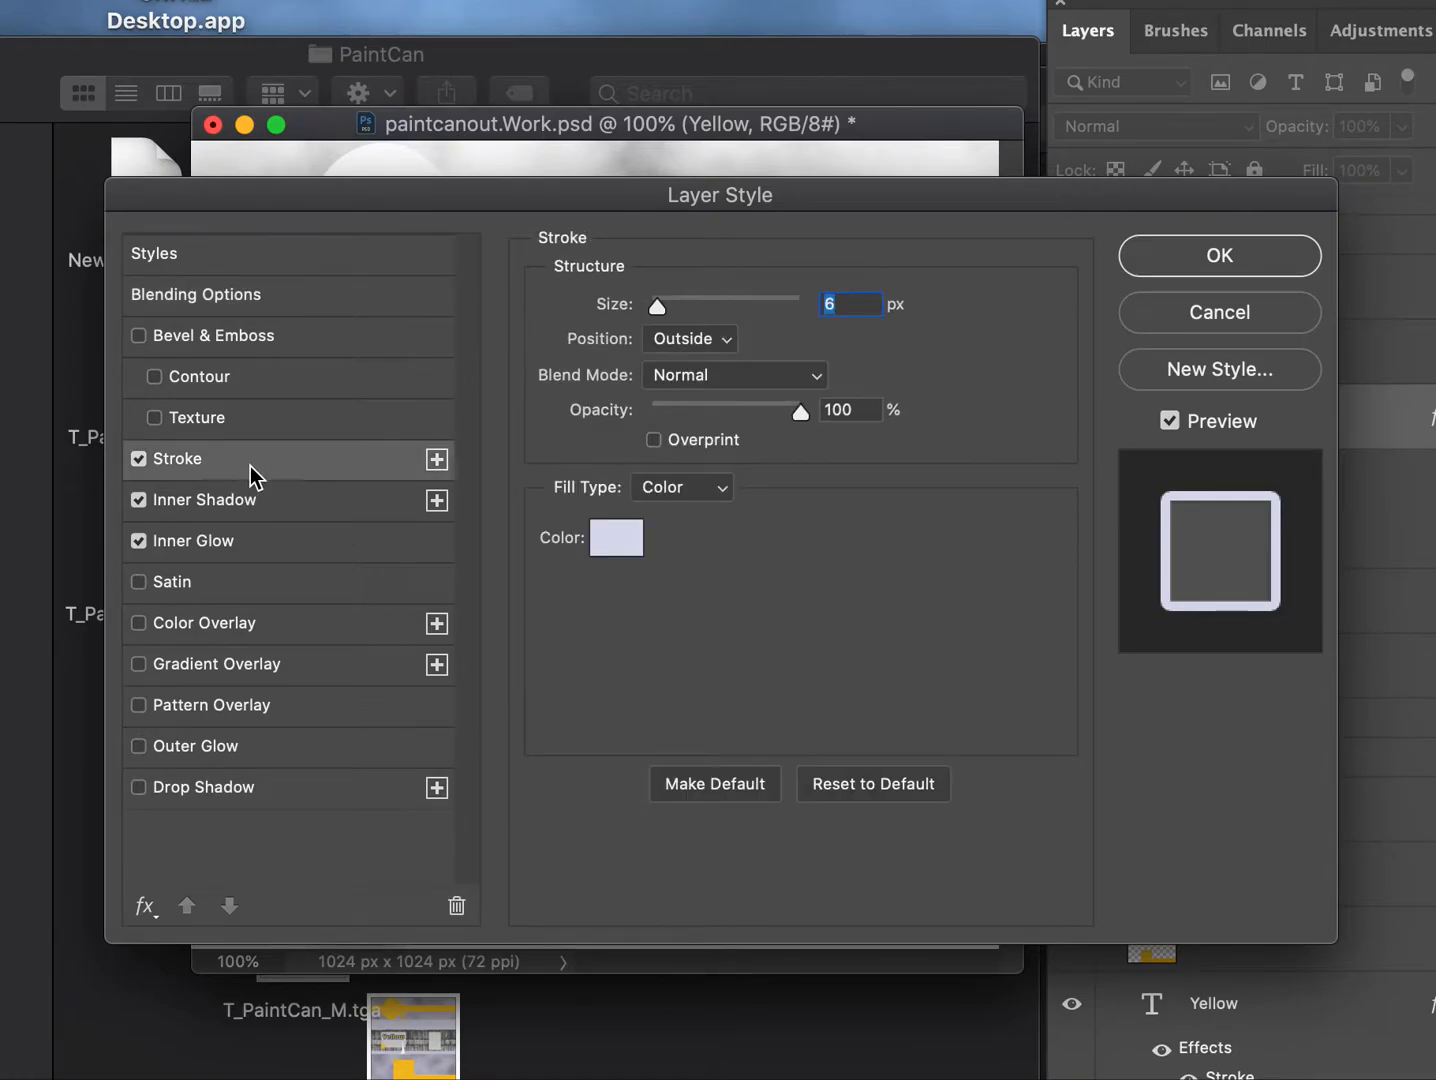
pyautogui.click(628, 555)
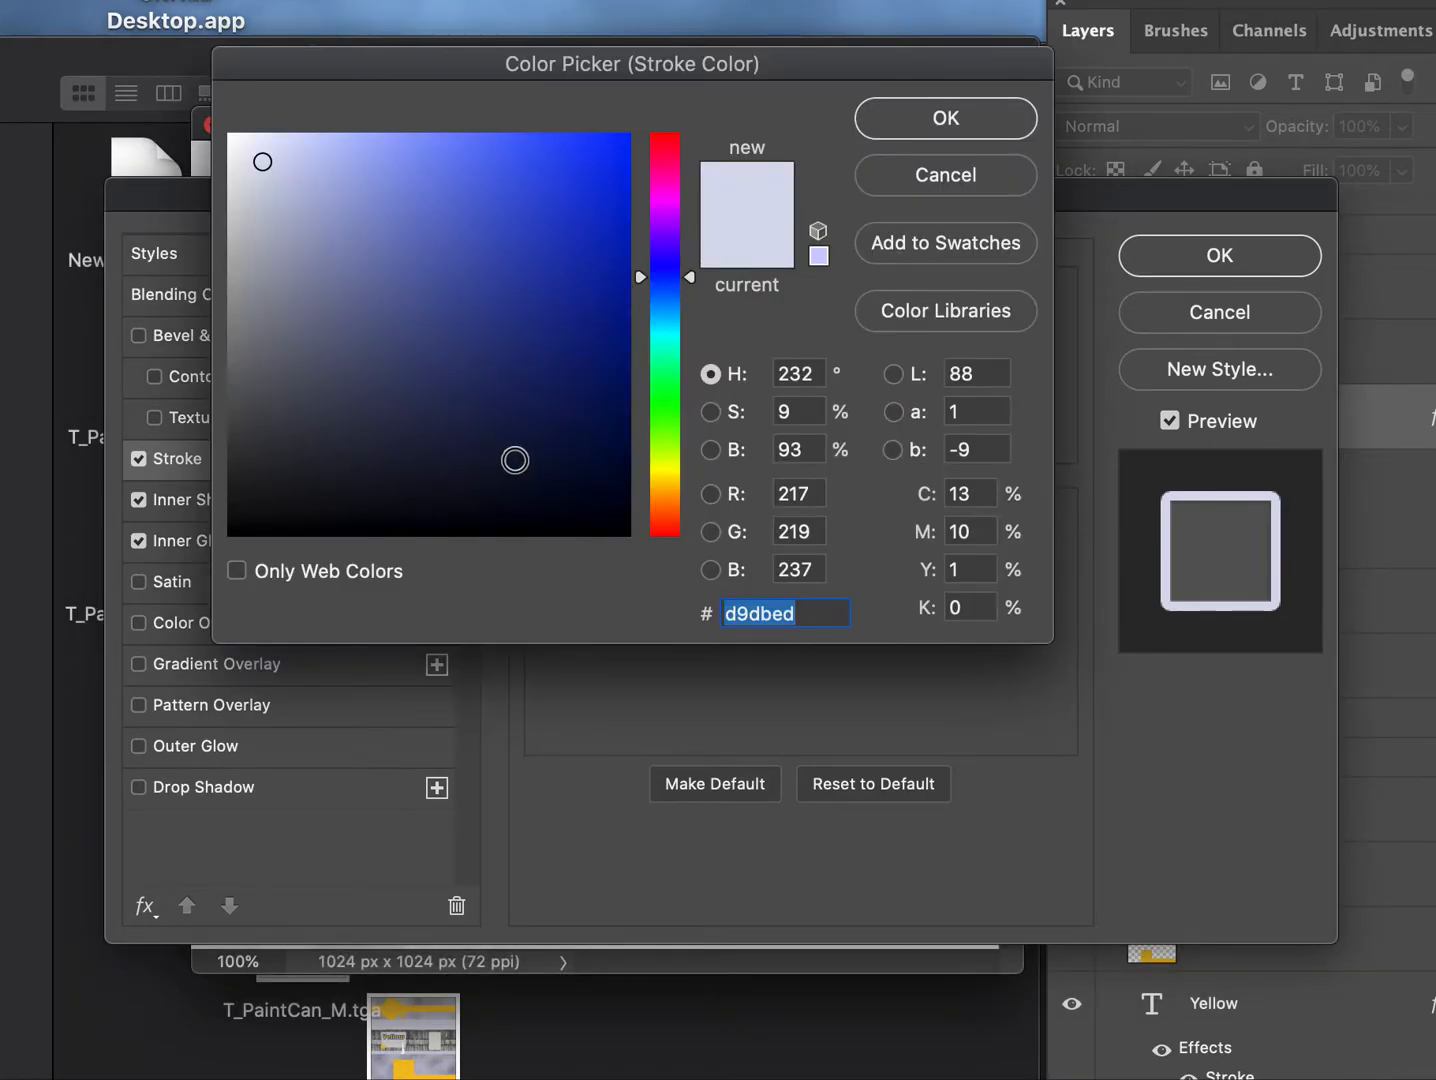
pyautogui.click(526, 459)
pyautogui.moveTo(548, 474); pyautogui.dragTo(262, 498)
pyautogui.click(932, 122)
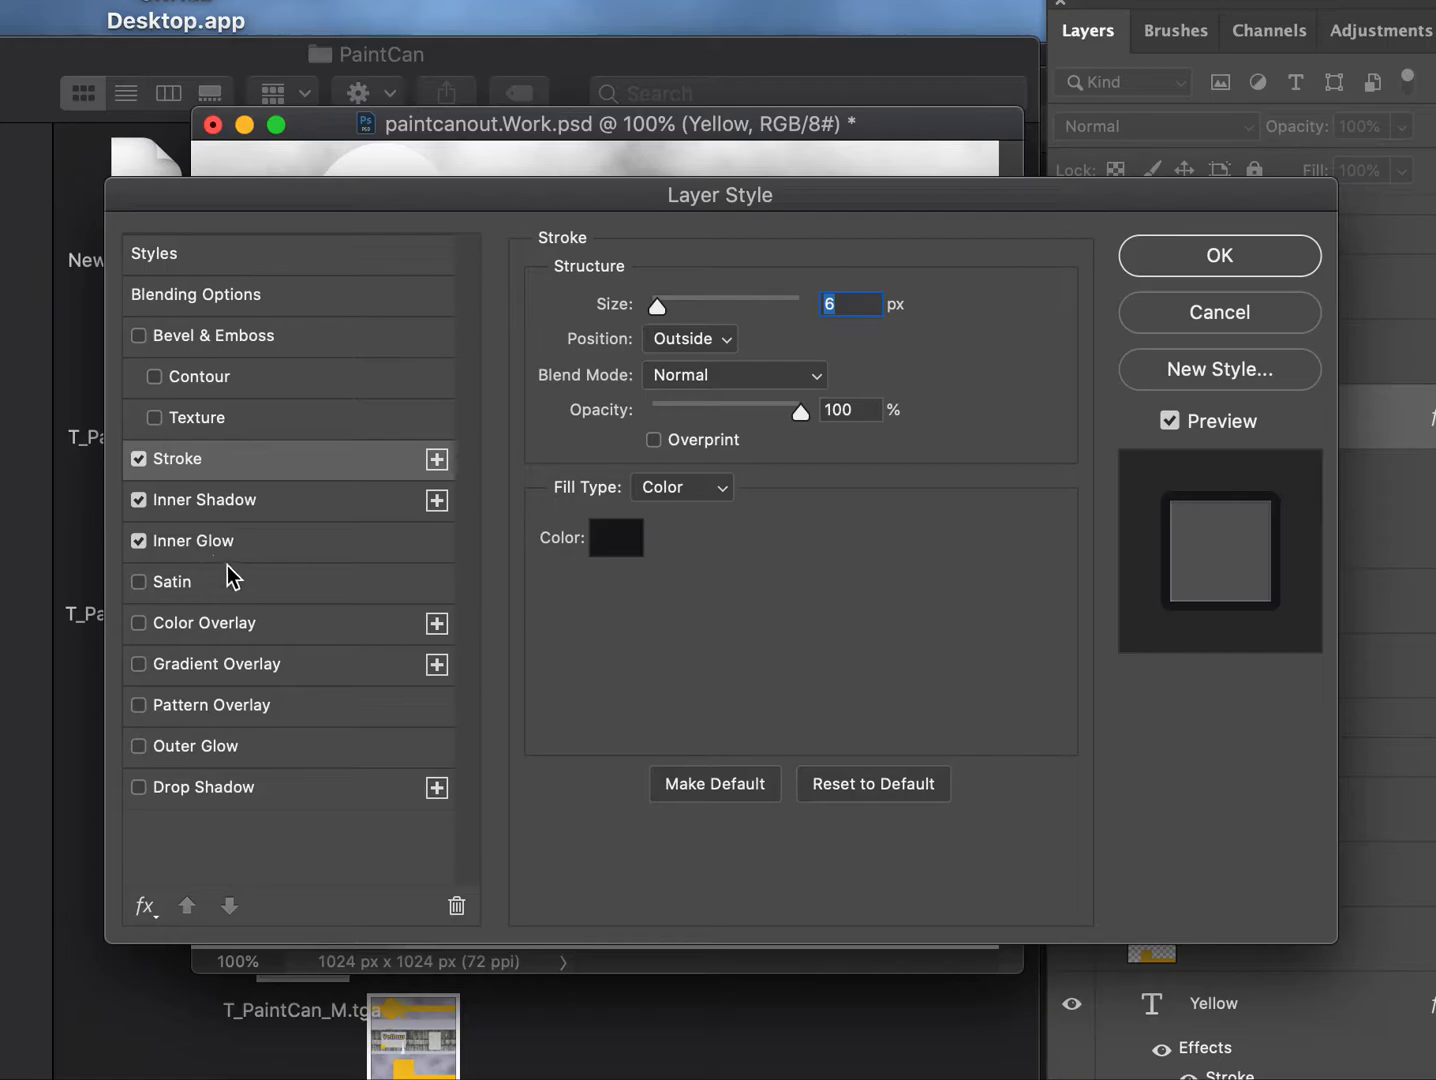
pyautogui.click(1207, 268)
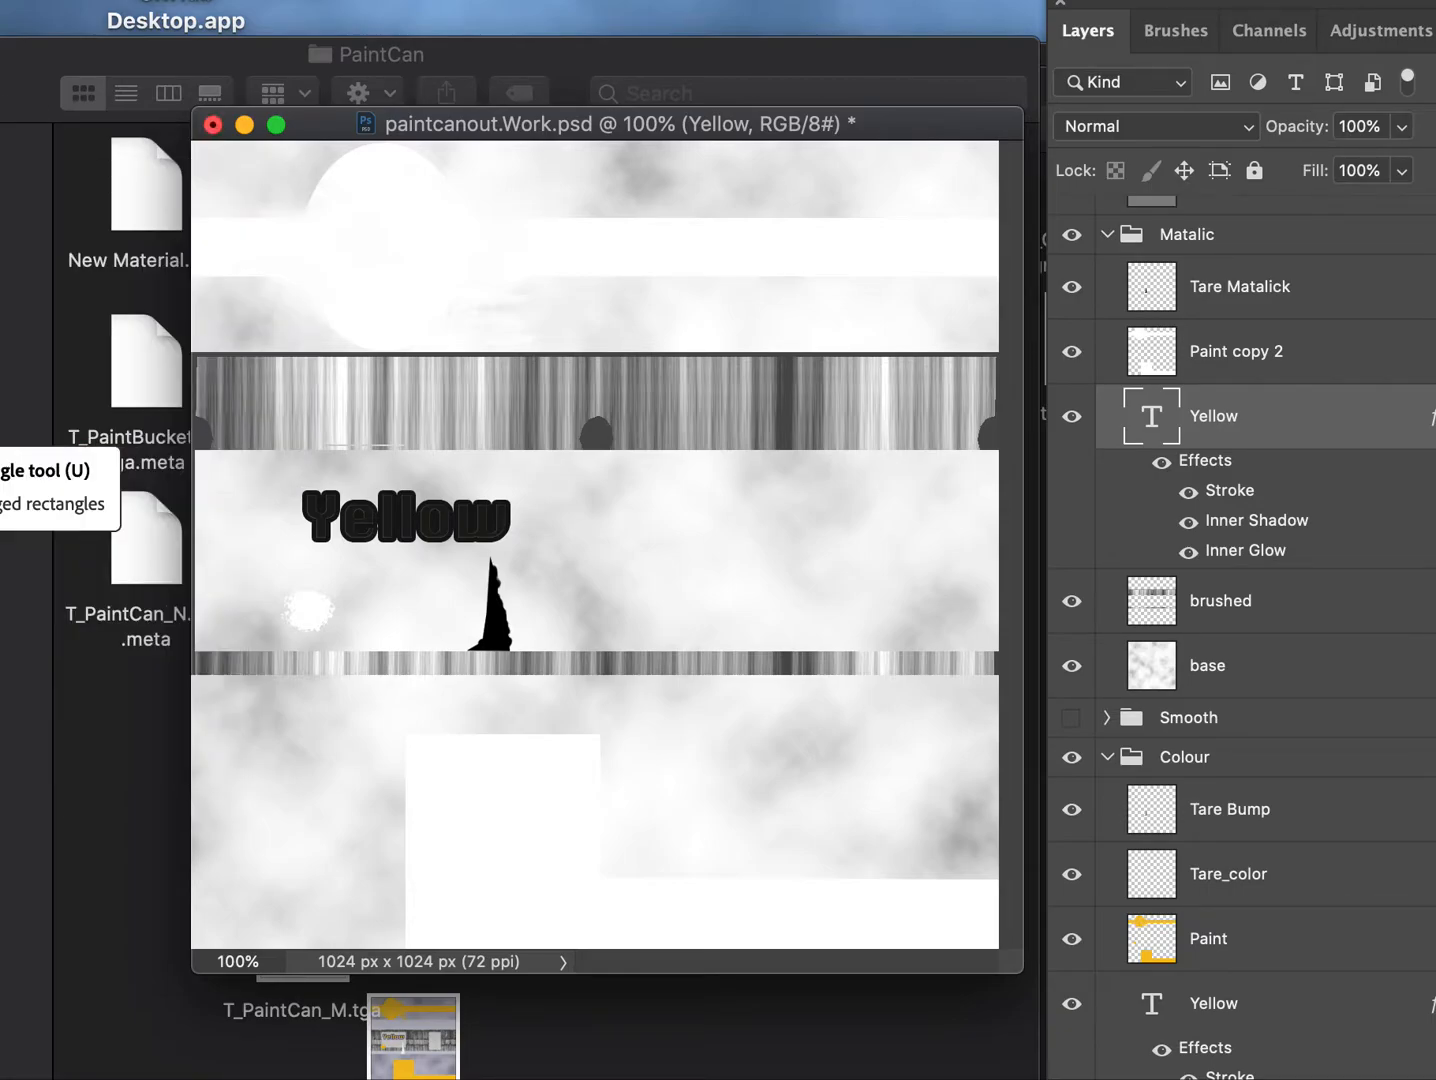
# Set the fill colour of the Matalic group's Yellow text to the near-black 140808.
pyautogui.click(2, 395)
pyautogui.moveTo(302, 525); pyautogui.dragTo(563, 531)
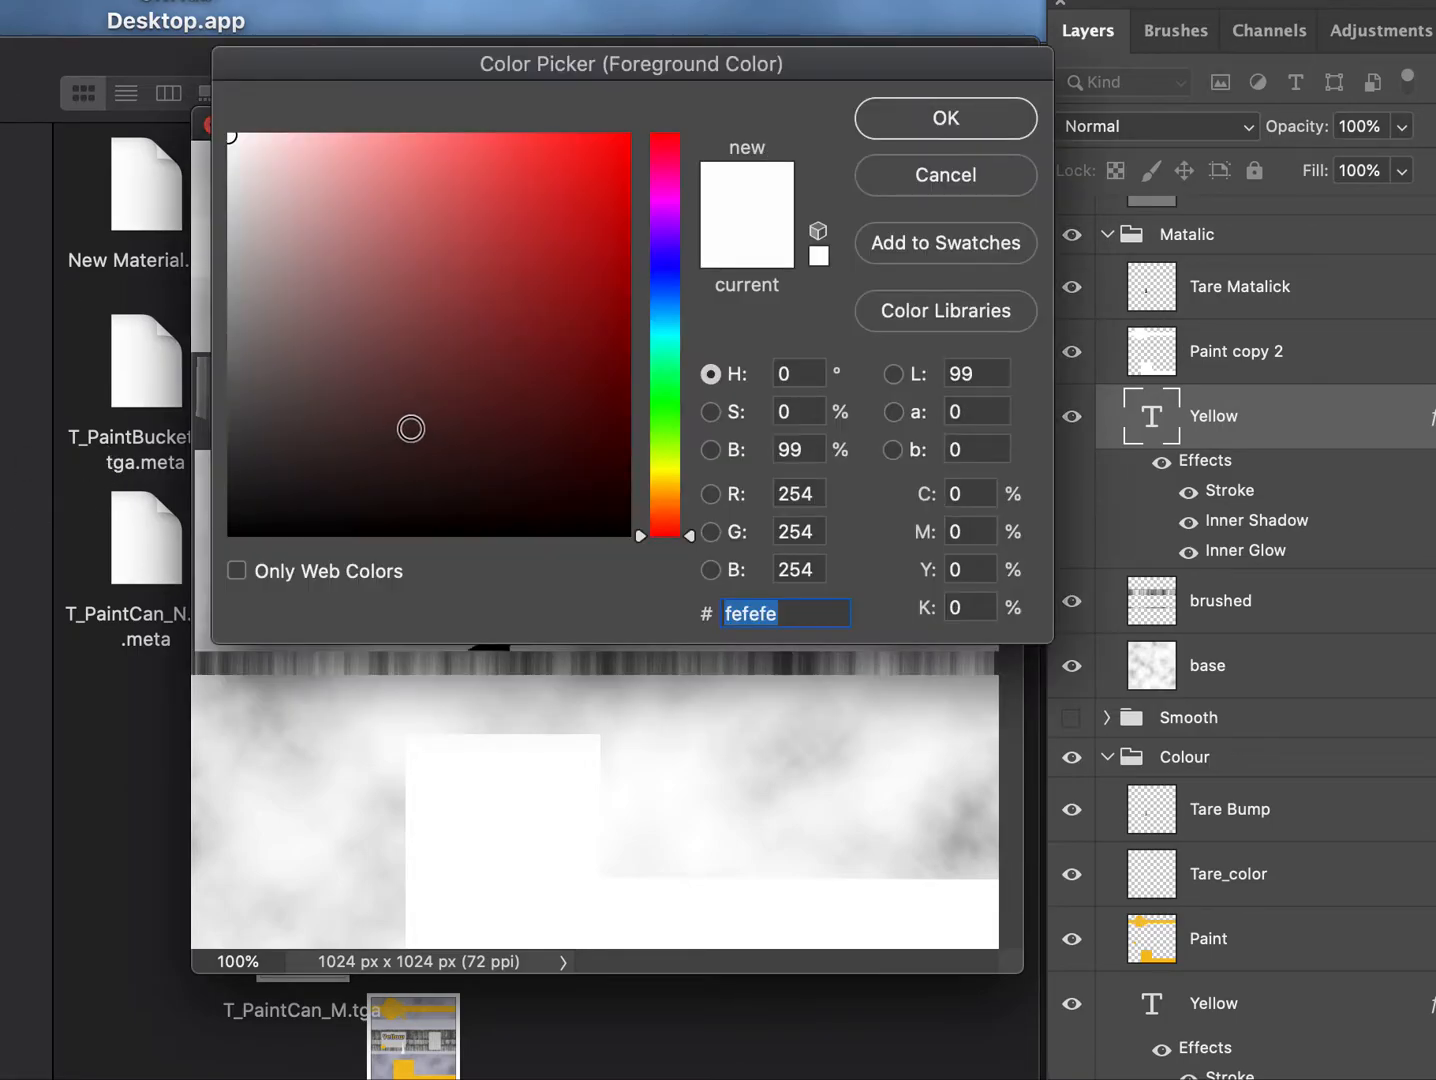
pyautogui.click(472, 503)
pyautogui.click(910, 122)
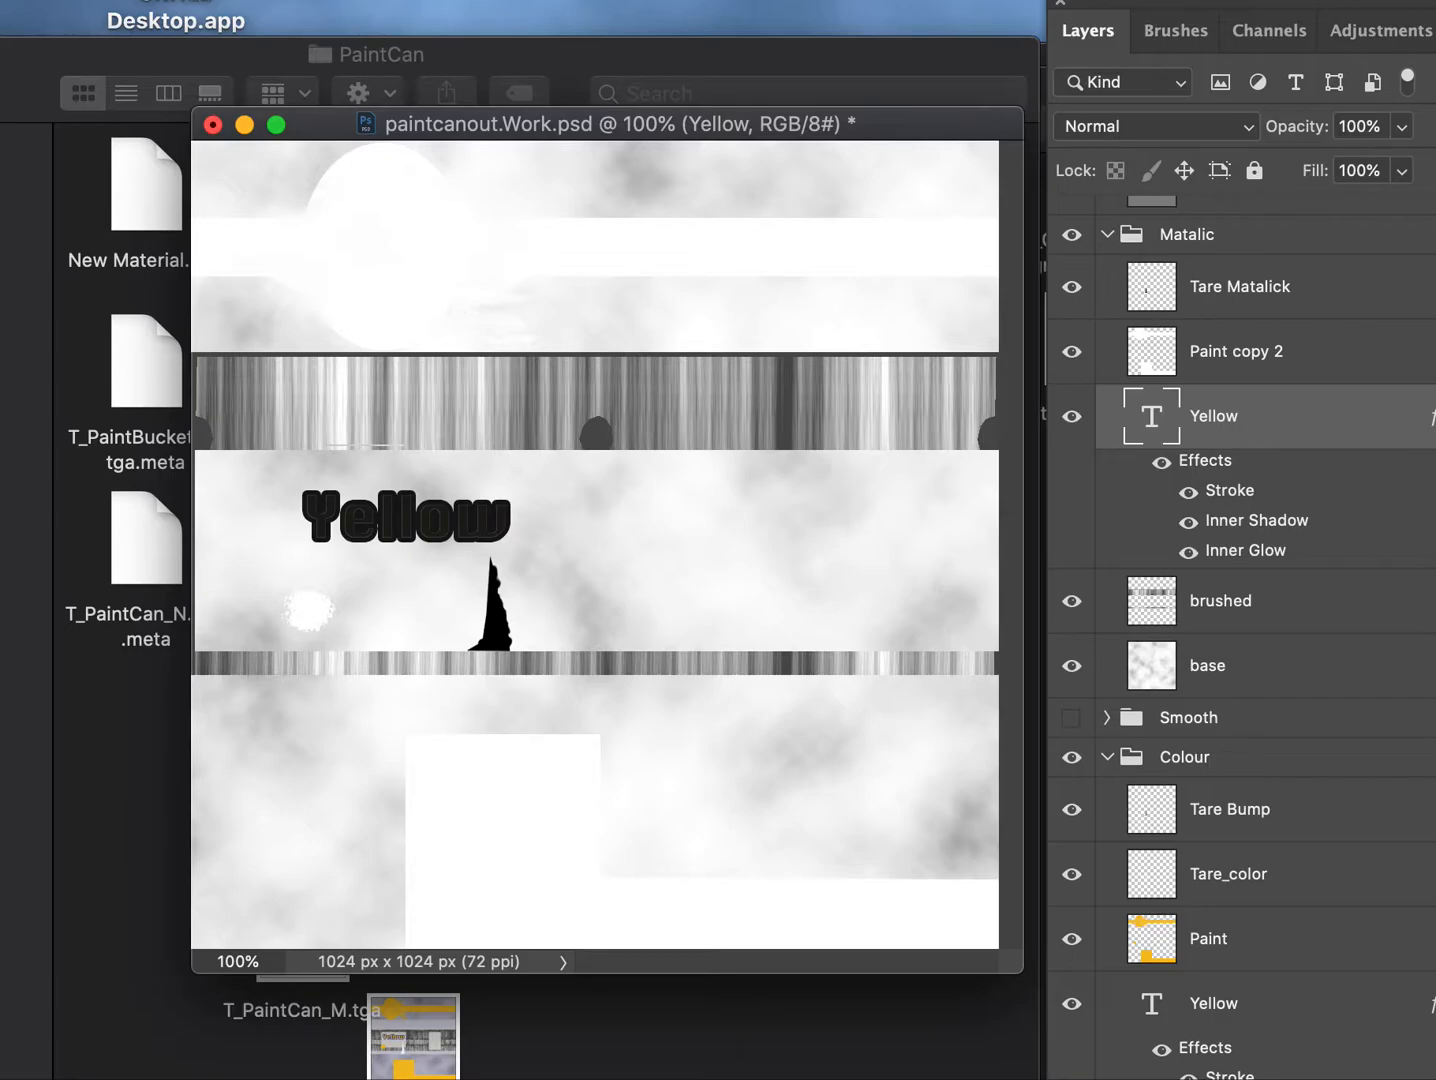
# Recolour the whole Yellow text in the Matalic group to the pale pinkish grey dfcbcb and commit the text edit.
pyautogui.moveTo(322, 514); pyautogui.dragTo(534, 558)
pyautogui.press('super+a')
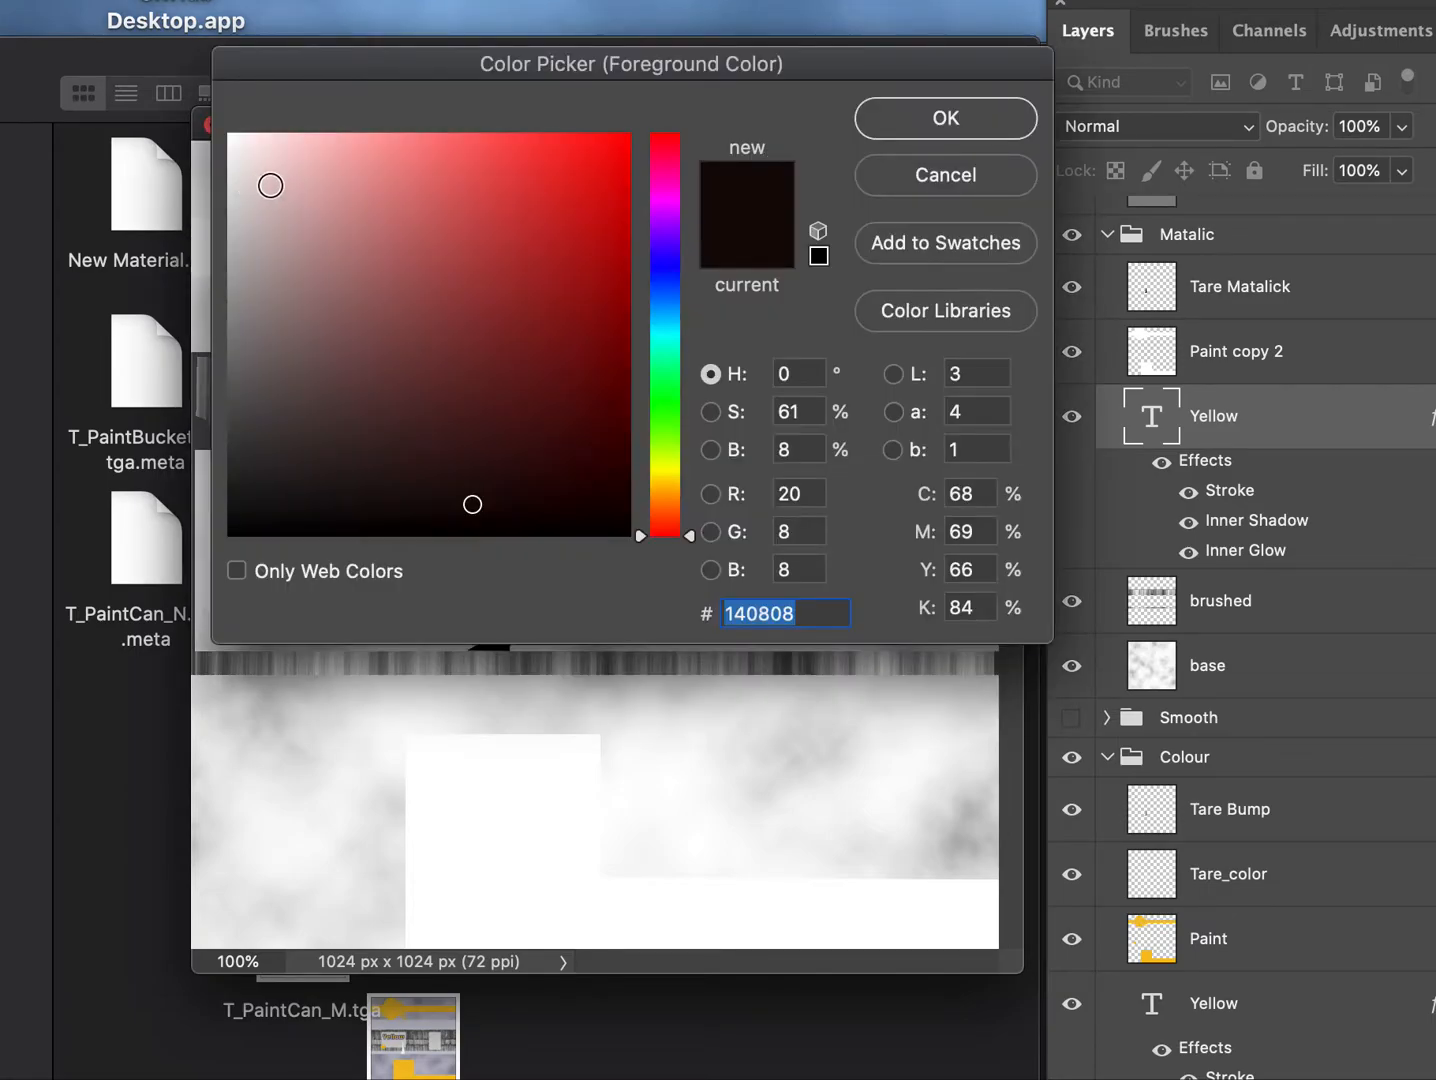
pyautogui.click(264, 183)
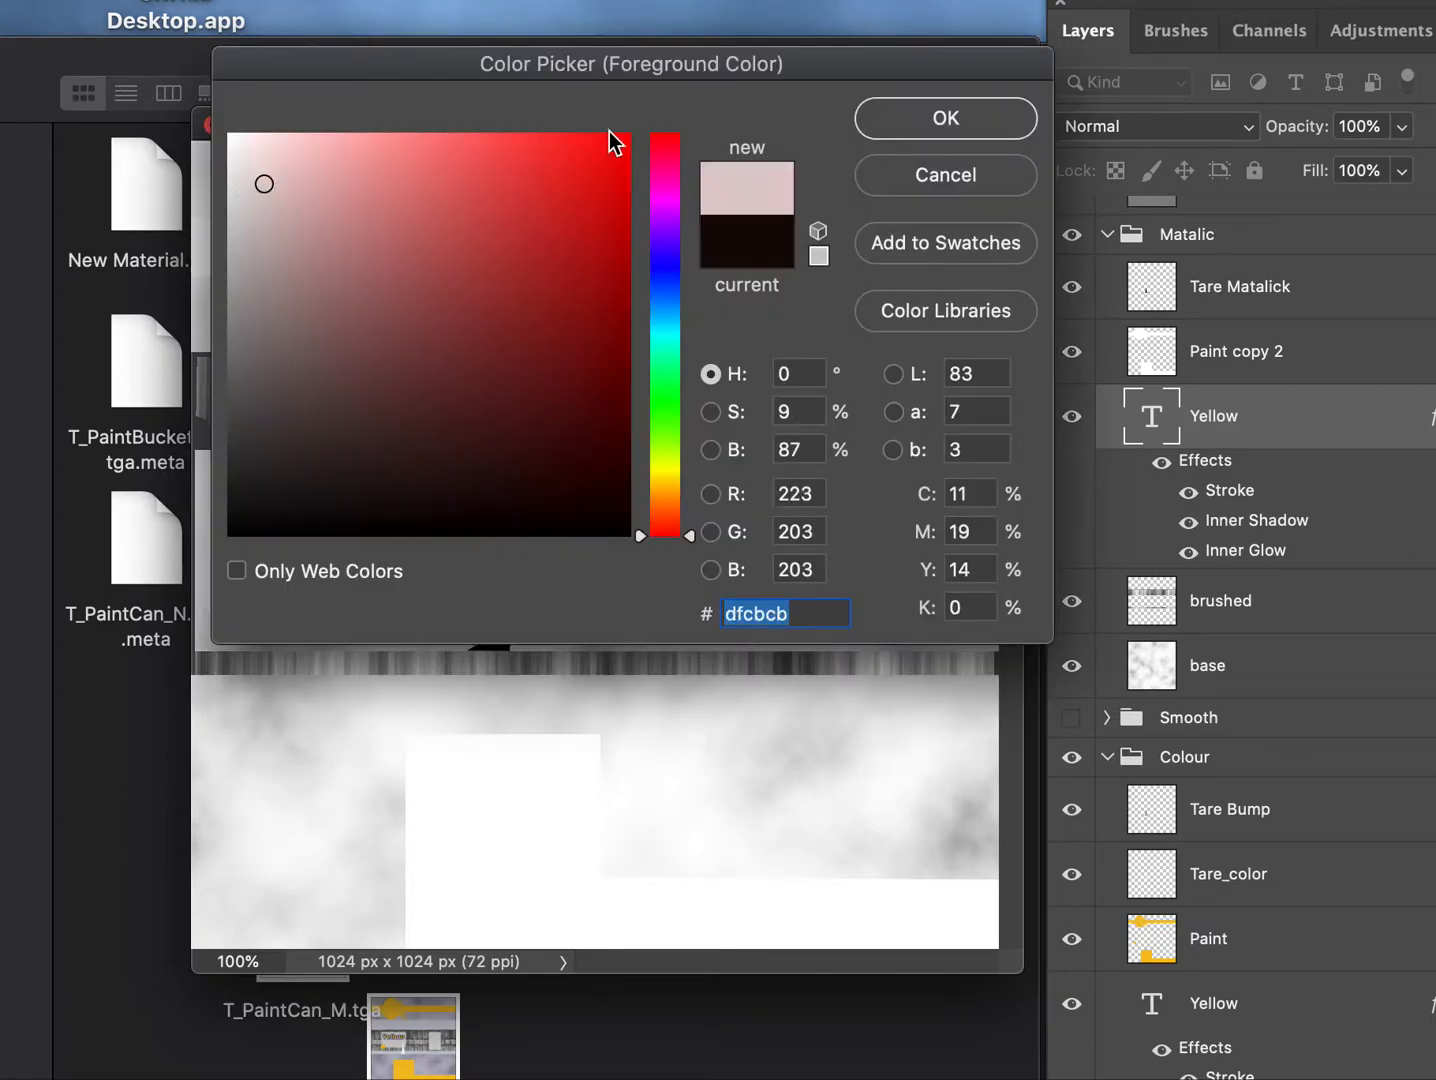
pyautogui.click(960, 130)
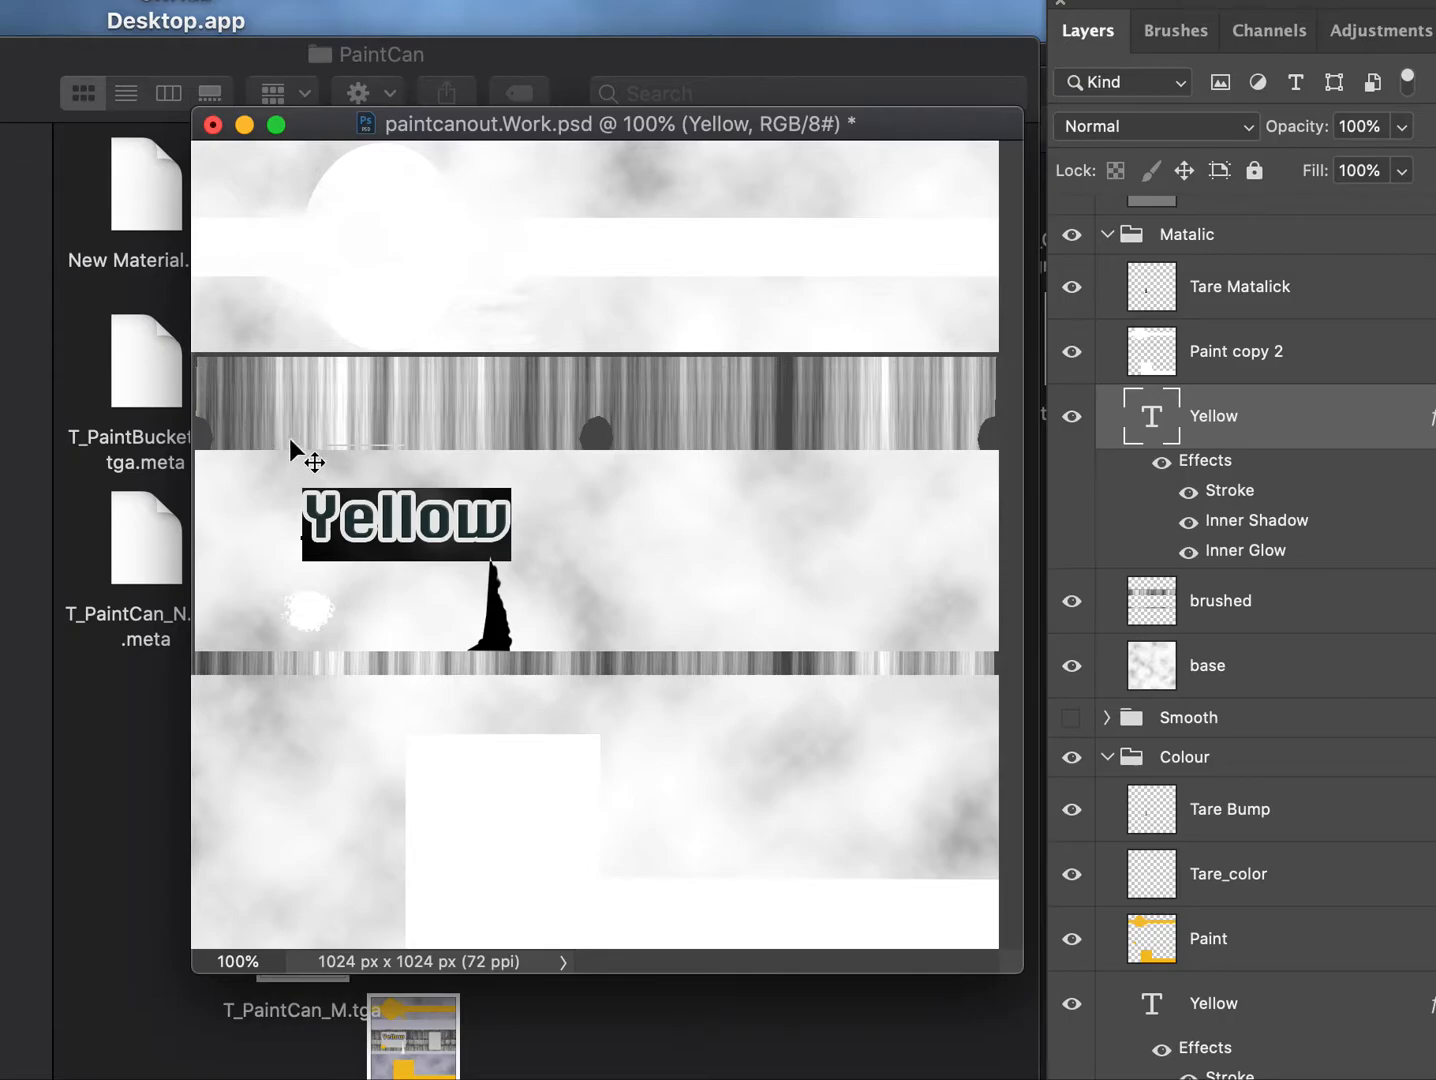
pyautogui.press('super+Return')
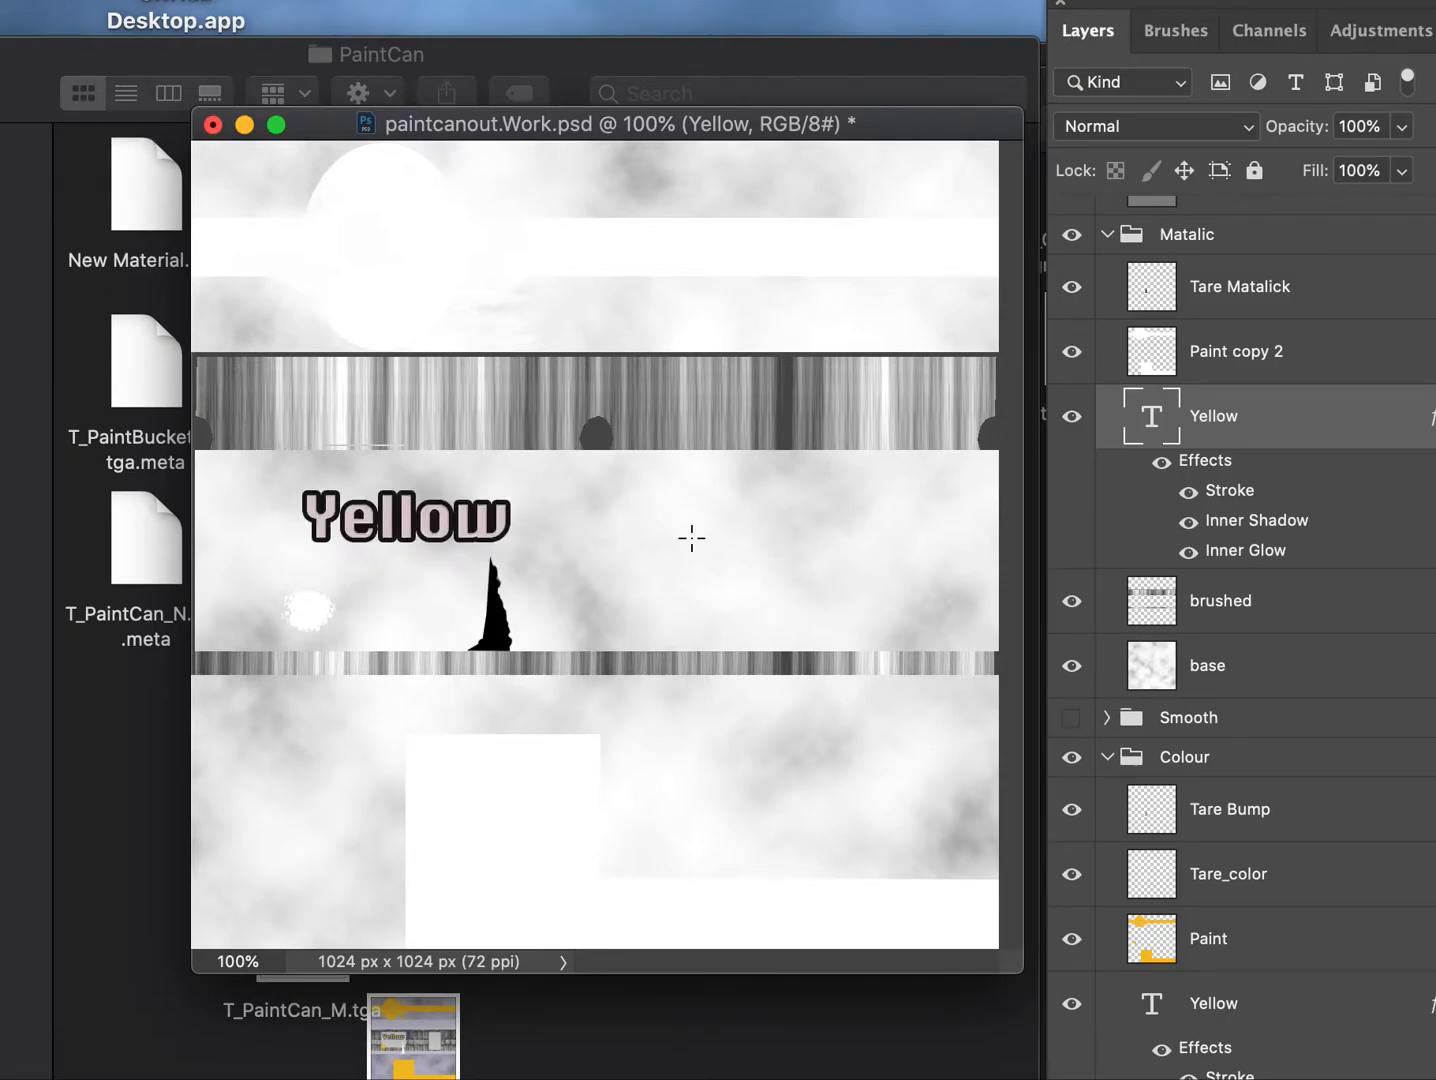
pyautogui.scroll(-1, 1229, 464)
pyautogui.scroll(4, 1229, 464)
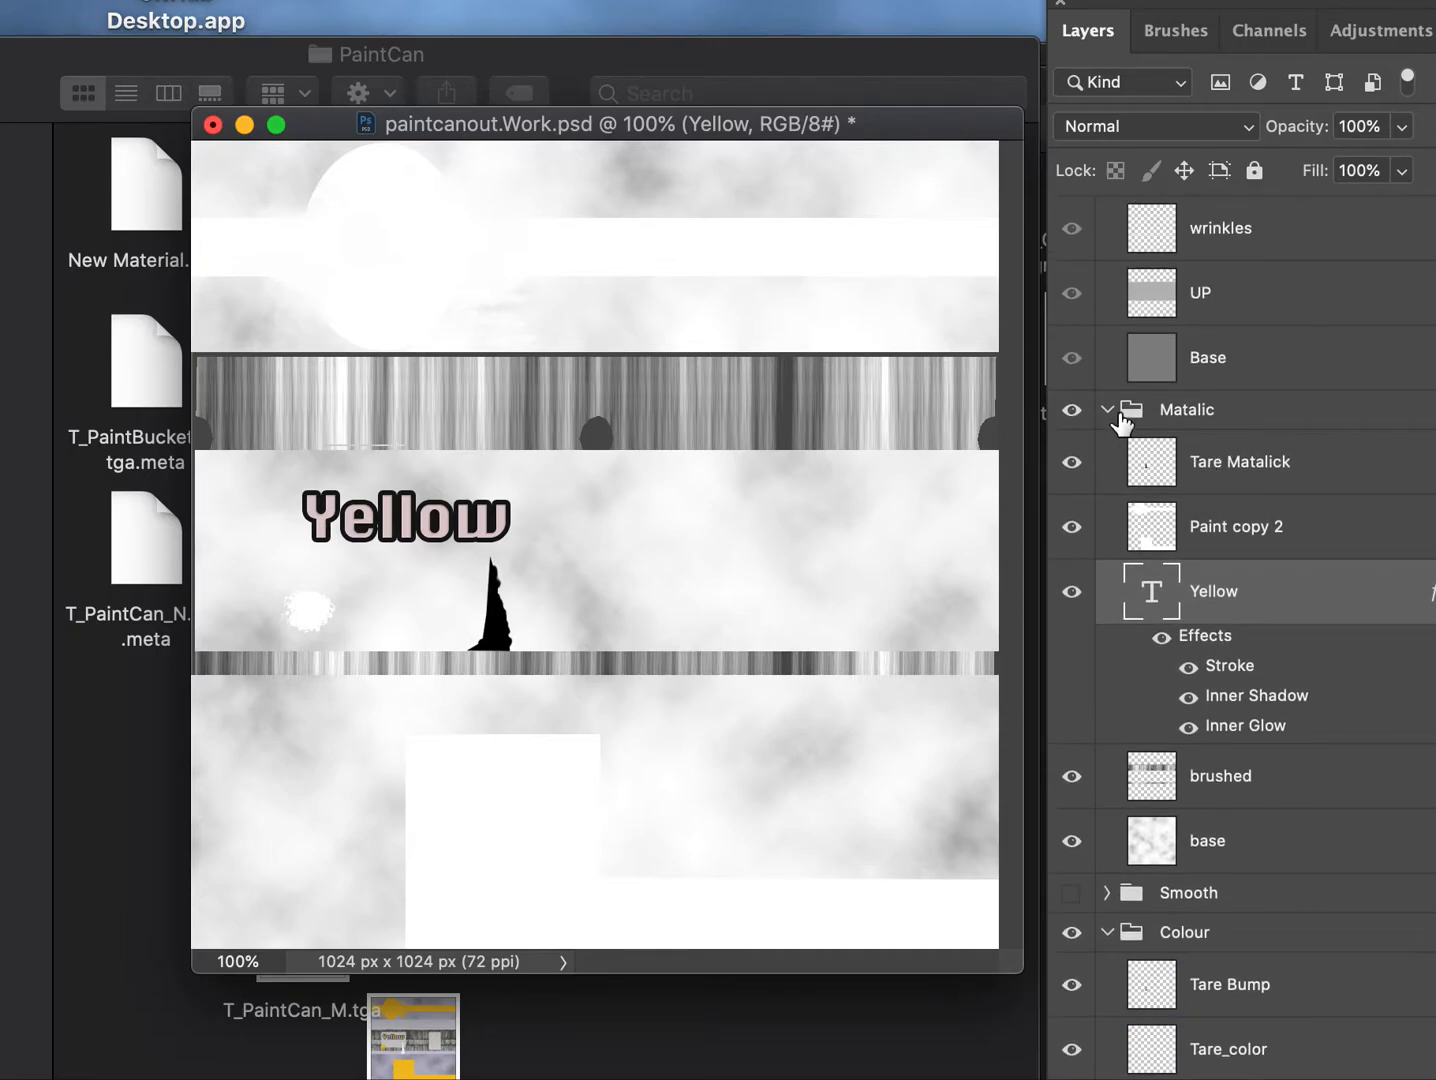
pyautogui.scroll(-10, 1193, 582)
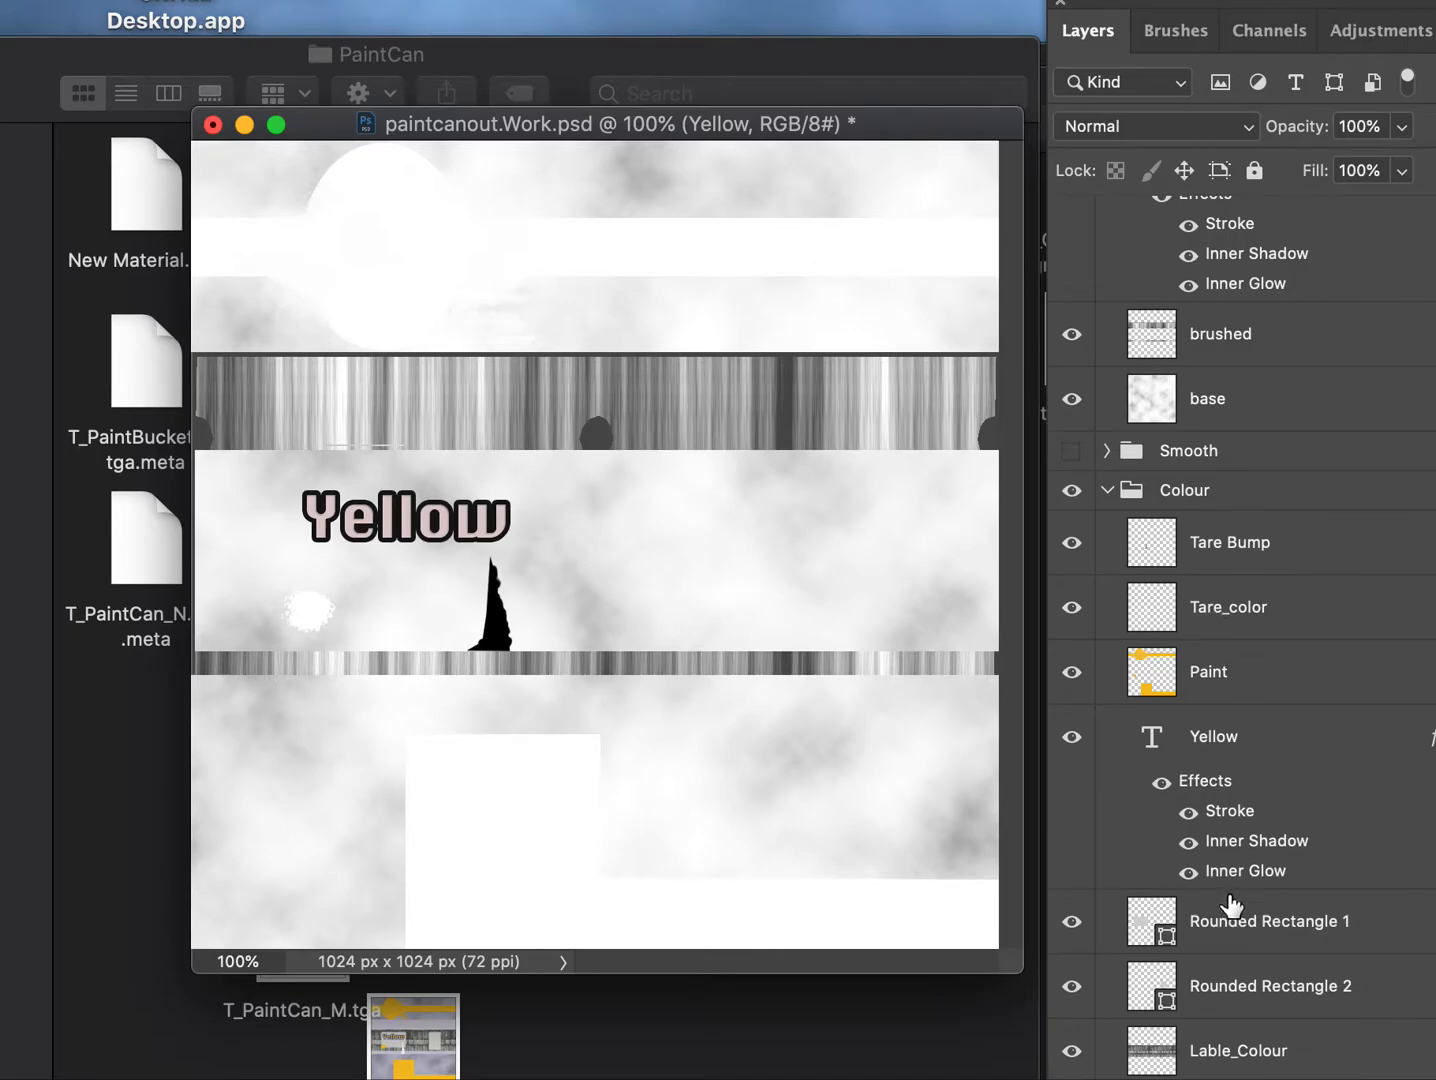
# Move the Tare Bump layer from the Colour group to the top of the Bump group and show that group.
pyautogui.scroll(1, 1085, 372)
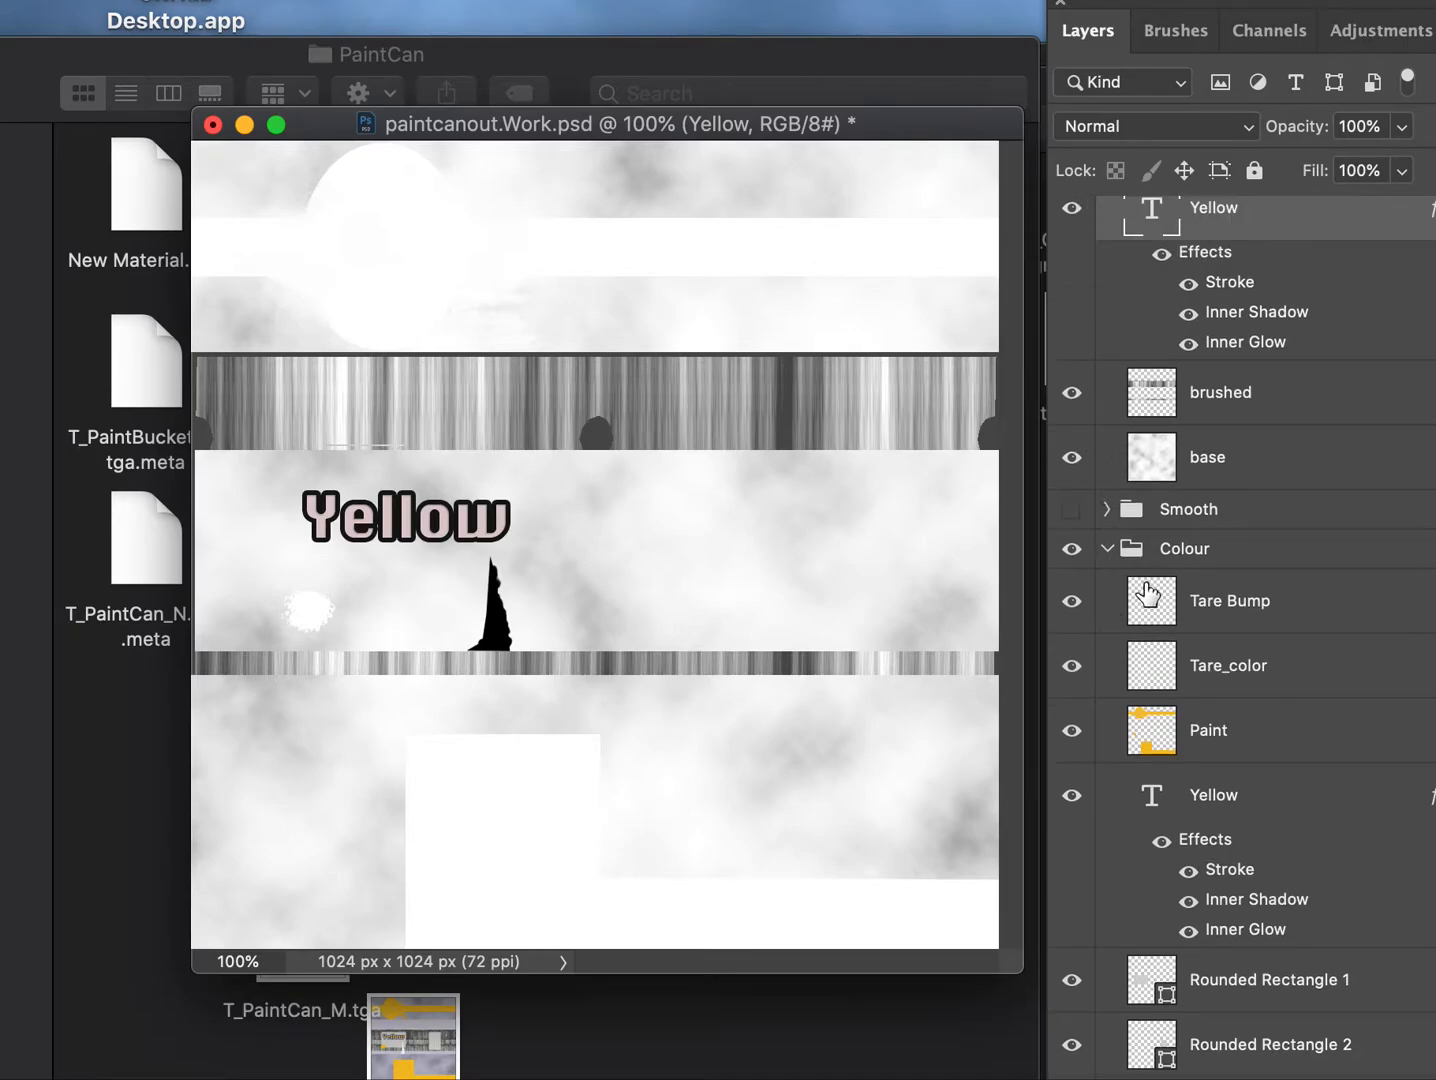
pyautogui.click(1238, 610)
pyautogui.moveTo(1238, 608)
pyautogui.mouseDown()
pyautogui.moveTo(1221, 410)
pyautogui.moveTo(1245, 265)
pyautogui.moveTo(1378, 231)
pyautogui.moveTo(1258, 127)
pyautogui.moveTo(1247, 276)
pyautogui.moveTo(1247, 199)
pyautogui.moveTo(1267, 290)
pyautogui.moveTo(1199, 270)
pyautogui.moveTo(1218, 186)
pyautogui.moveTo(1196, 128)
pyautogui.moveTo(1203, 298)
pyautogui.moveTo(1199, 279)
pyautogui.mouseUp()
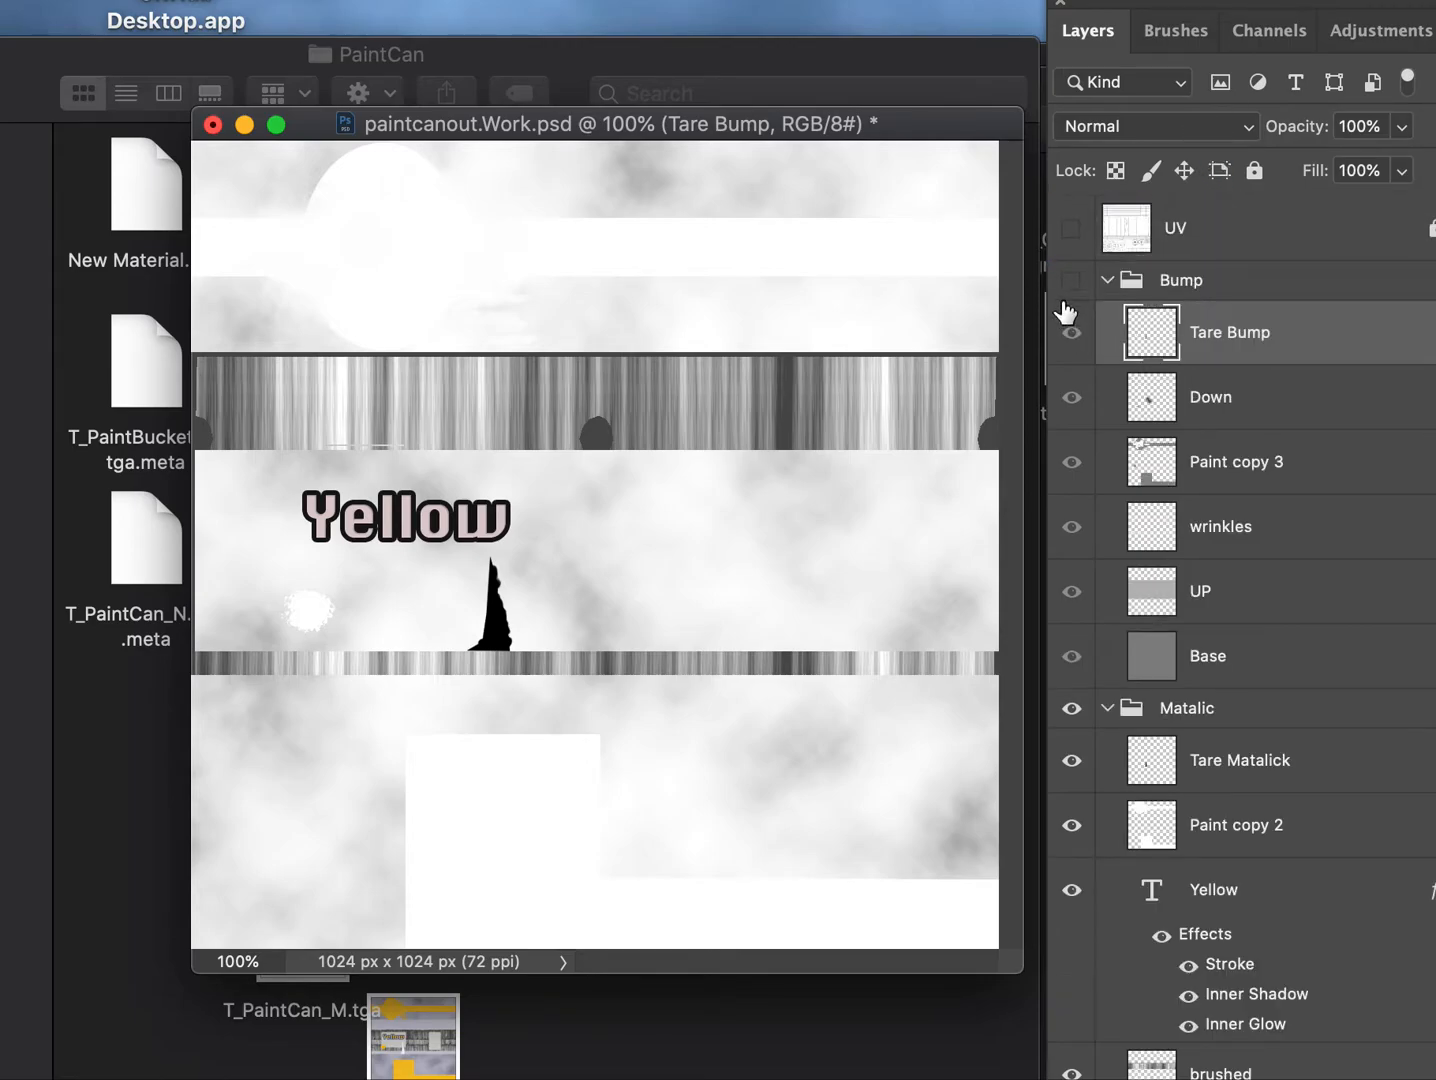
pyautogui.click(1071, 281)
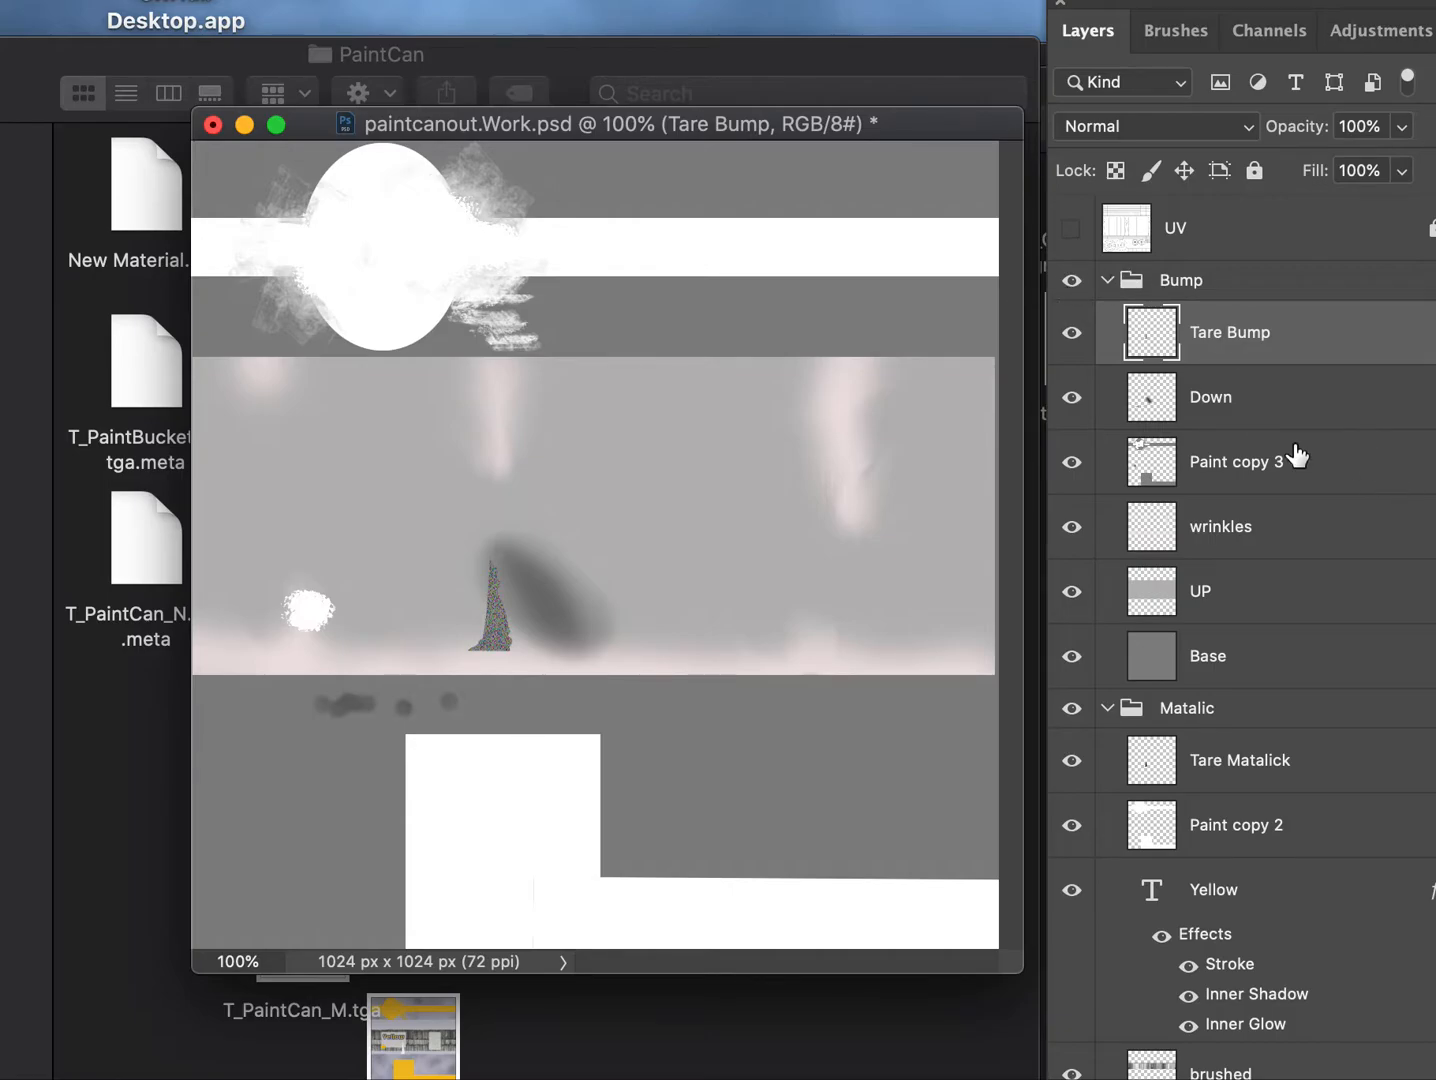
# Squash the wrinkles layer vertically from both edges to fit the label band, apply the transform and save the document.
pyautogui.click(1228, 543)
pyautogui.click(1078, 530)
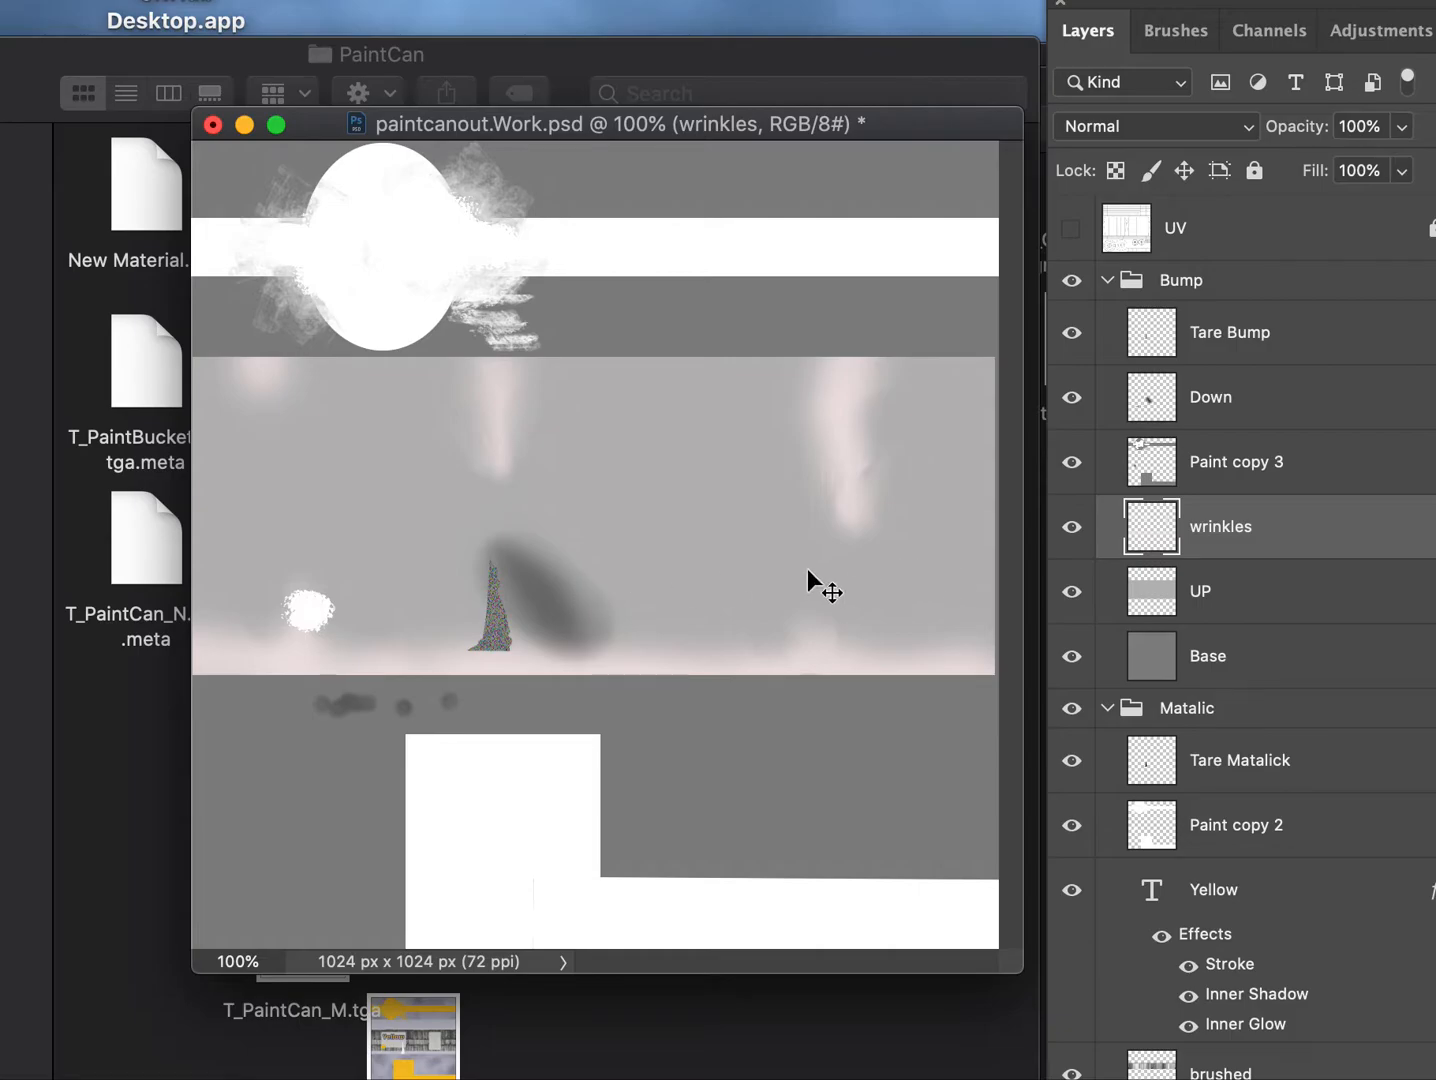
pyautogui.press('super+t')
pyautogui.moveTo(593, 680); pyautogui.dragTo(593, 656)
pyautogui.moveTo(593, 357); pyautogui.dragTo(581, 392)
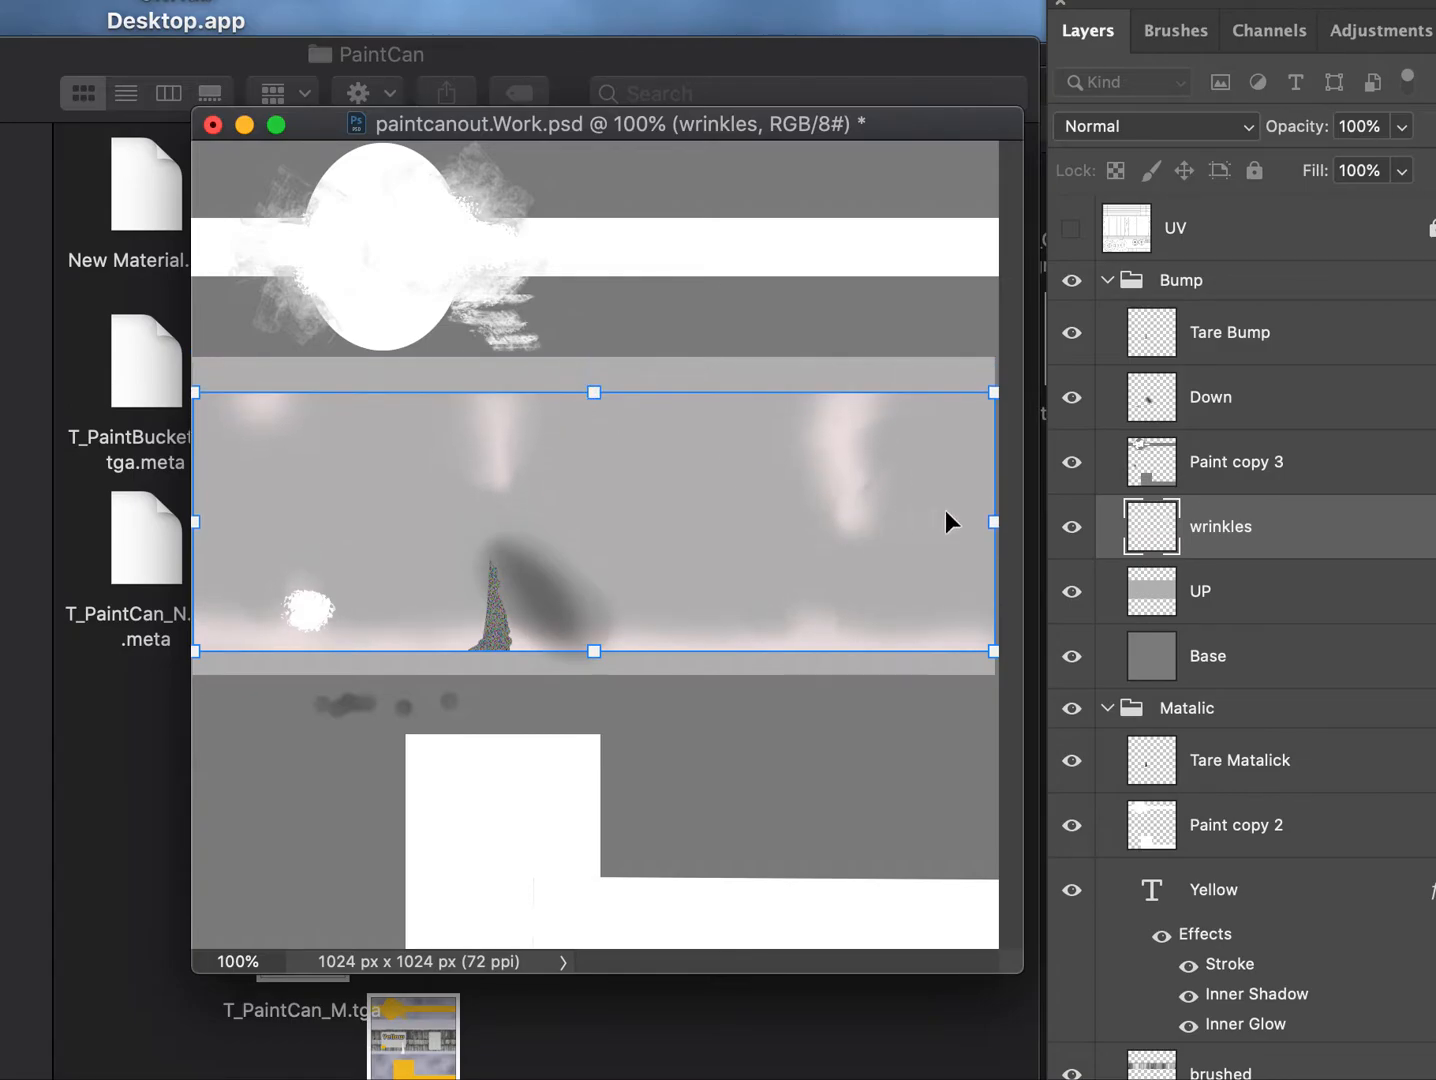
pyautogui.click(1308, 538)
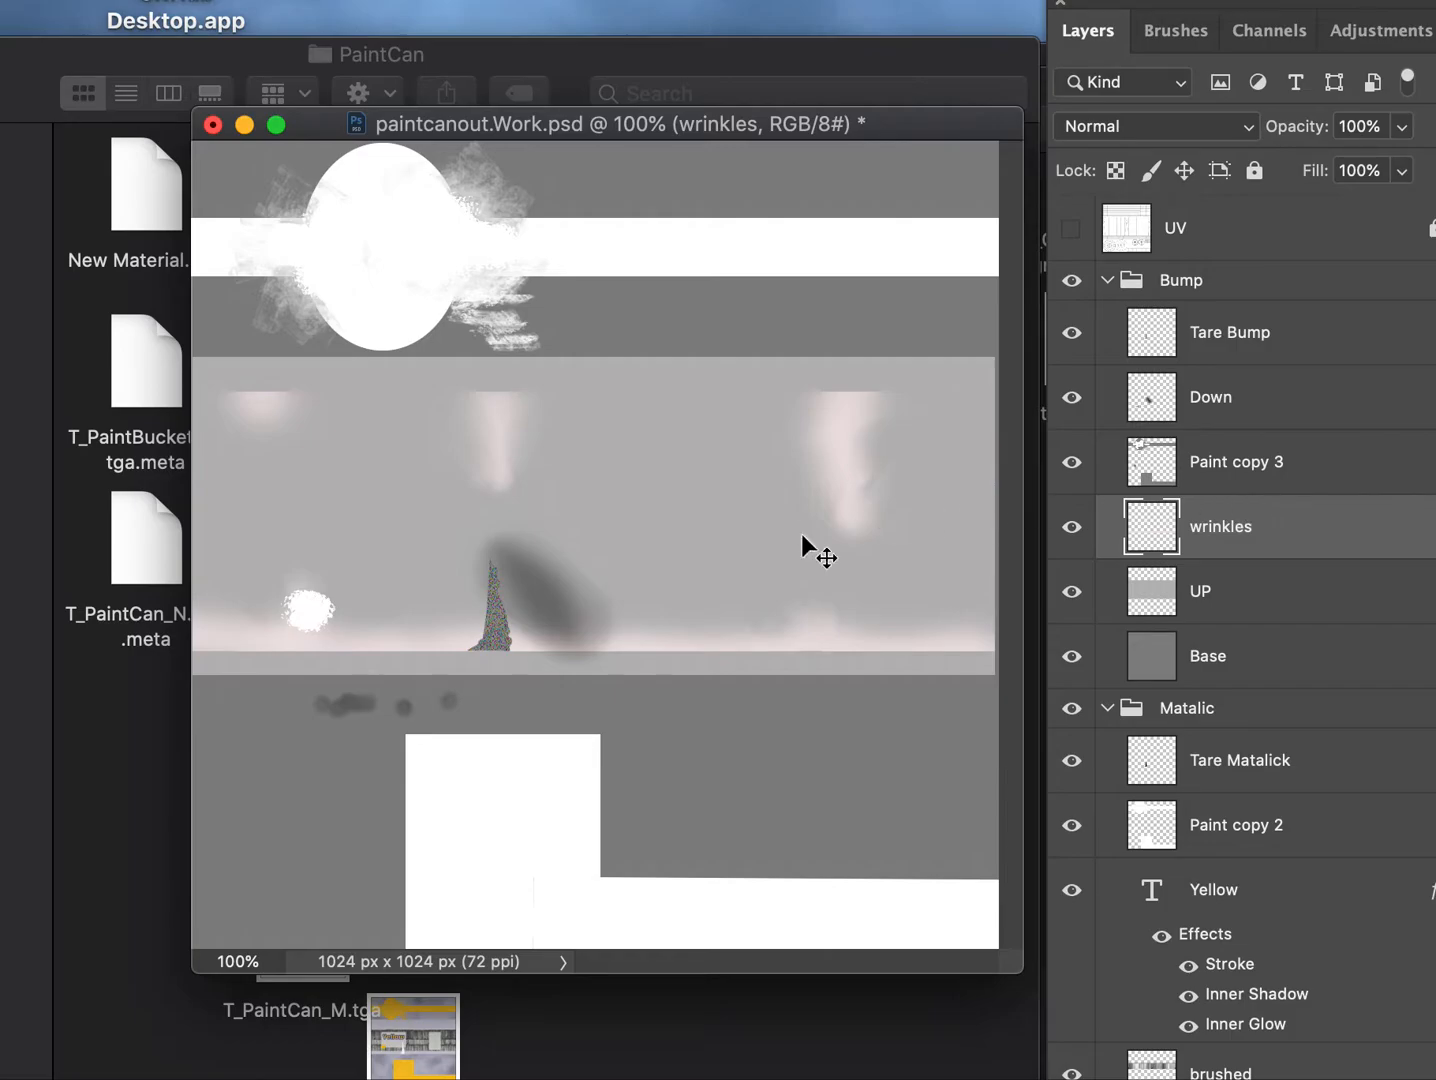
pyautogui.press('super+s')
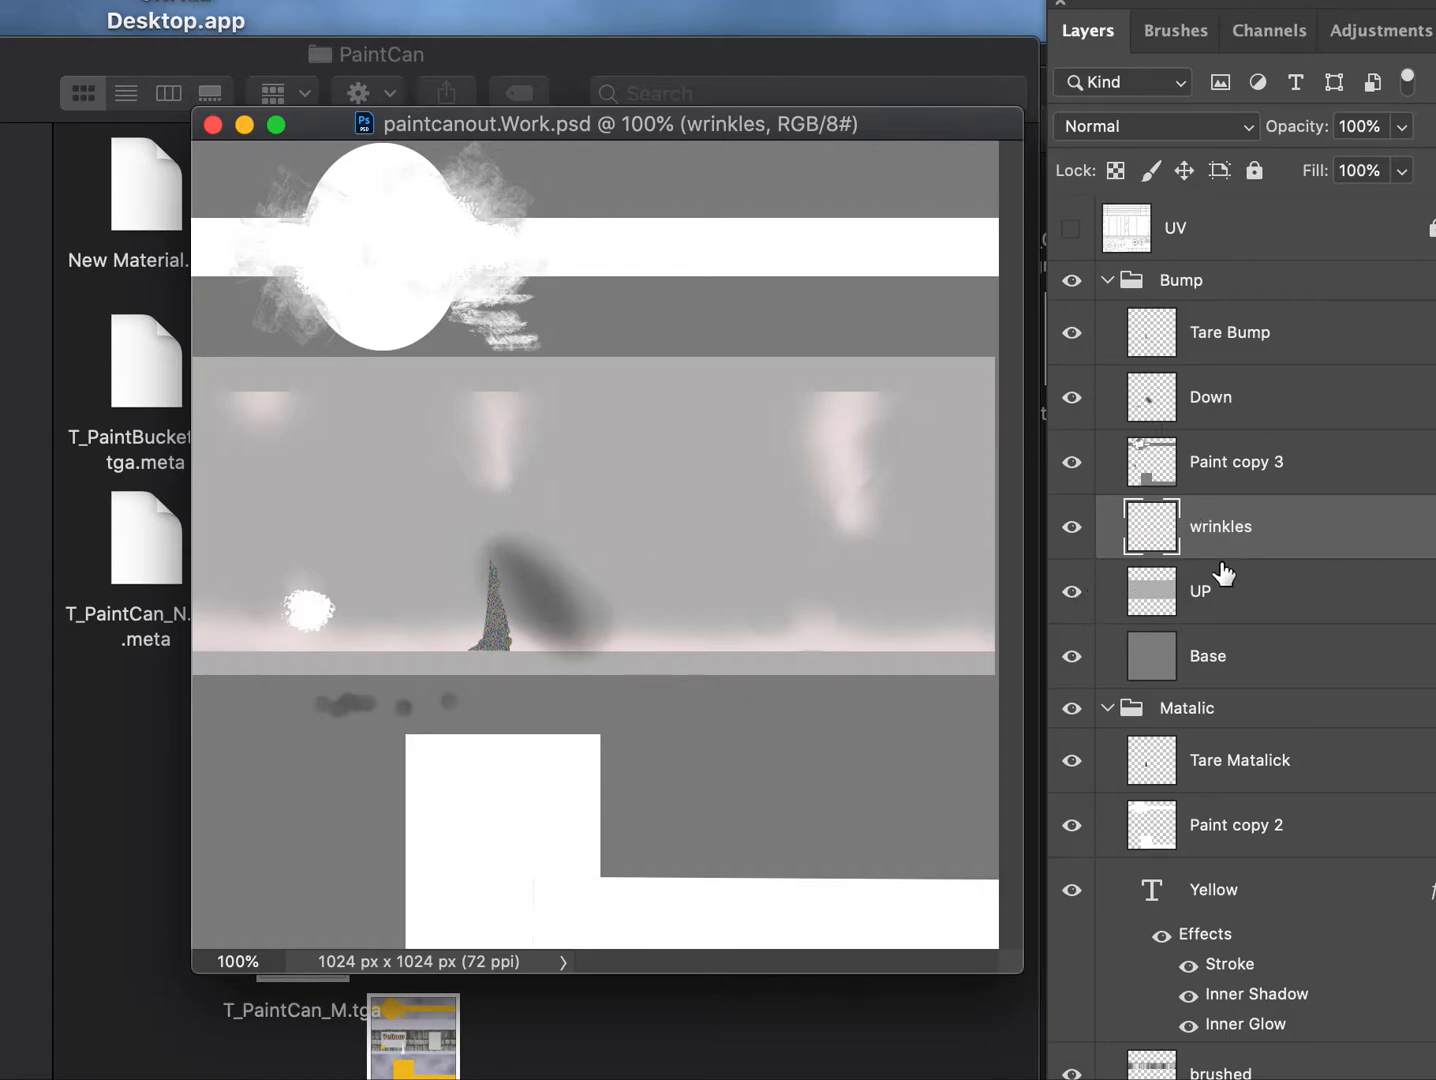
# Duplicate the Bump group into a new document and move its window away from the working file.
pyautogui.click(1279, 292)
pyautogui.rightClick(1278, 290)
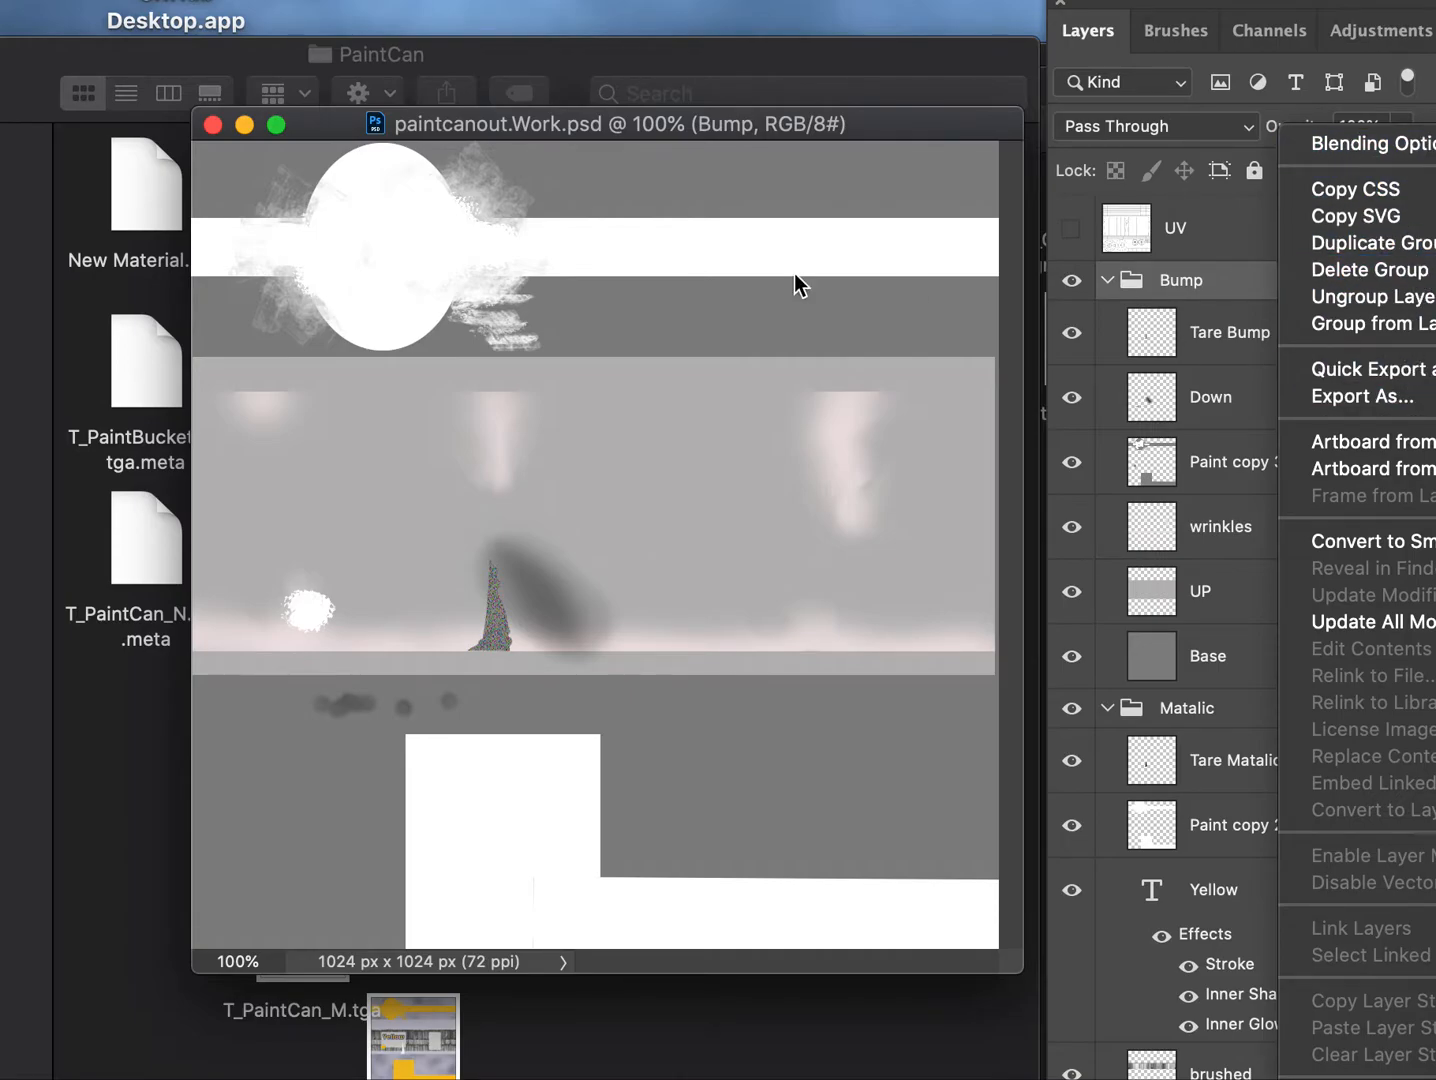
pyautogui.click(749, 108)
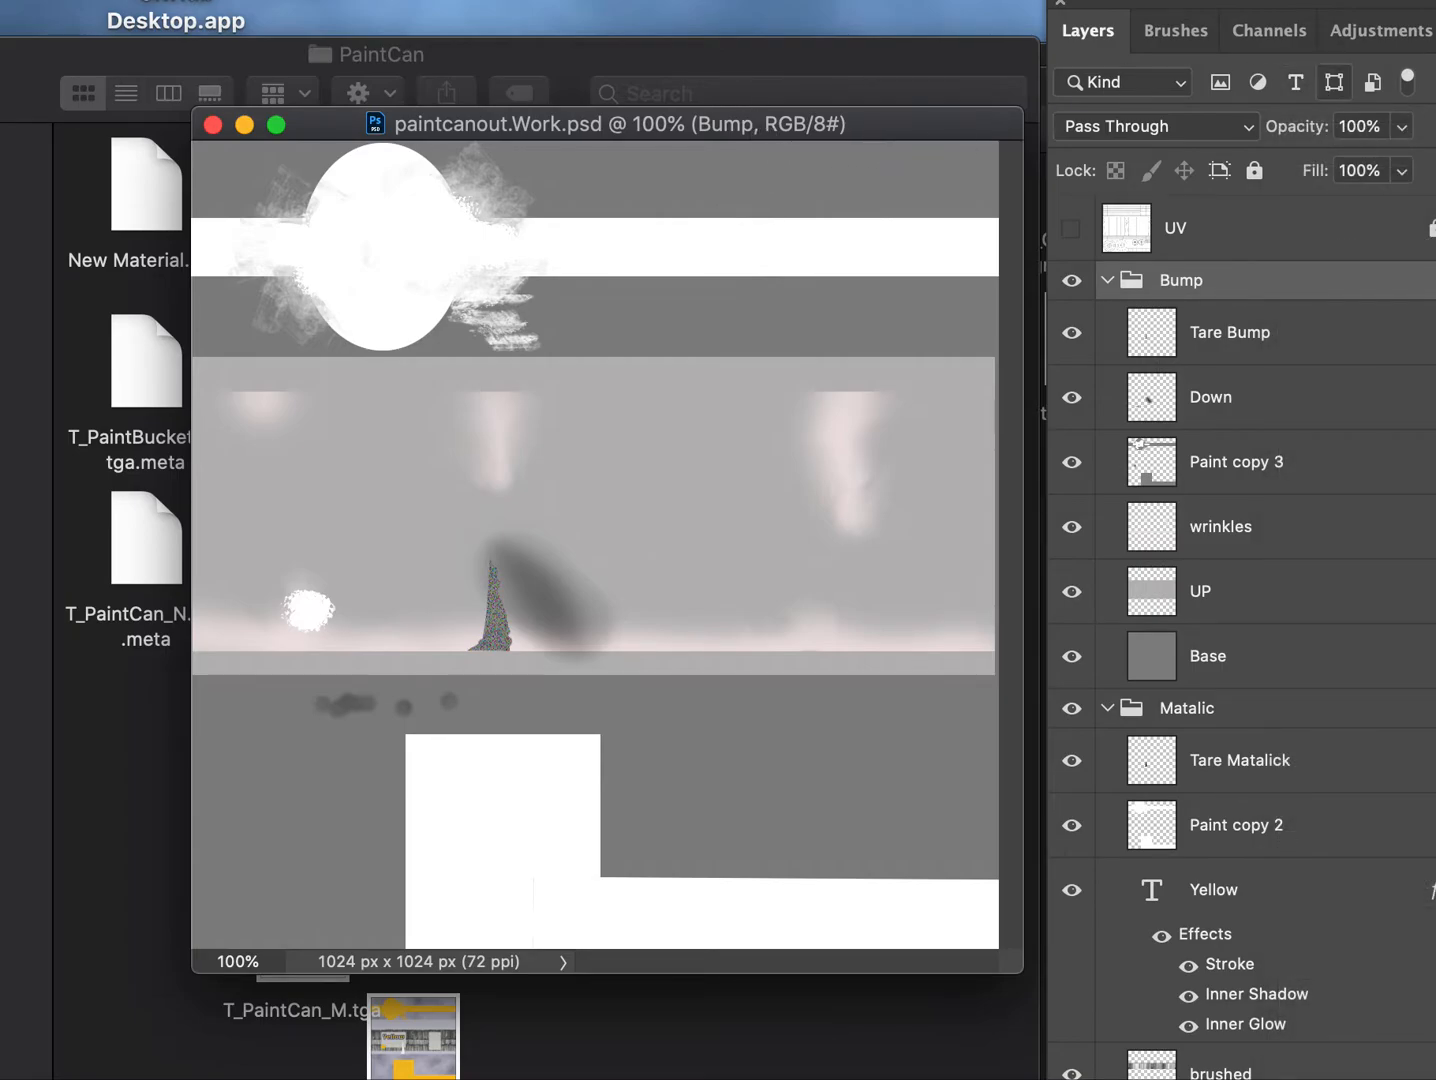
pyautogui.rightClick(1262, 287)
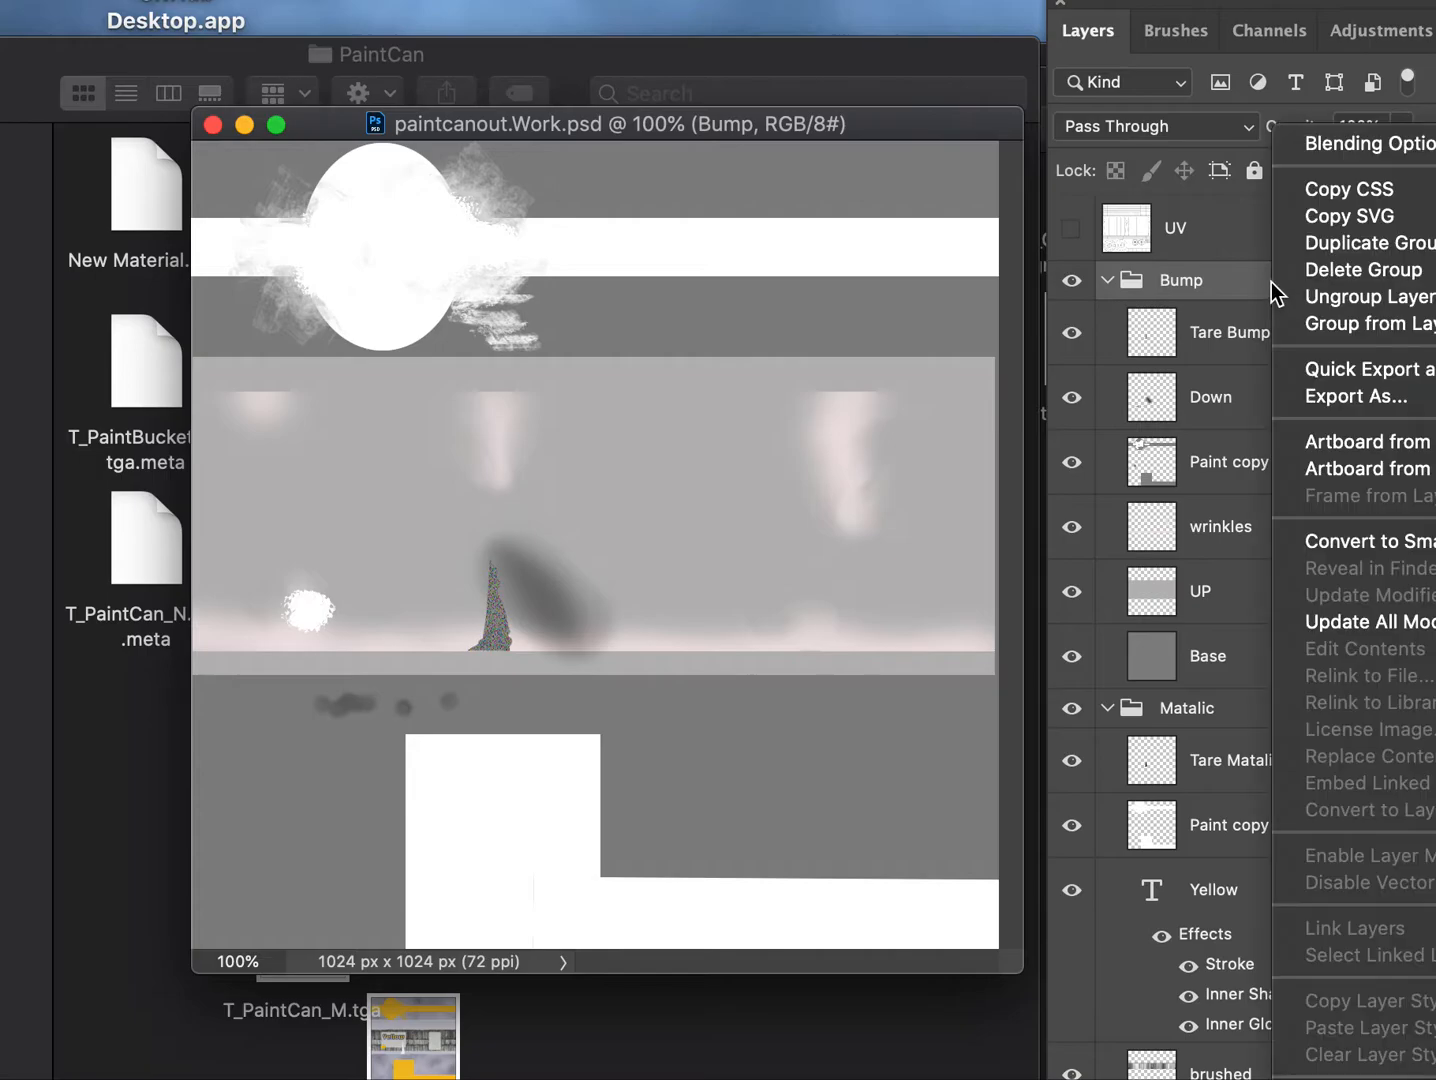
pyautogui.click(1430, 252)
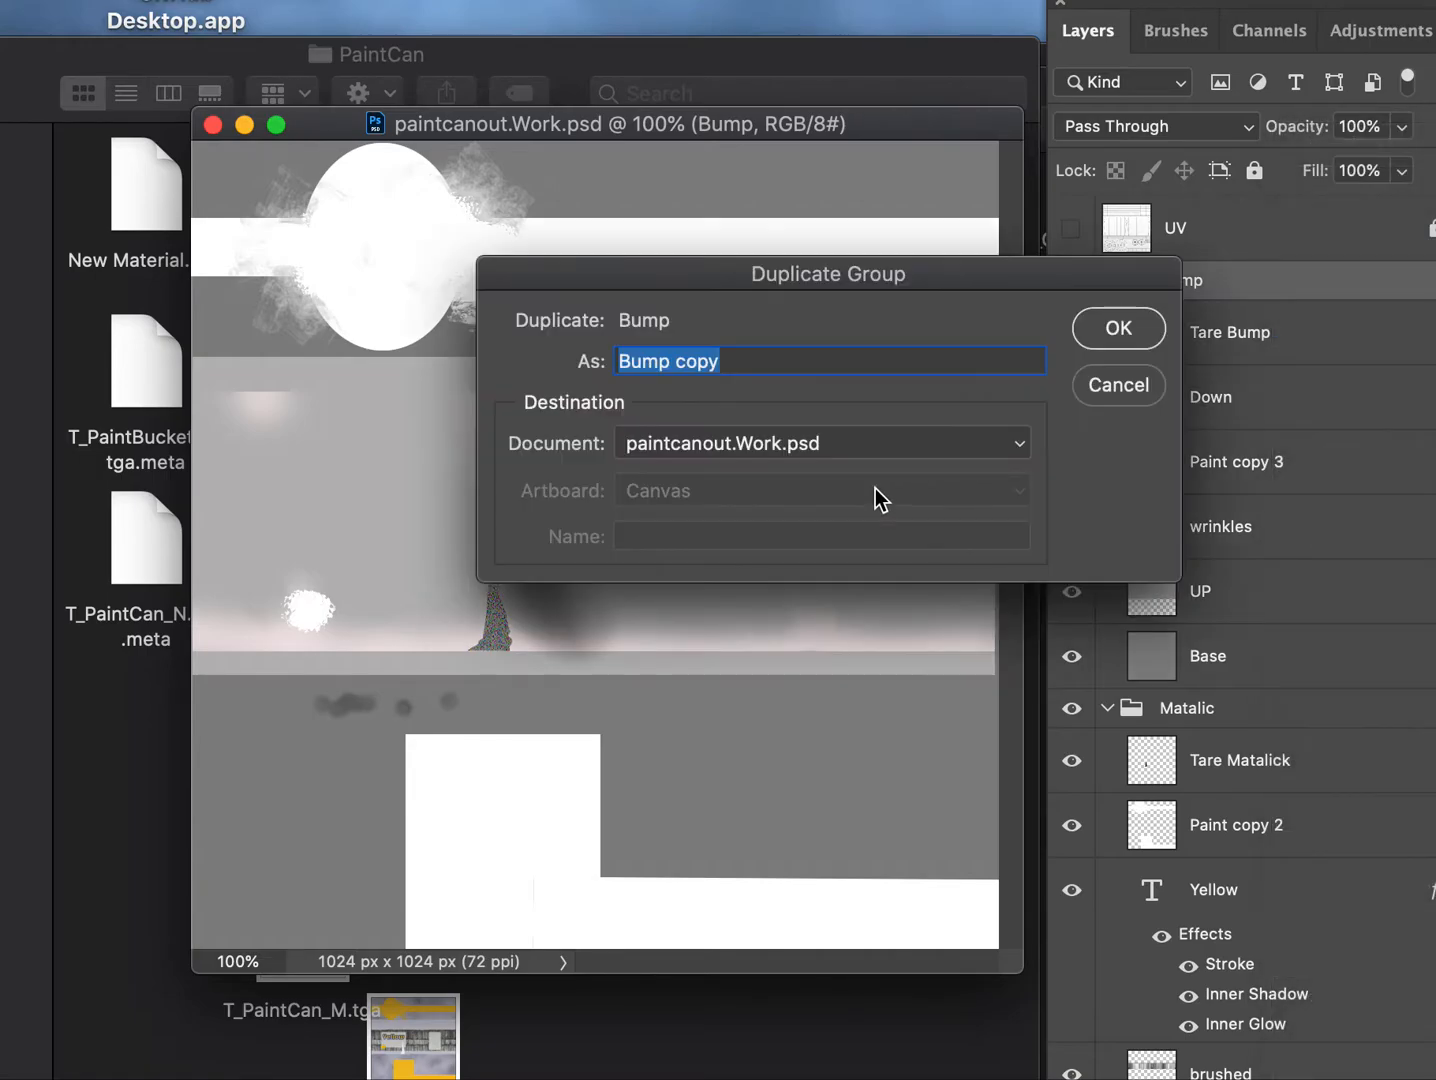
pyautogui.click(806, 468)
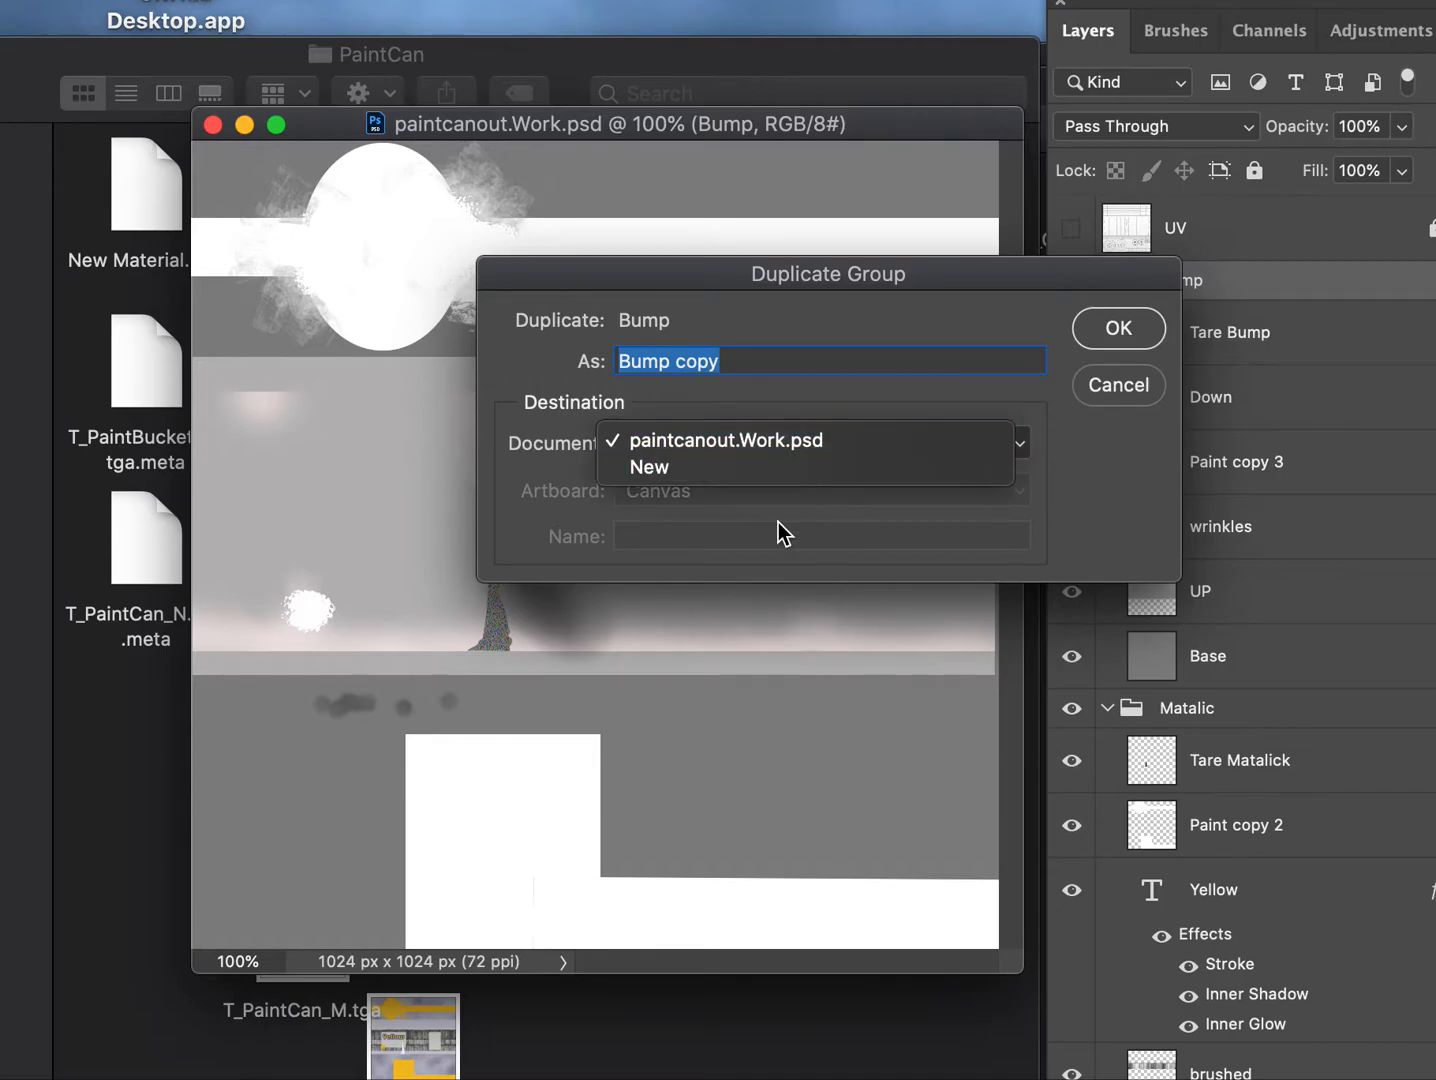
pyautogui.click(768, 475)
pyautogui.click(1091, 340)
pyautogui.moveTo(648, 158)
pyautogui.mouseDown()
pyautogui.moveTo(462, 390)
pyautogui.moveTo(305, 300)
pyautogui.moveTo(176, 298)
pyautogui.moveTo(172, 268)
pyautogui.mouseUp()
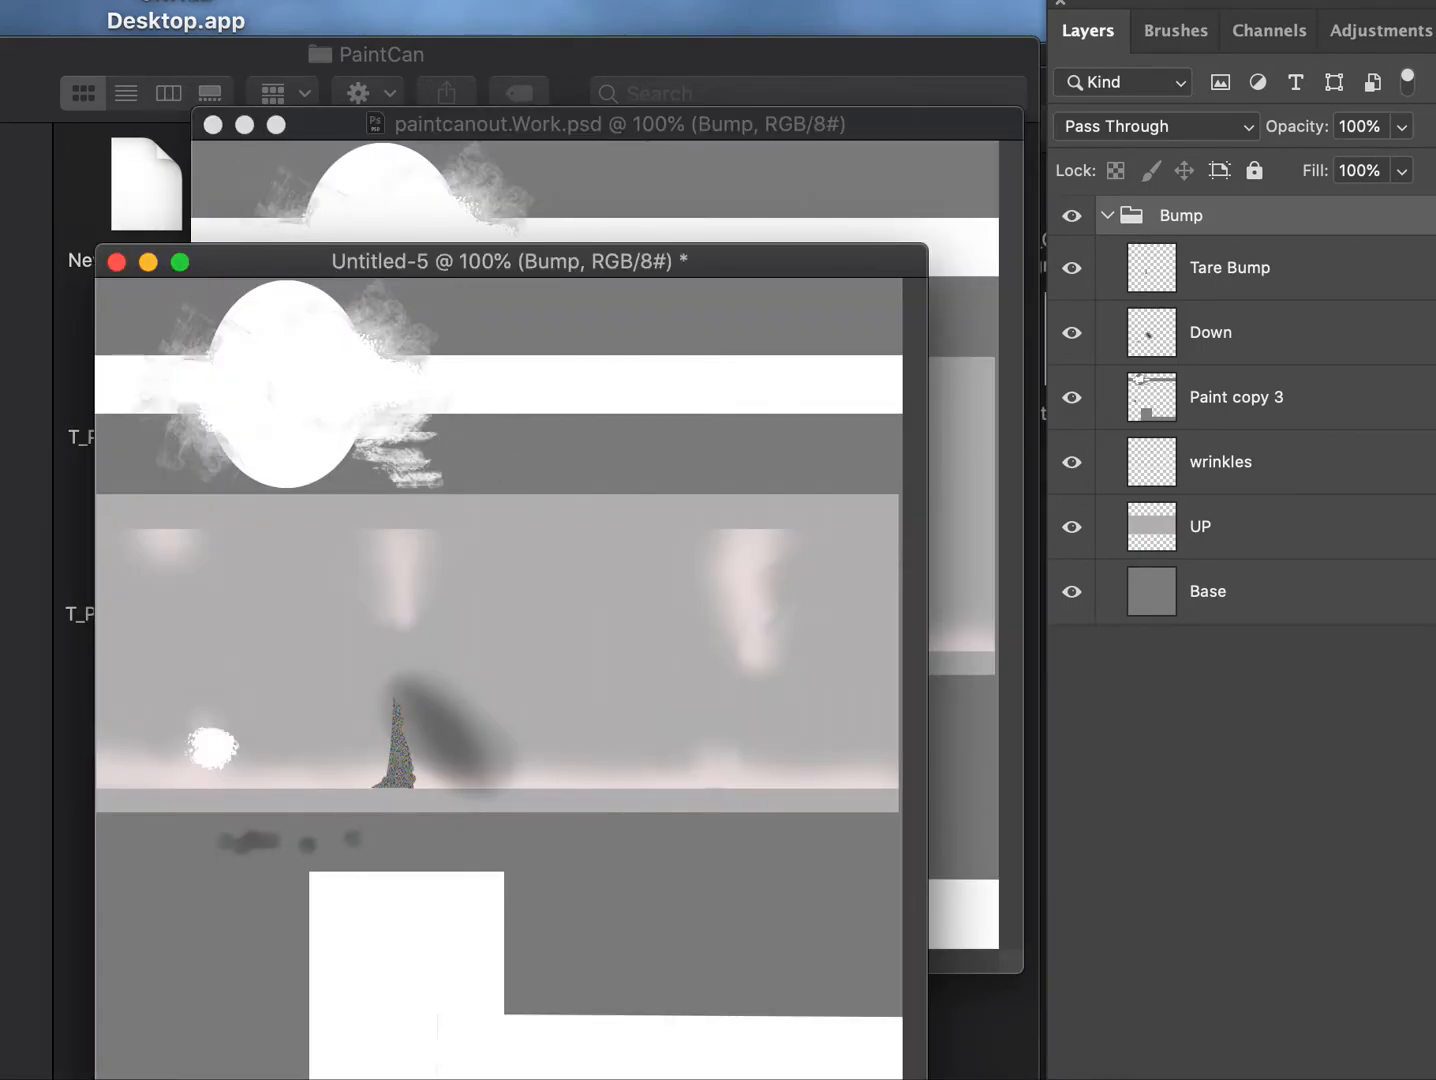
# Start saving a copy of the new Bump document and set the file format to PNG.
pyautogui.click(2, 2)
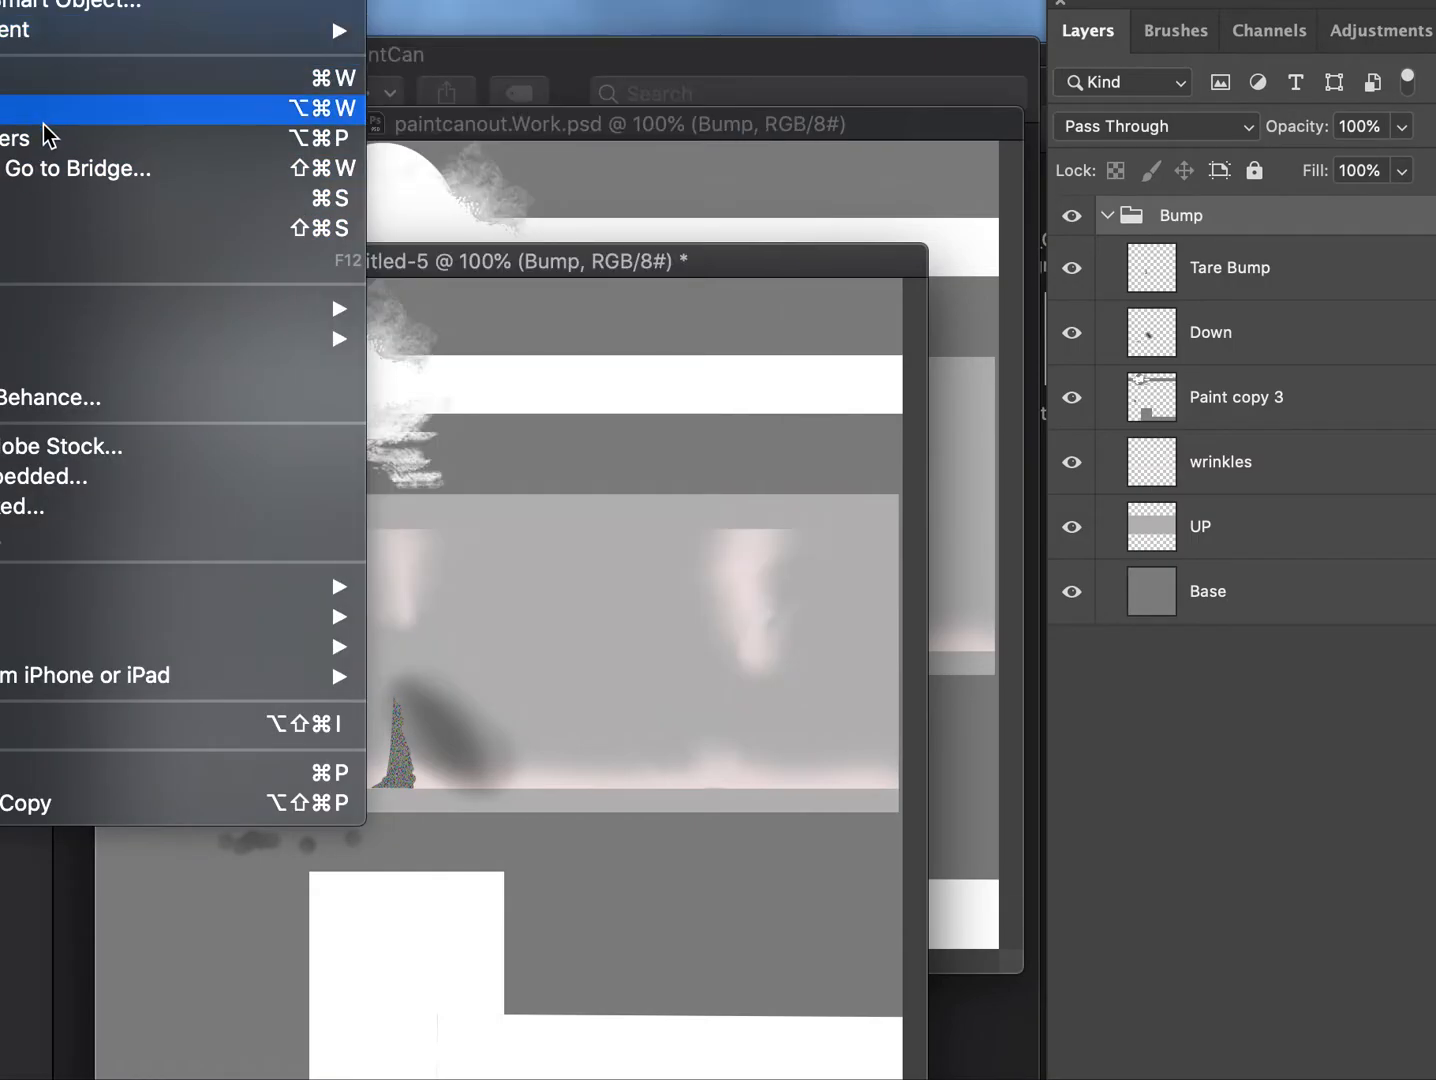
pyautogui.click(92, 233)
pyautogui.click(1041, 690)
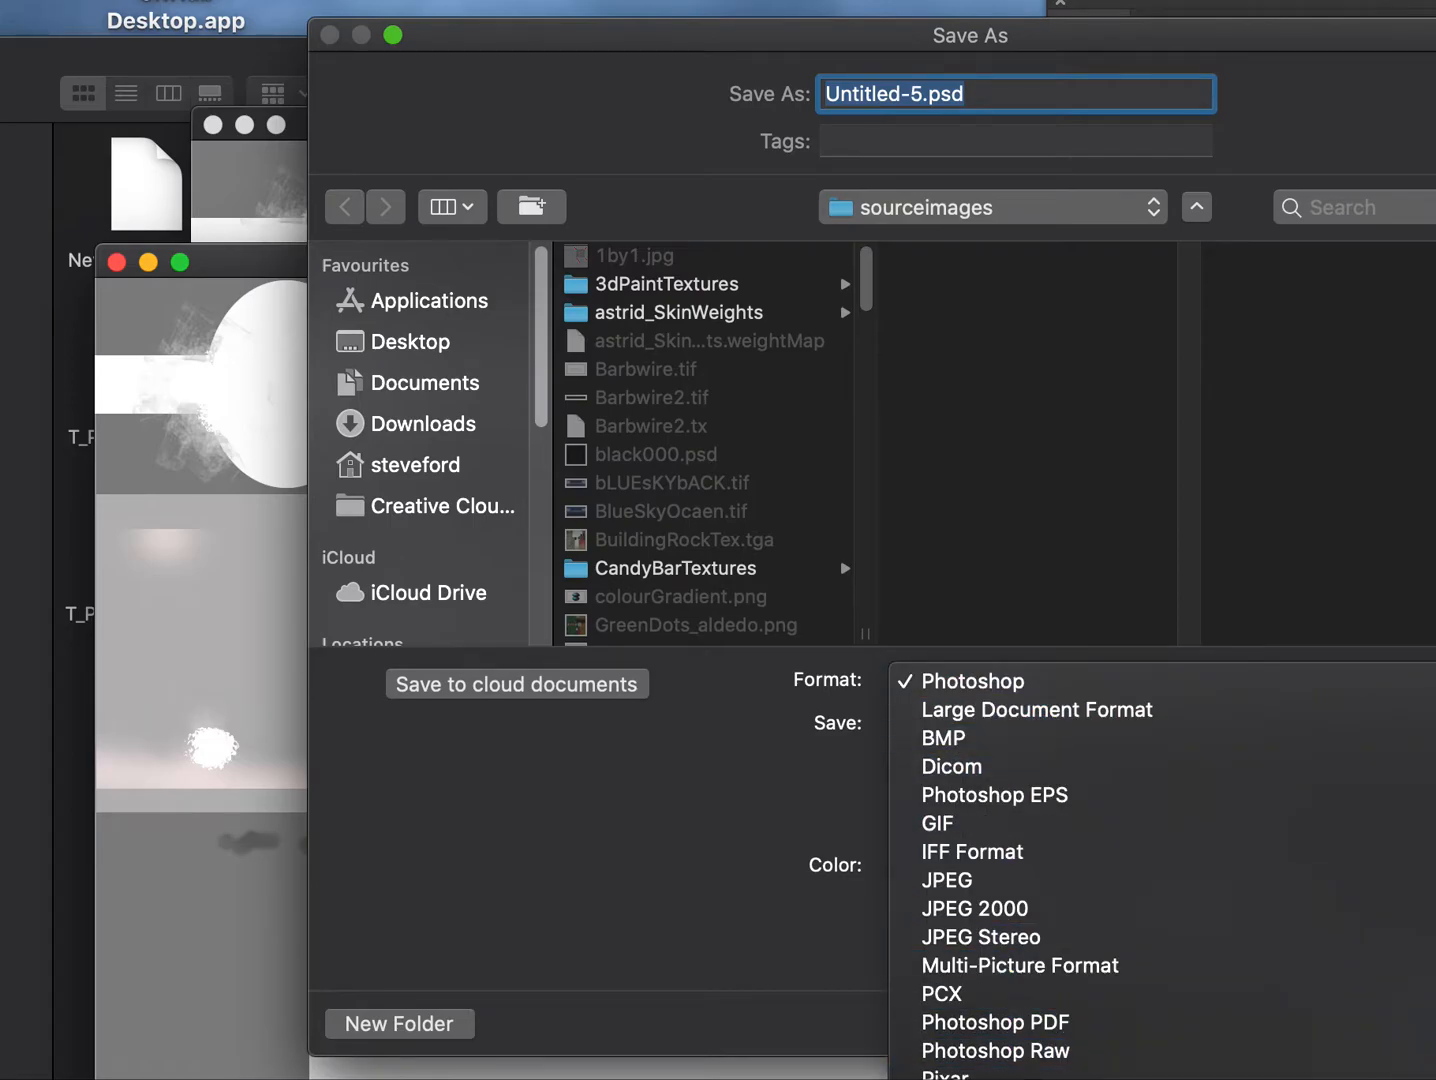
pyautogui.click(960, 1079)
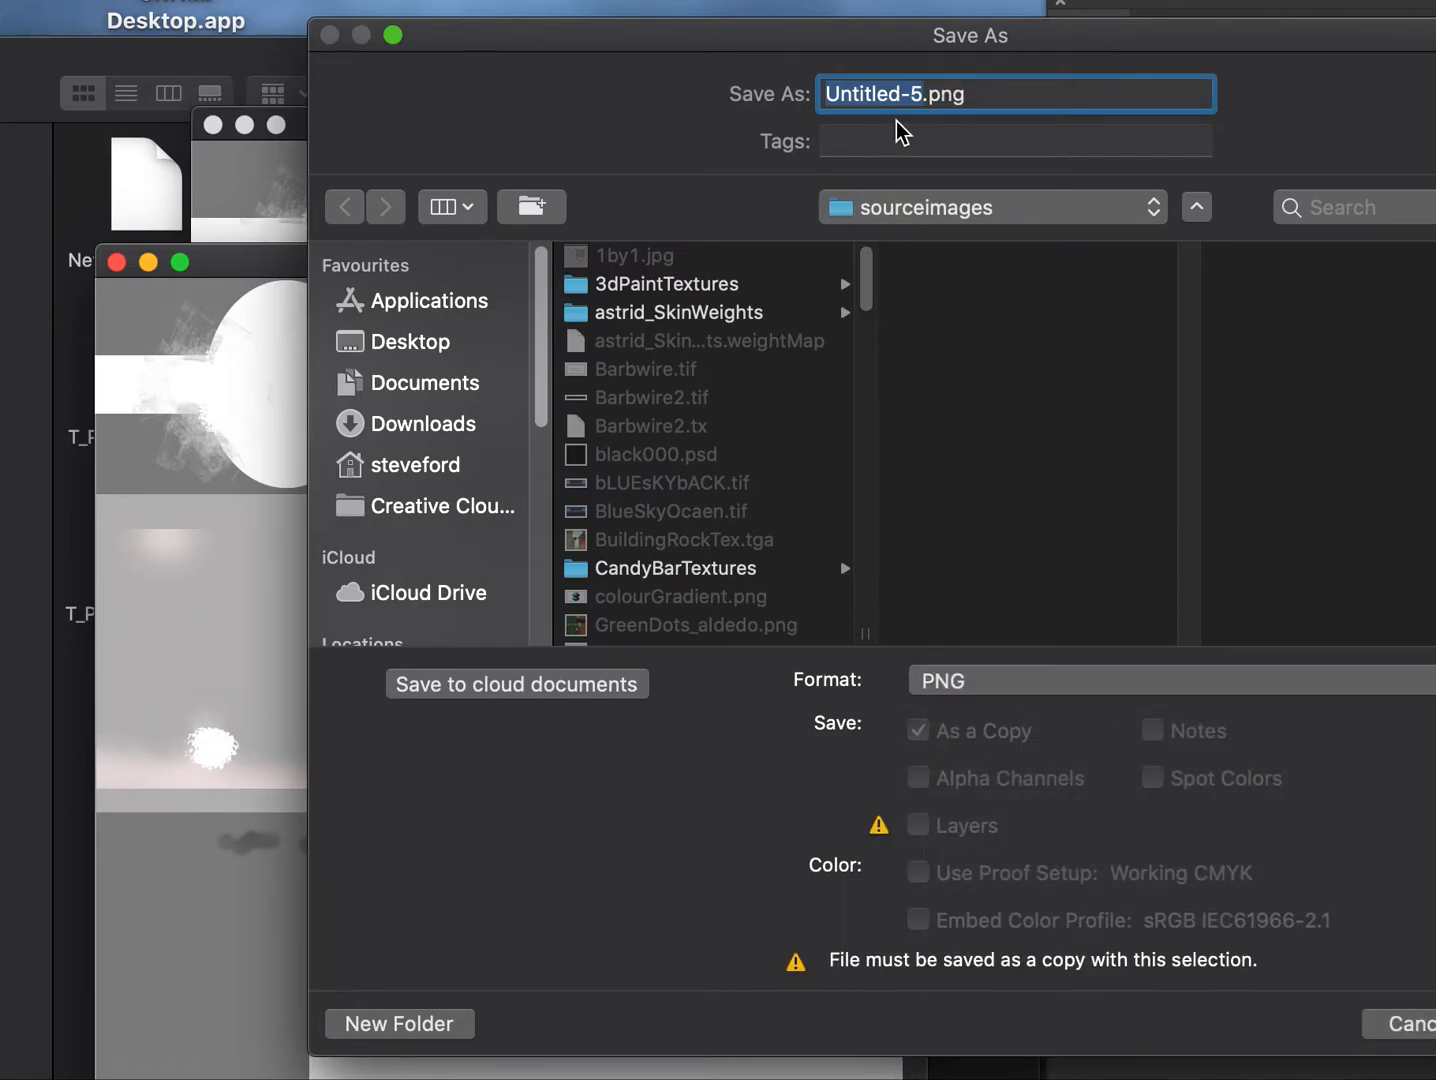
# Name the copy T_PaintCan_N and save it in the sourceimages folder with the large file size, fastest saving option.
pyautogui.write('T_PAintCan')
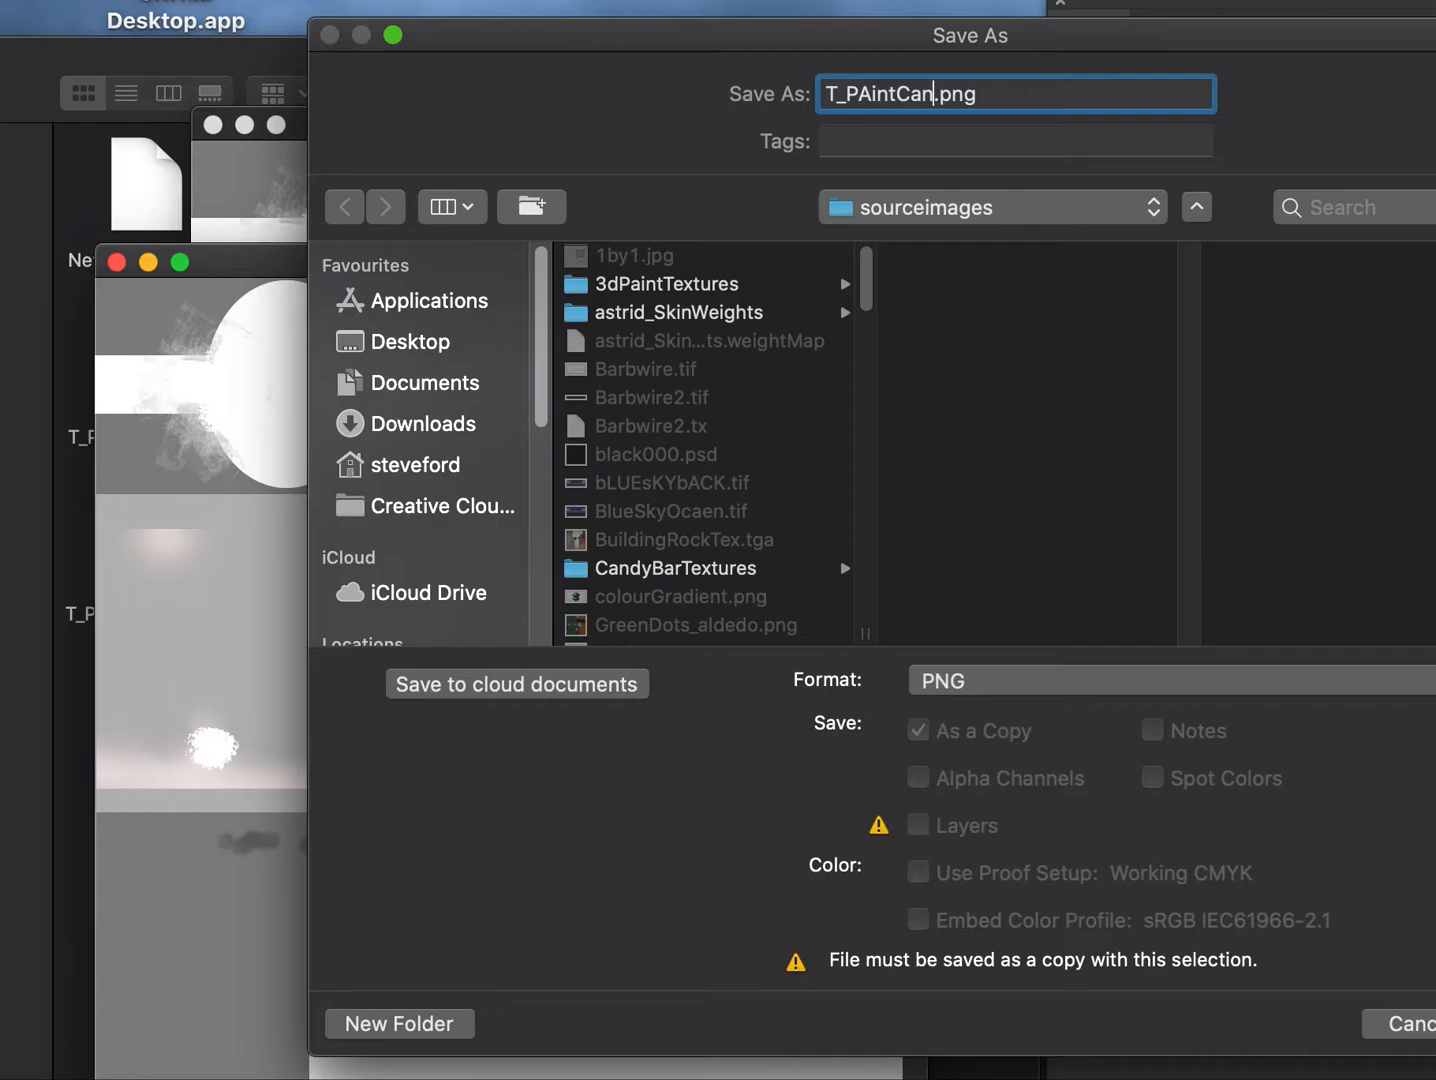
pyautogui.write('B')
pyautogui.press('BackSpace')
pyautogui.write('_N')
pyautogui.tripleClick(860, 90)
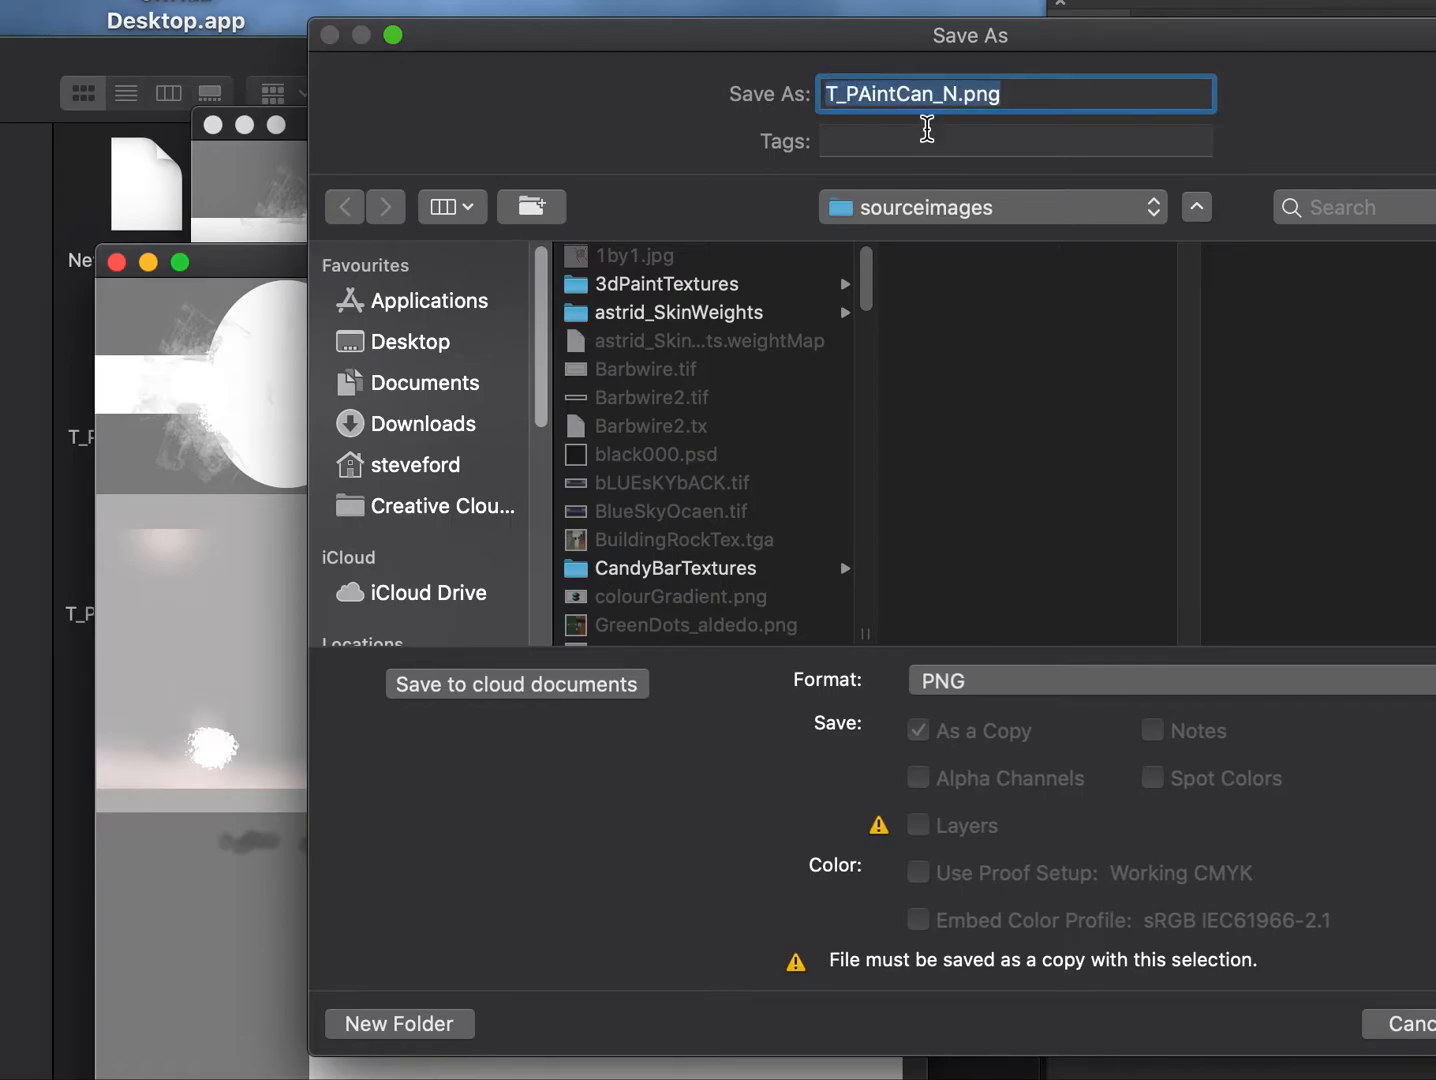
pyautogui.click(866, 92)
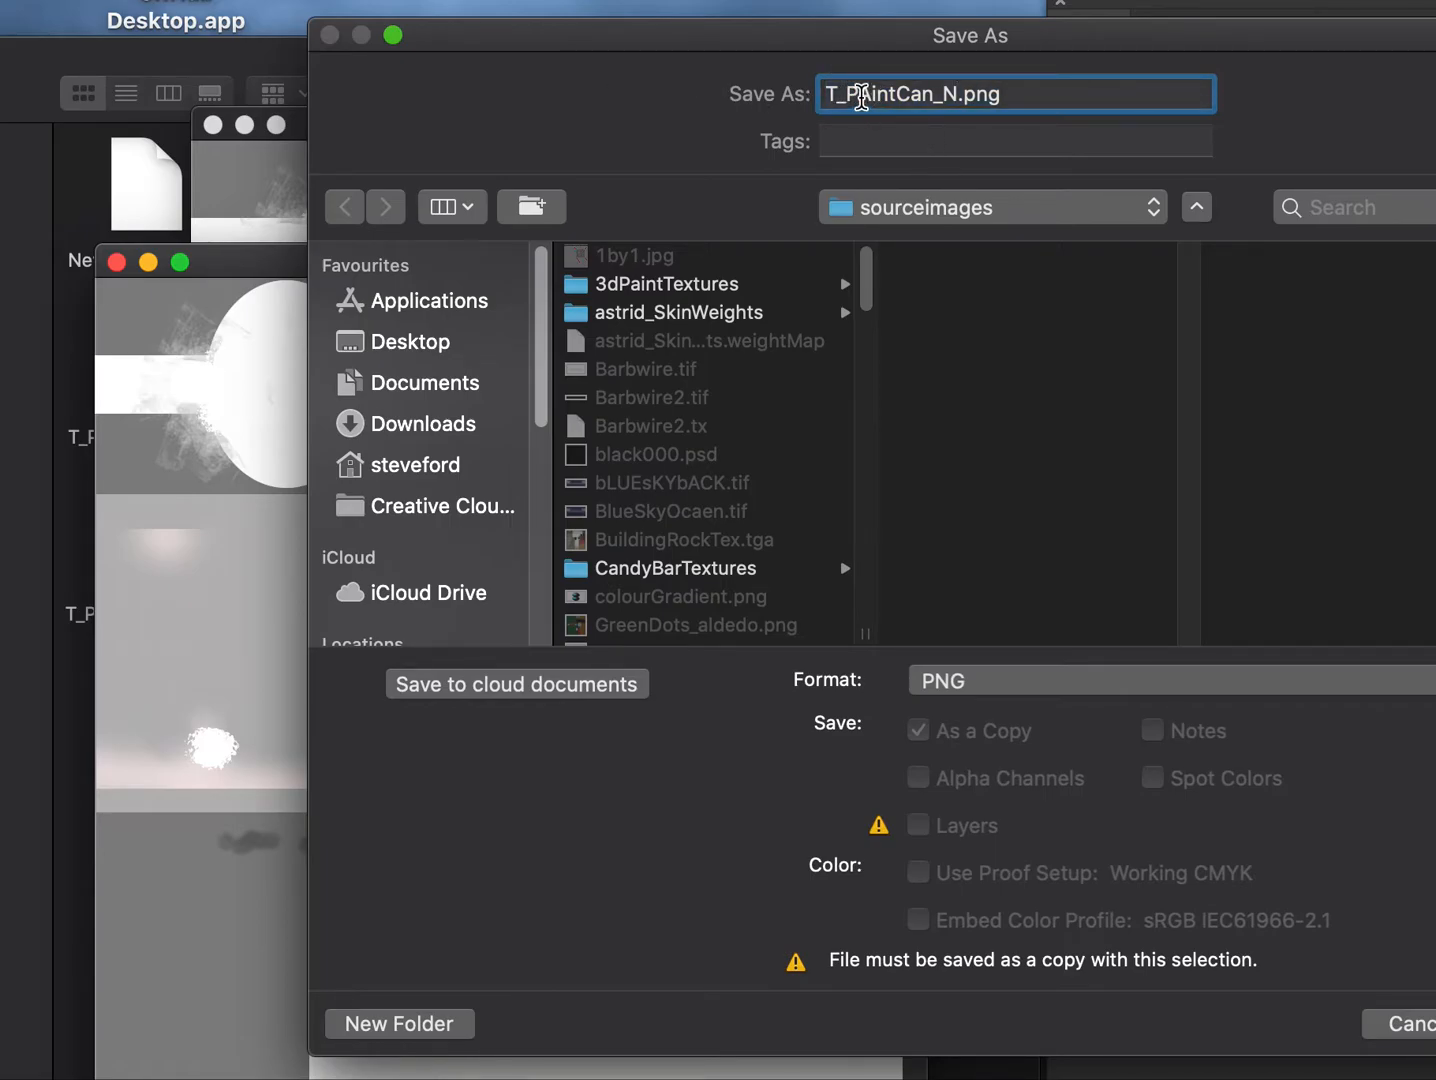
pyautogui.press('BackSpace')
pyautogui.write('a')
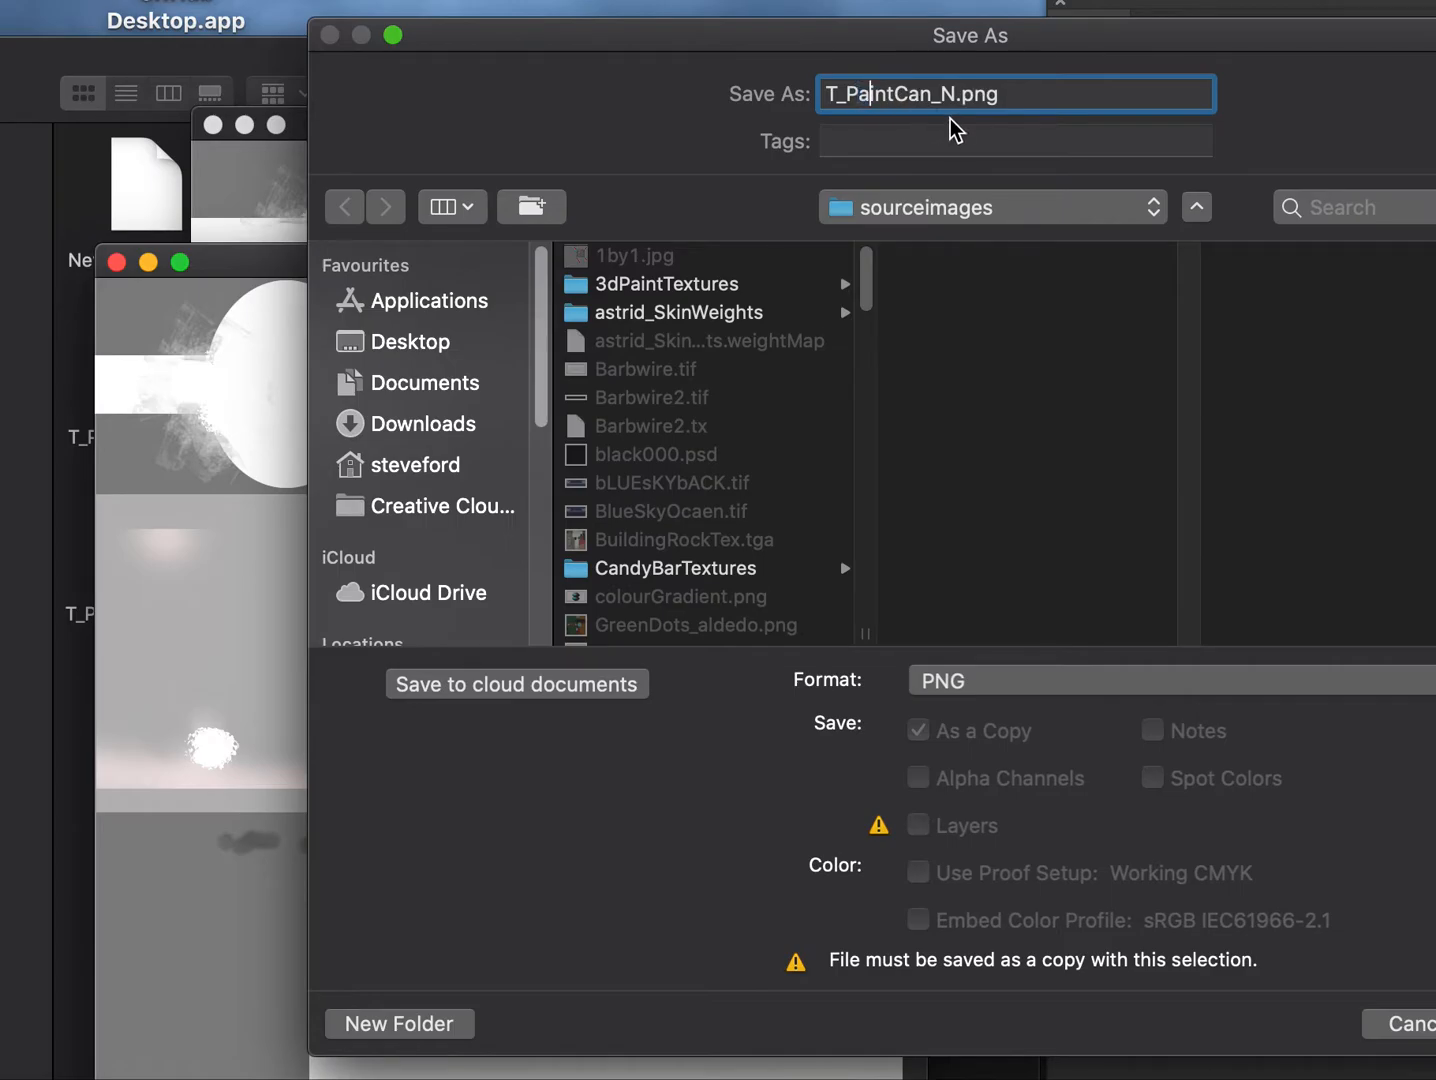
pyautogui.click(1029, 95)
pyautogui.press('Return')
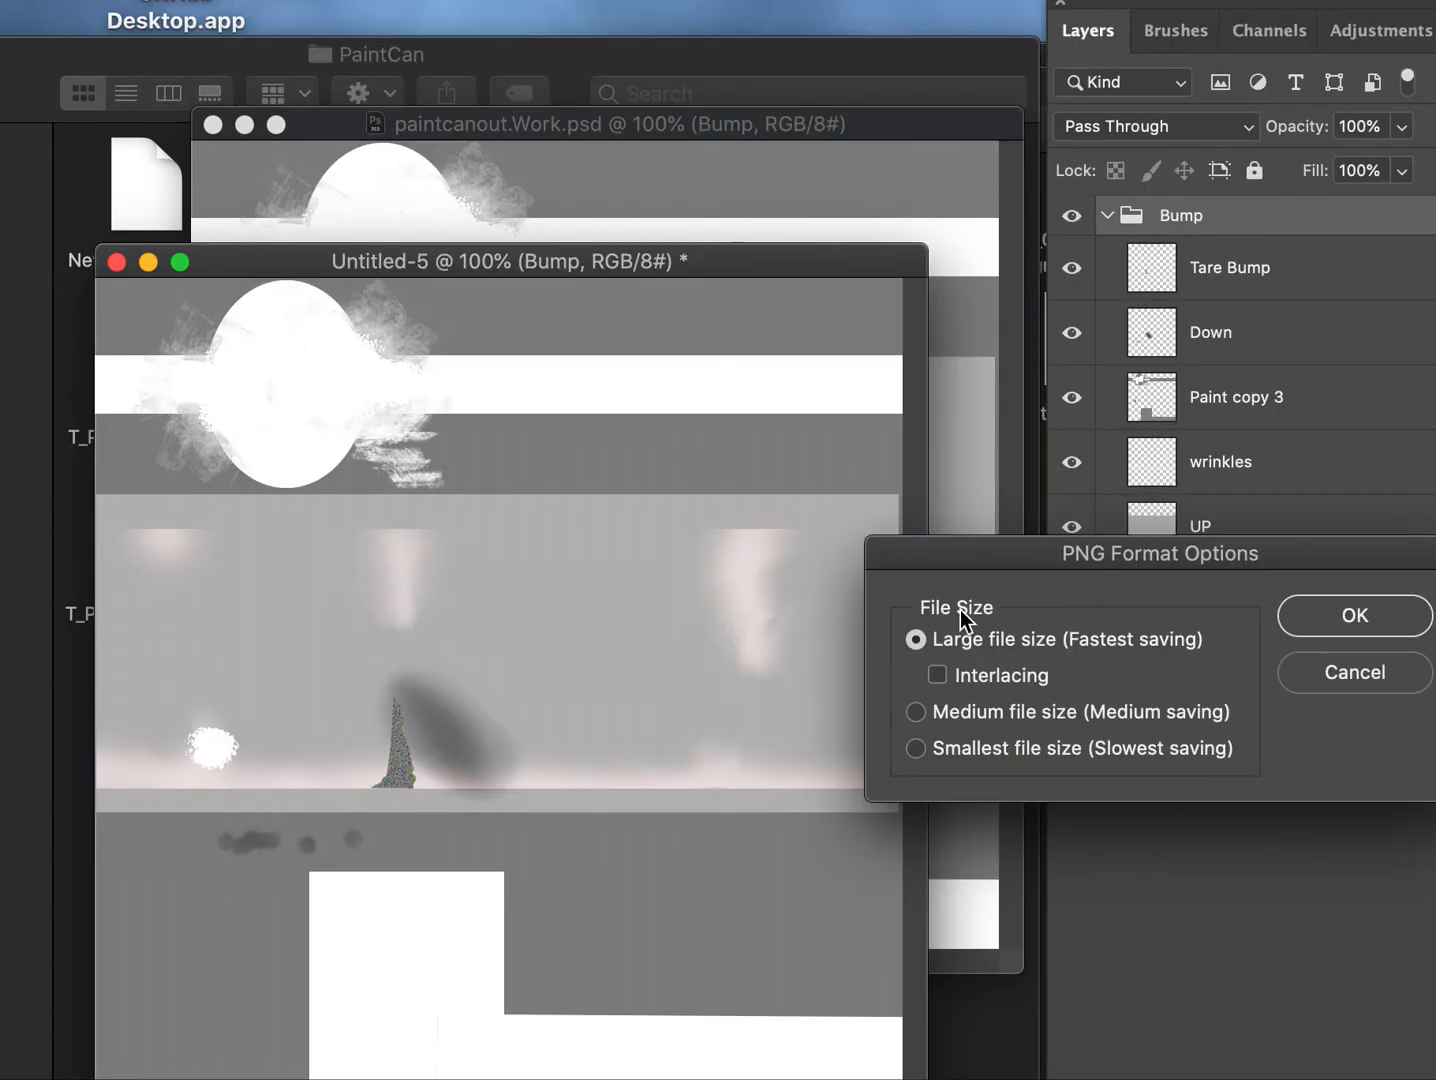
pyautogui.click(1368, 622)
# Close the untitled Bump document and reposition the paintcanout.Work.psd window.
pyautogui.click(121, 266)
pyautogui.click(911, 419)
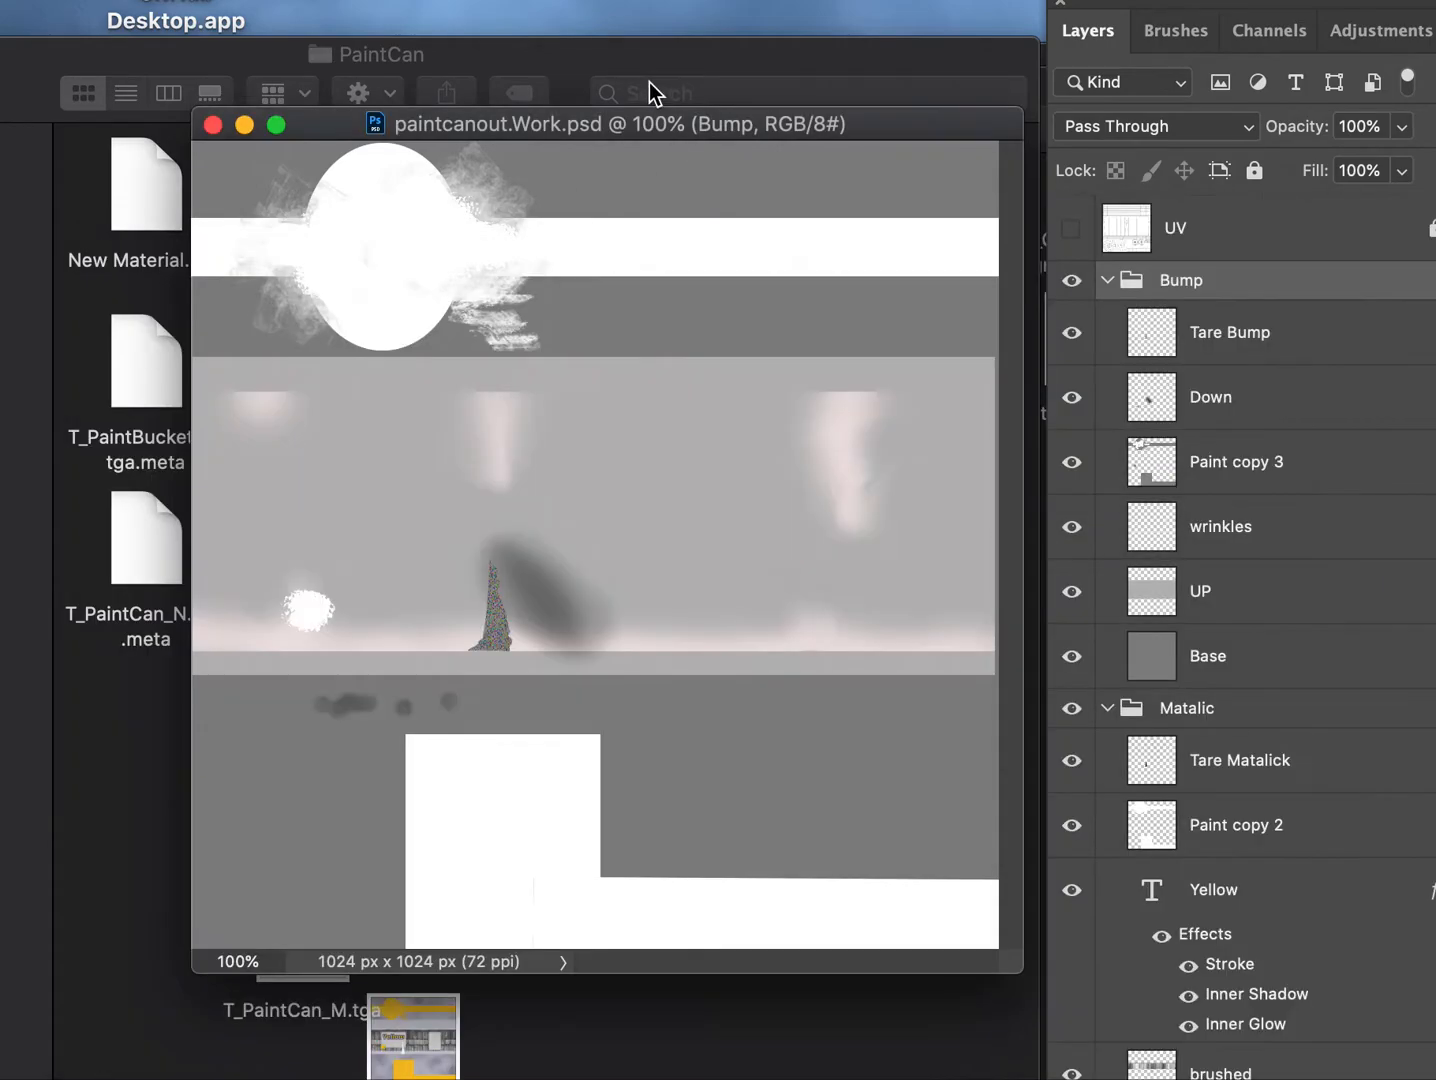
pyautogui.moveTo(631, 135); pyautogui.dragTo(529, 146)
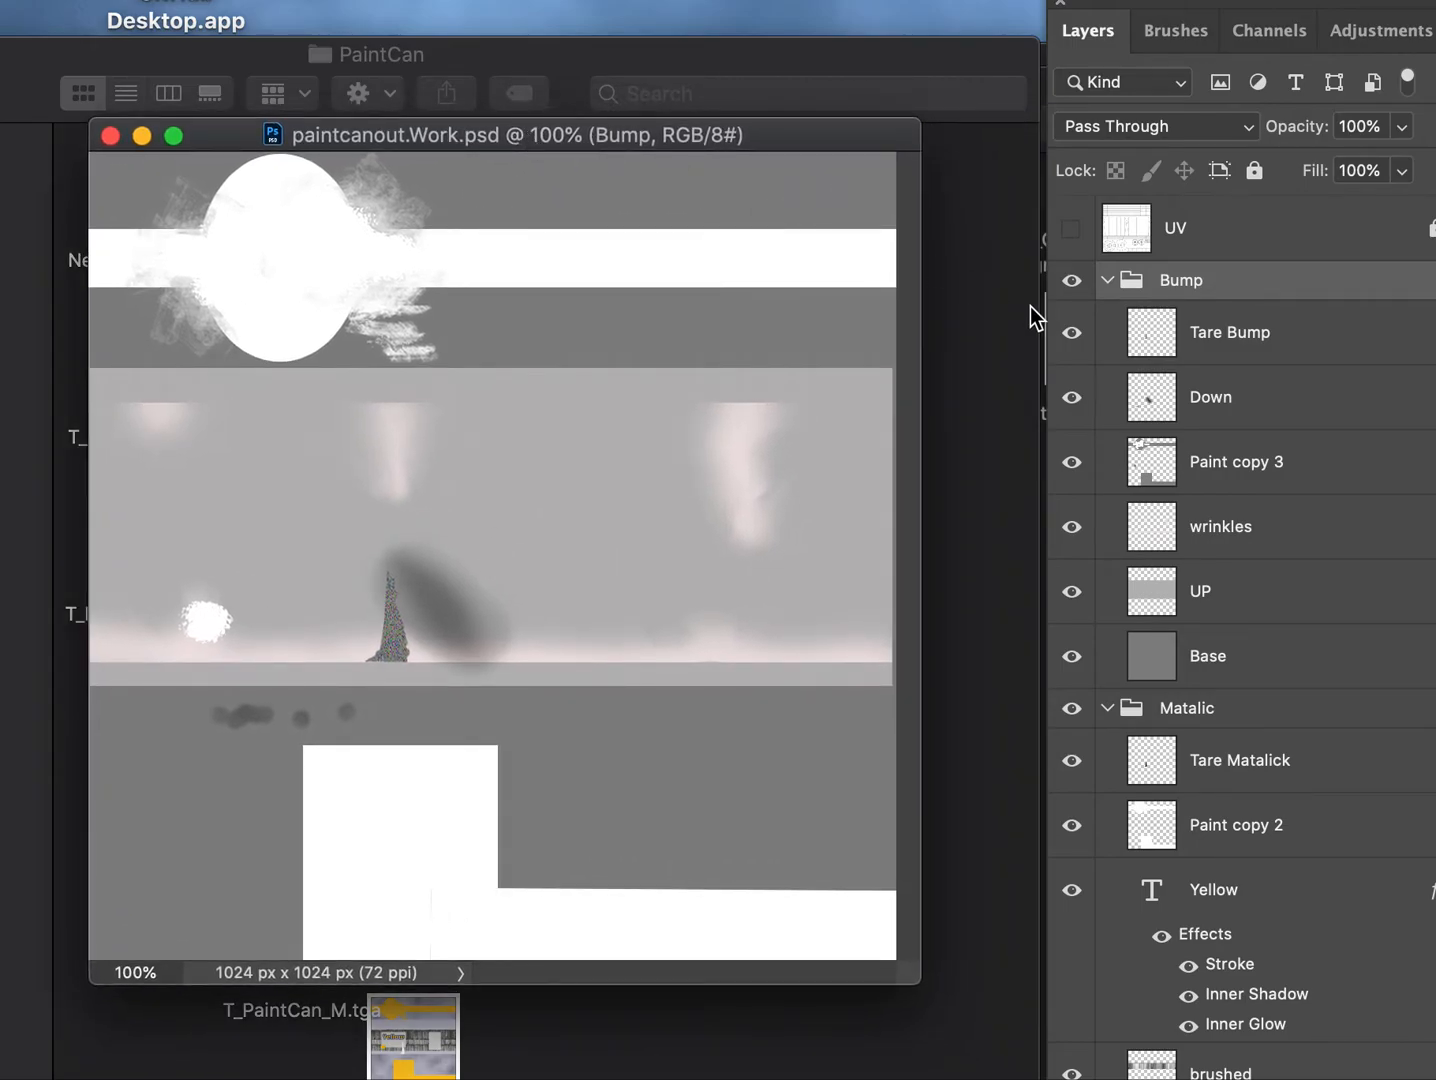
# Hide the Bump and Matalic groups to expose the Colour group.
pyautogui.click(1071, 280)
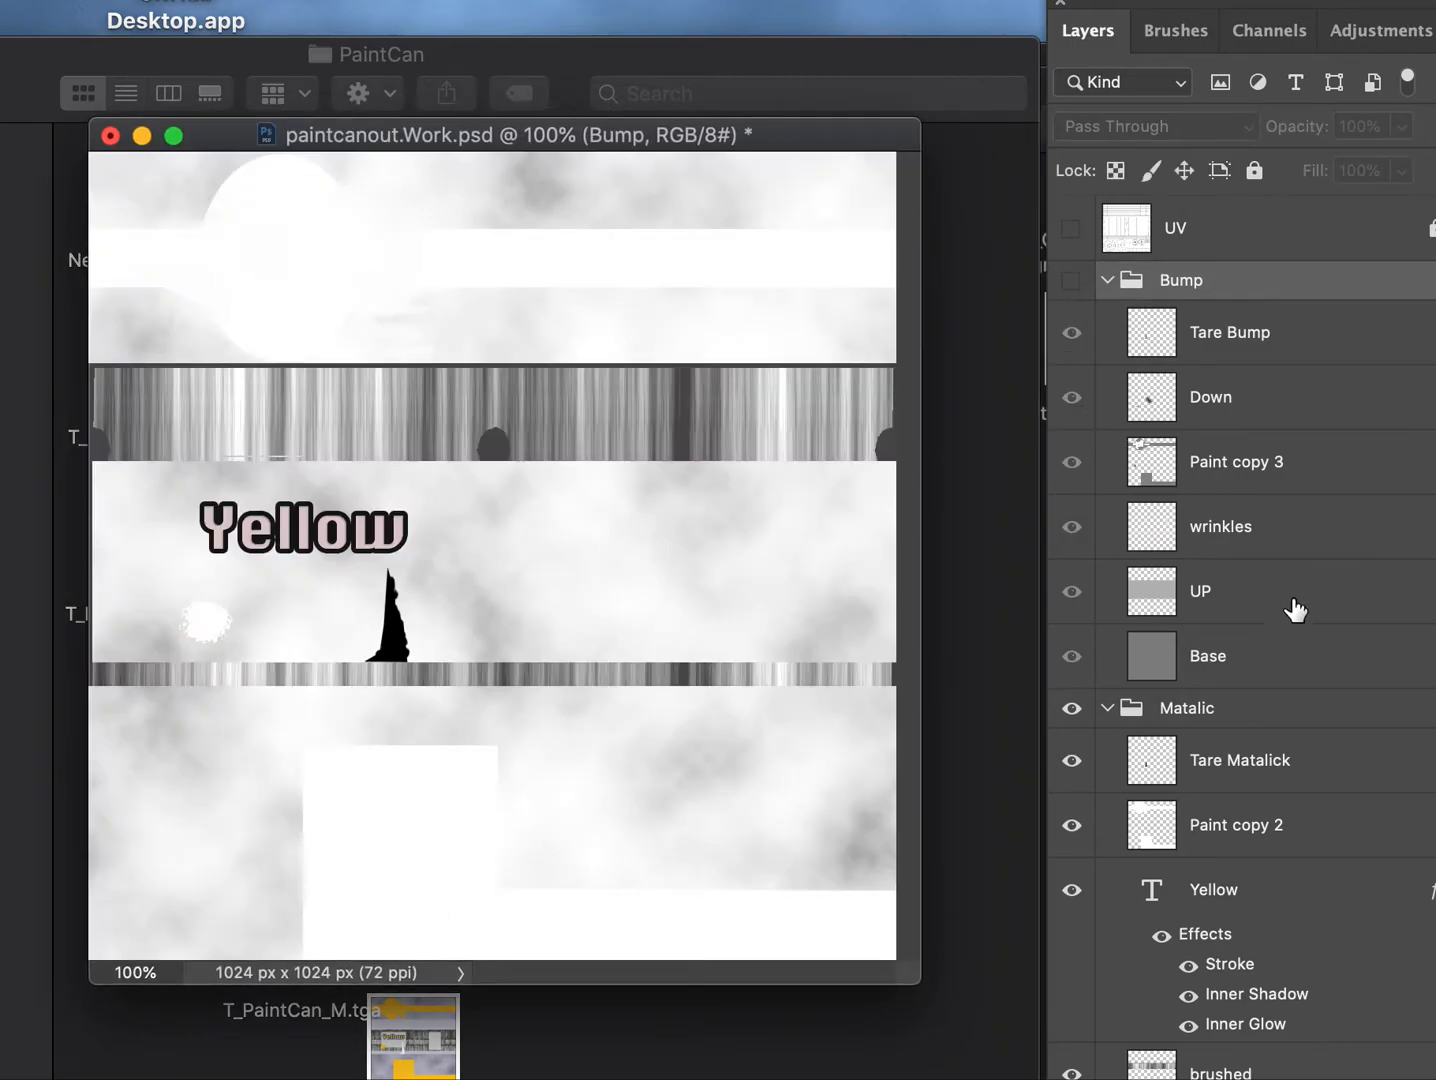
pyautogui.scroll(-3, 1240, 680)
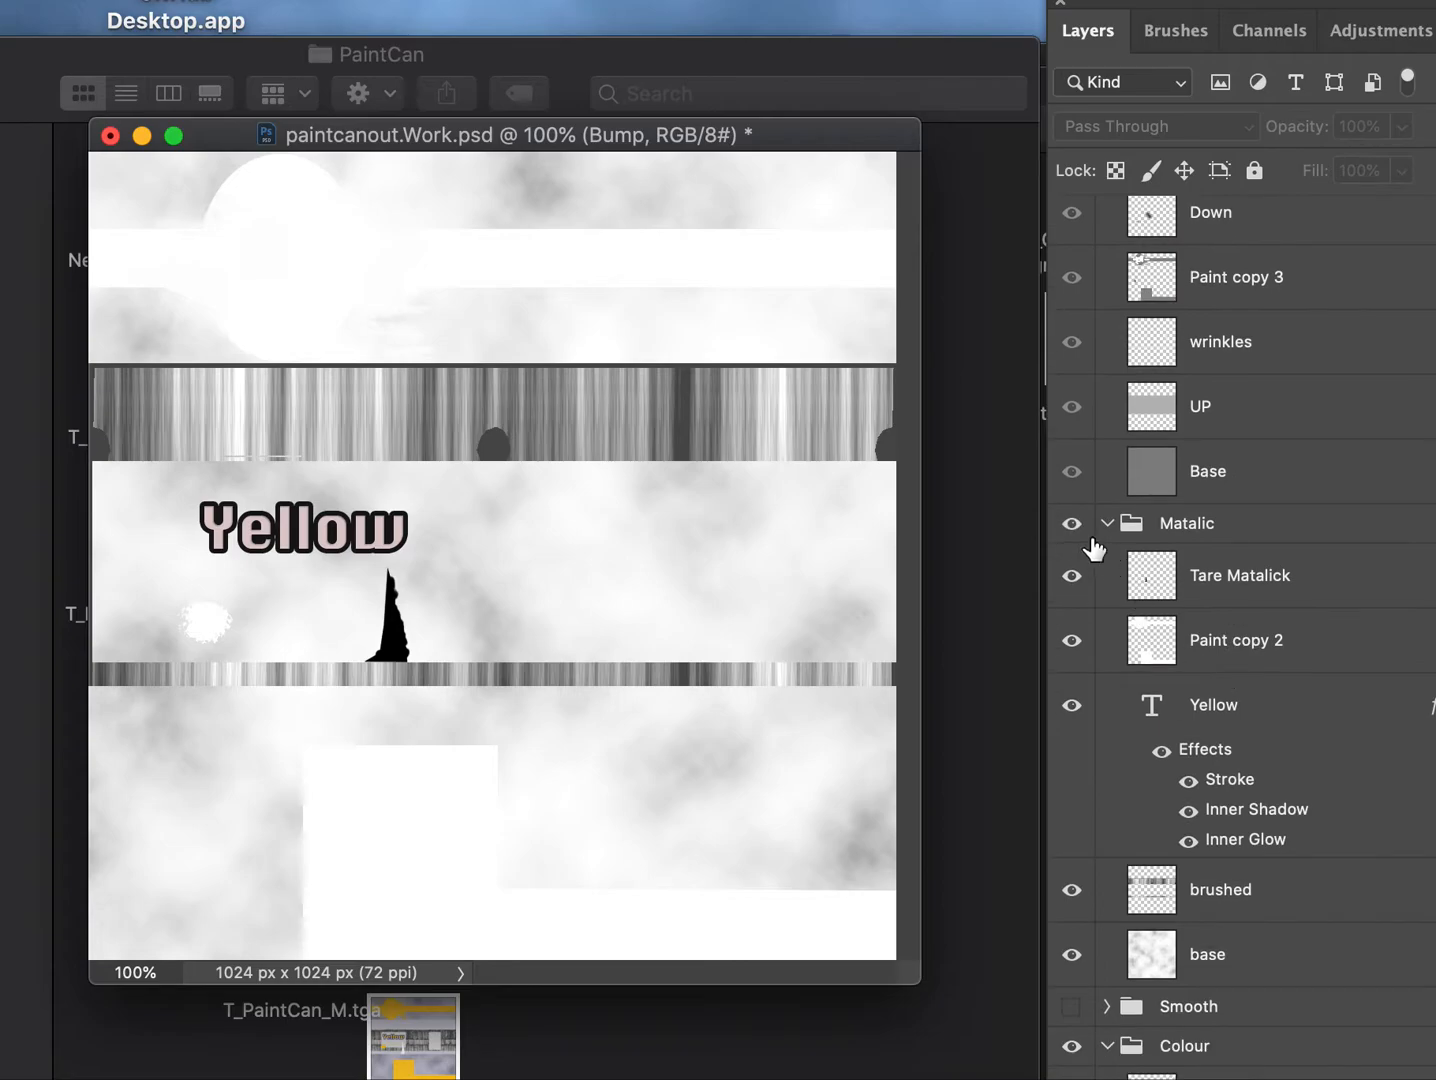
pyautogui.click(1073, 524)
# Duplicate the Colour group into a new document and flatten that document to a single background layer.
pyautogui.scroll(-5, 1093, 737)
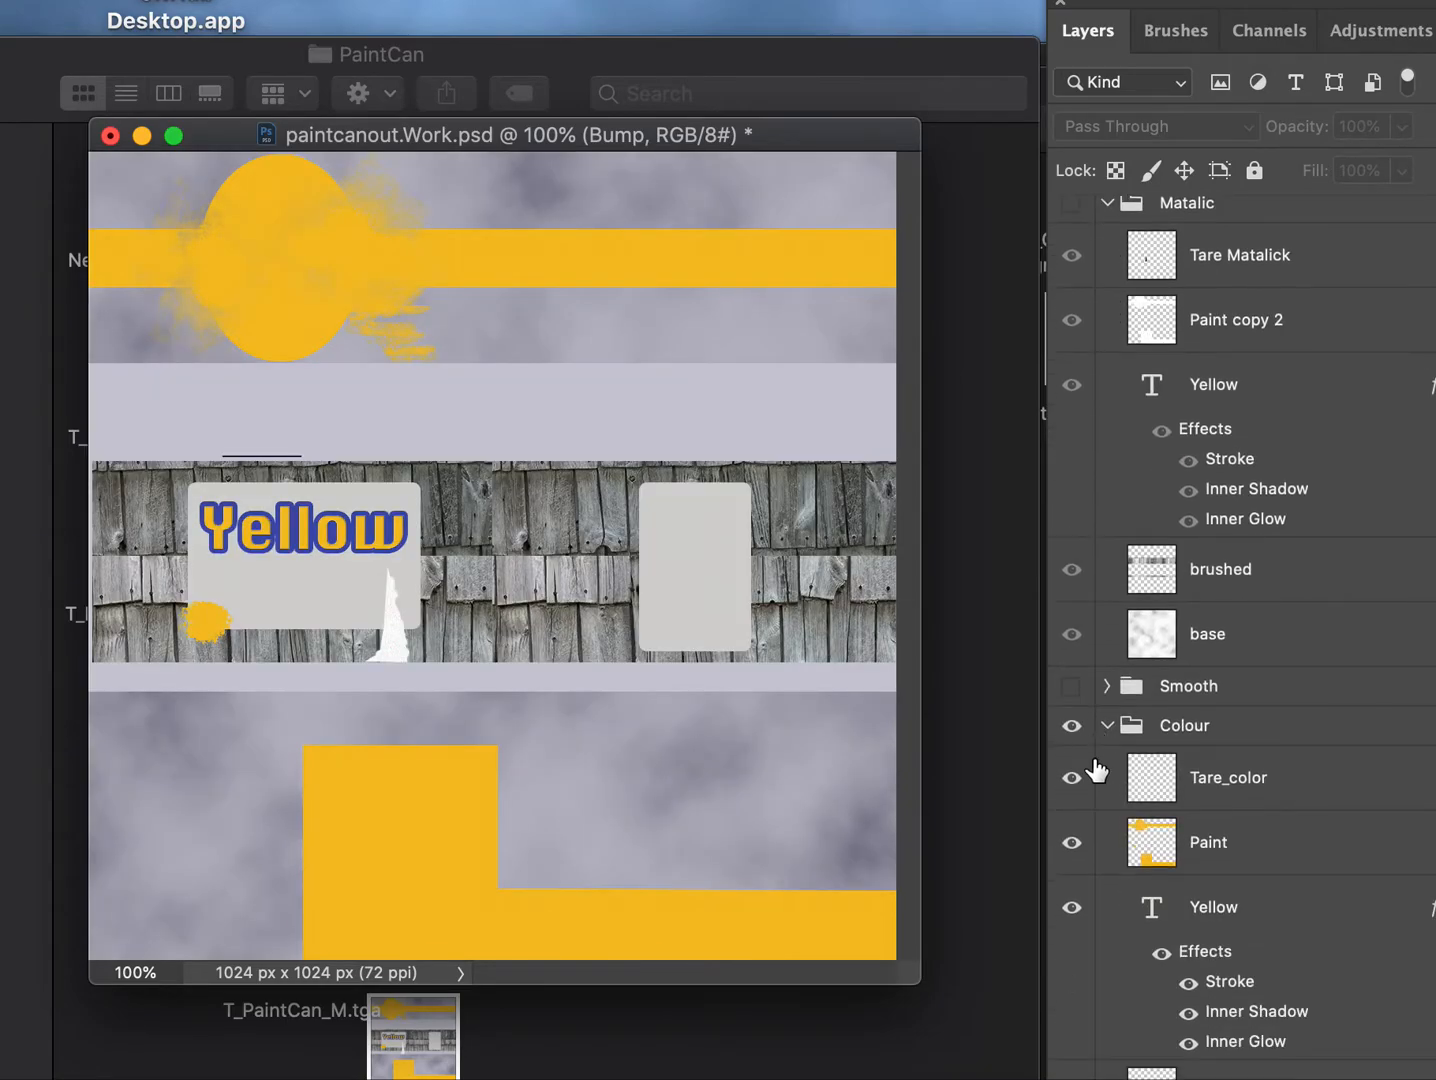
pyautogui.click(1212, 736)
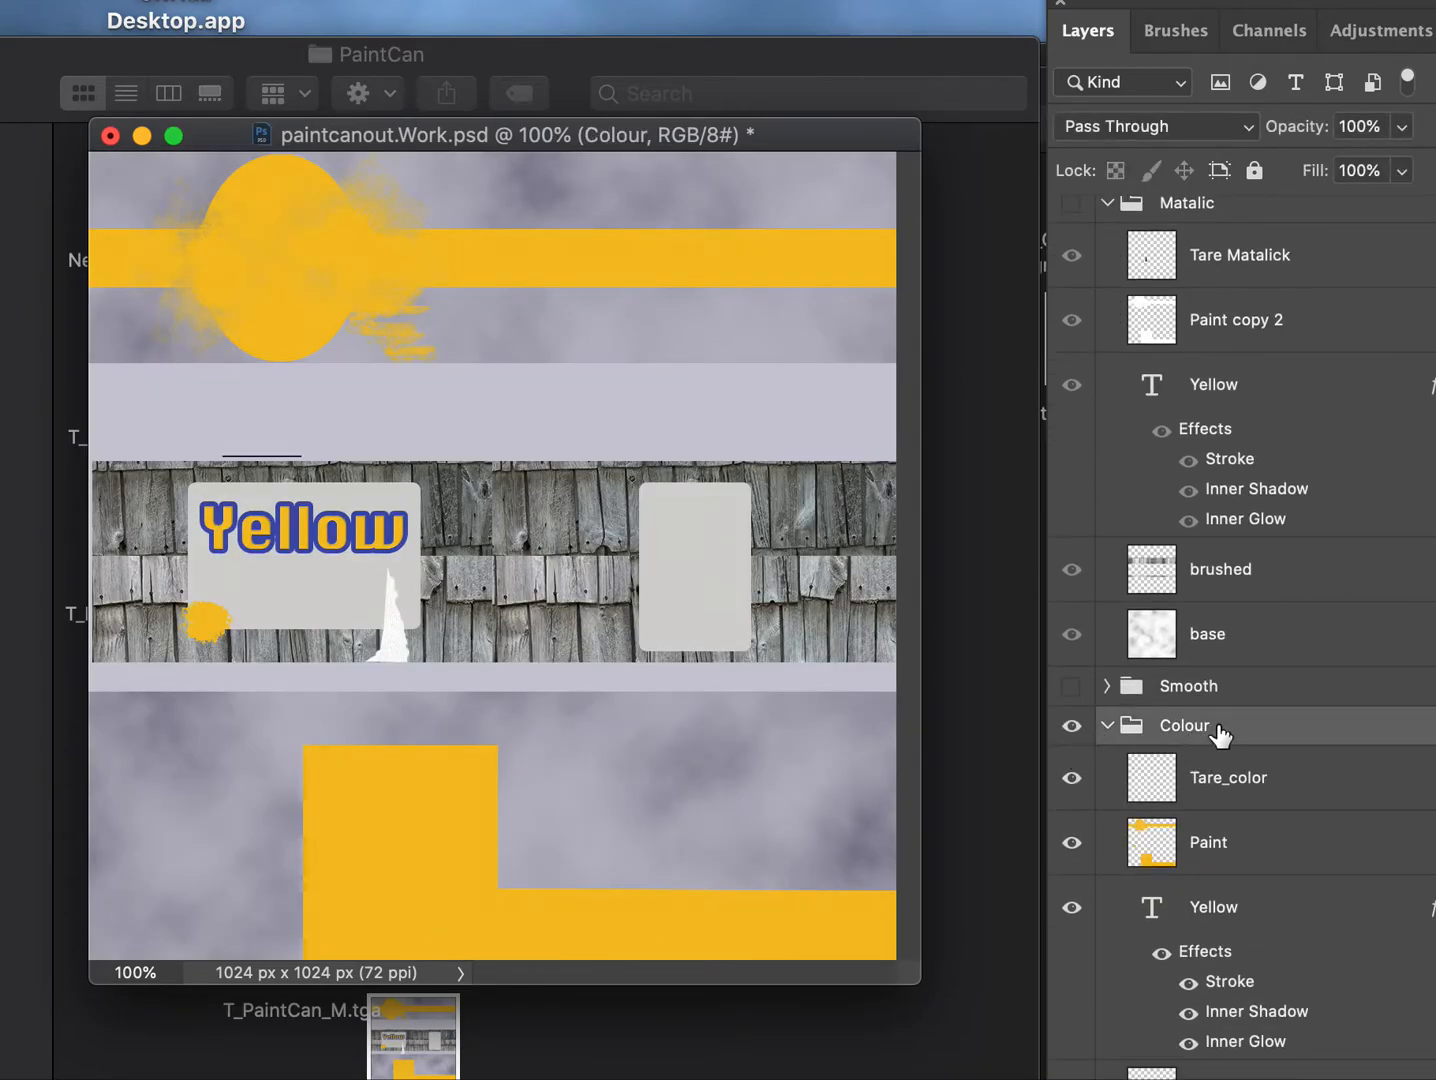
pyautogui.rightClick(1220, 733)
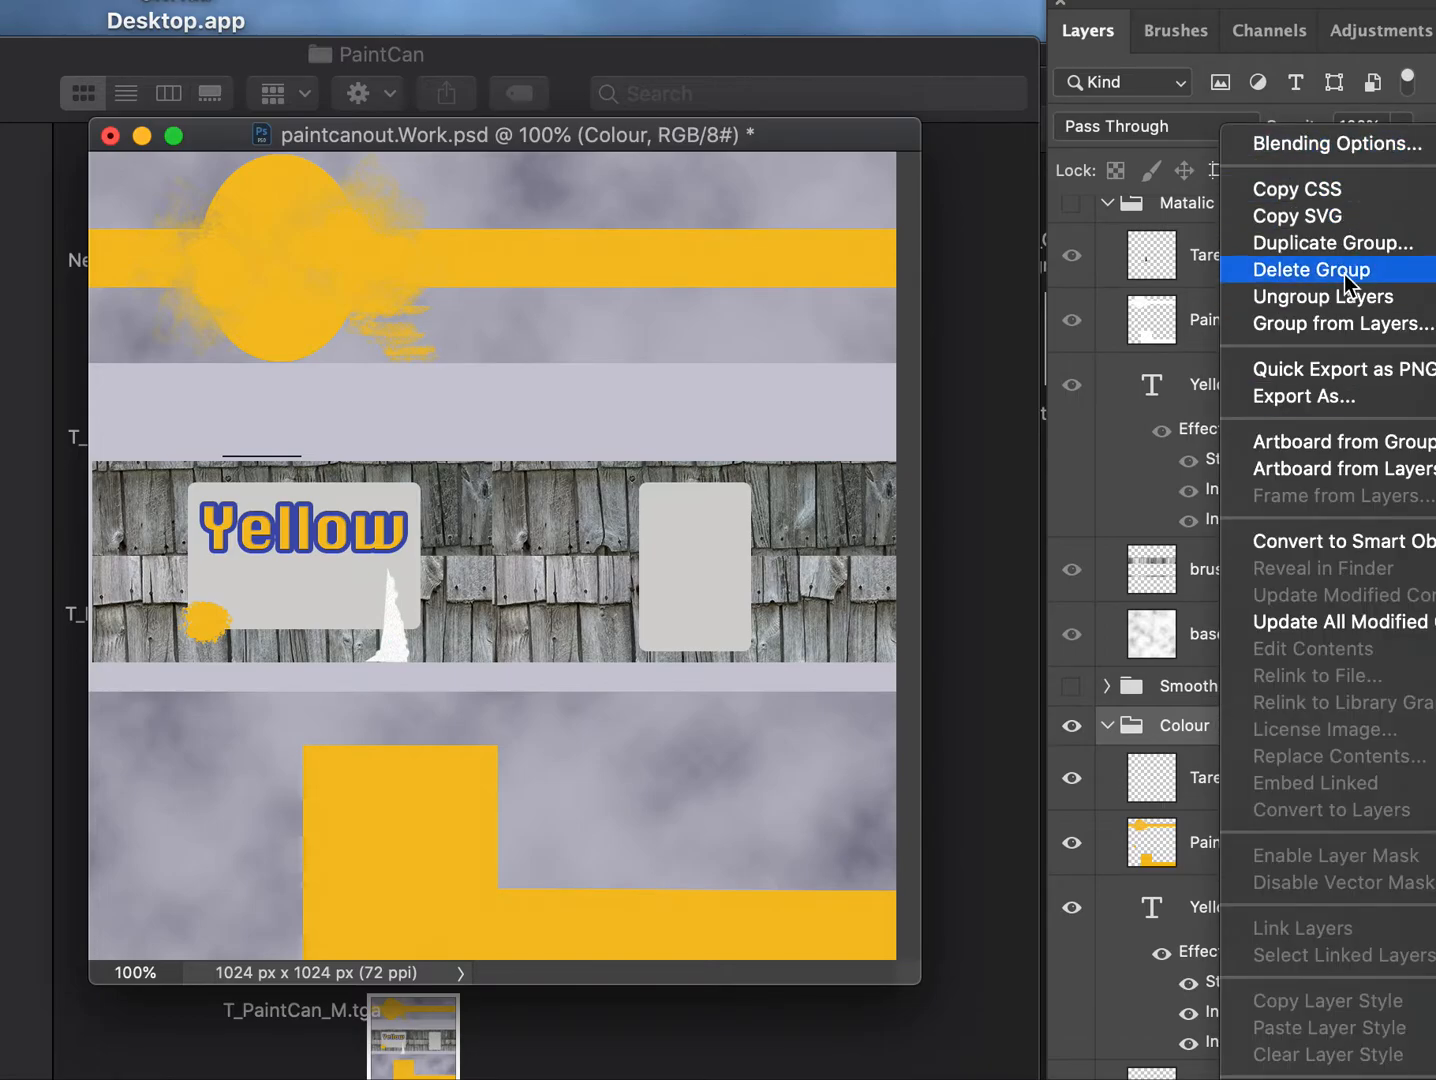
pyautogui.click(1346, 247)
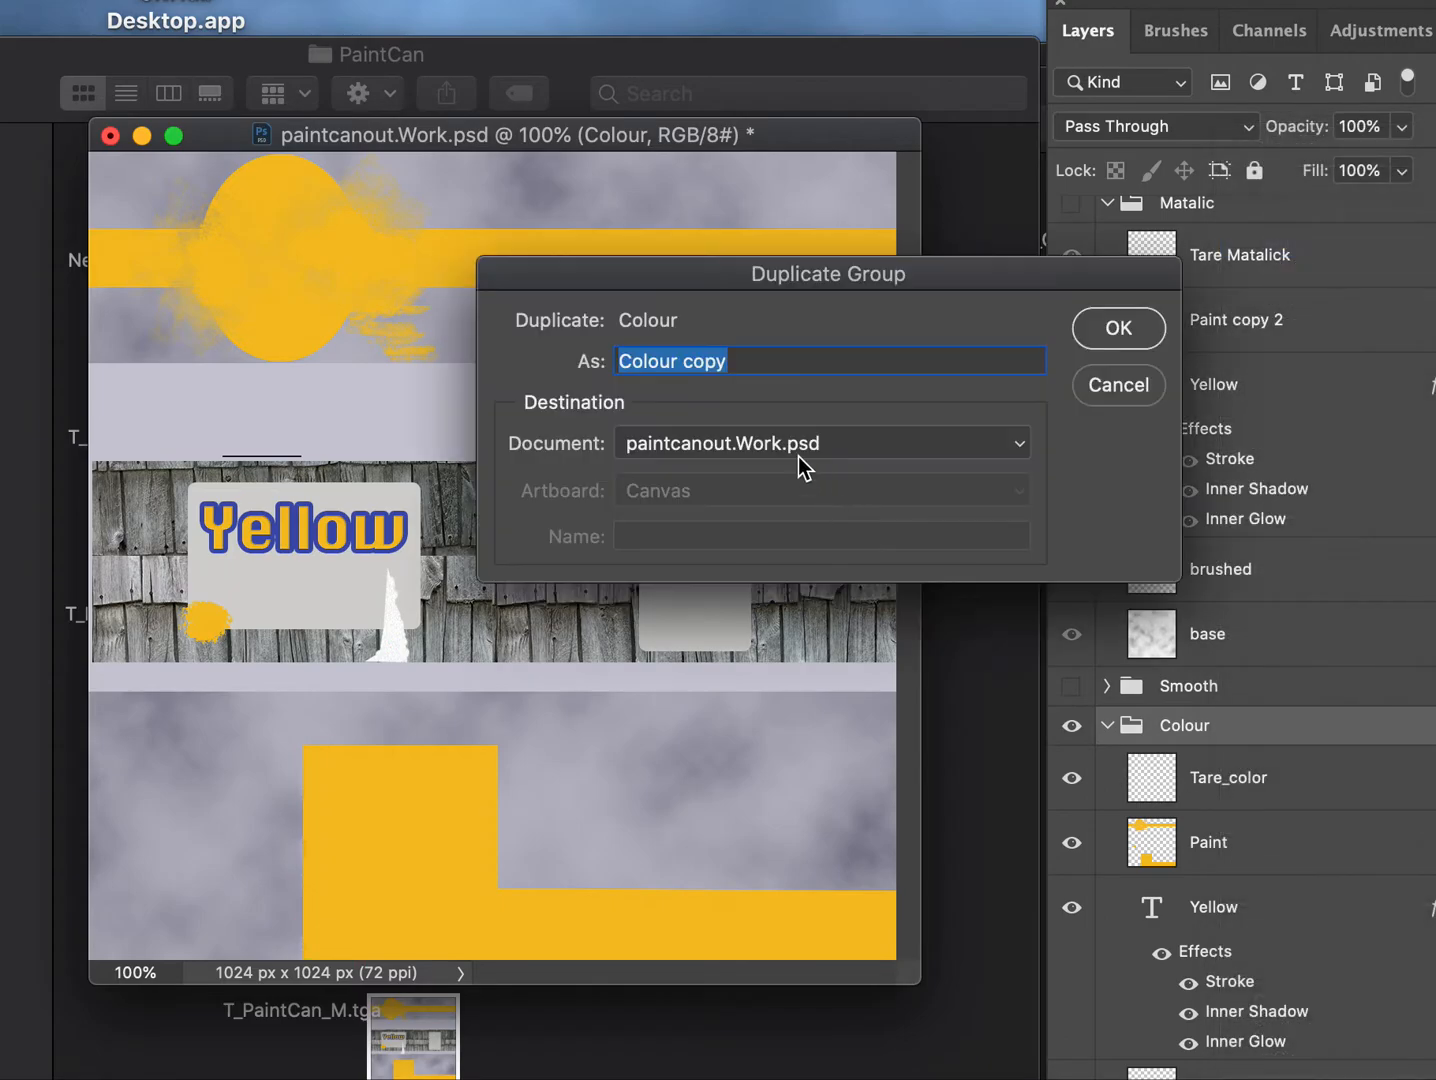
pyautogui.click(867, 463)
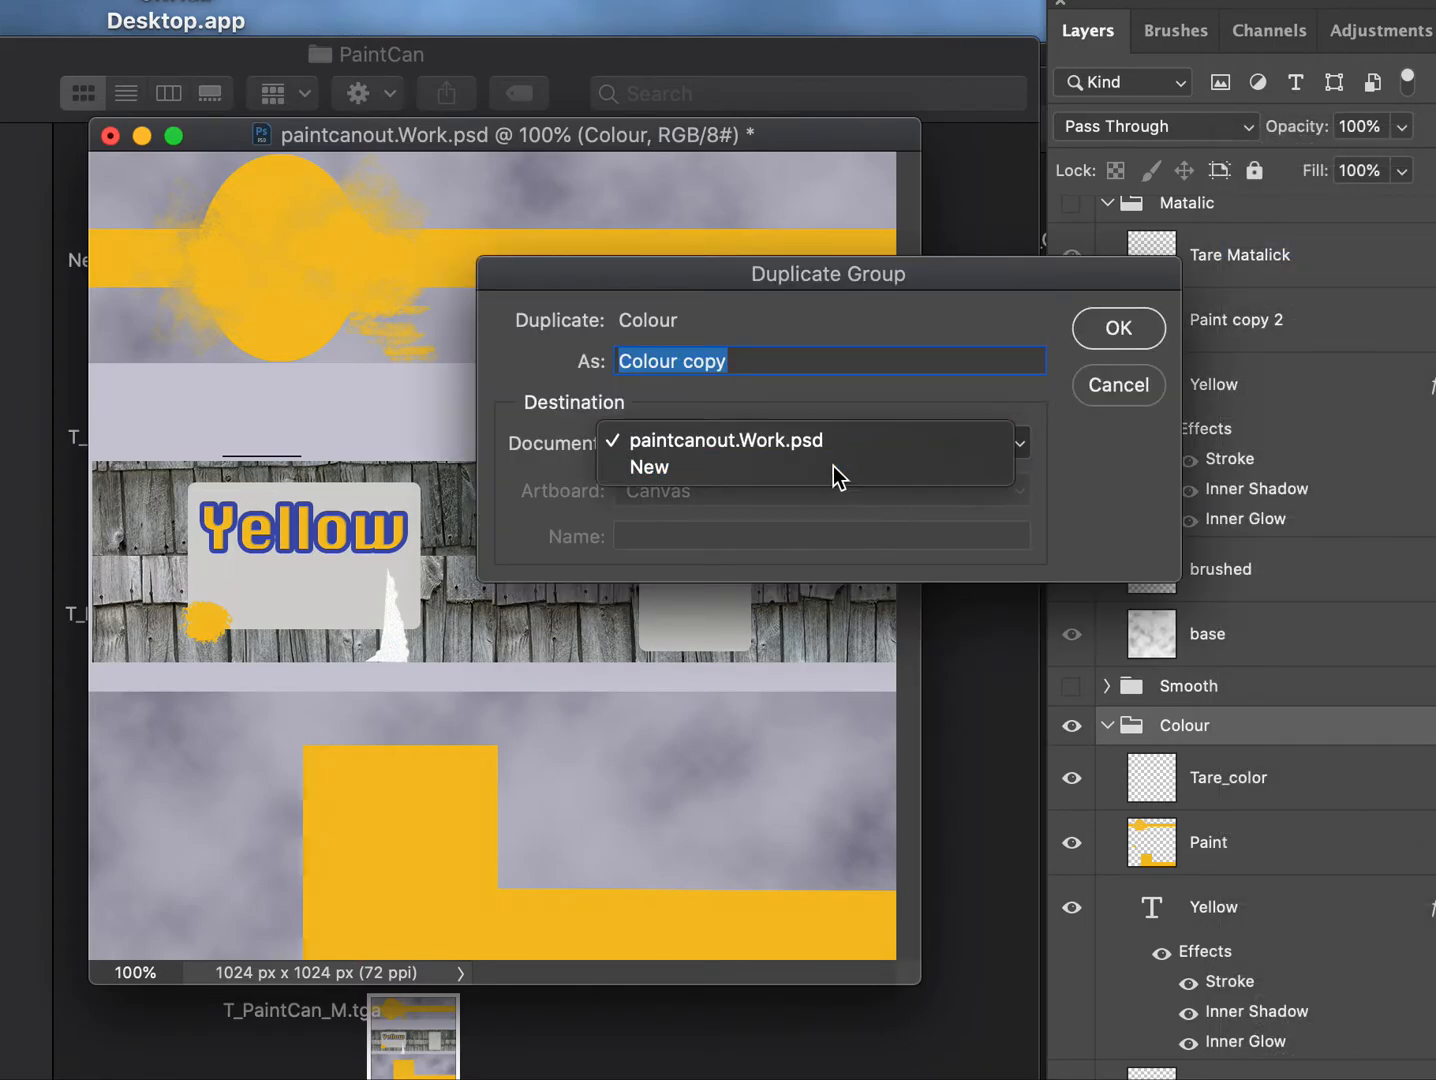
pyautogui.click(830, 480)
pyautogui.click(1118, 345)
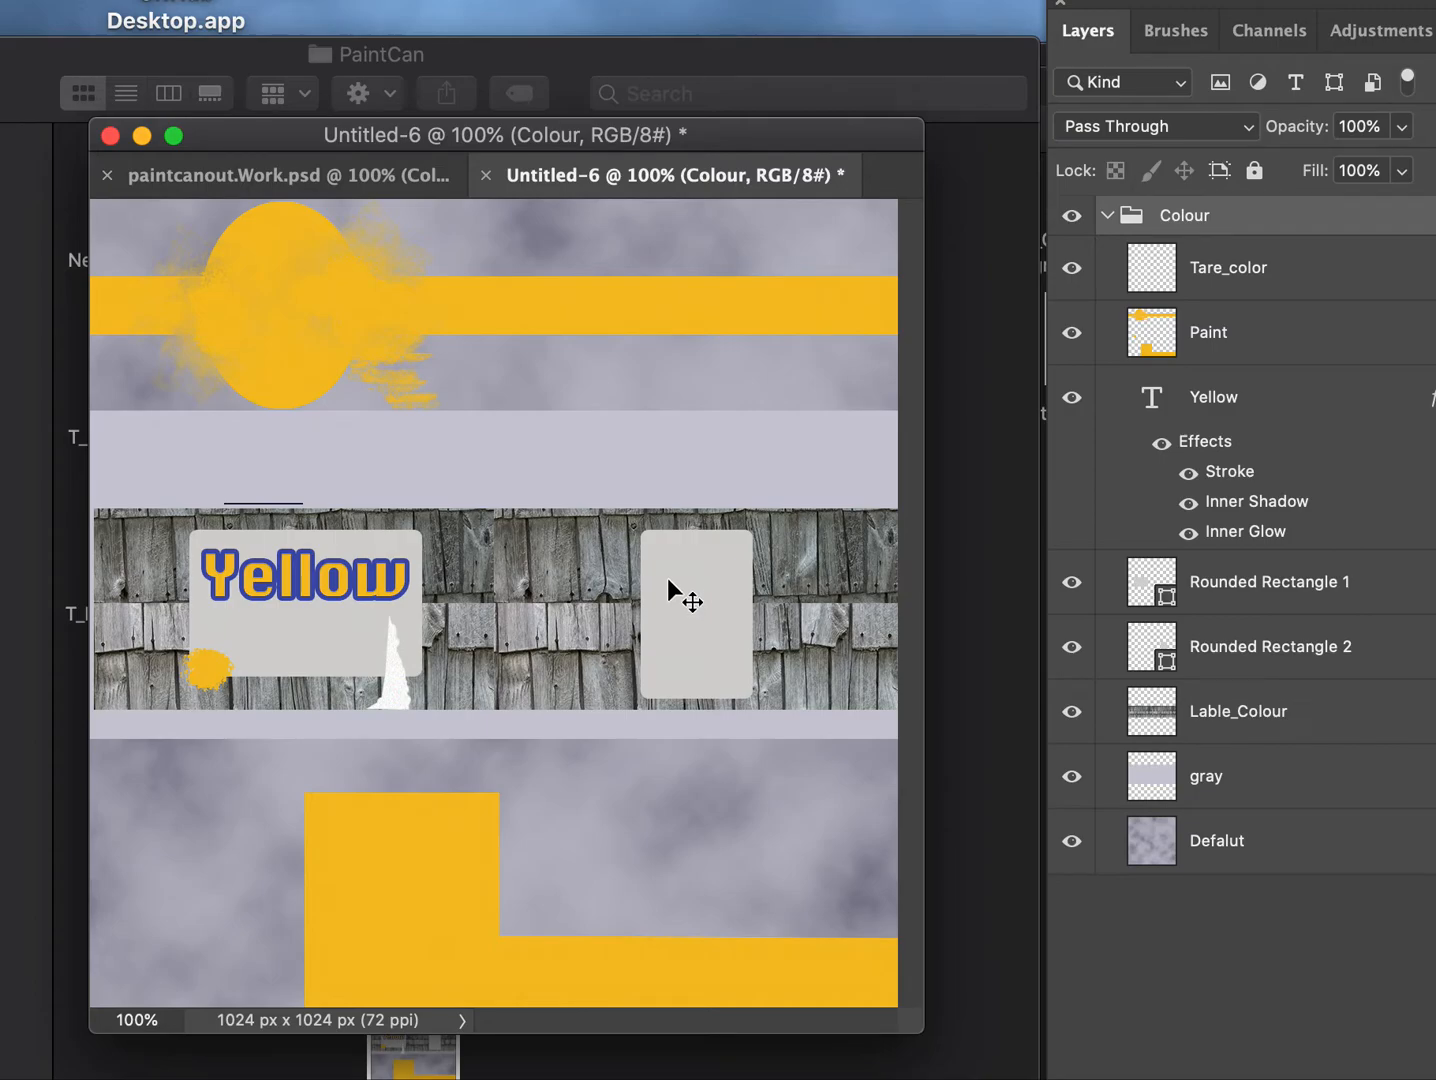
pyautogui.rightClick(1320, 217)
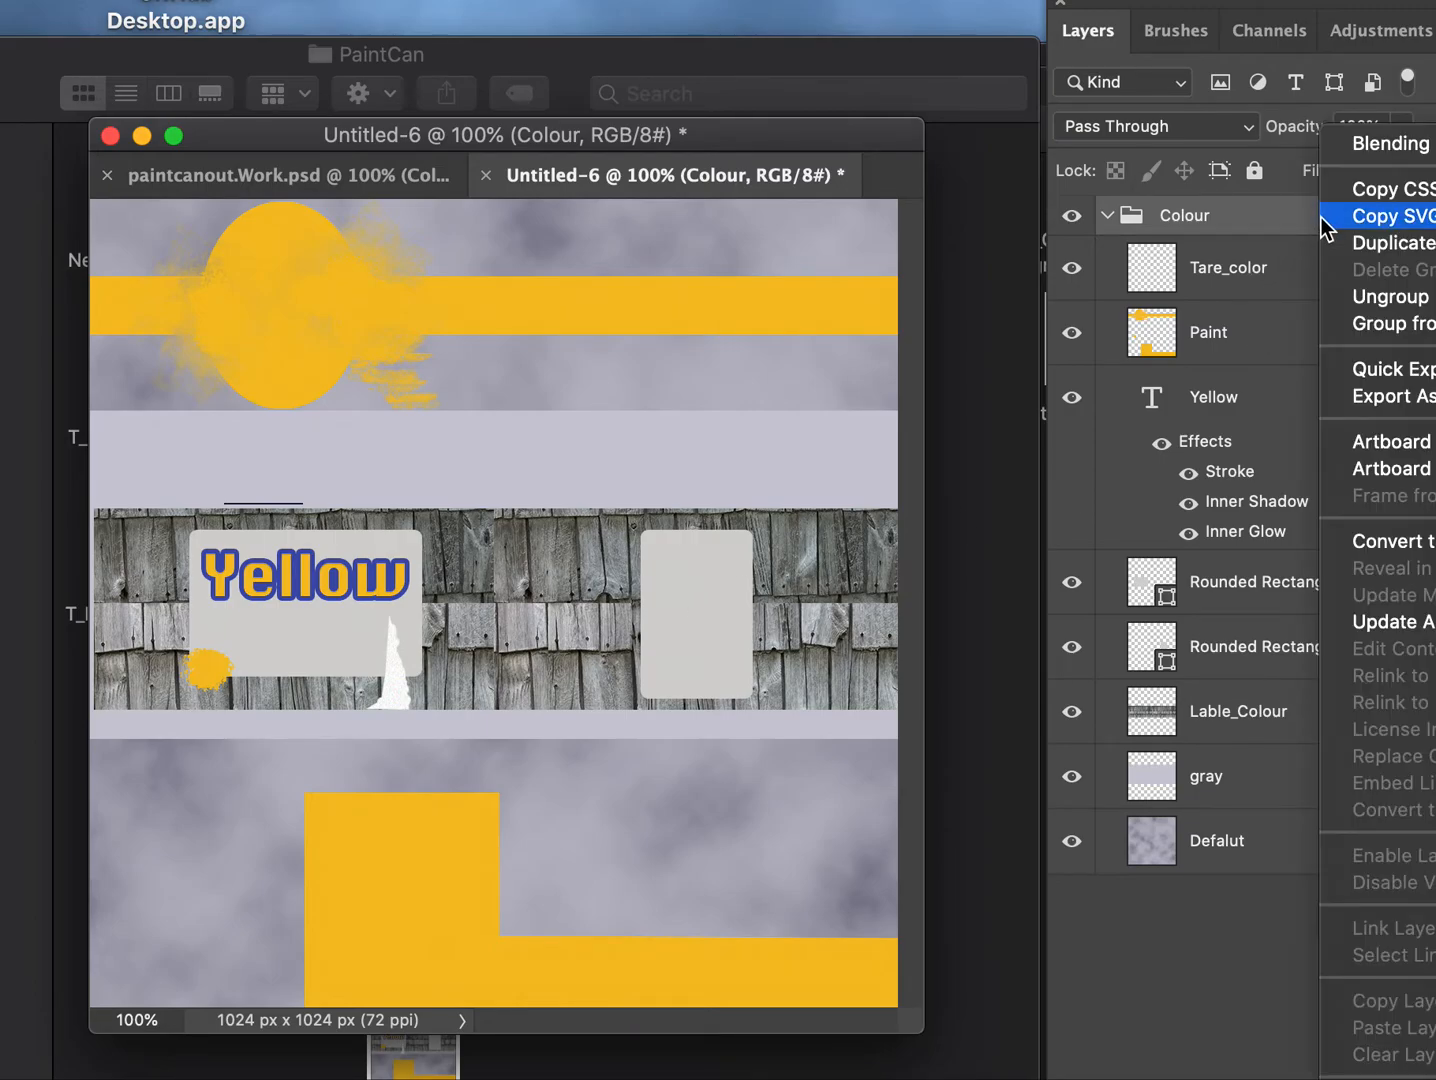
pyautogui.click(1242, 206)
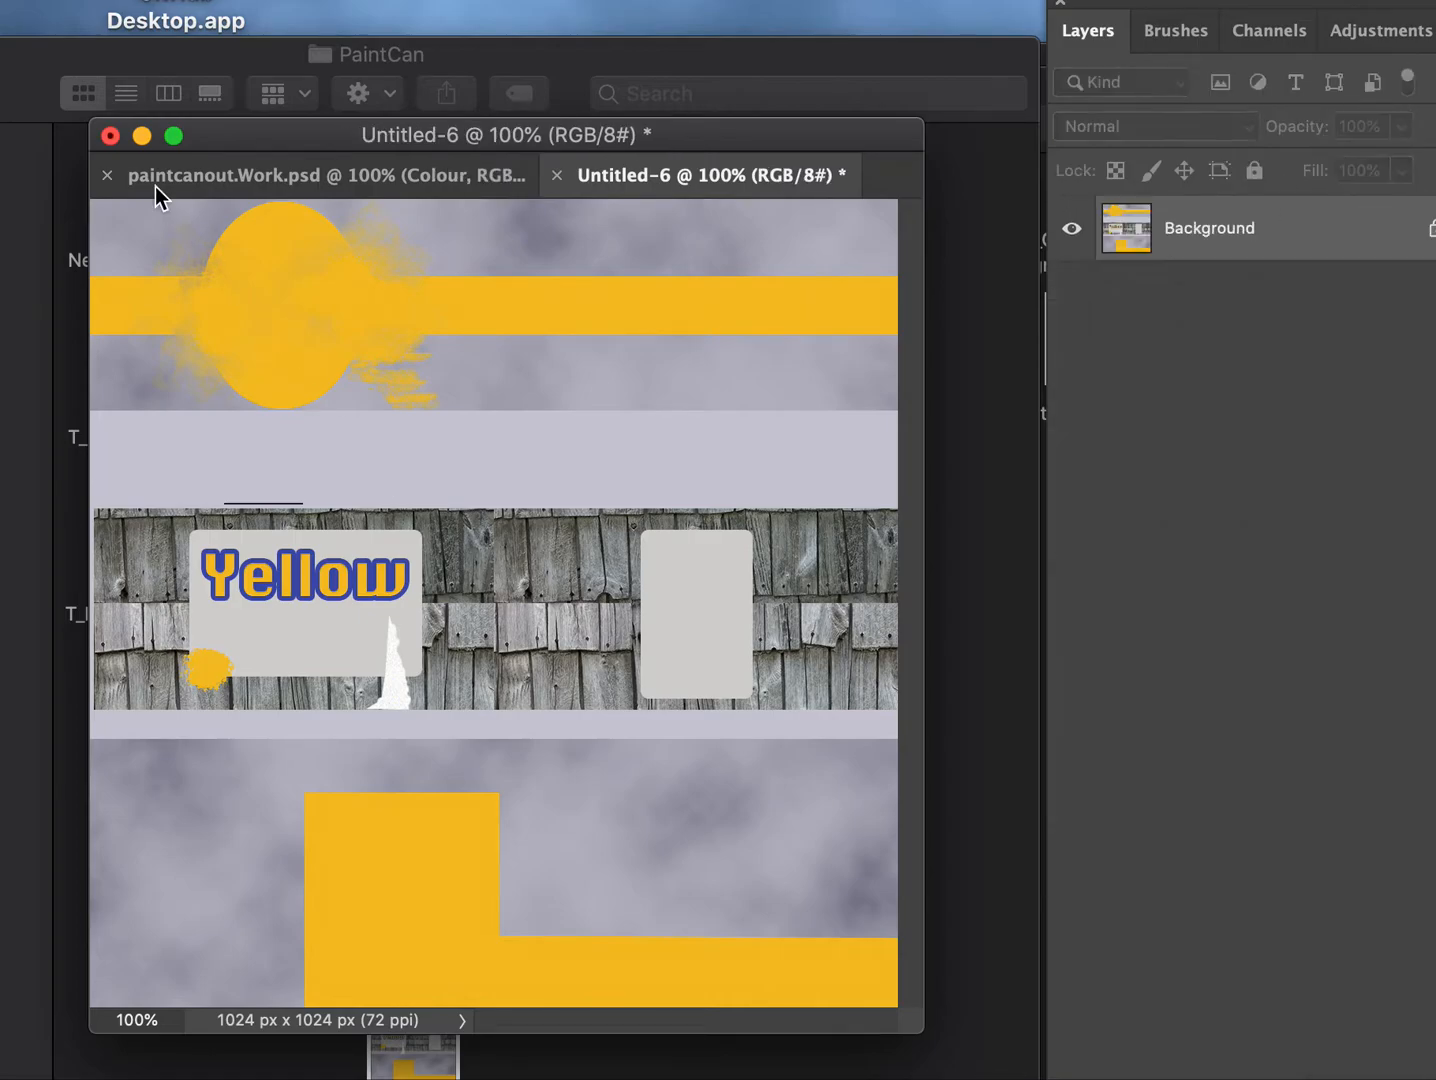
# Save the flattened colour document as T_PaintCan_C in PNG format in sourceimages with large file size, fastest saving, and close it.
pyautogui.click(0, 0)
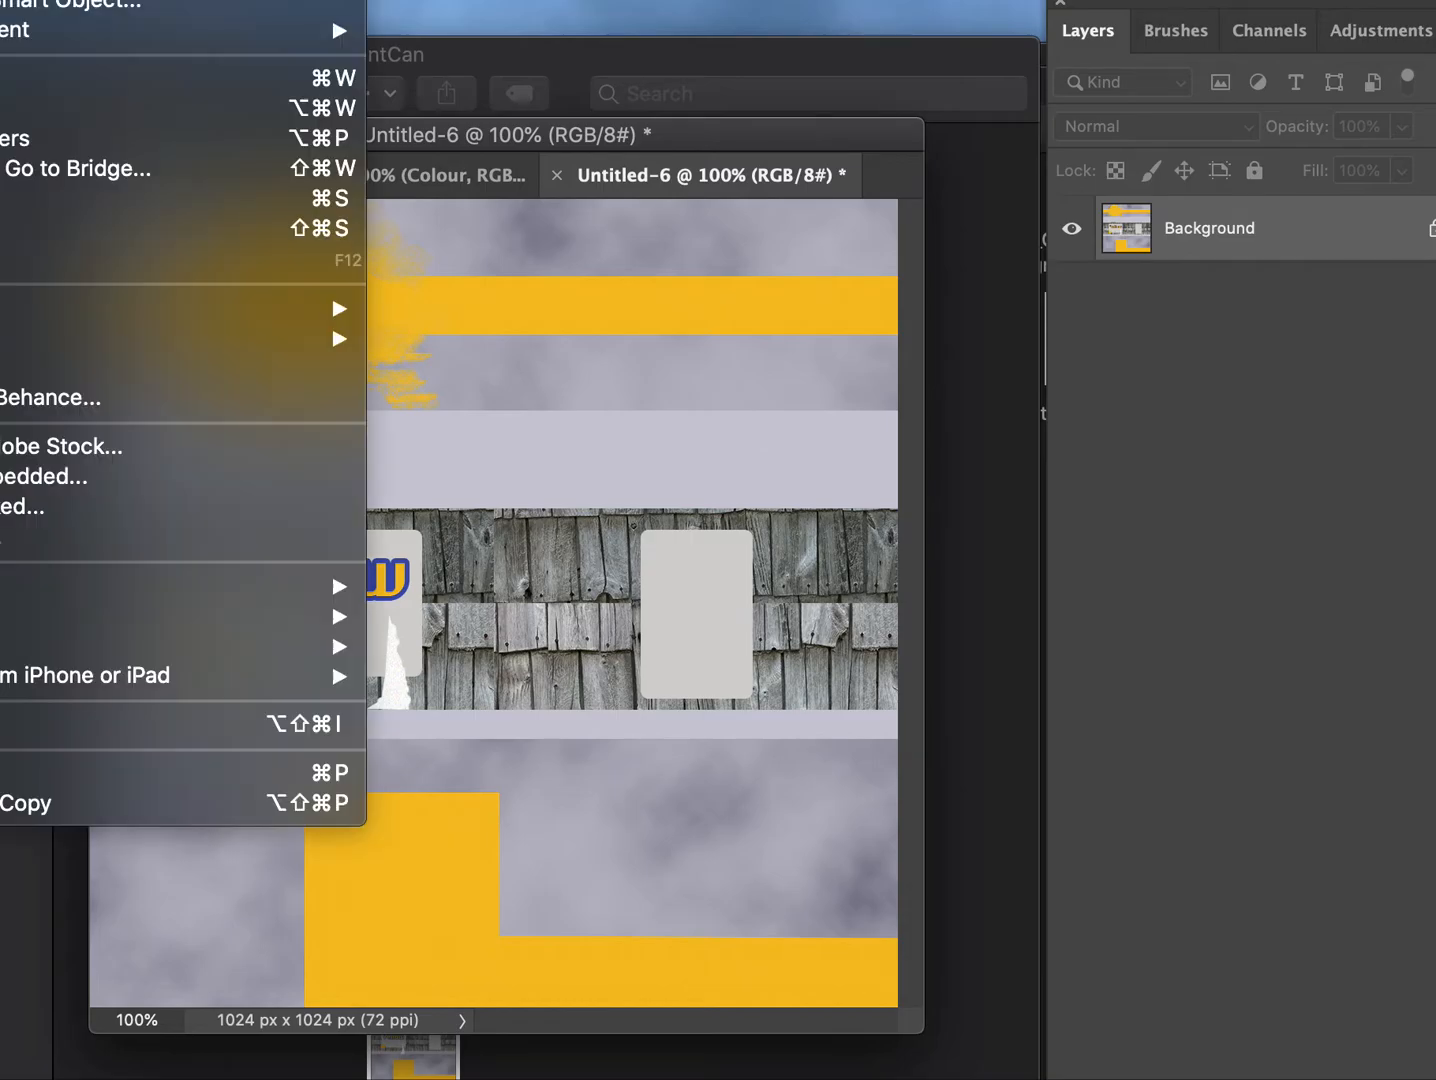
pyautogui.click(85, 232)
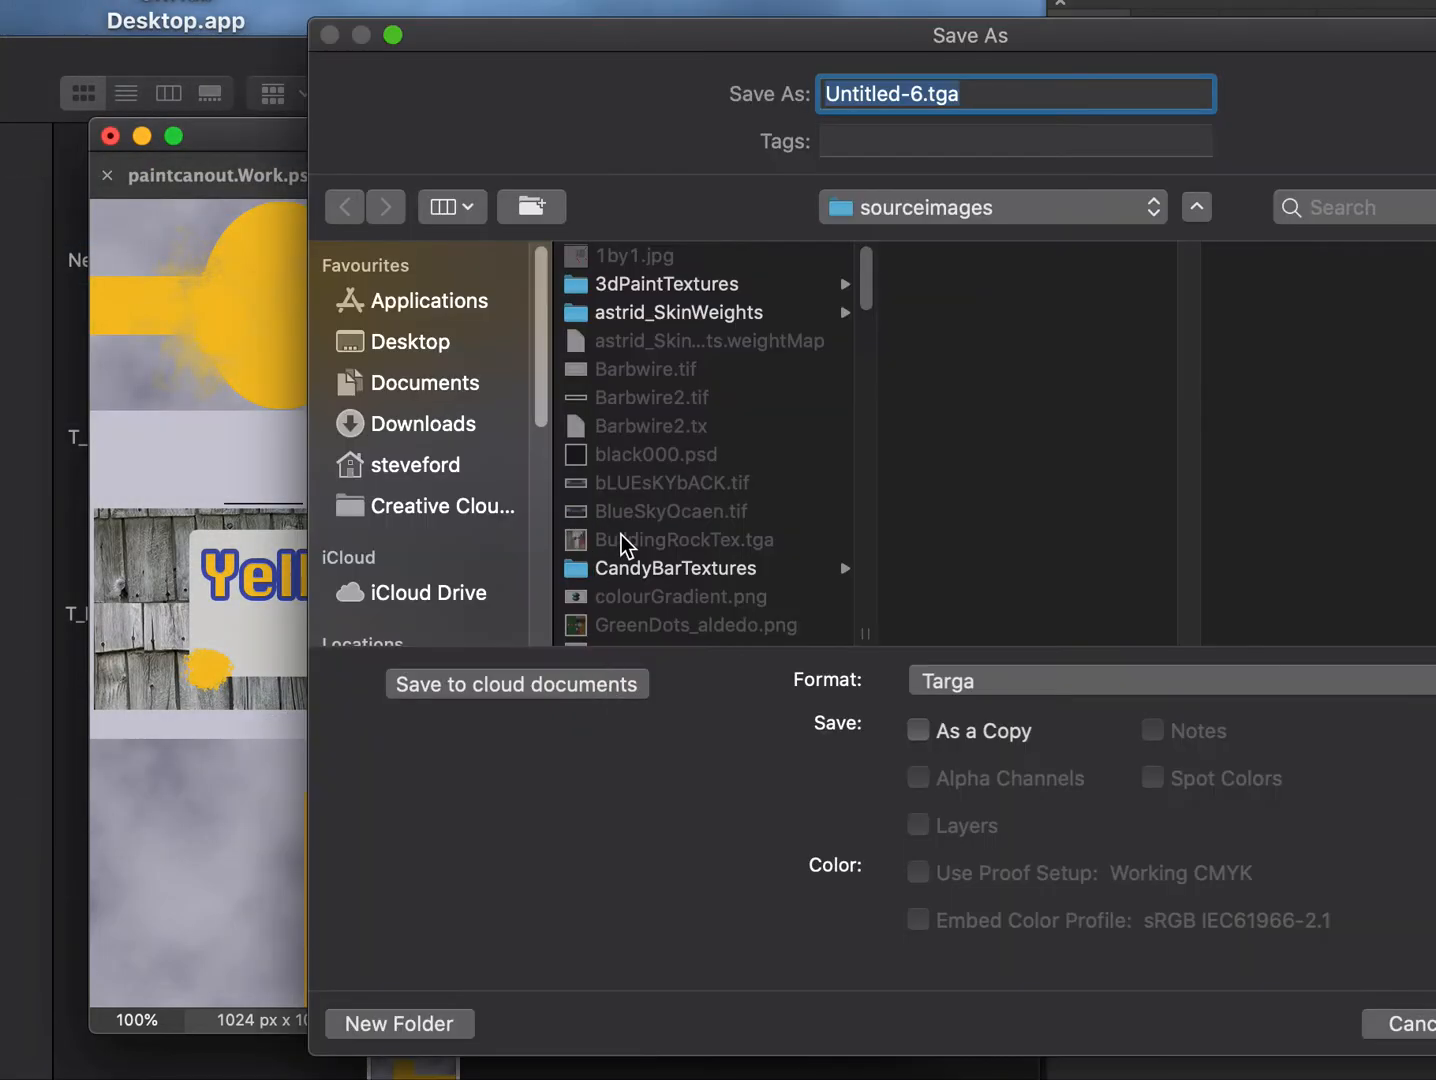
pyautogui.click(1002, 687)
pyautogui.click(1008, 597)
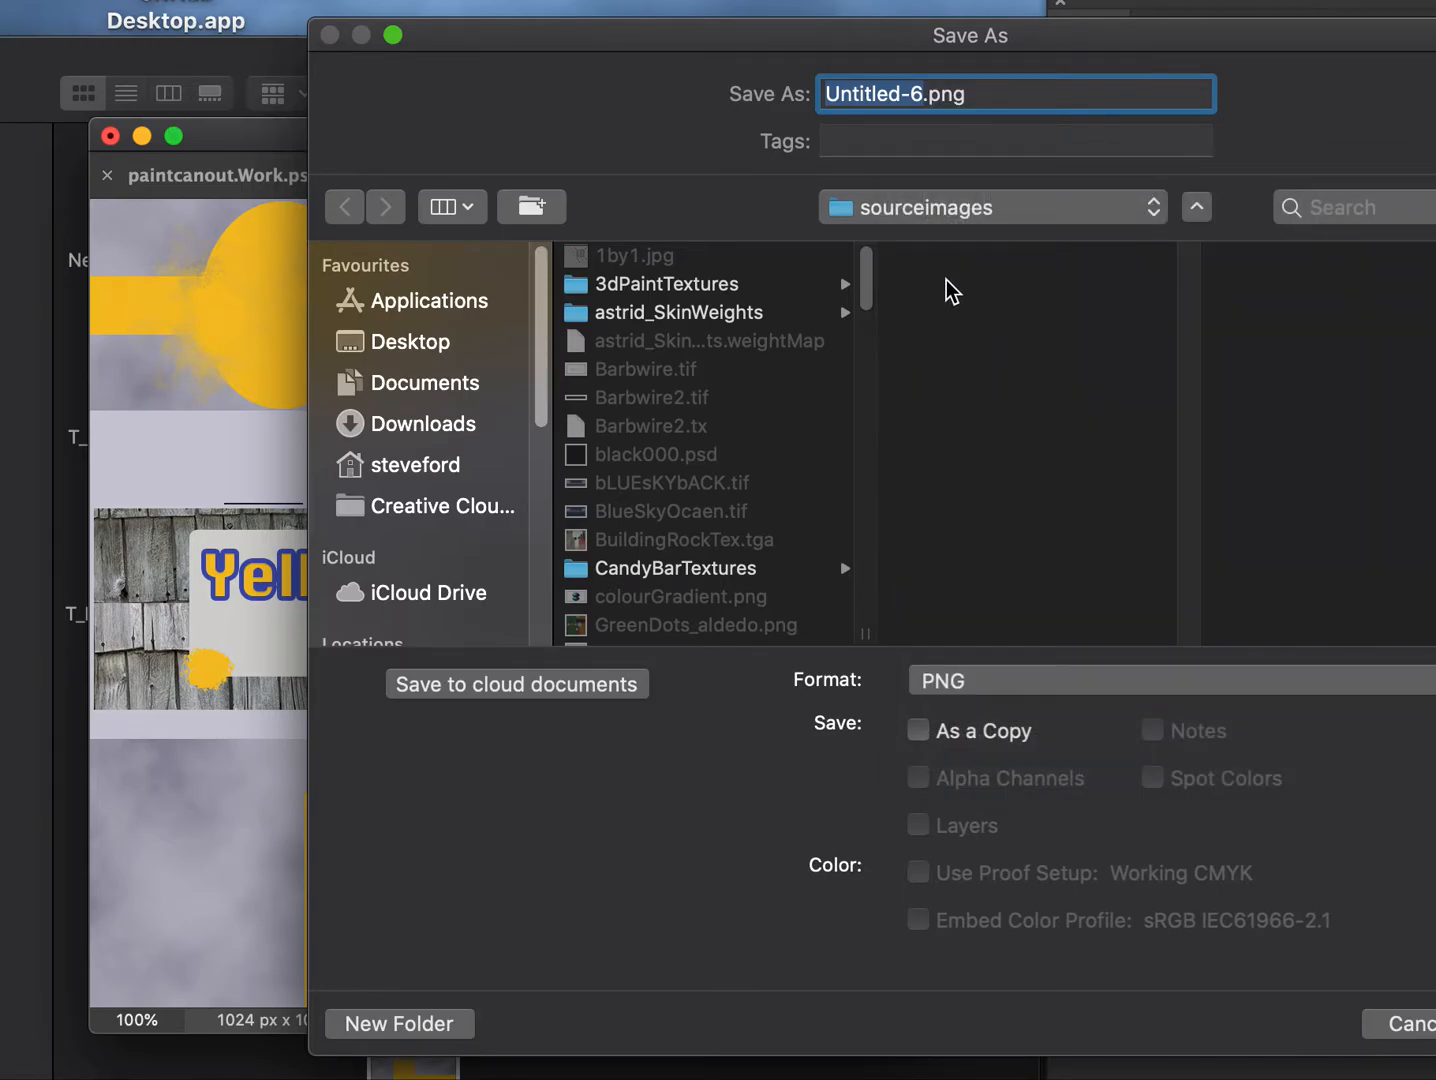
pyautogui.write('T_')
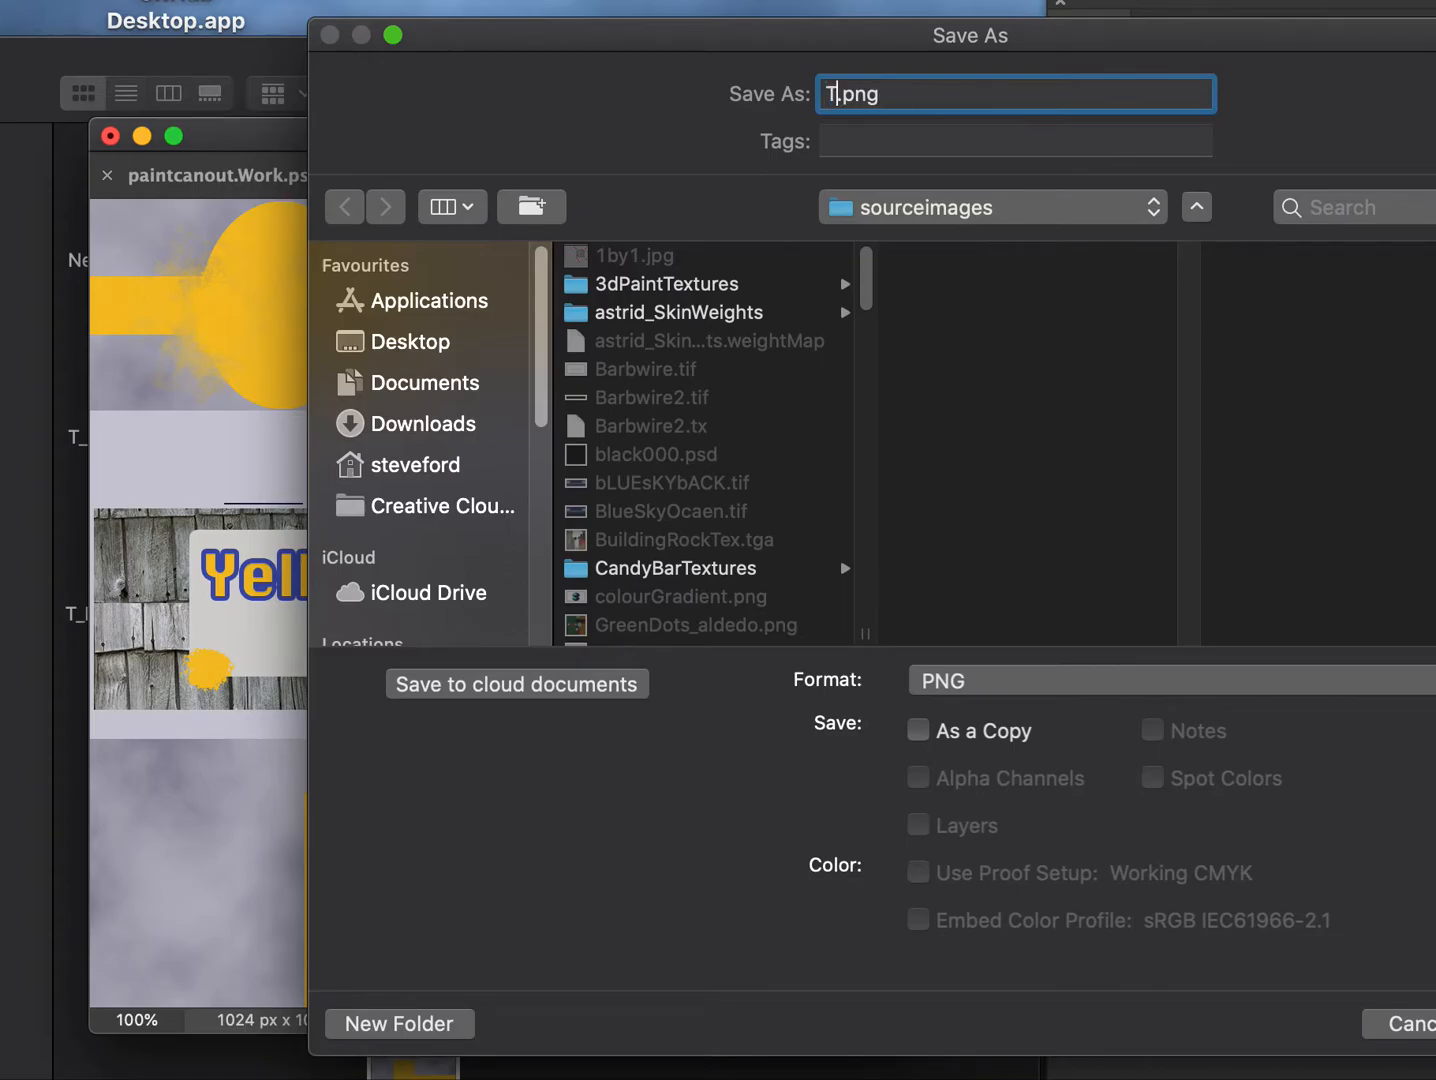
pyautogui.write('Paint')
pyautogui.write('Can')
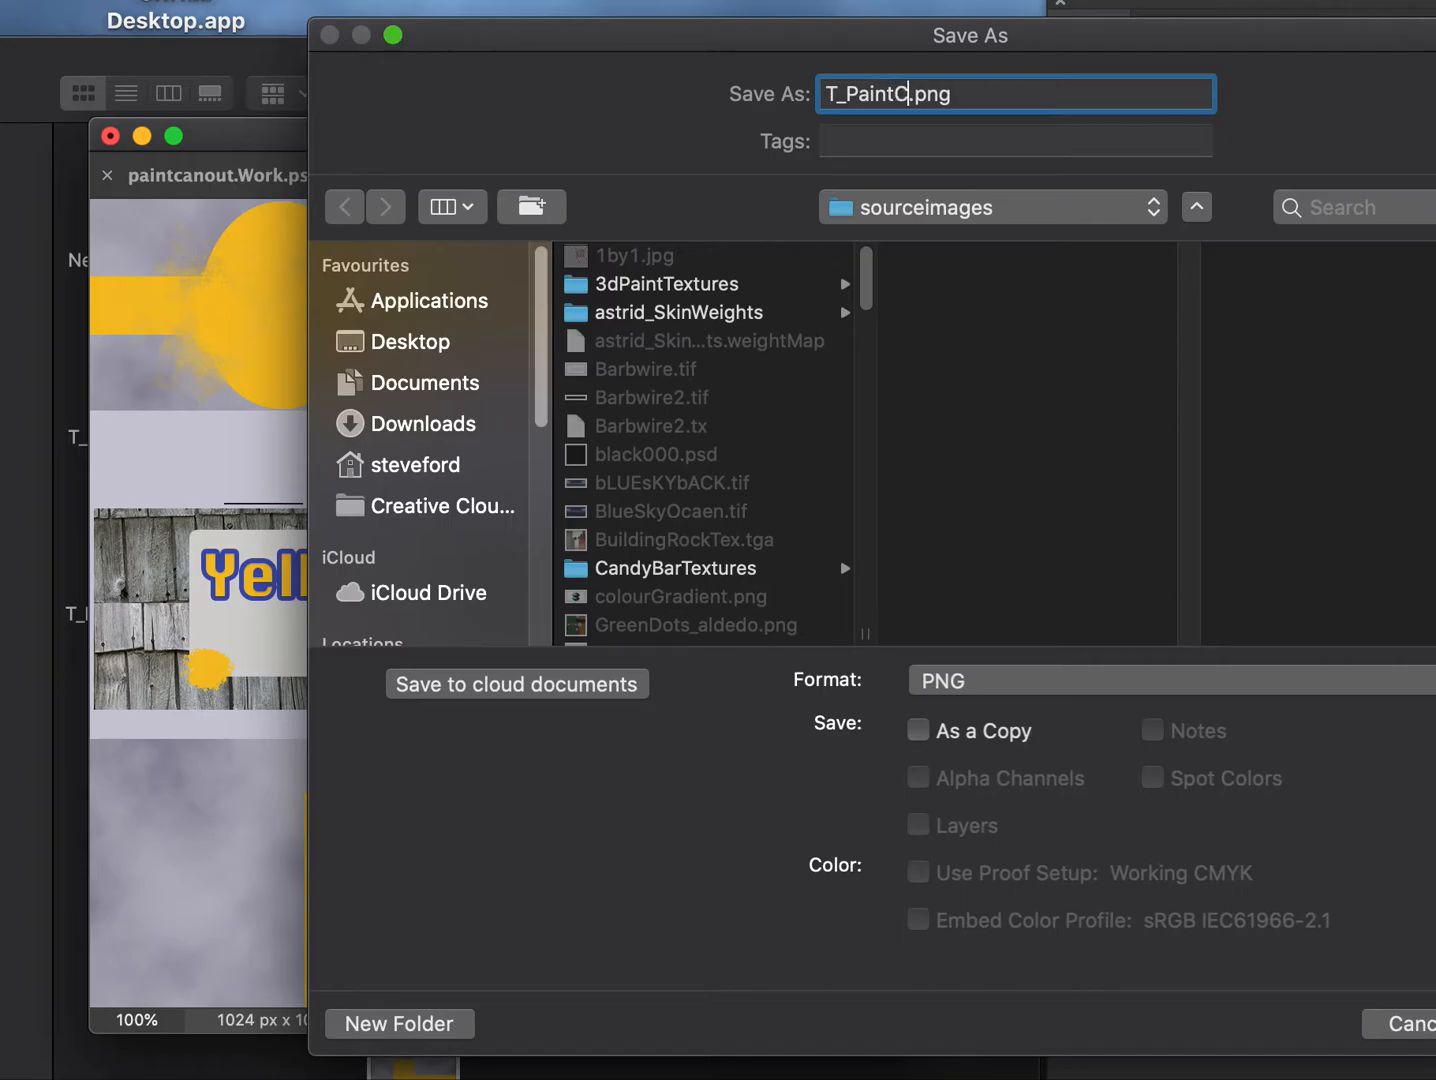
pyautogui.write('_C')
pyautogui.press('Return')
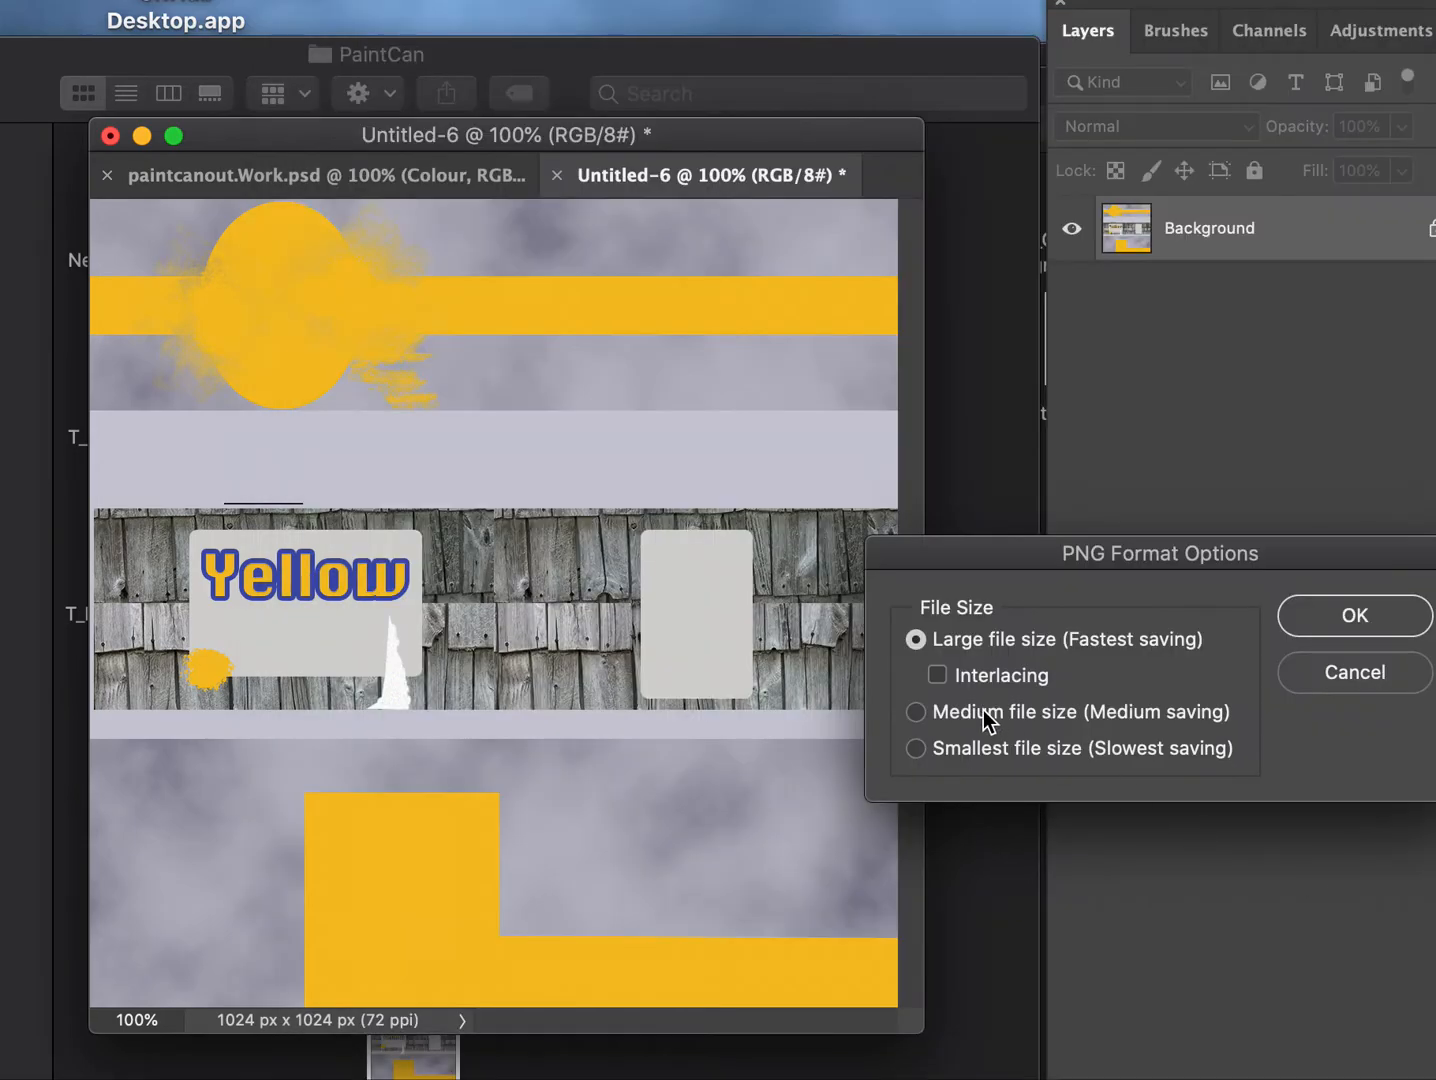
pyautogui.click(1356, 619)
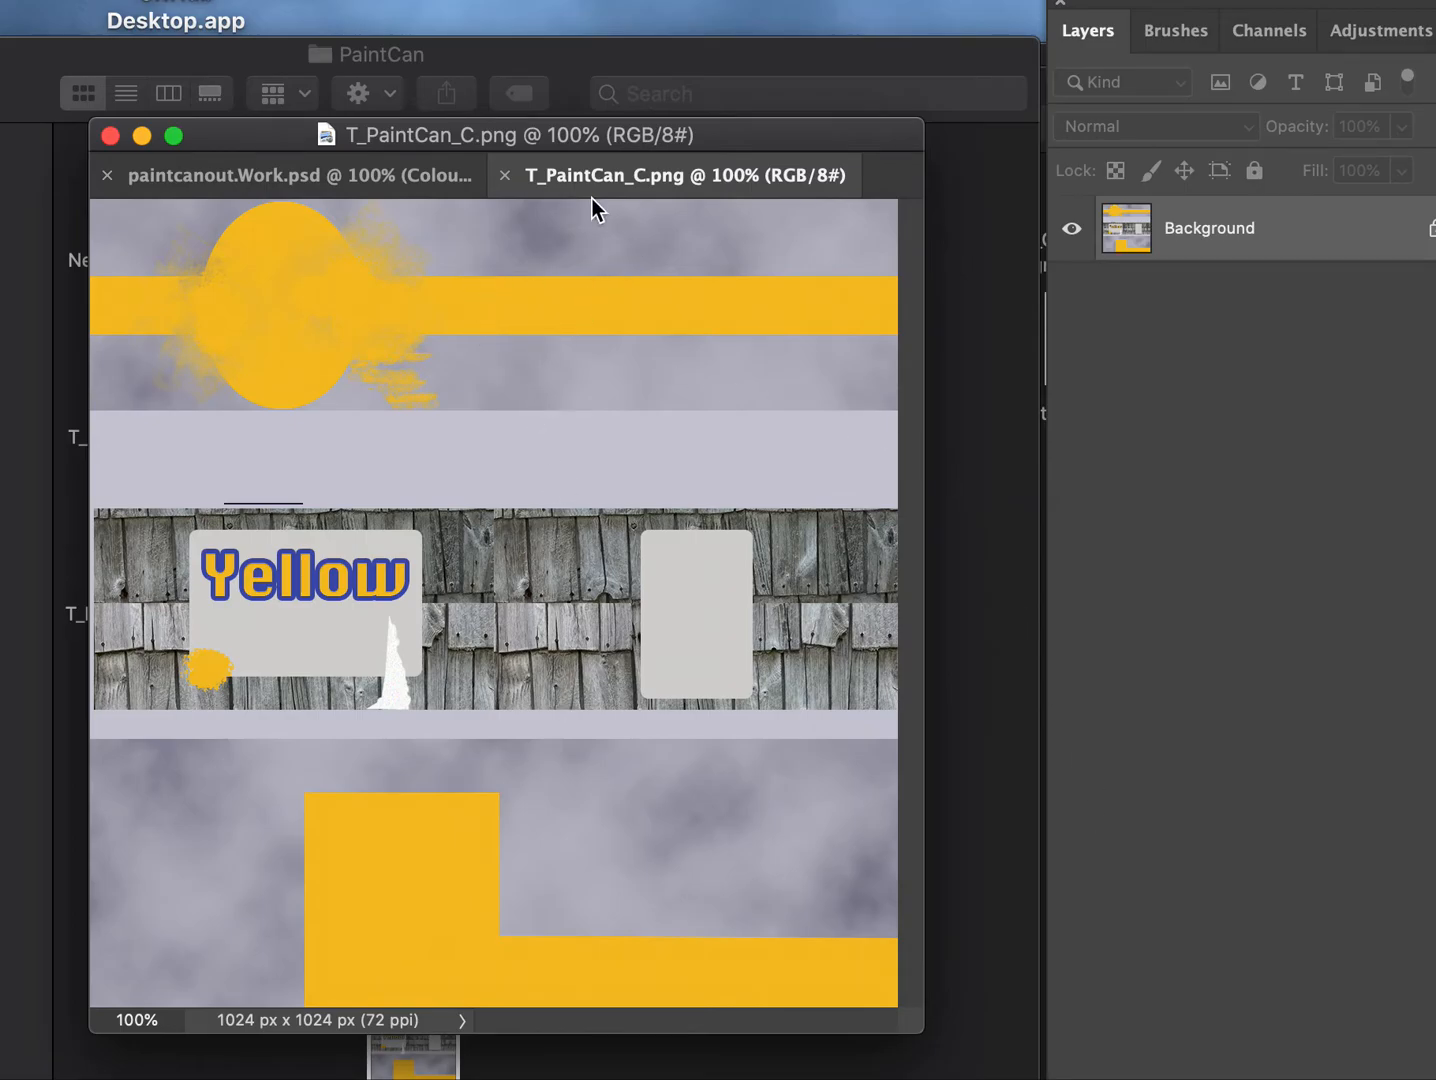
pyautogui.click(512, 174)
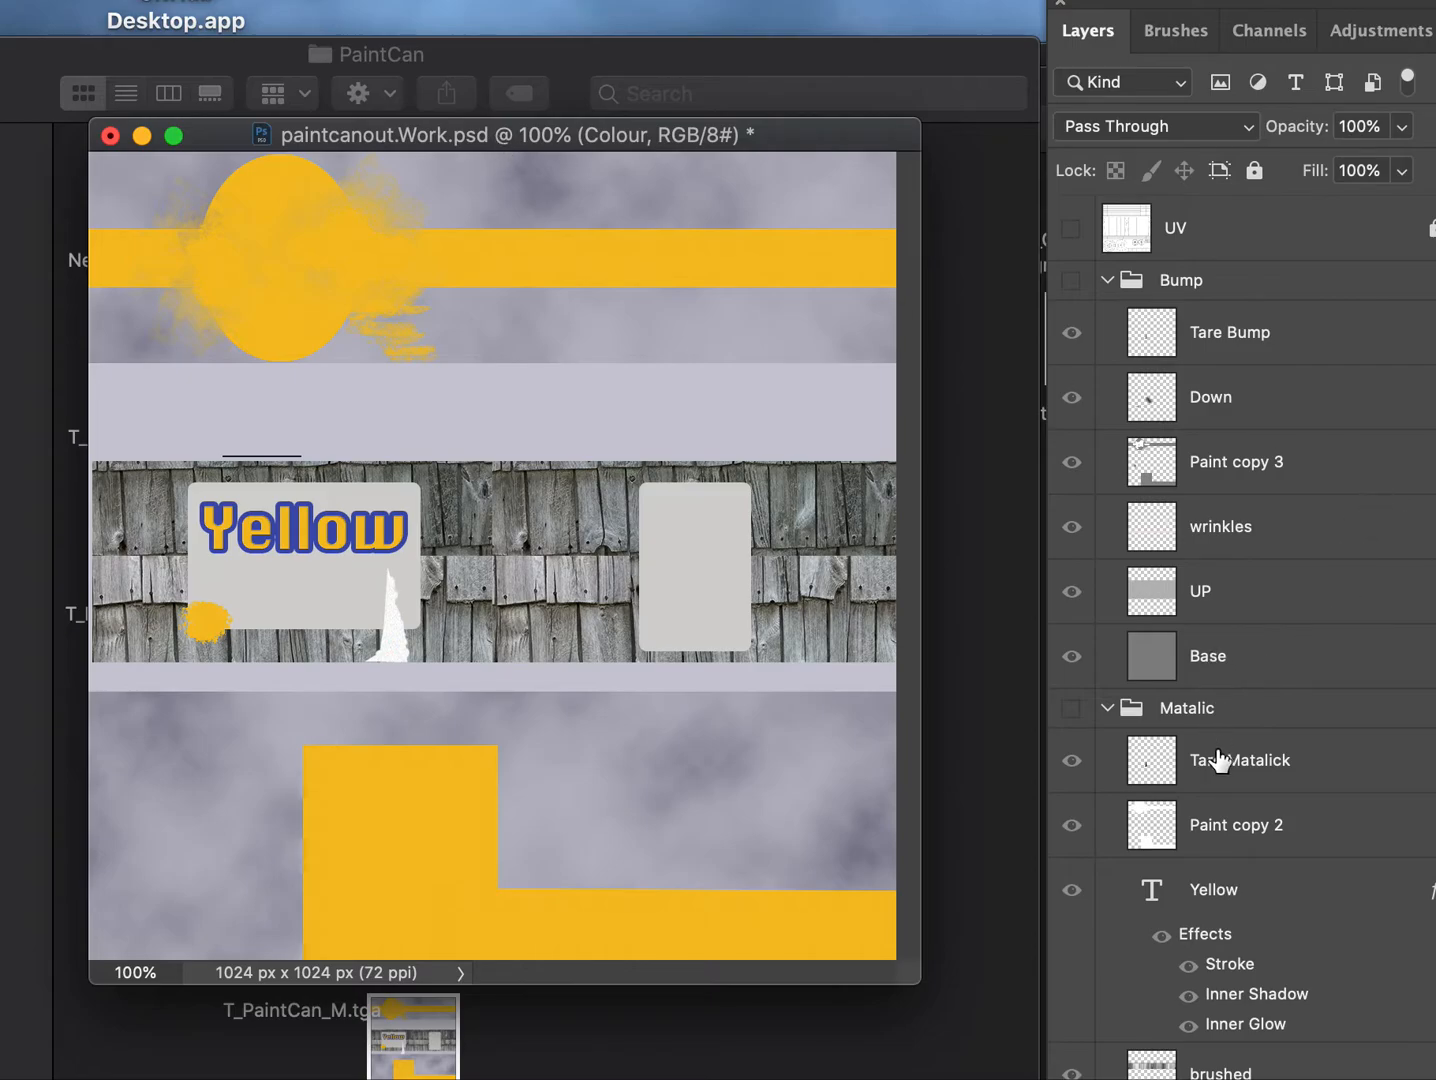
# Show the Matalic group and duplicate it into a new document.
pyautogui.click(1125, 714)
pyautogui.click(1072, 708)
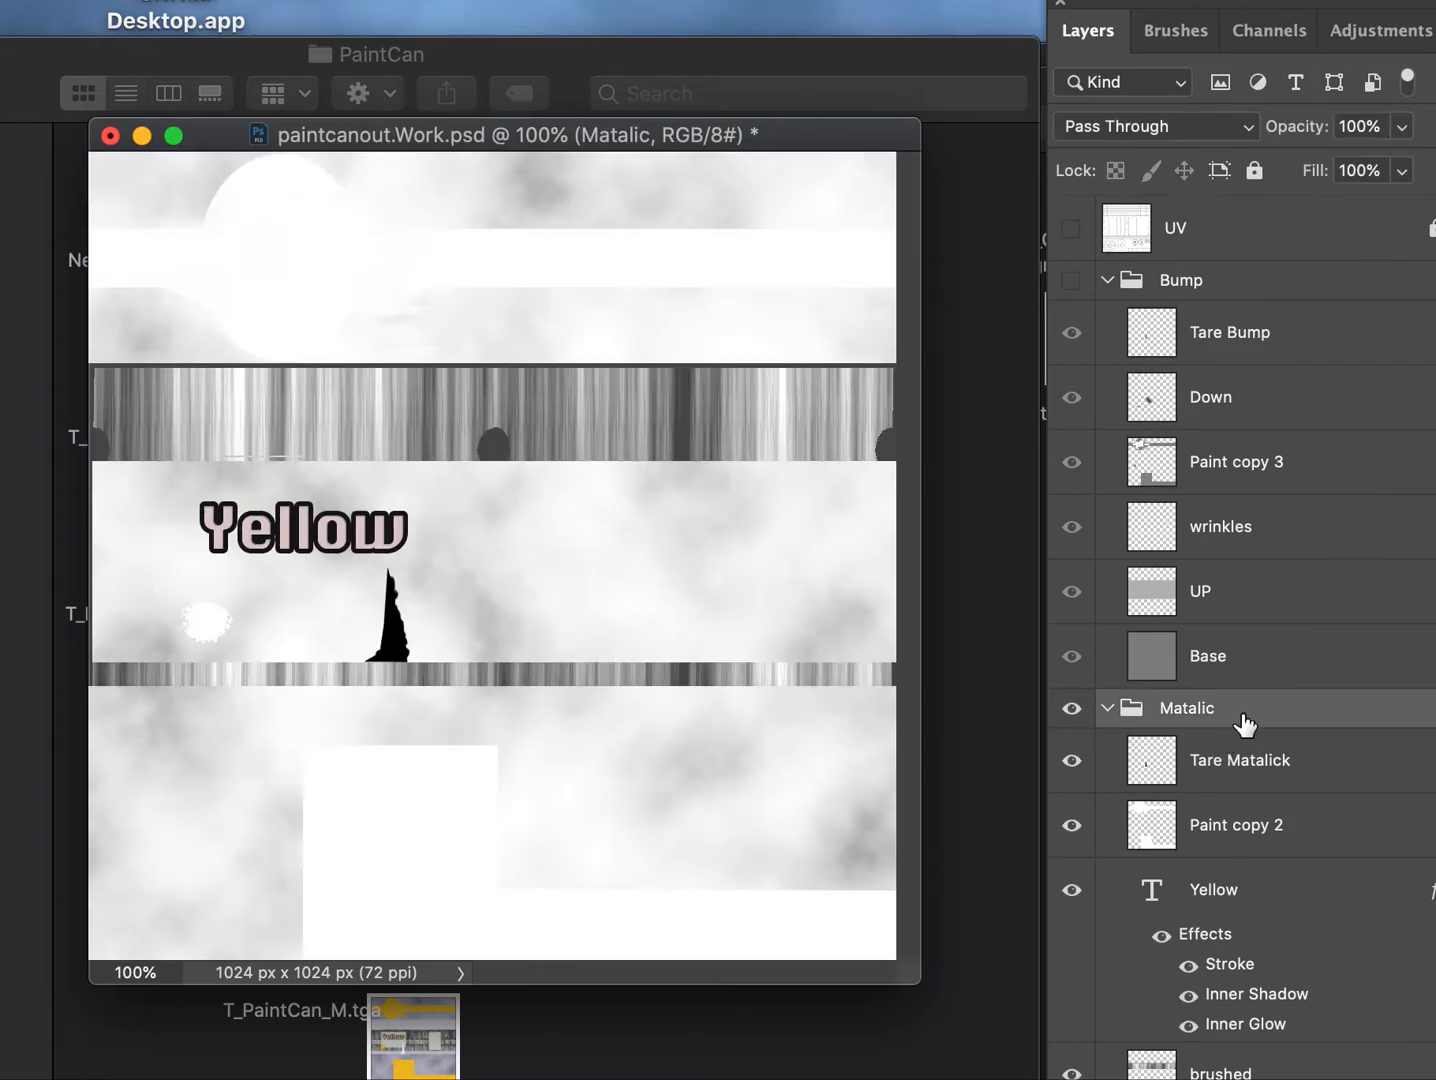
pyautogui.rightClick(1245, 722)
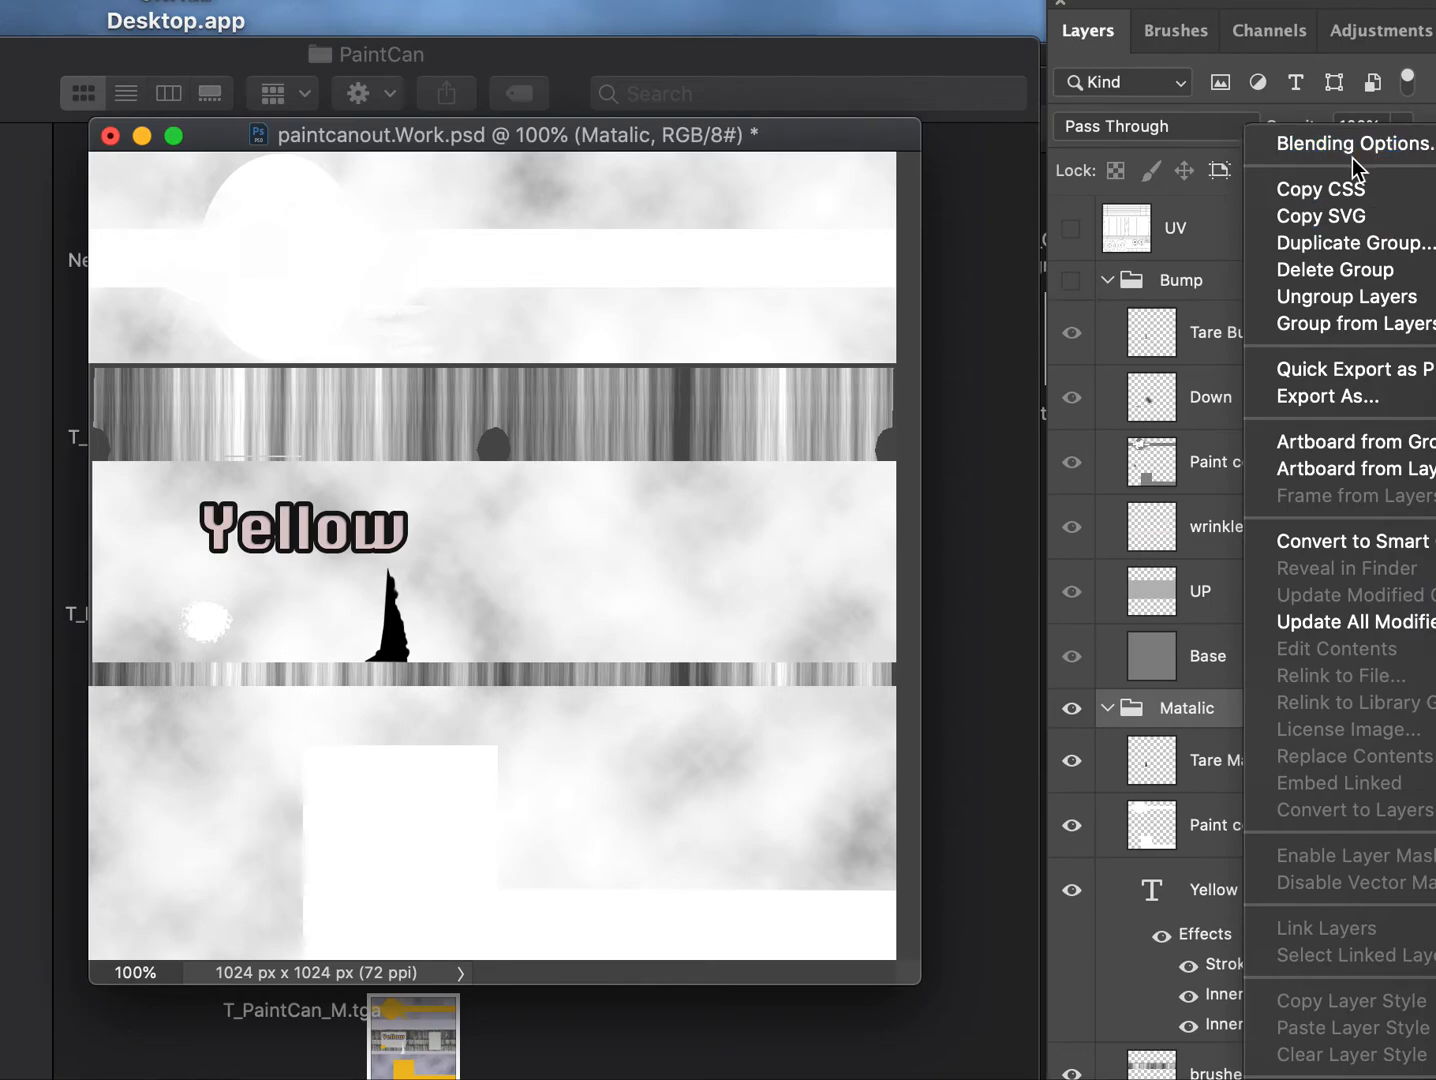
pyautogui.click(1346, 243)
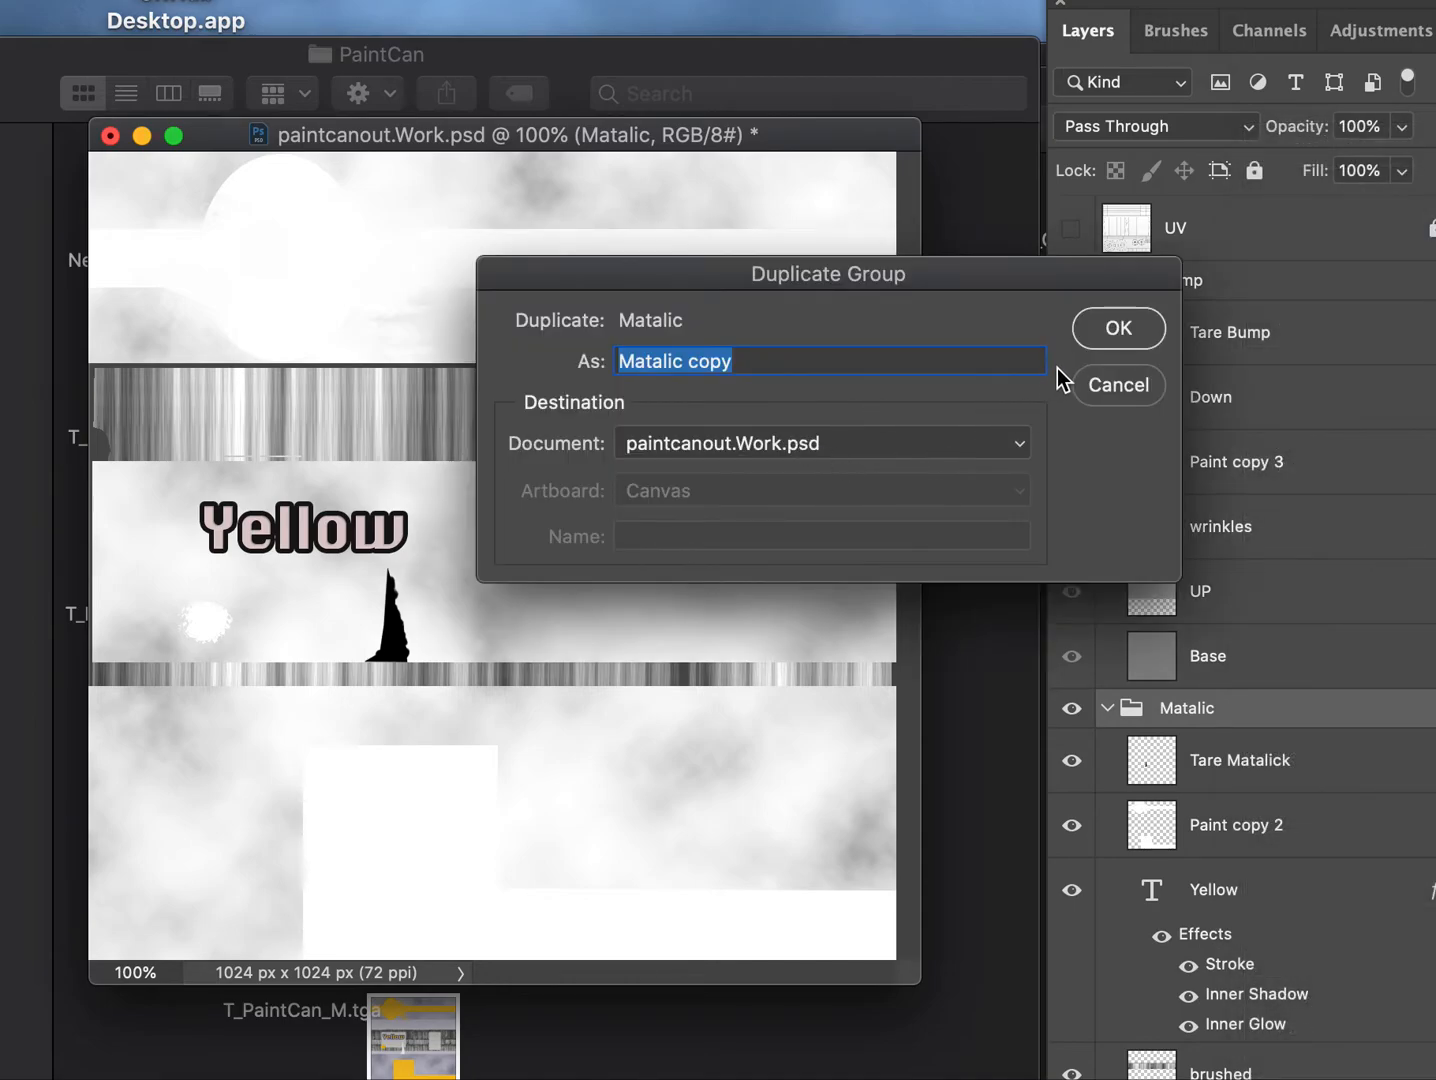
pyautogui.click(931, 446)
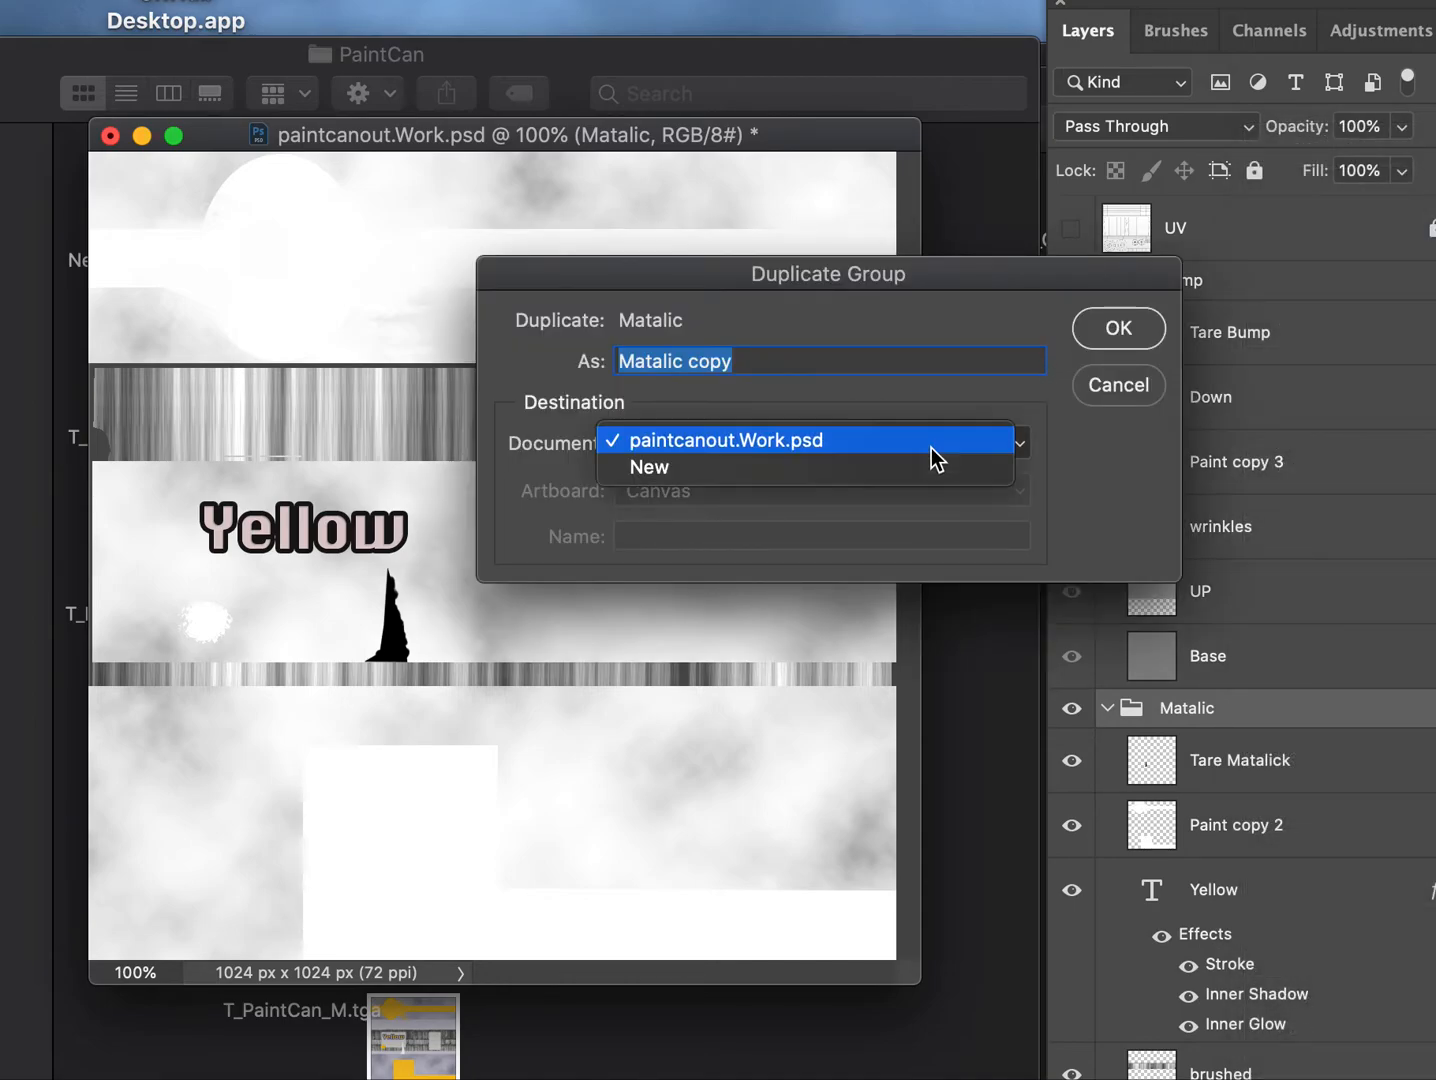
pyautogui.click(883, 478)
pyautogui.click(1095, 336)
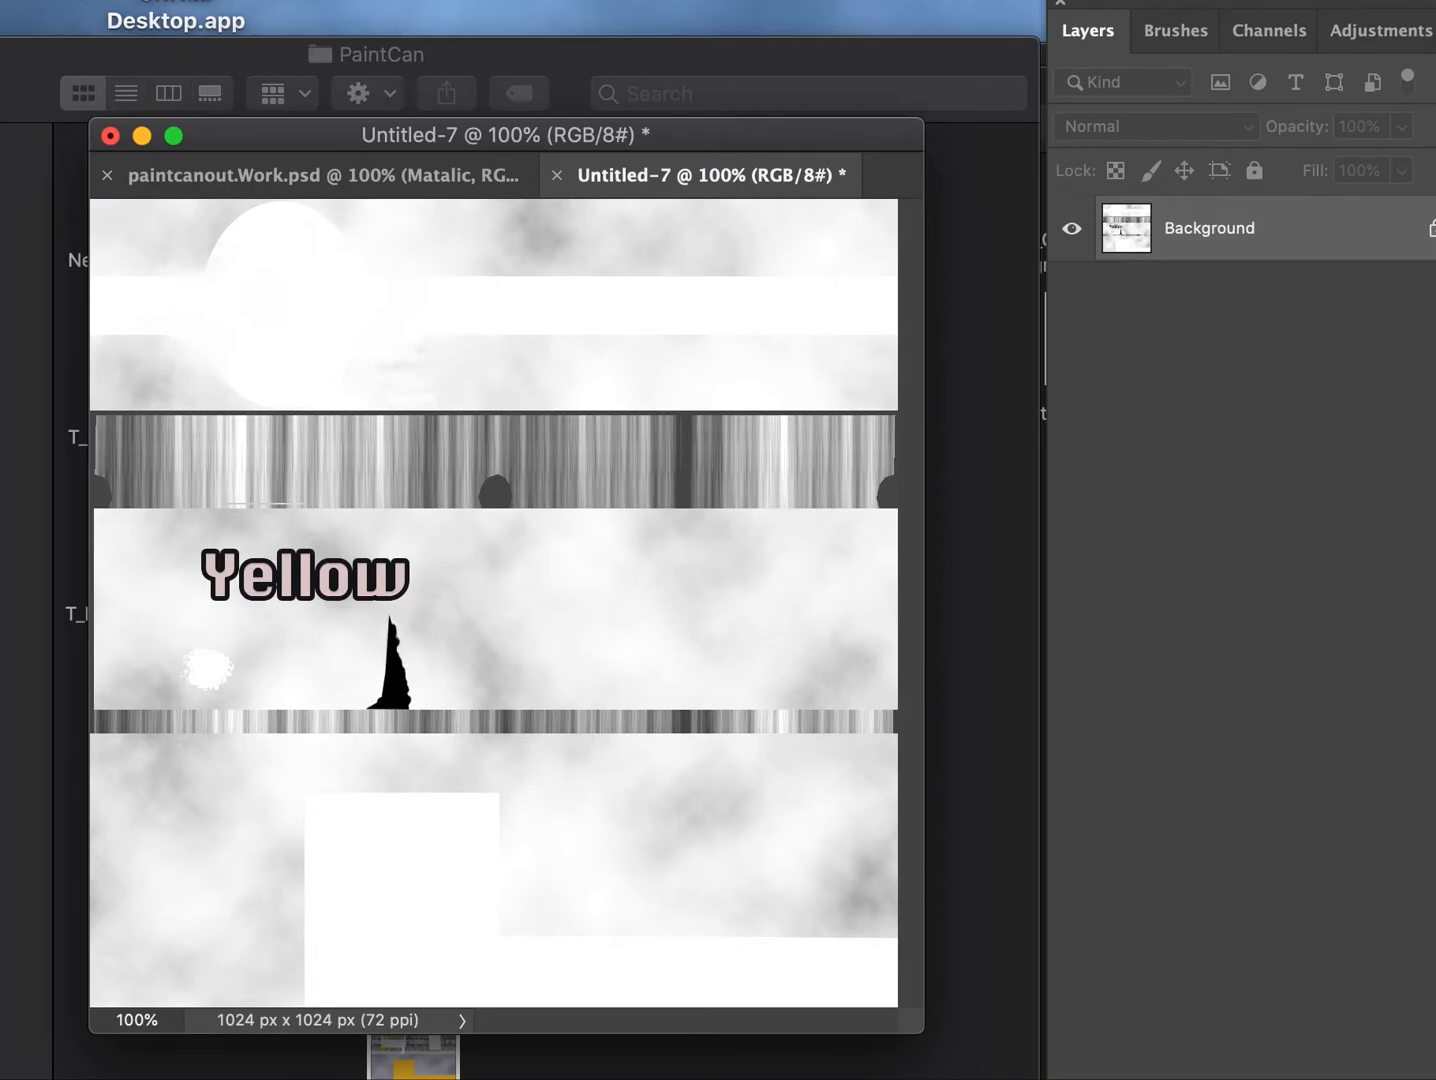
# Add an empty black alpha channel to the flattened metallic document and reselect the RGB composite.
pyautogui.click(1196, 1076)
pyautogui.press('super+z')
pyautogui.click(1266, 42)
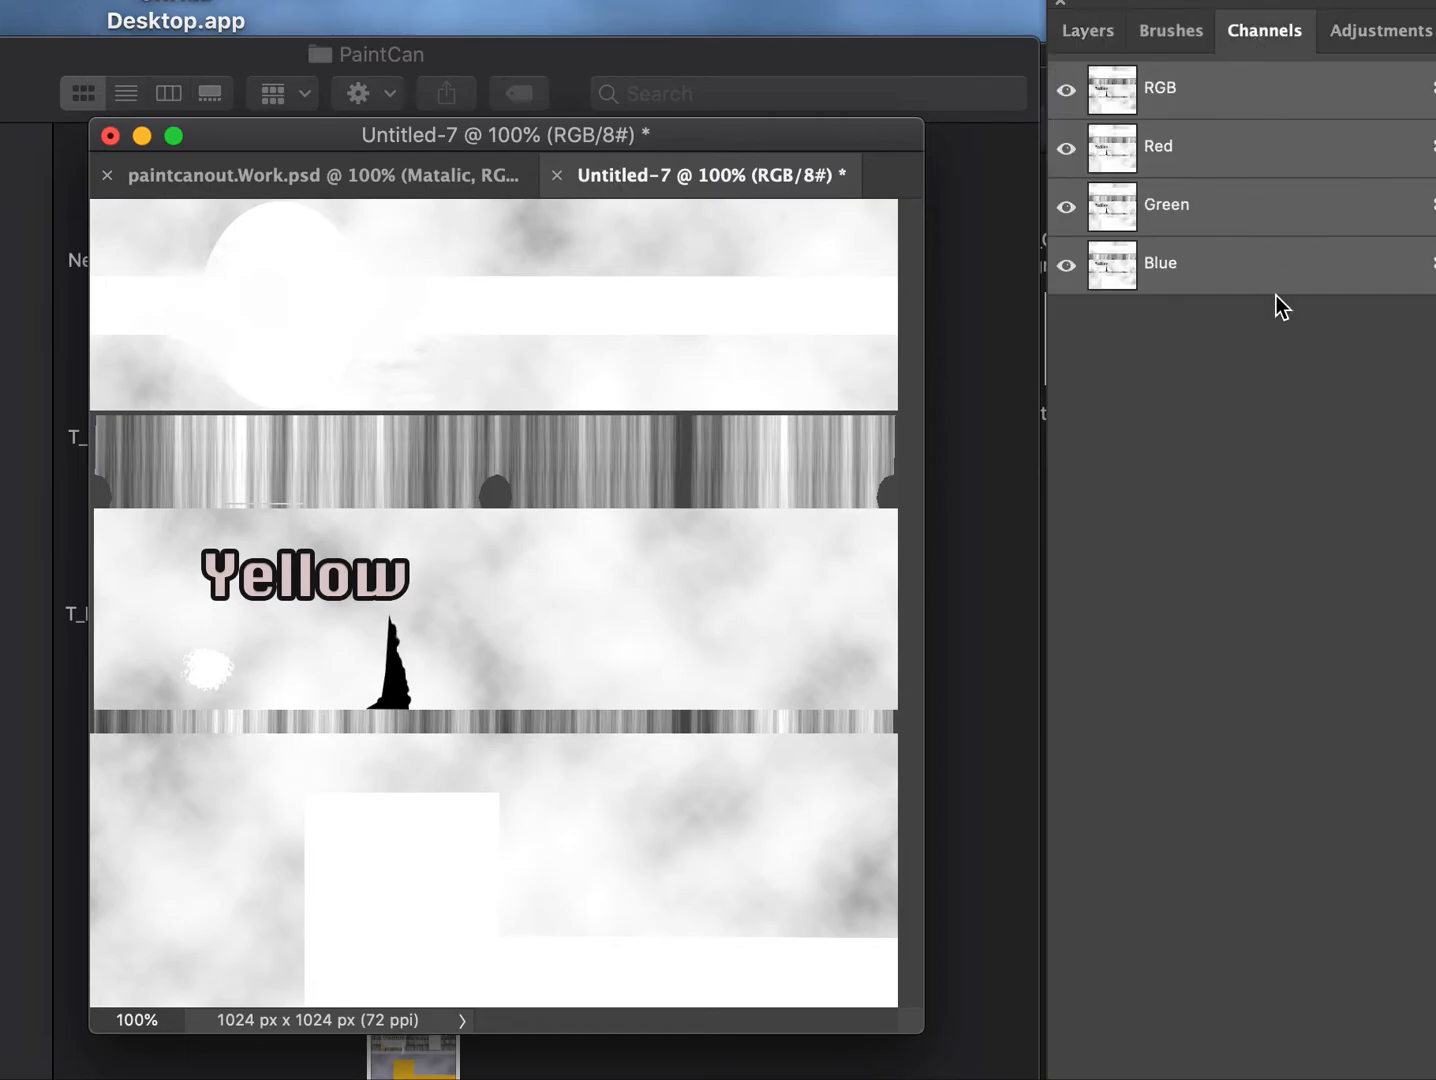
pyautogui.click(1268, 1076)
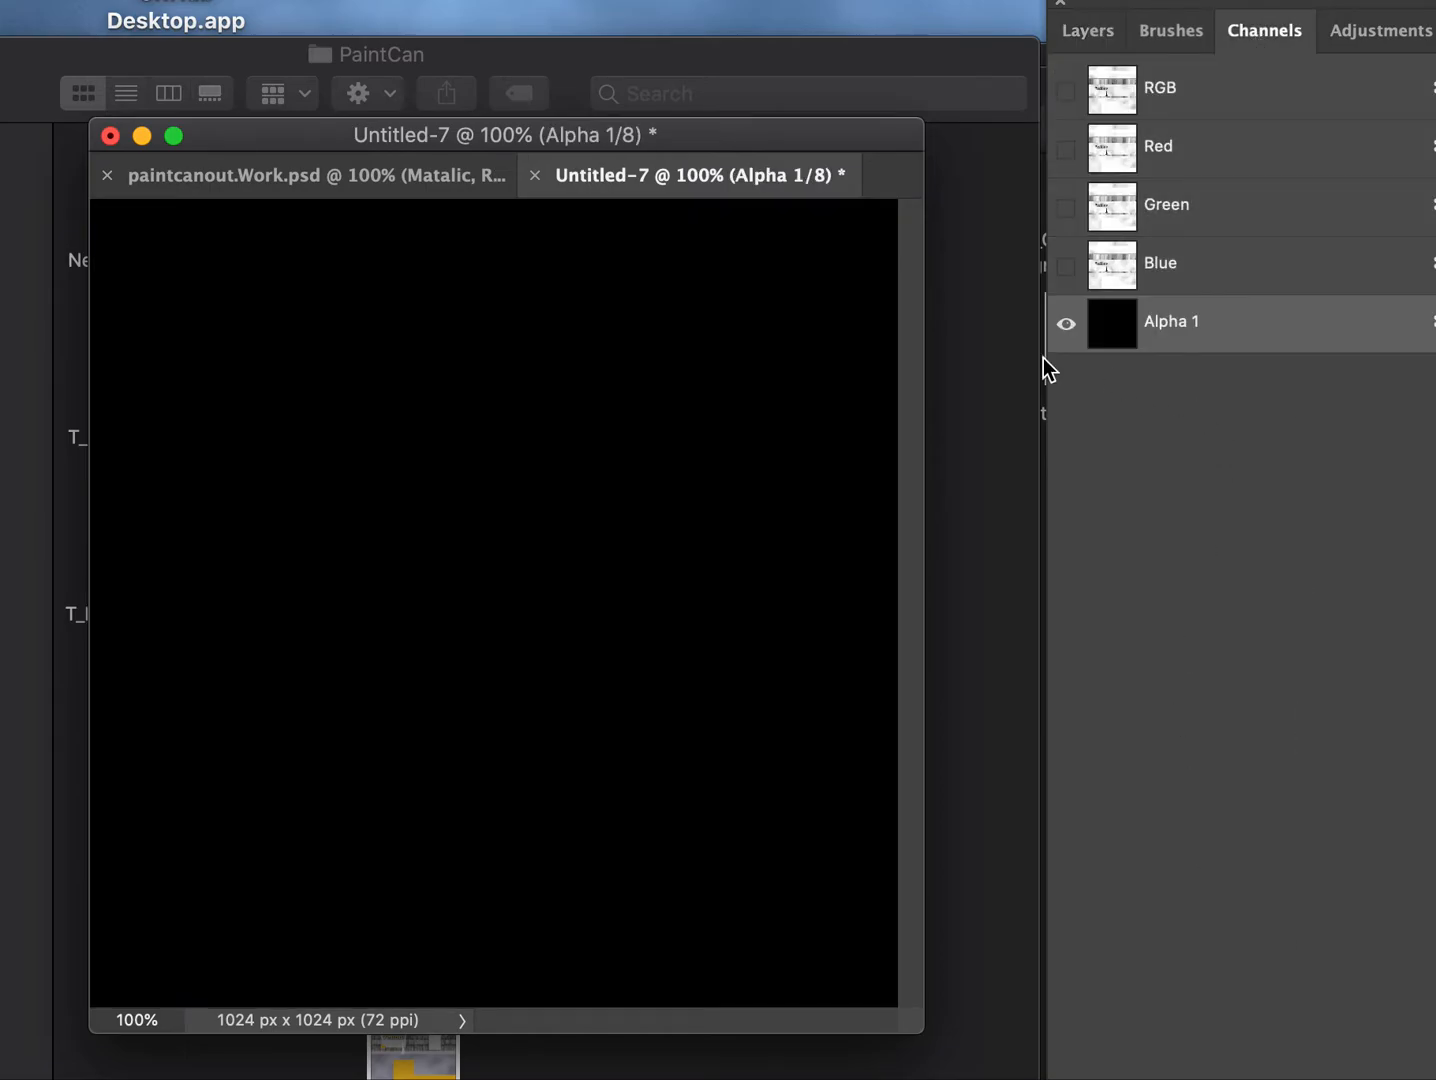
pyautogui.click(1222, 92)
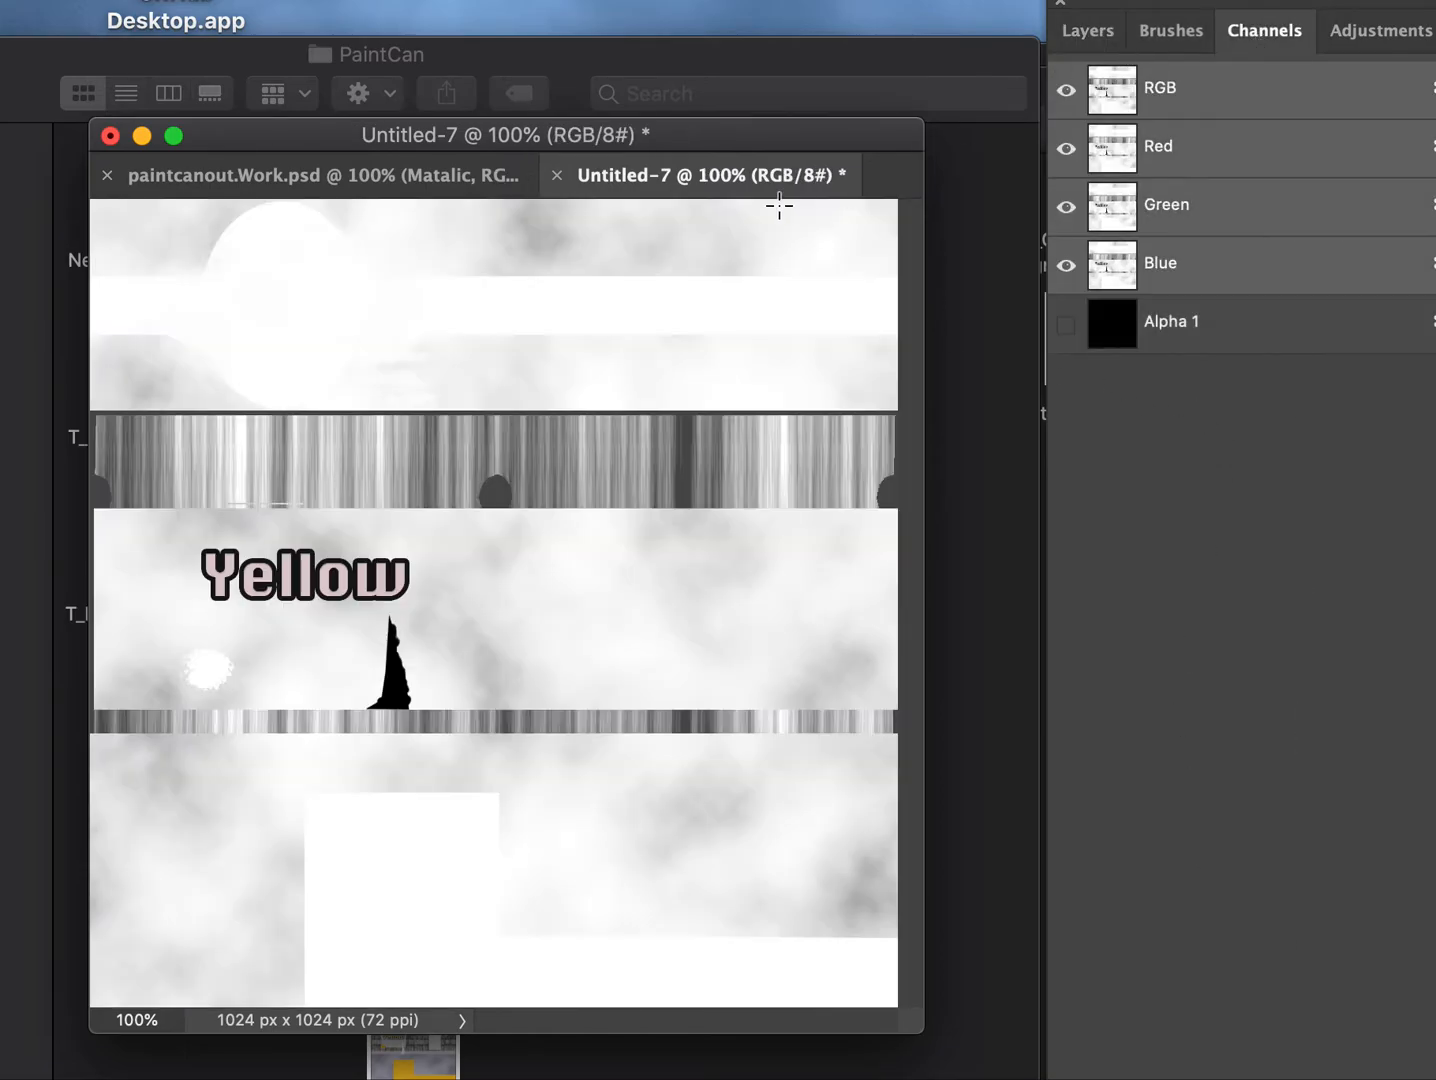
# Save the metallic document as T_PaintCan_M in Targa format in sourceimages, with alpha channels included and 32 bits/pixel.
pyautogui.click(0, 0)
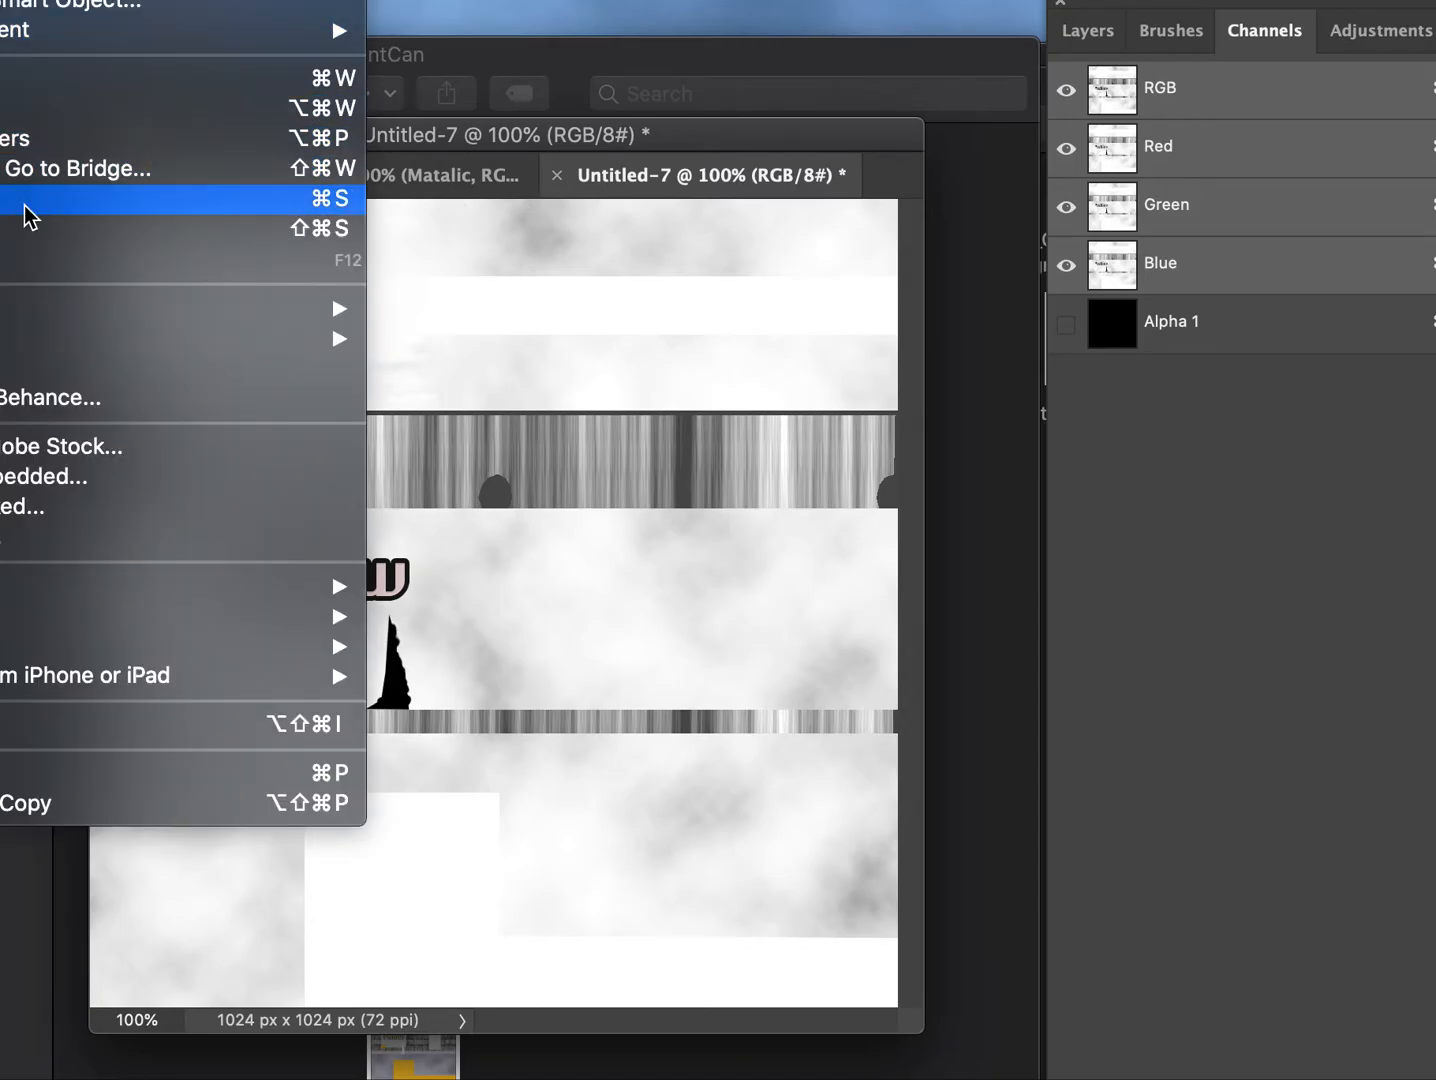
pyautogui.click(33, 230)
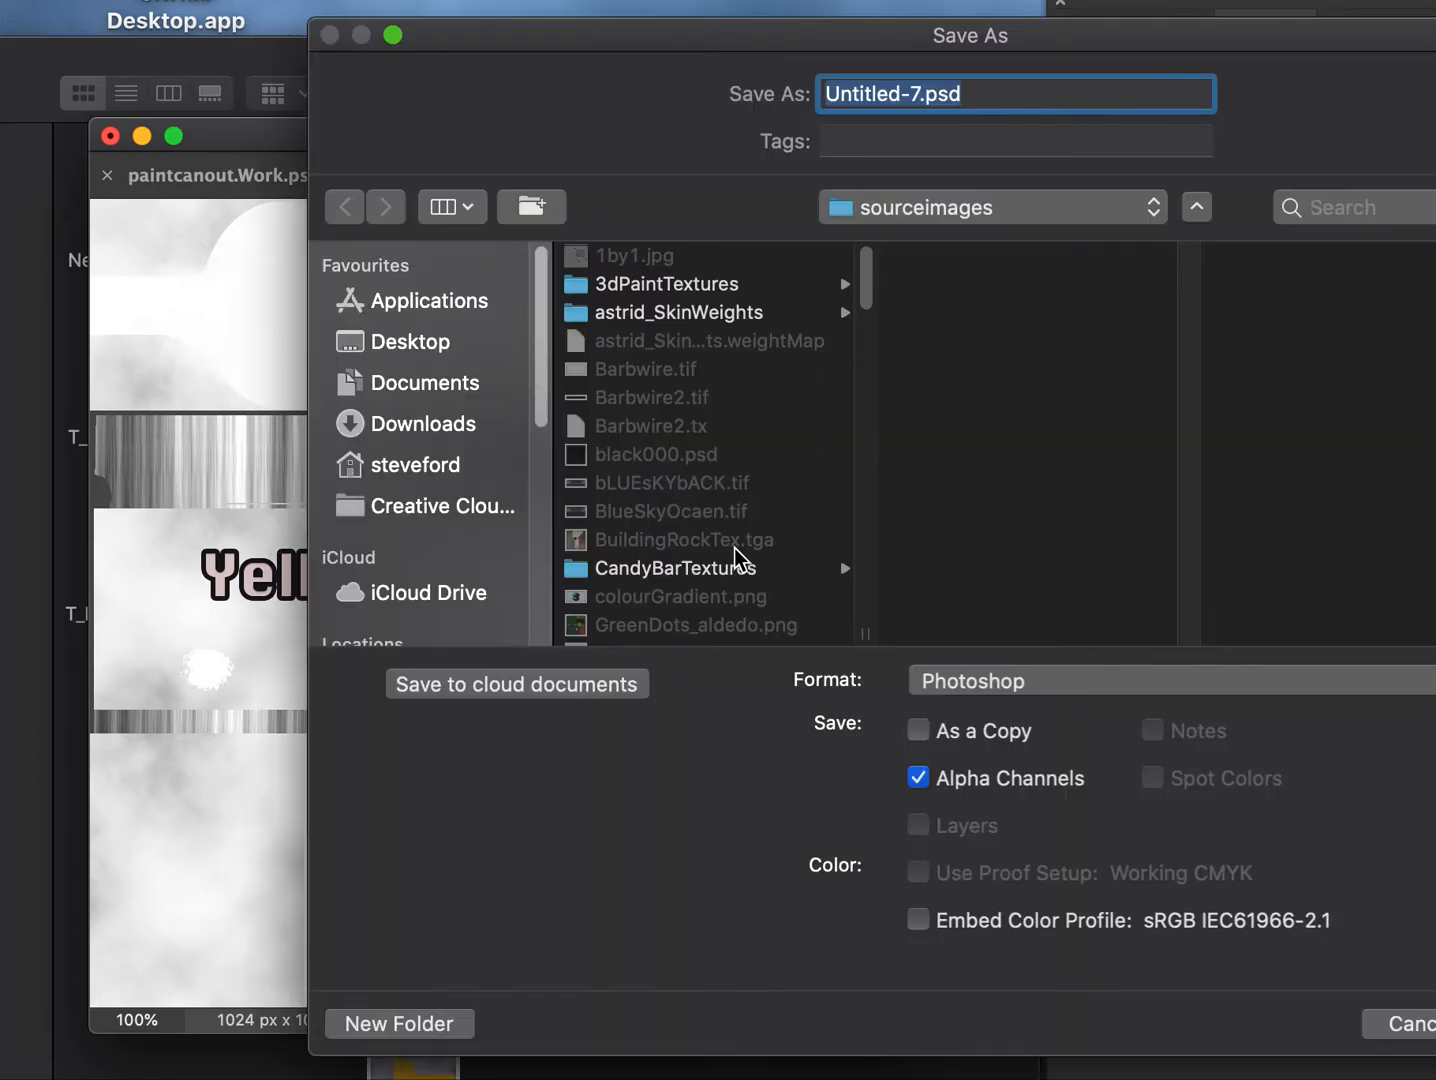
pyautogui.click(916, 95)
pyautogui.moveTo(918, 95); pyautogui.dragTo(827, 94)
pyautogui.write('T_PaintCan')
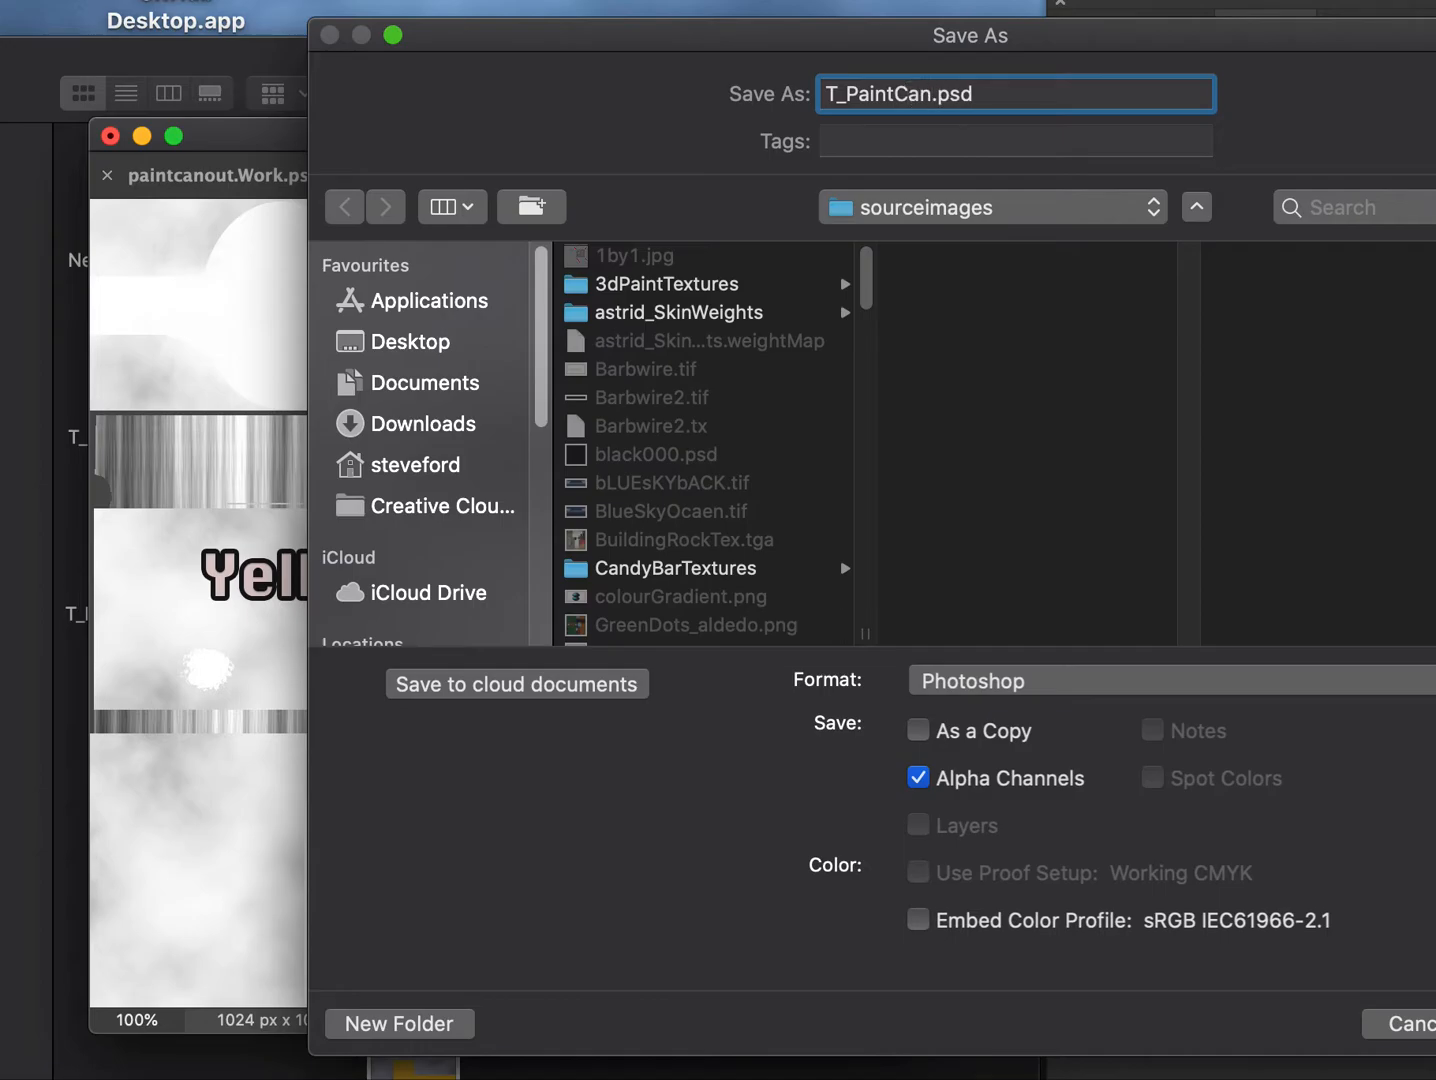
pyautogui.write('_M')
pyautogui.click(1071, 690)
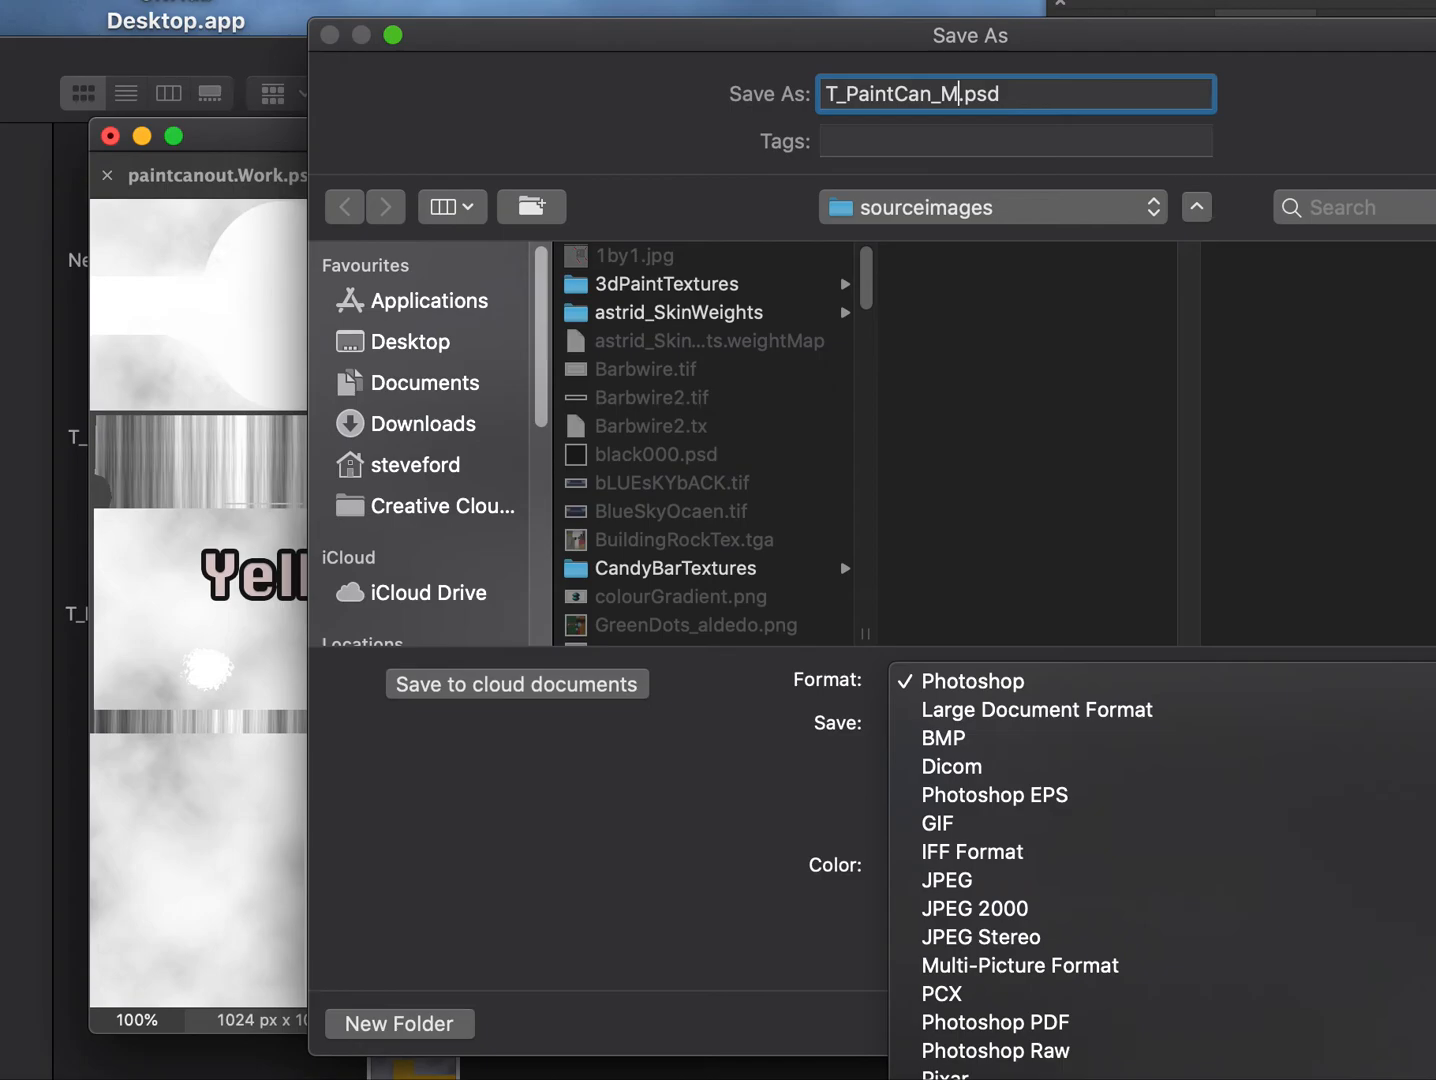
pyautogui.click(1150, 1079)
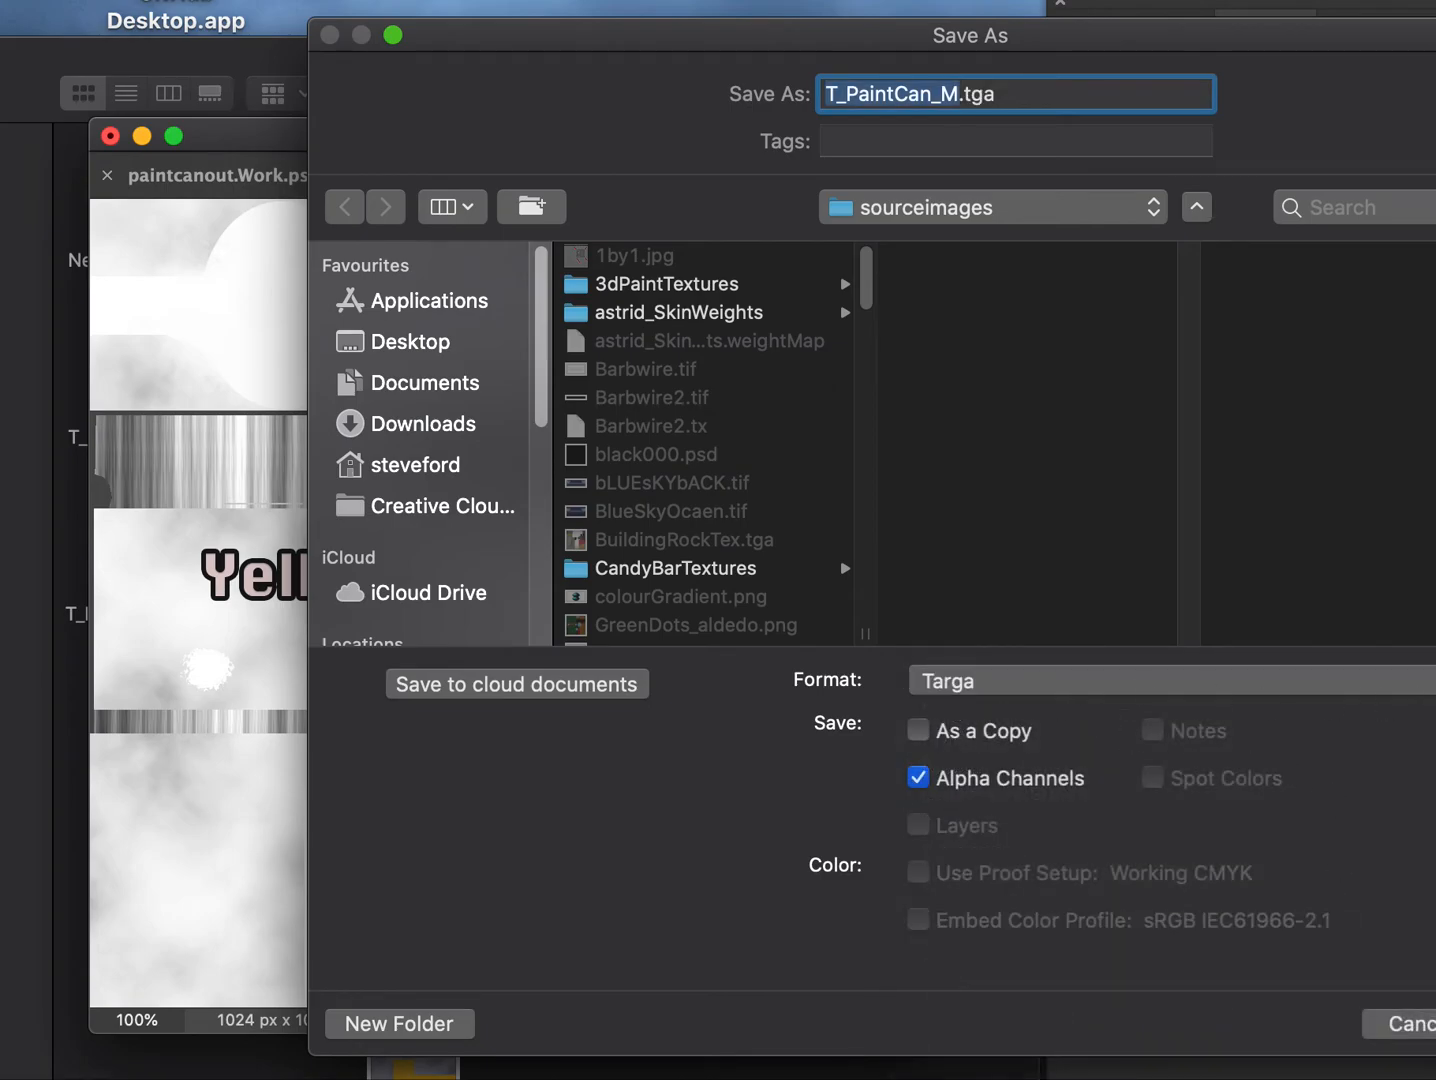
pyautogui.press('Return')
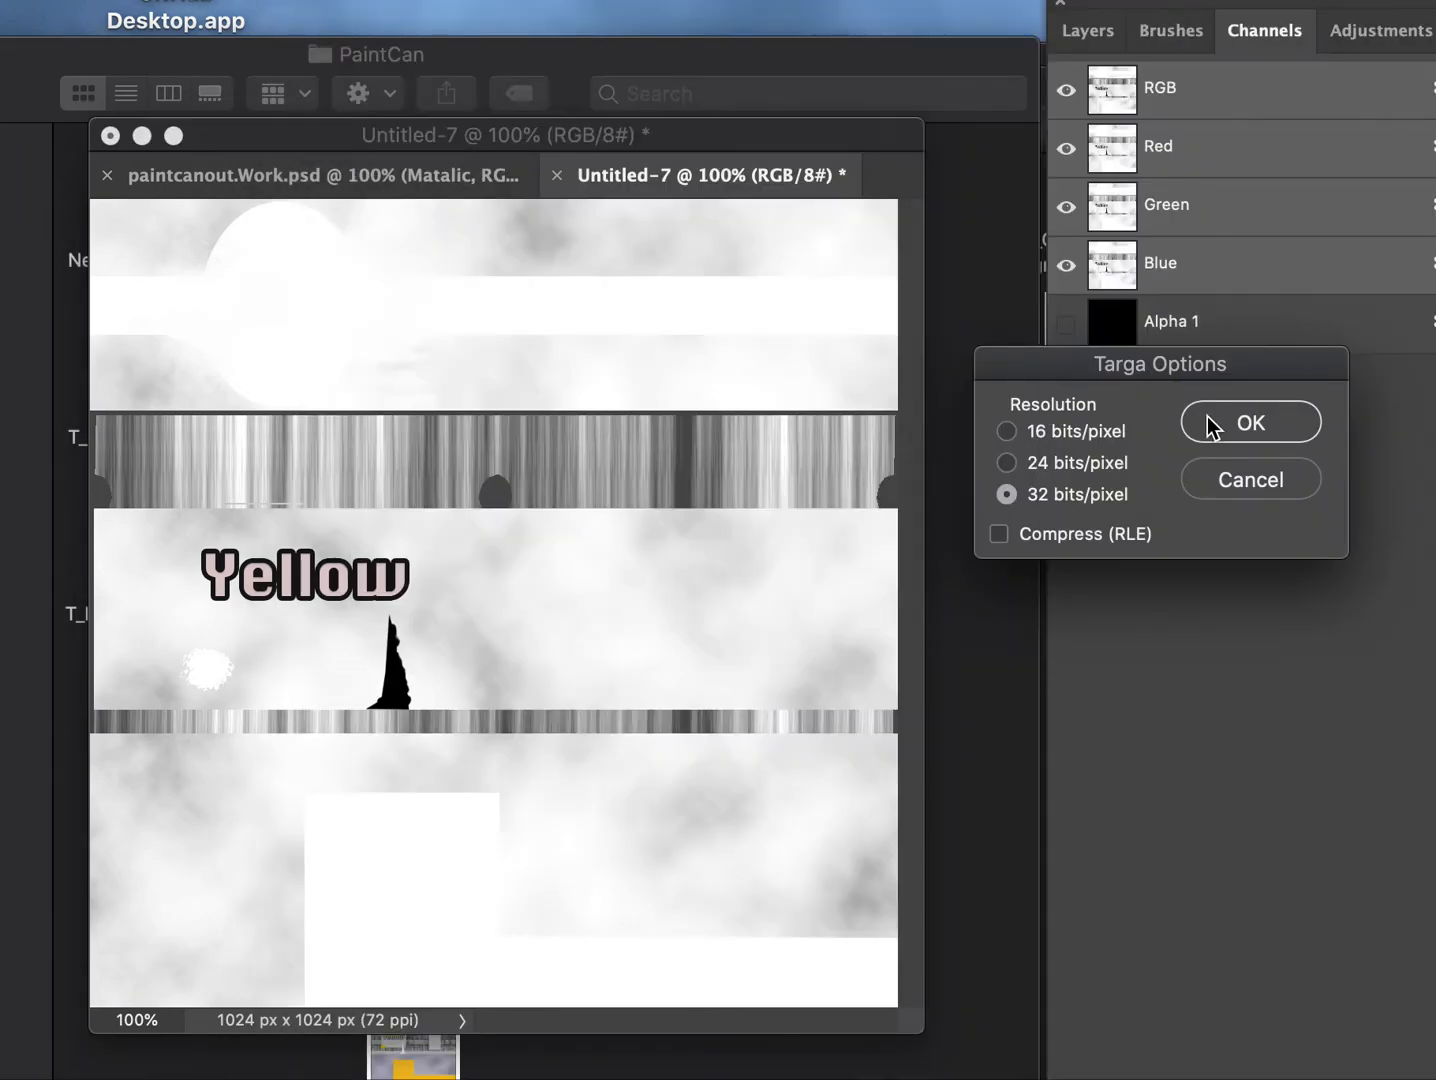
pyautogui.click(1293, 428)
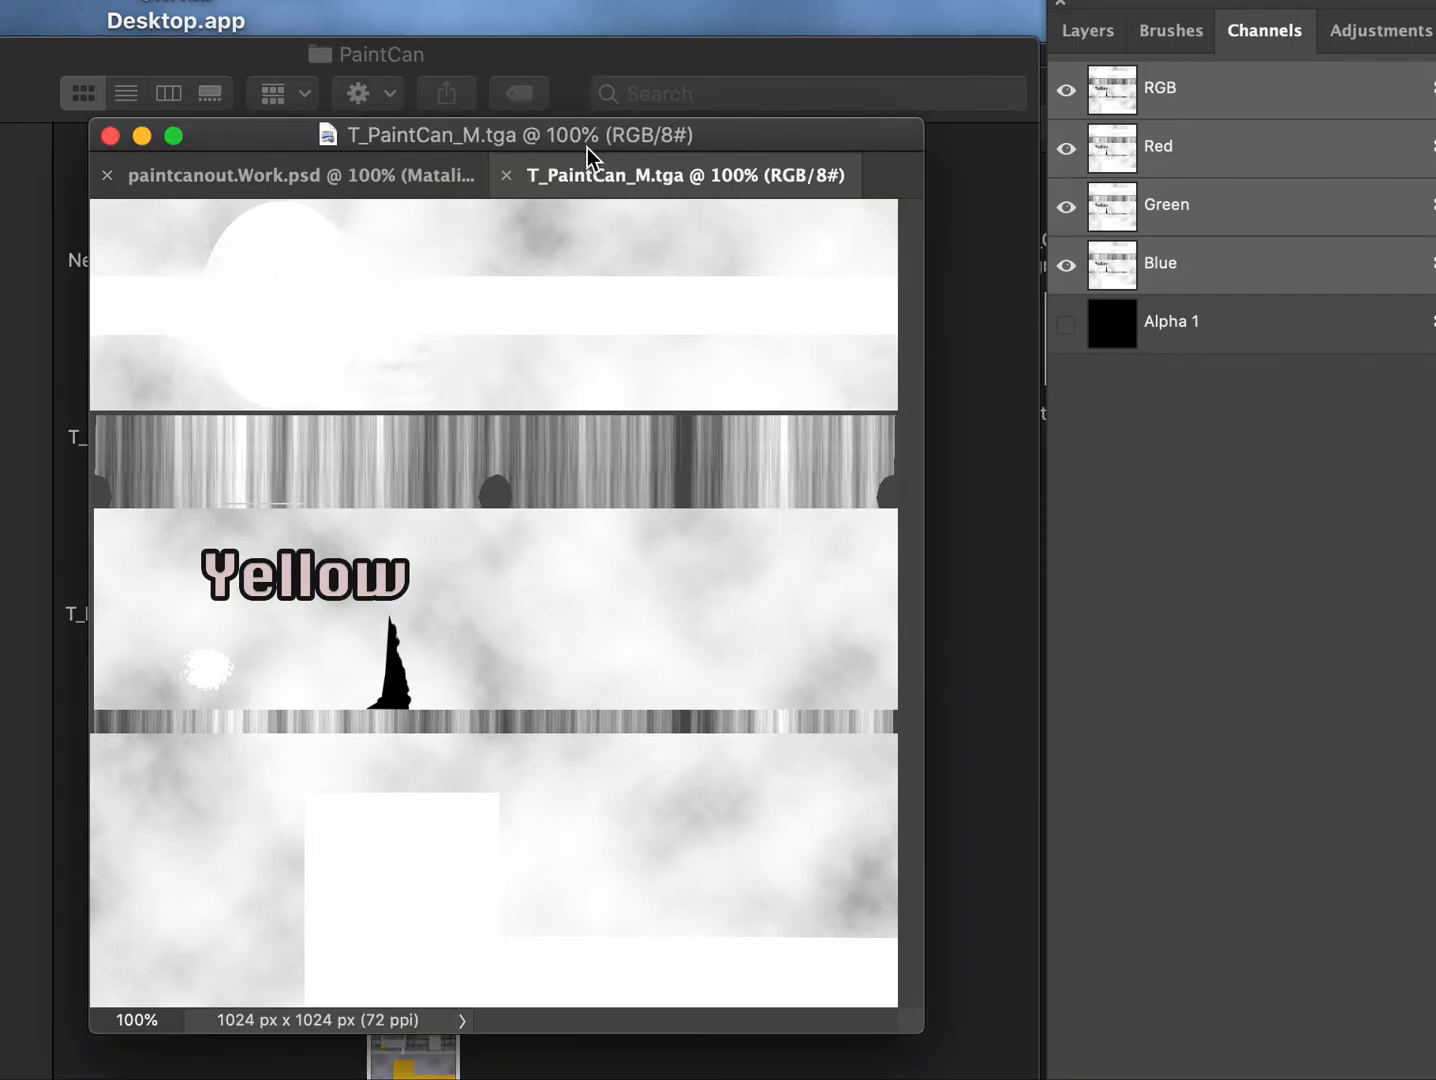
# Return to the layers of paintcanout.Work.psd, hide the Matalic group and show the Smooth group.
pyautogui.click(337, 175)
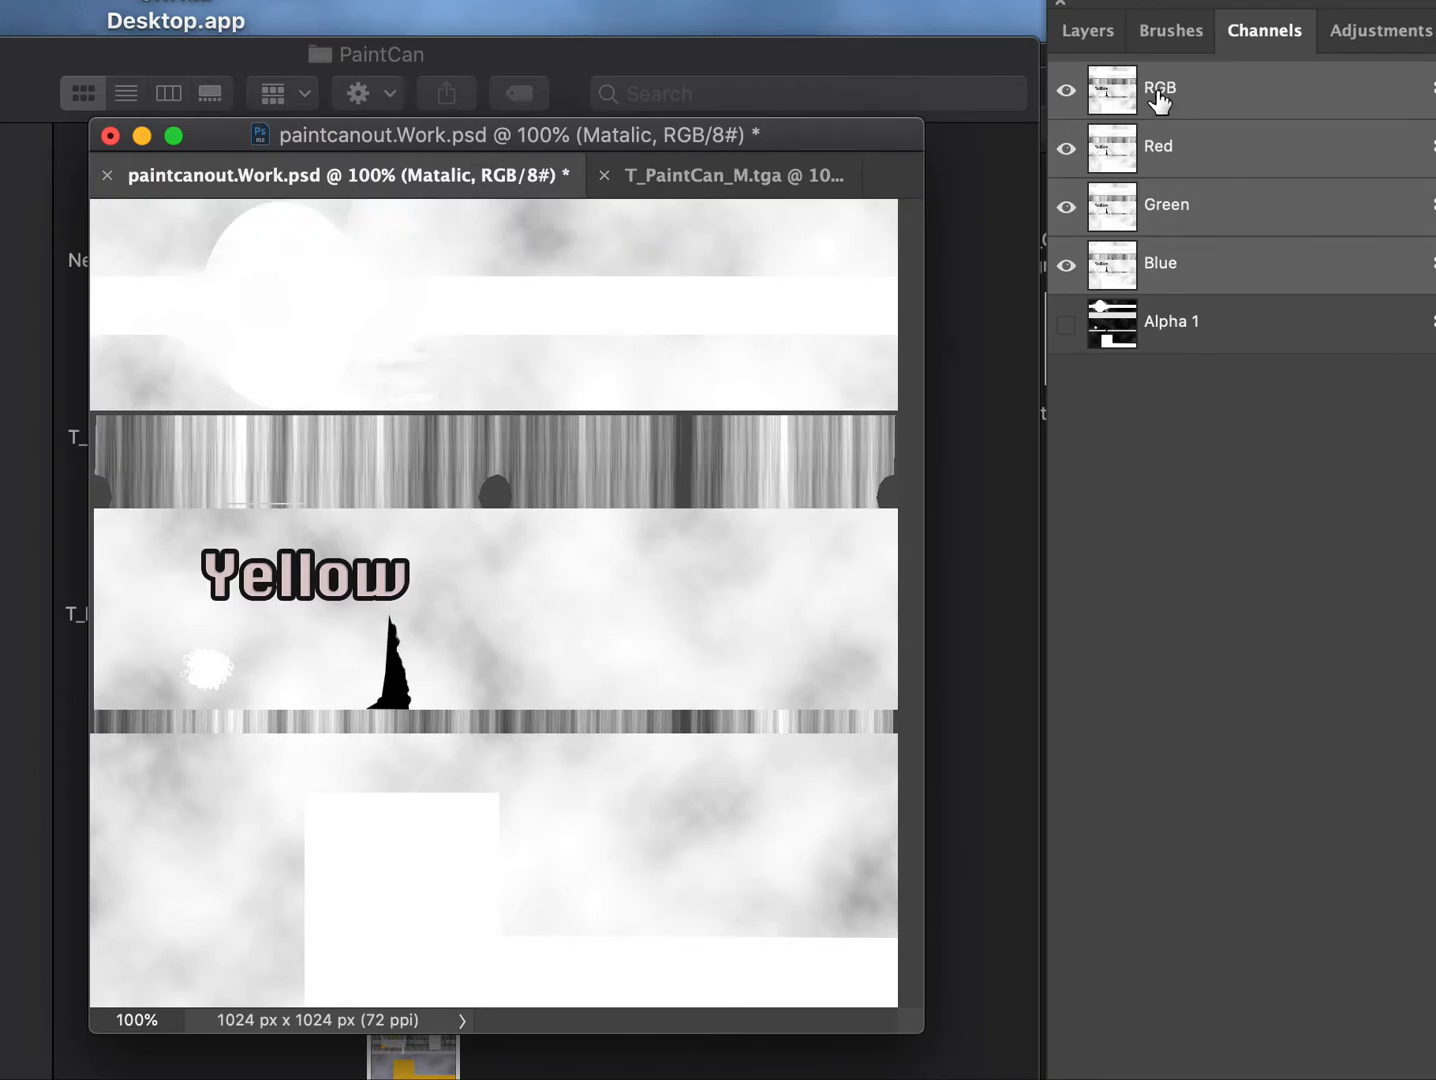
pyautogui.click(1080, 32)
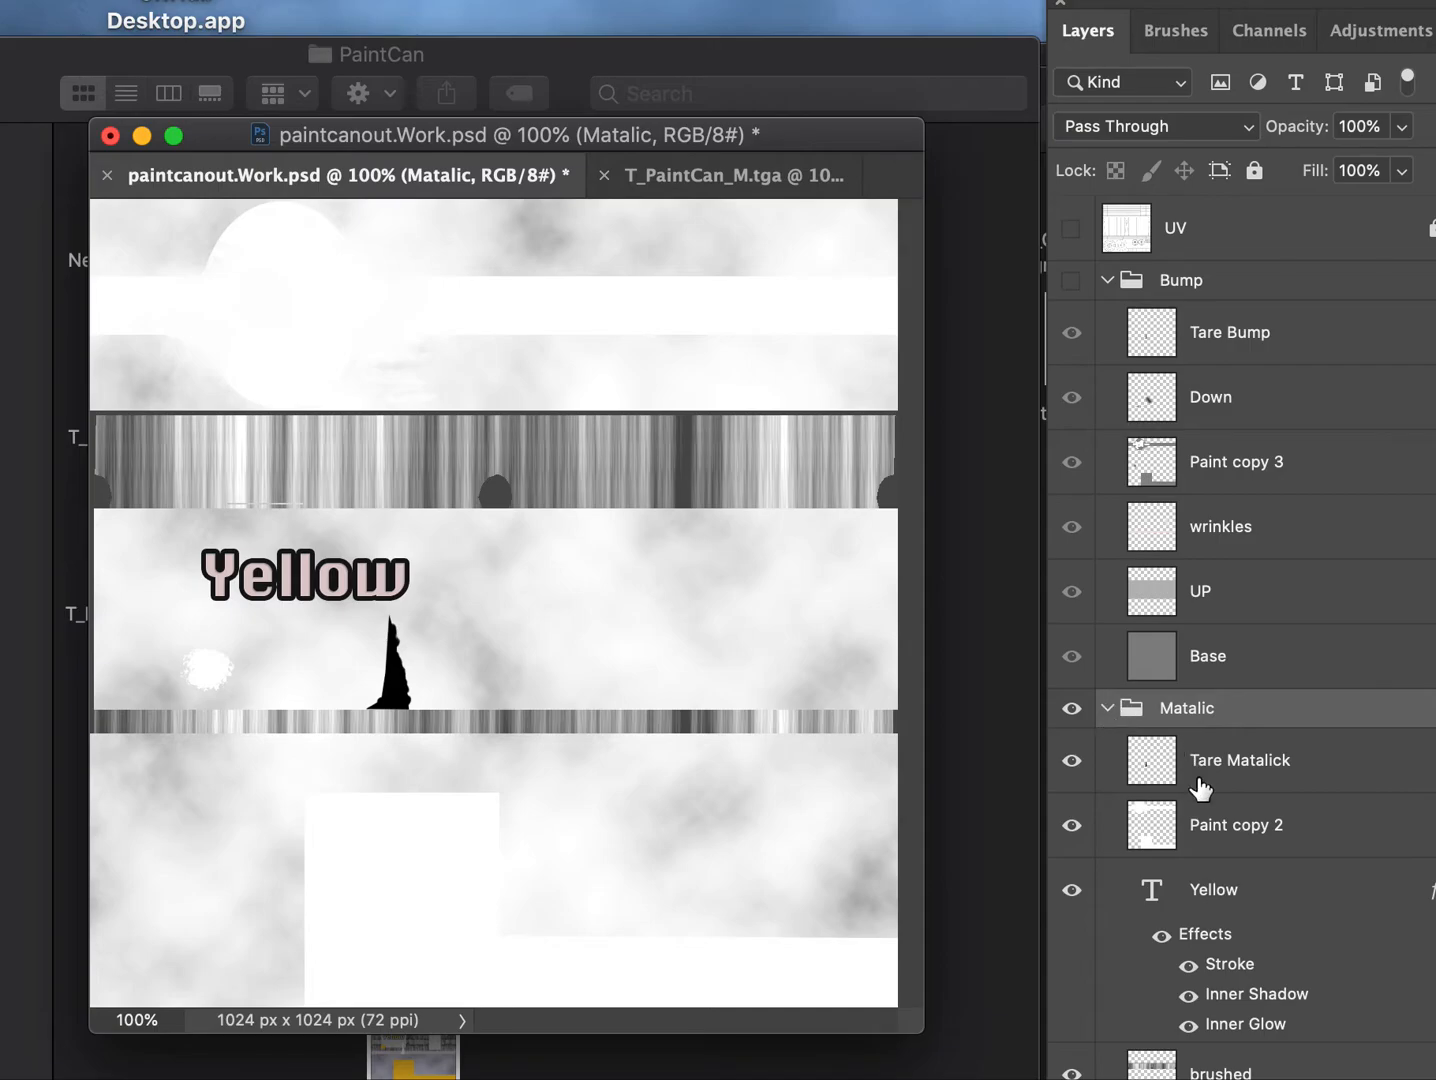
pyautogui.click(1072, 709)
pyautogui.scroll(-5, 1190, 785)
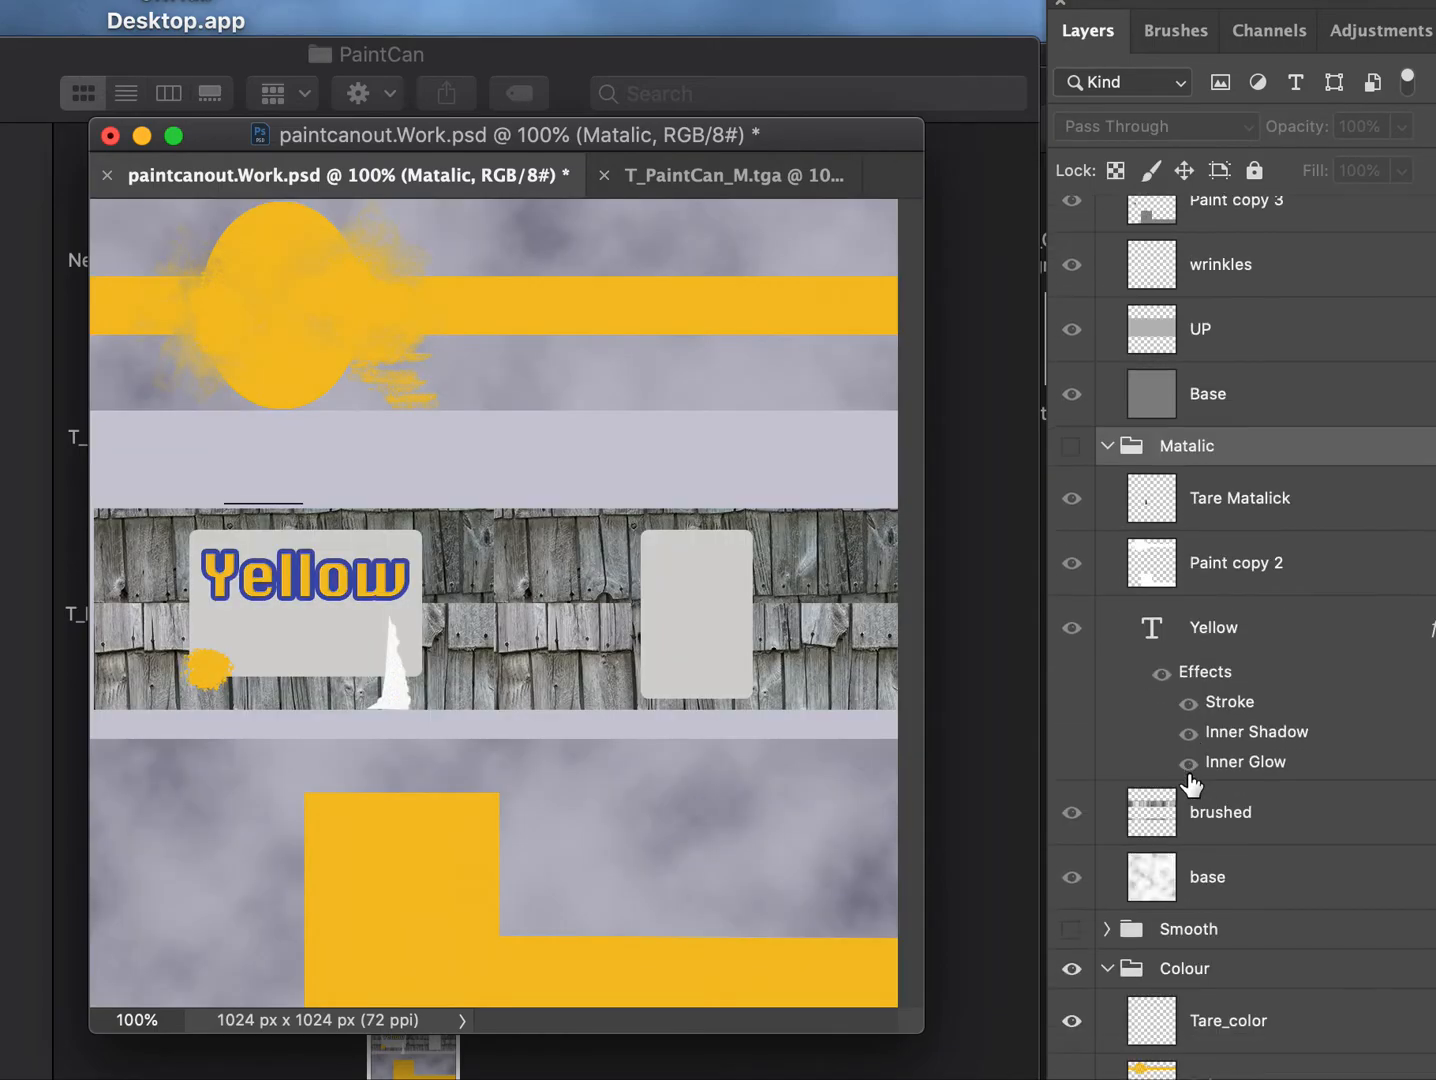
pyautogui.scroll(-2, 1190, 785)
pyautogui.click(1072, 698)
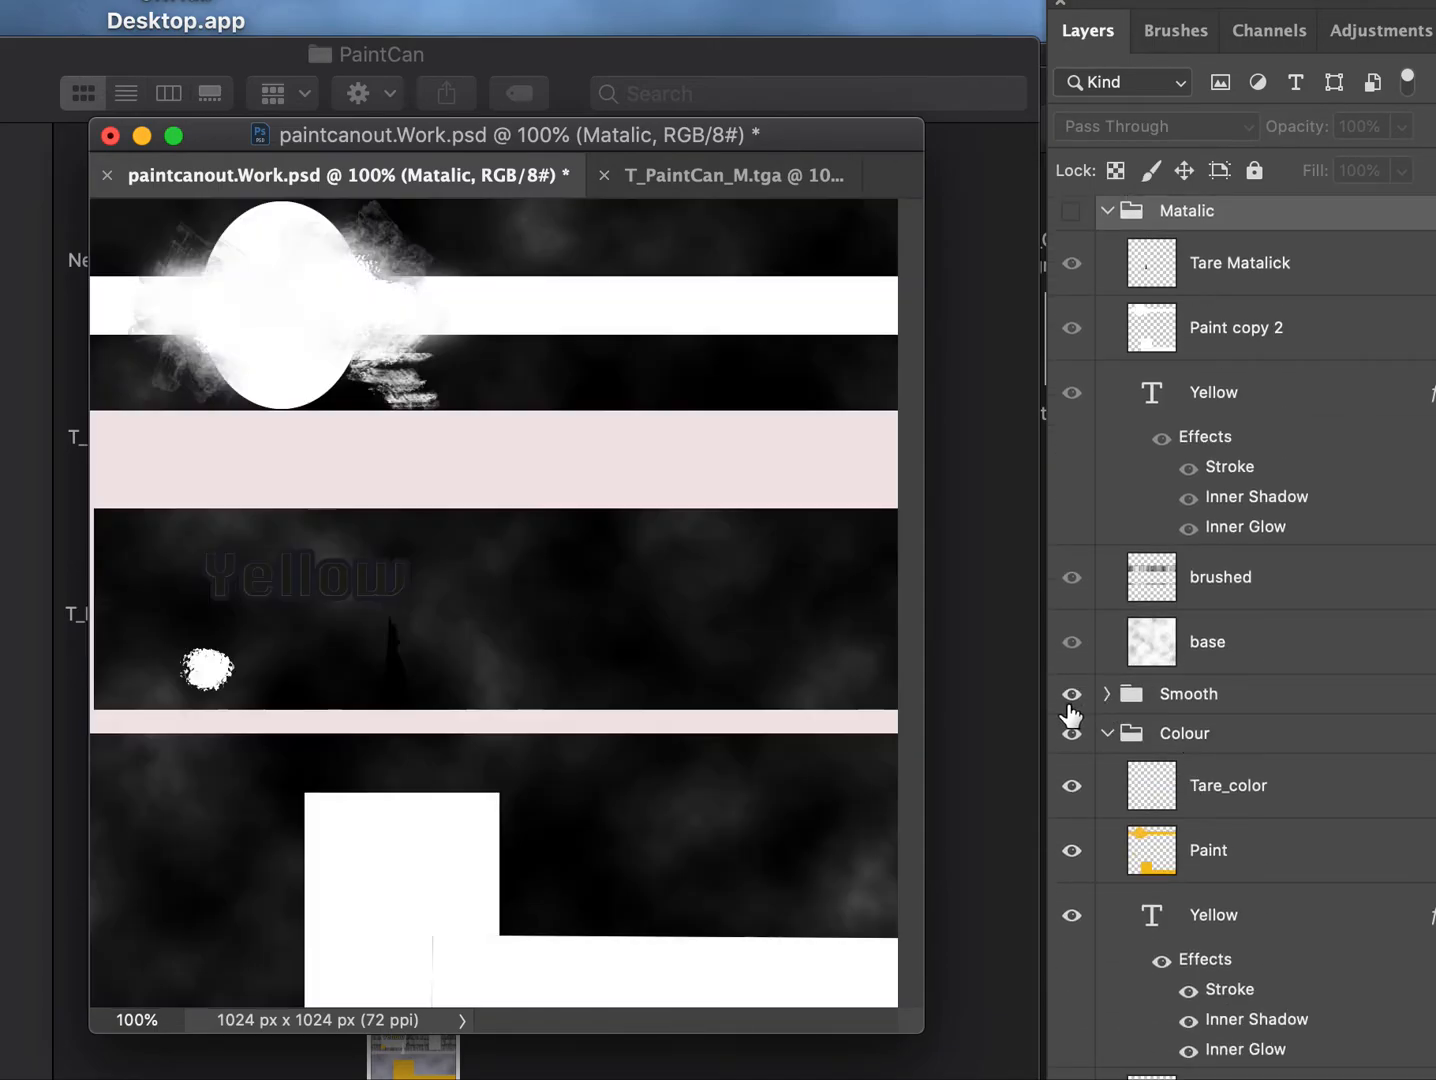
# Duplicate the Smooth group into a new document.
pyautogui.click(1226, 699)
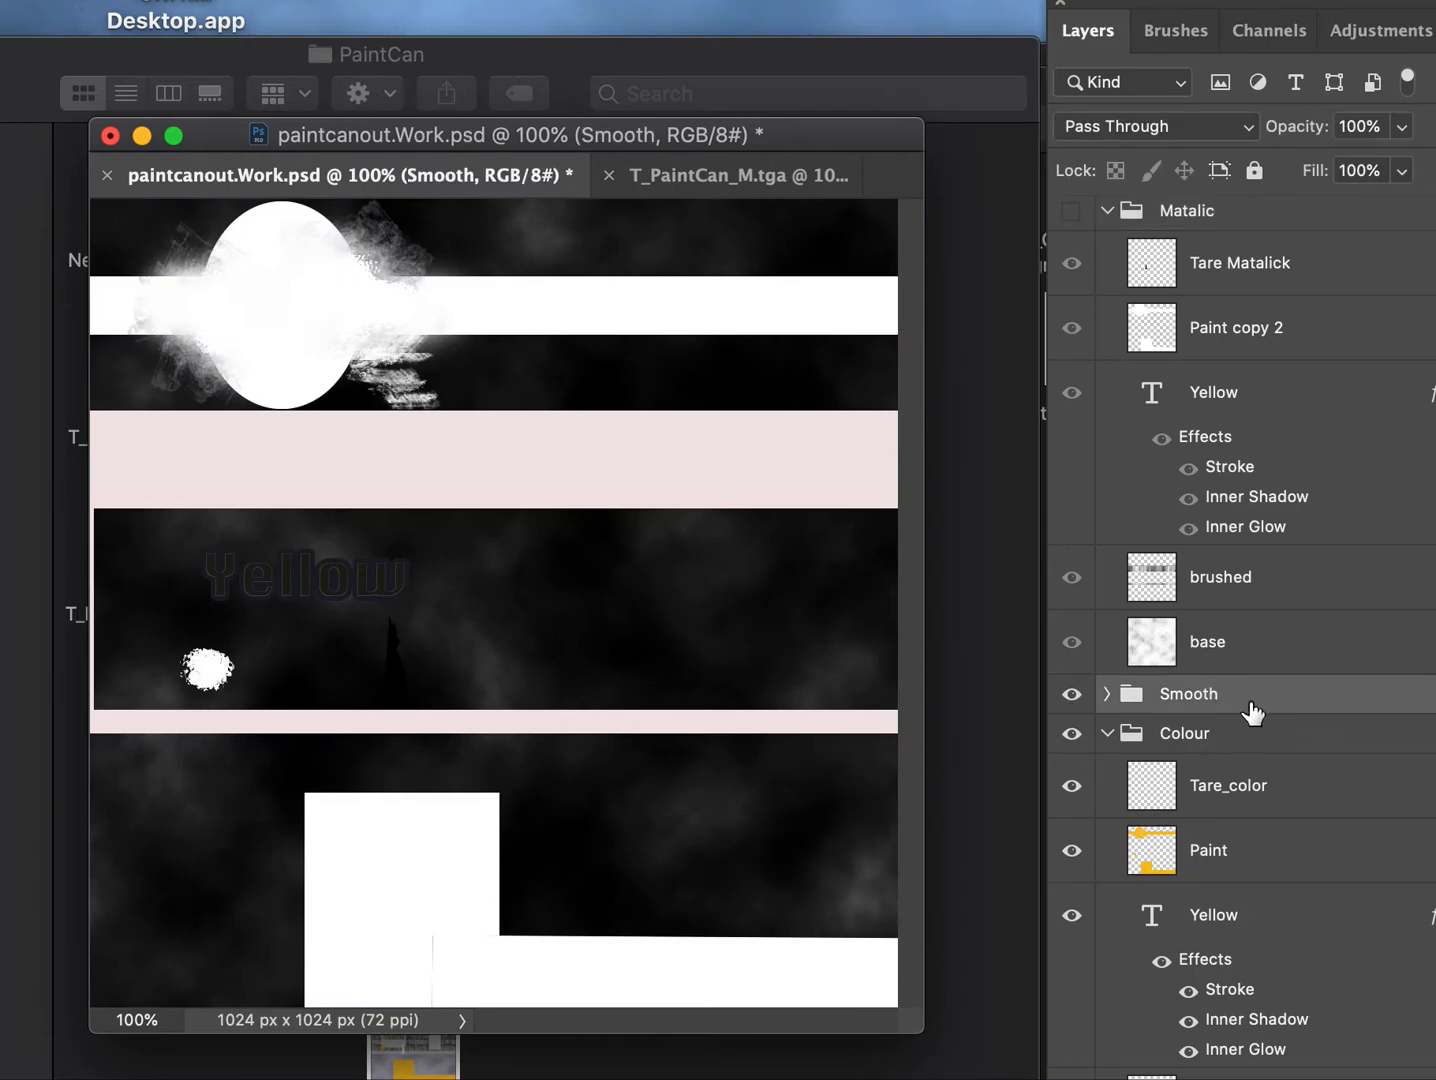
pyautogui.rightClick(1250, 710)
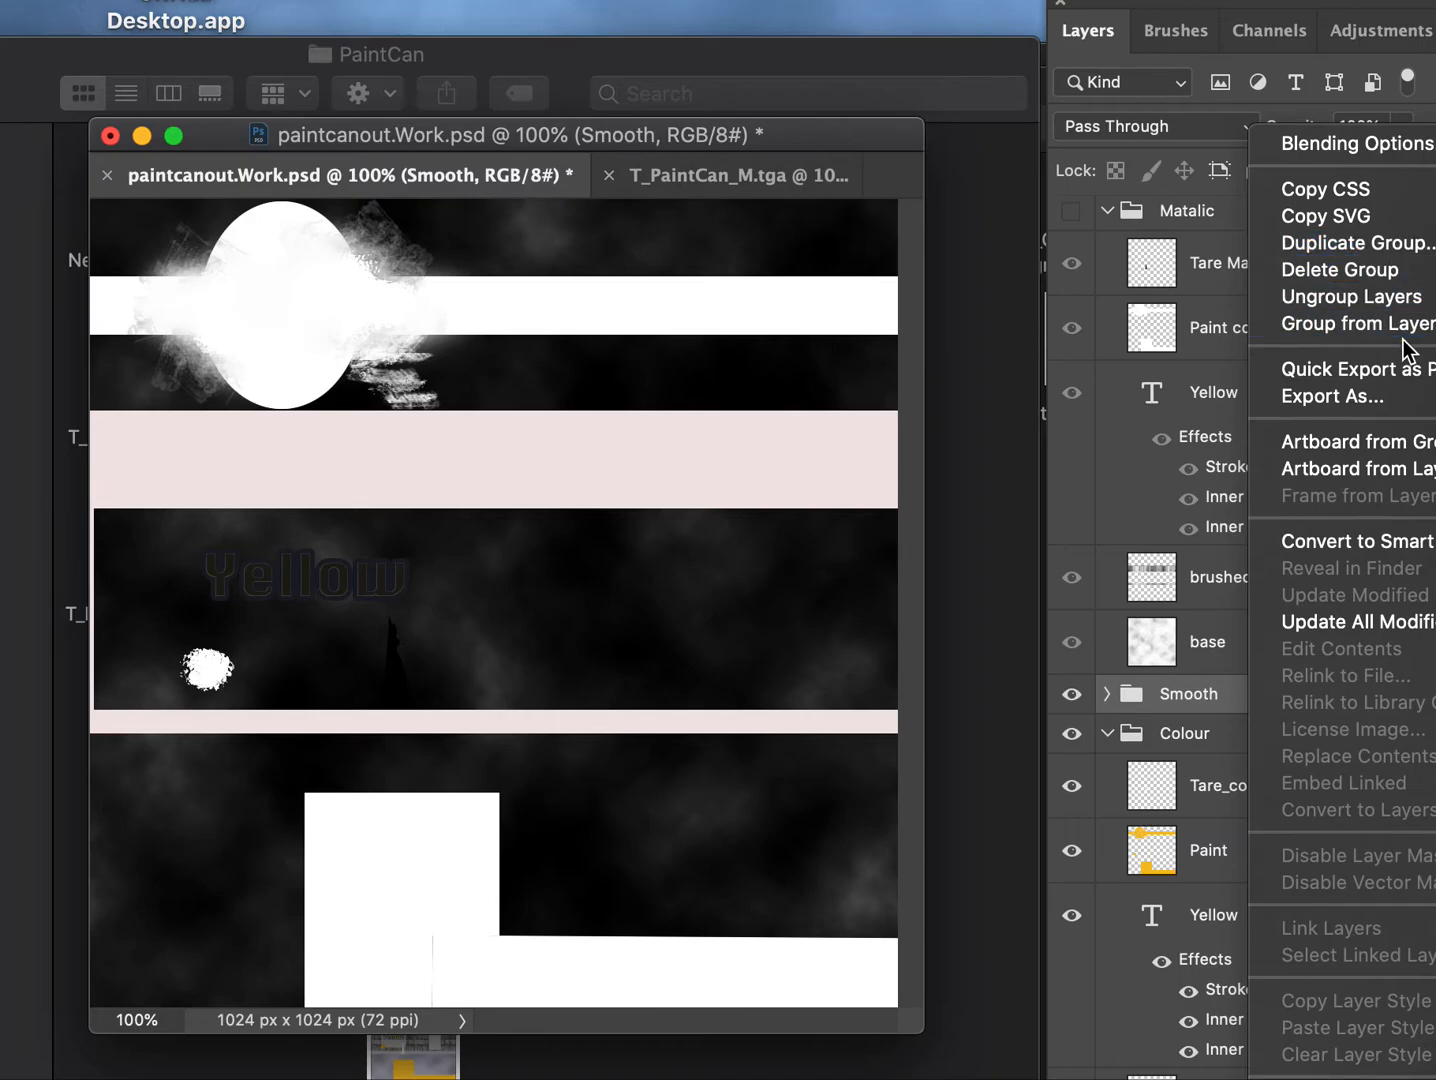
pyautogui.click(1338, 249)
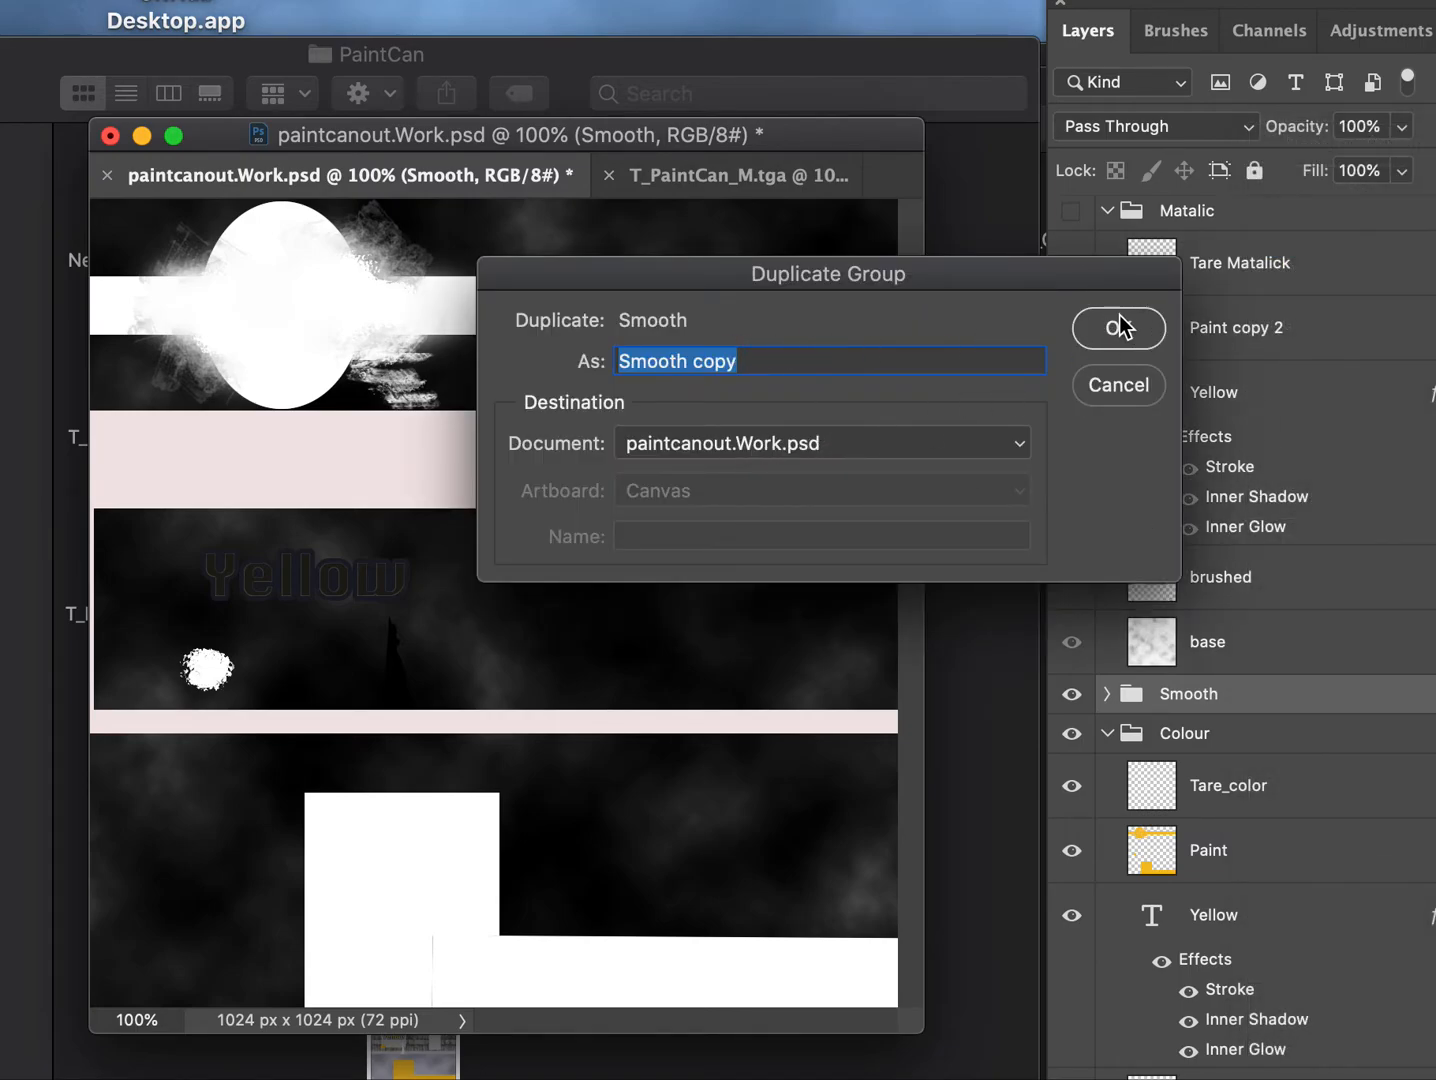
pyautogui.click(933, 441)
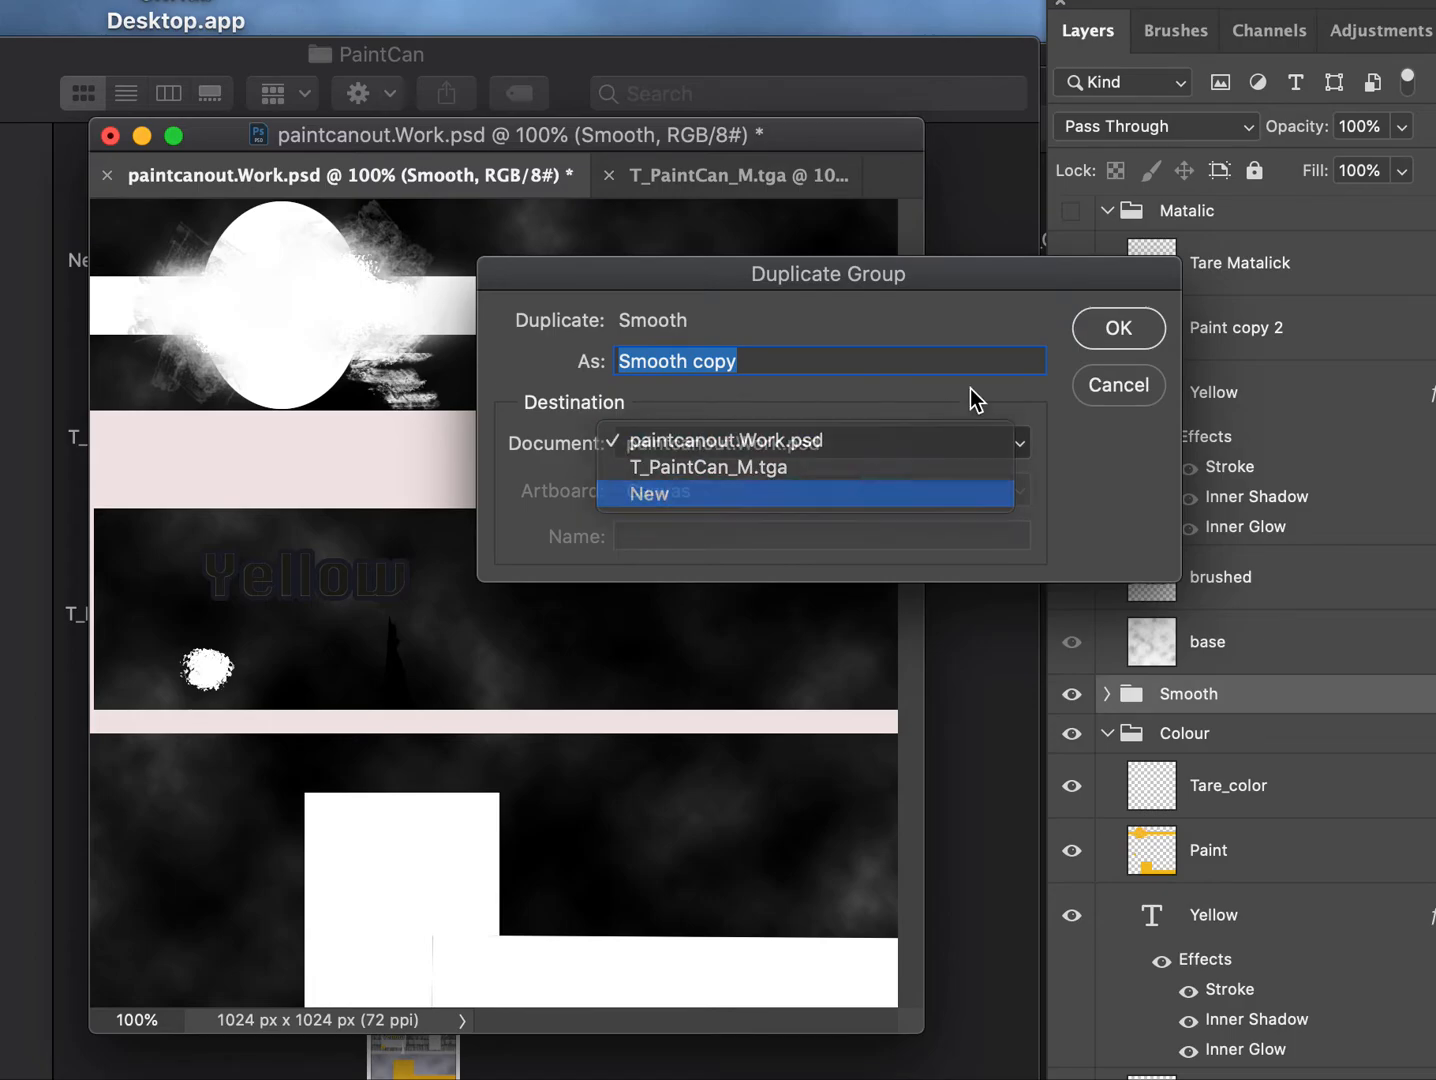
pyautogui.click(1108, 330)
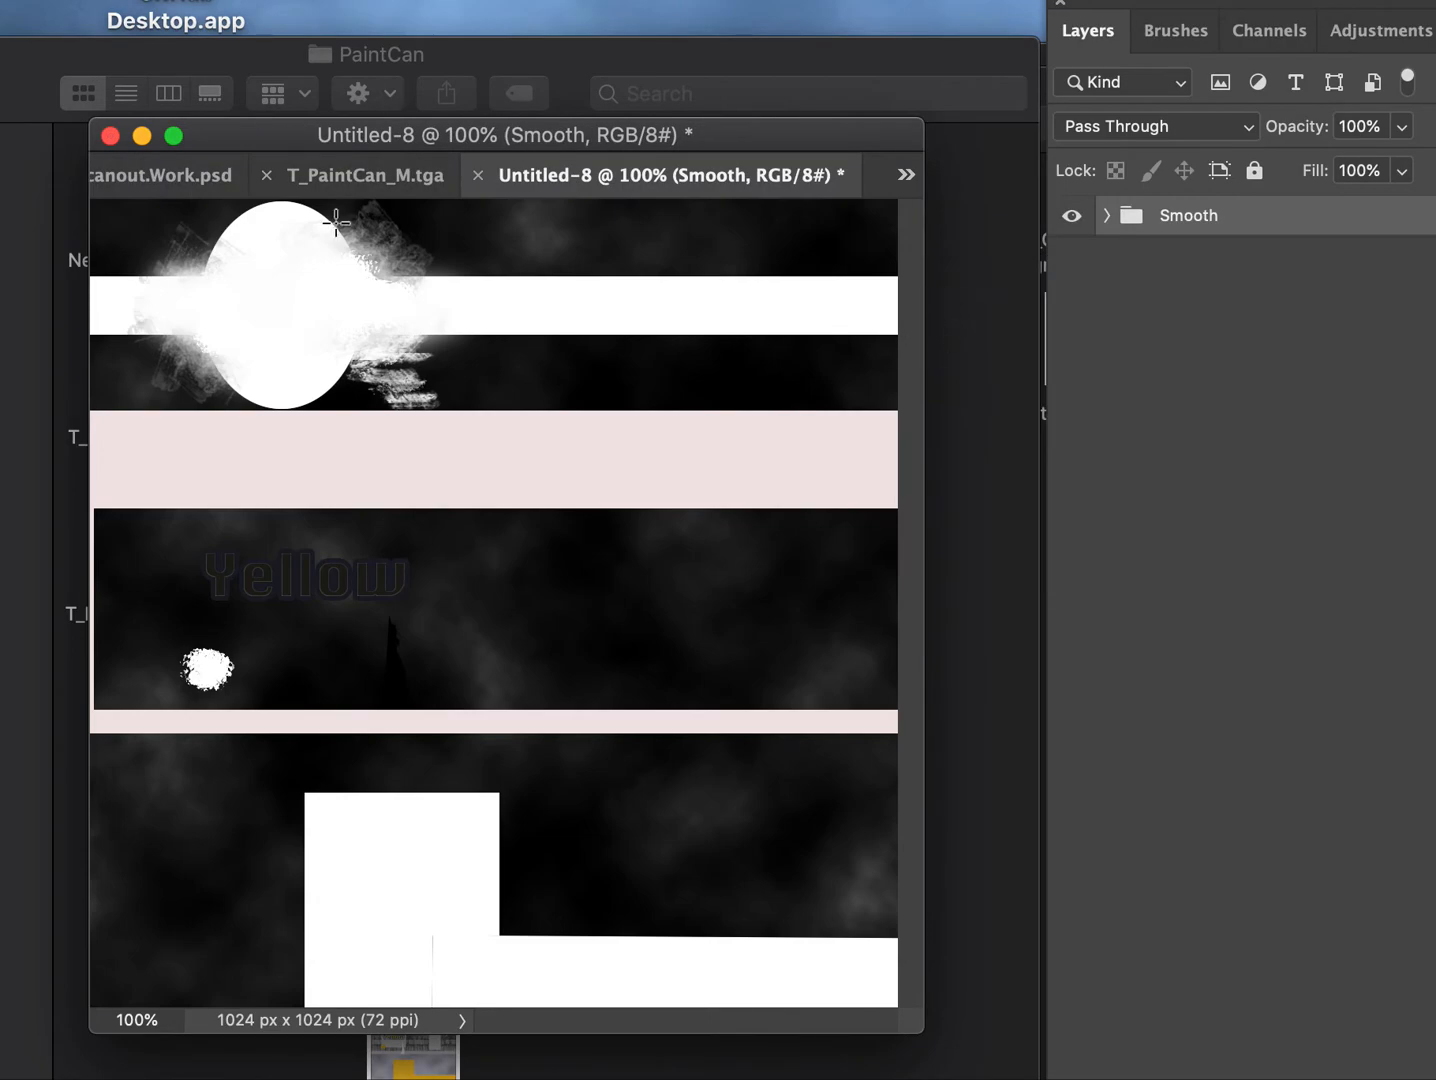
# Float the Smooth copy in its own window and convert it to grayscale with its layers merged.
pyautogui.moveTo(634, 185)
pyautogui.mouseDown()
pyautogui.moveTo(547, 387)
pyautogui.moveTo(375, 340)
pyautogui.moveTo(377, 312)
pyautogui.mouseUp()
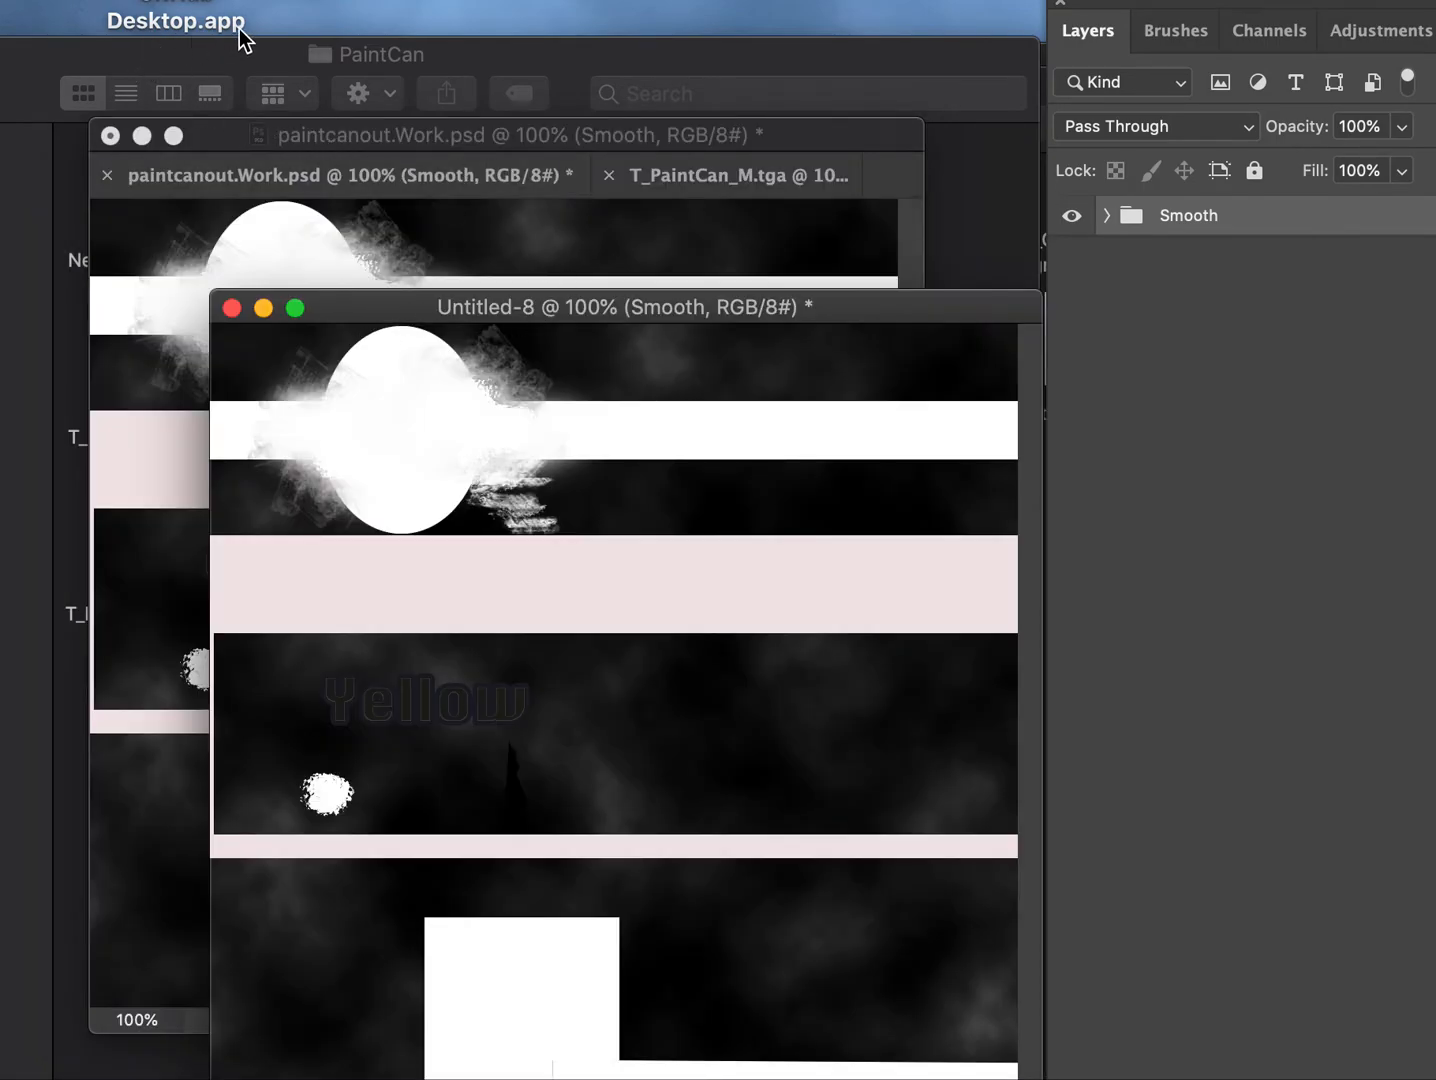
pyautogui.click(42, 0)
pyautogui.moveTo(50, 0)
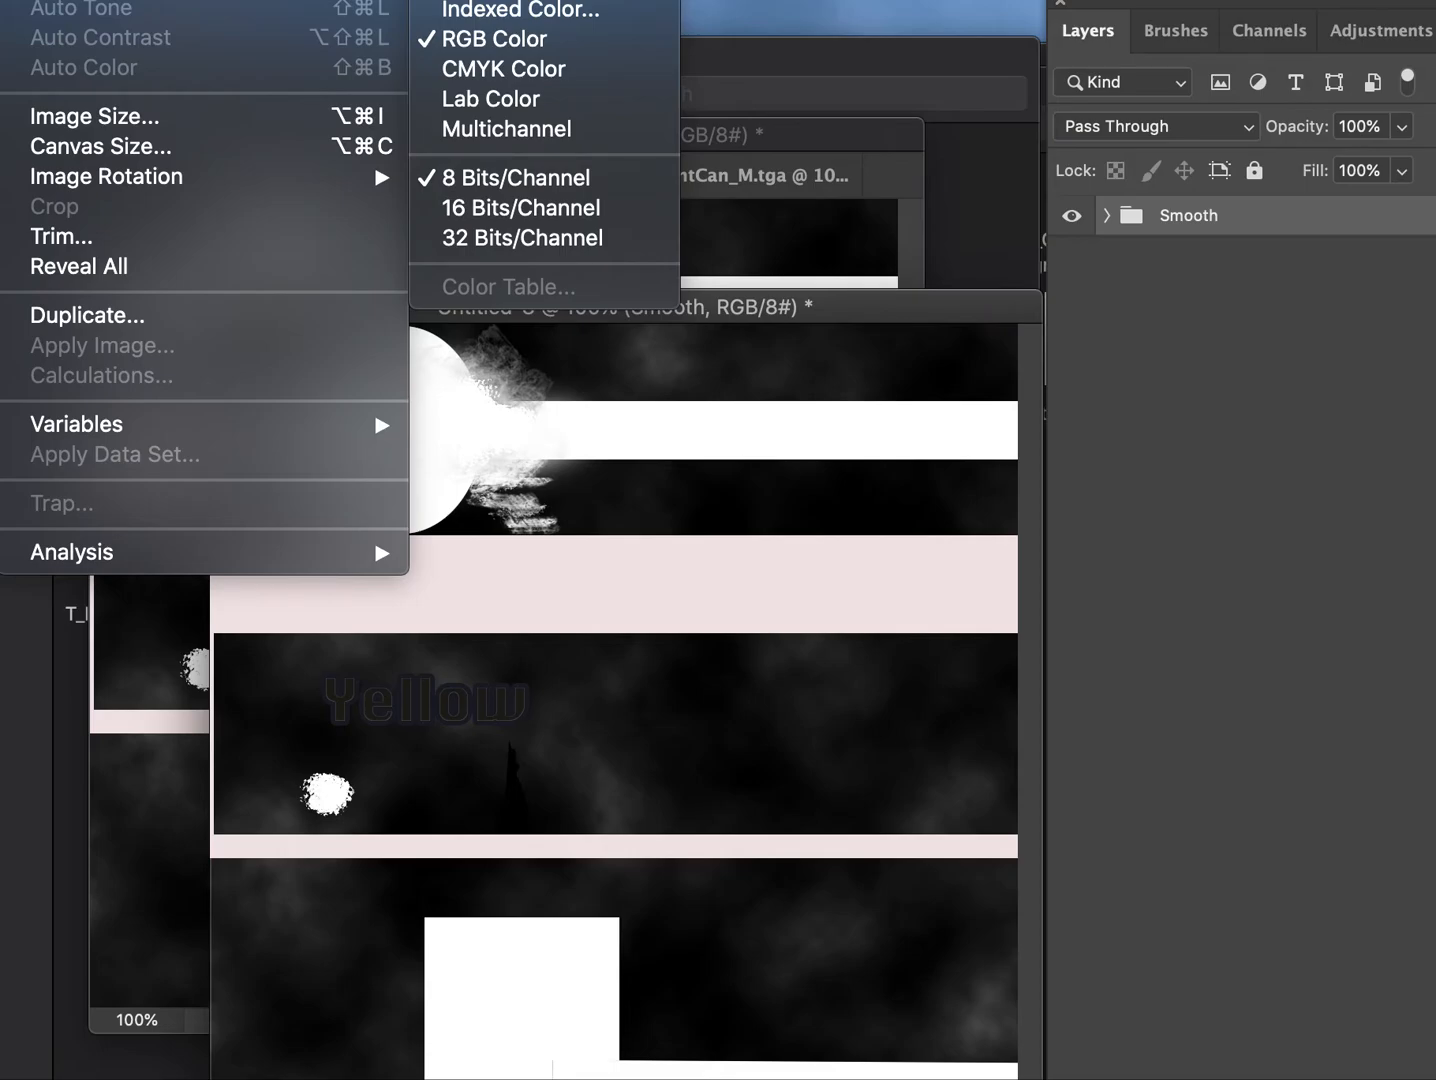
pyautogui.click(497, 130)
pyautogui.click(1244, 411)
pyautogui.click(1225, 462)
# Paste the entire grayscale smoothness image into the Alpha 1 channel of T_PaintCan_M.tga and save the file.
pyautogui.moveTo(655, 303); pyautogui.dragTo(514, 202)
pyautogui.click(1266, 33)
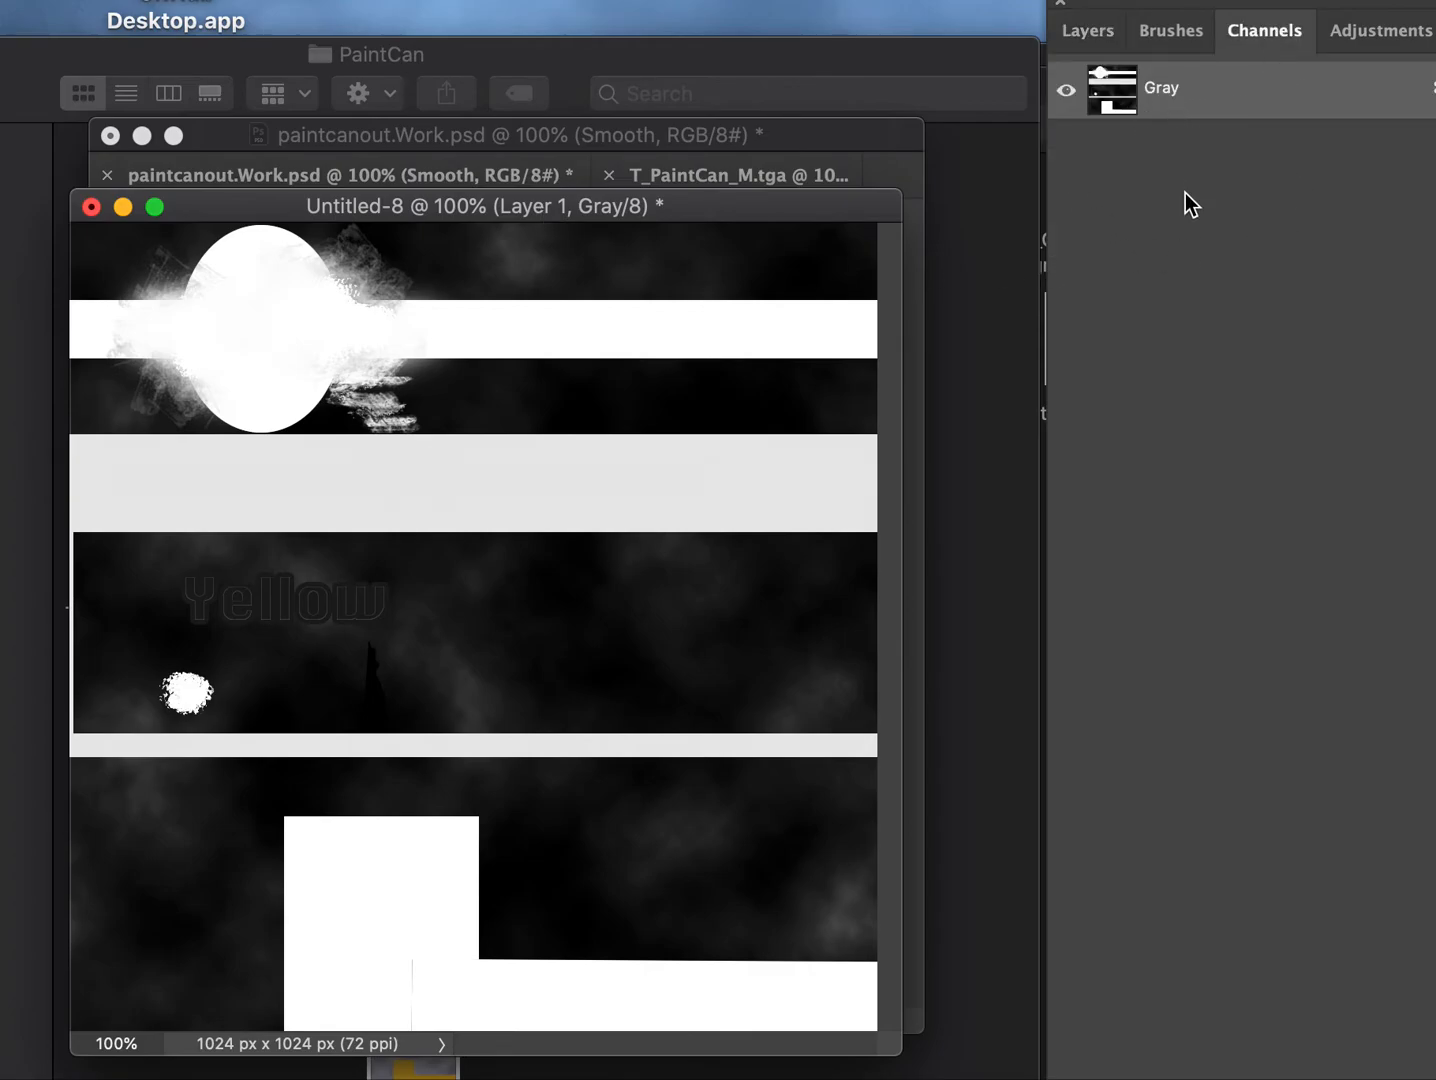
pyautogui.press('super+a')
pyautogui.click(705, 175)
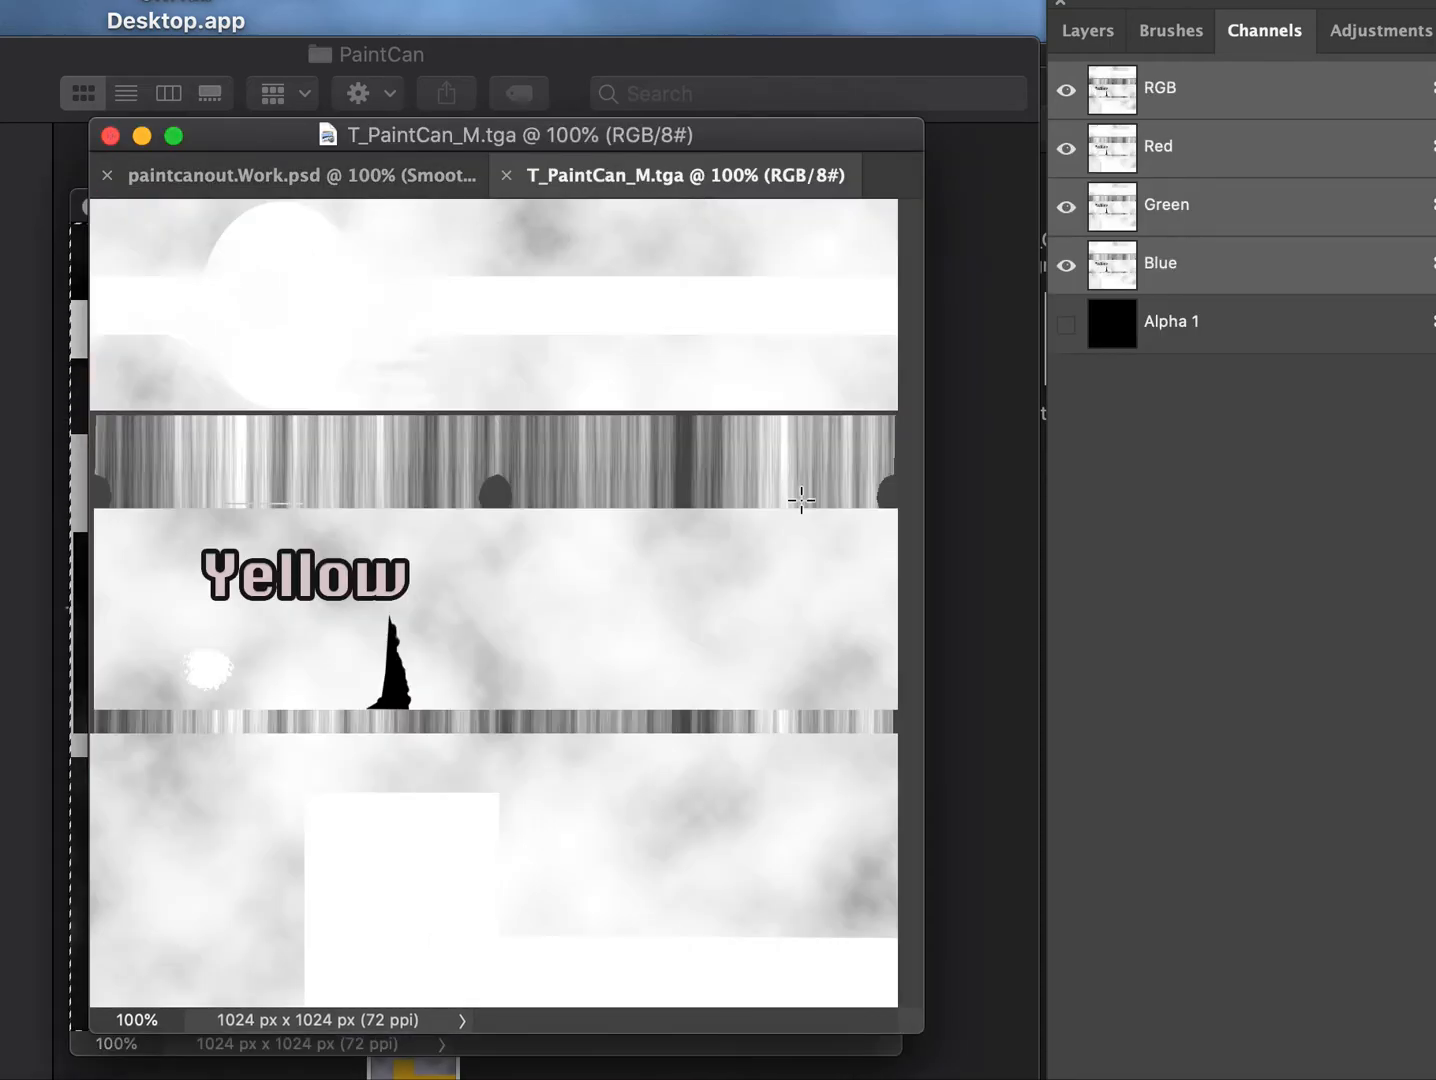
pyautogui.click(1165, 350)
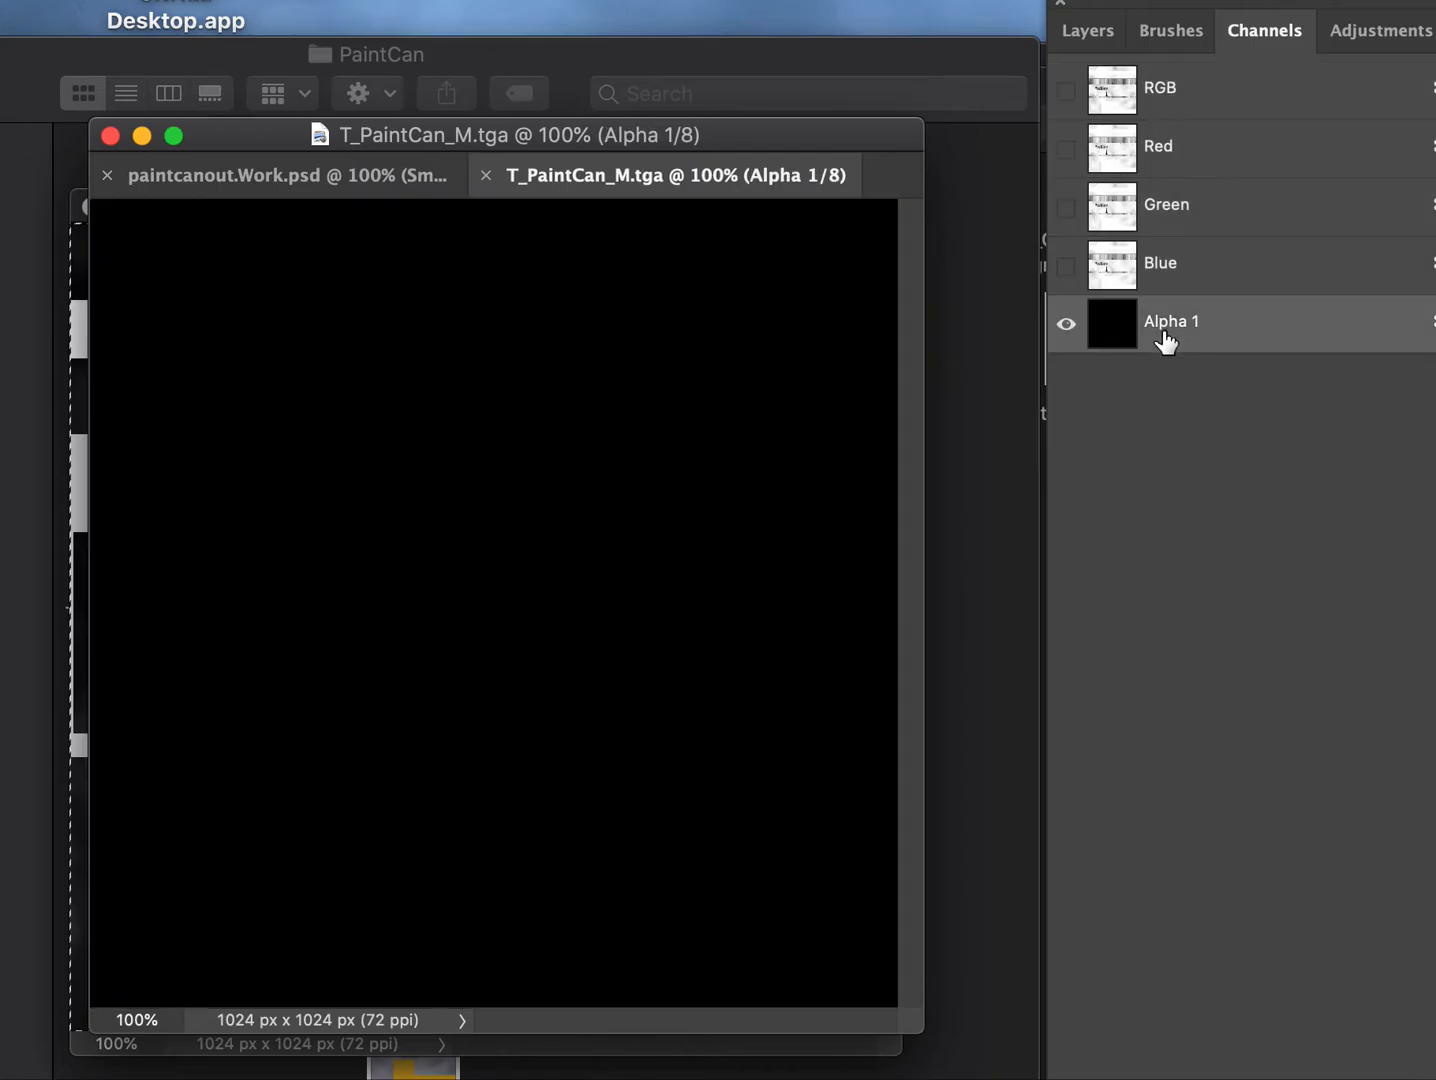
pyautogui.hotkey('ctrl', 'v')
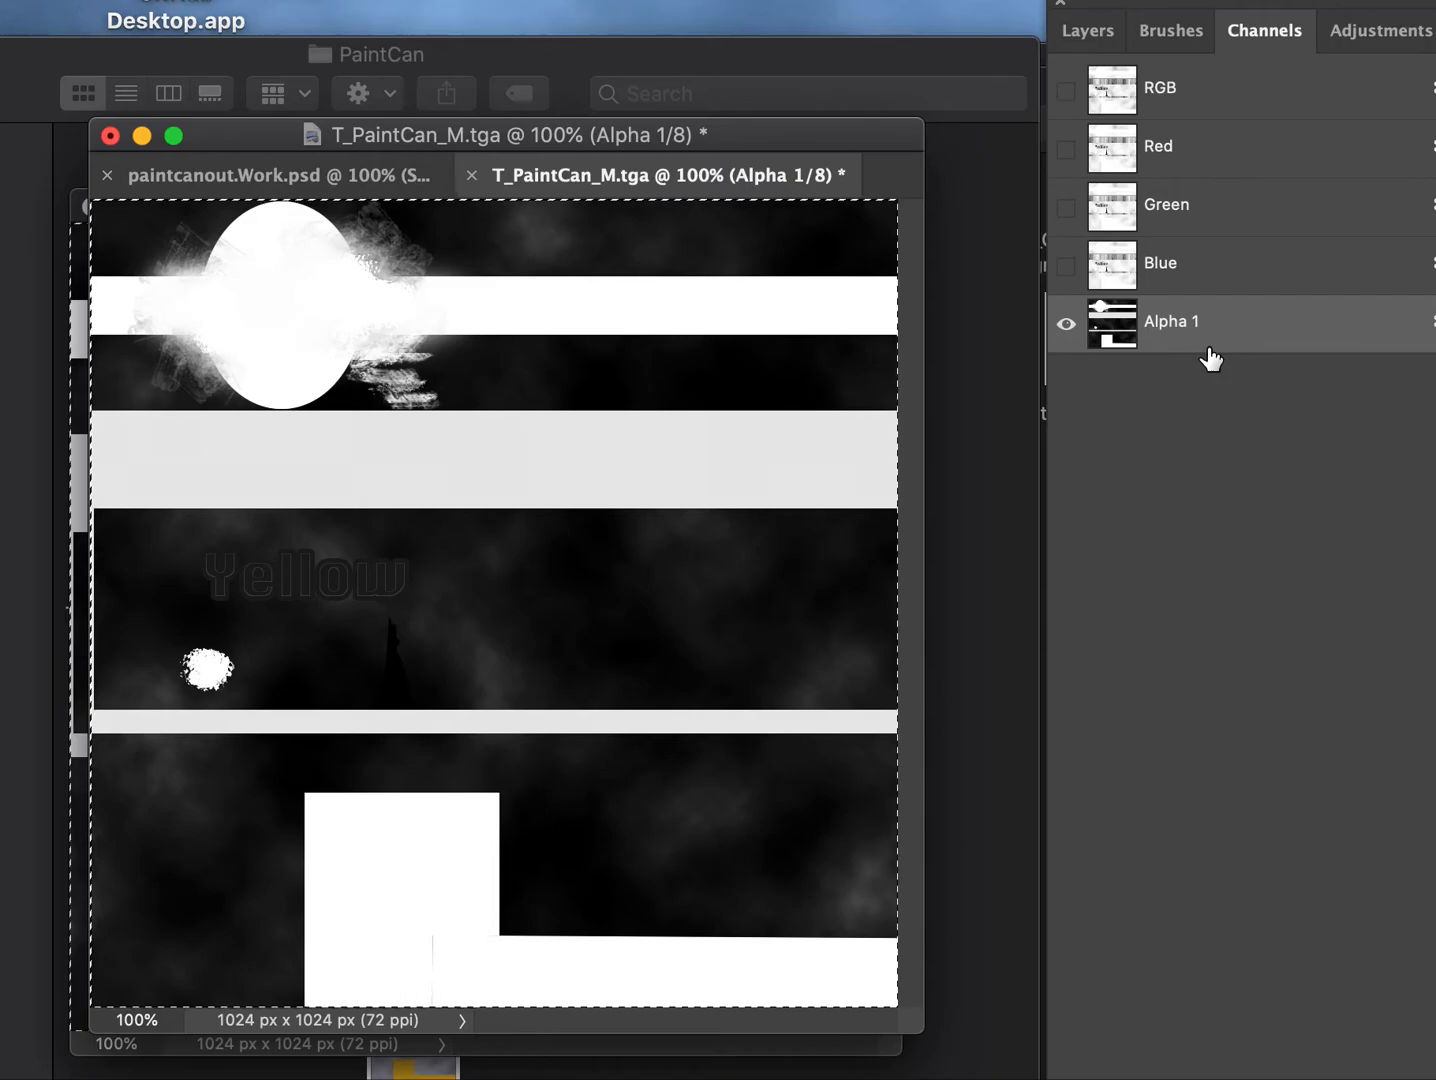
pyautogui.press('super+s')
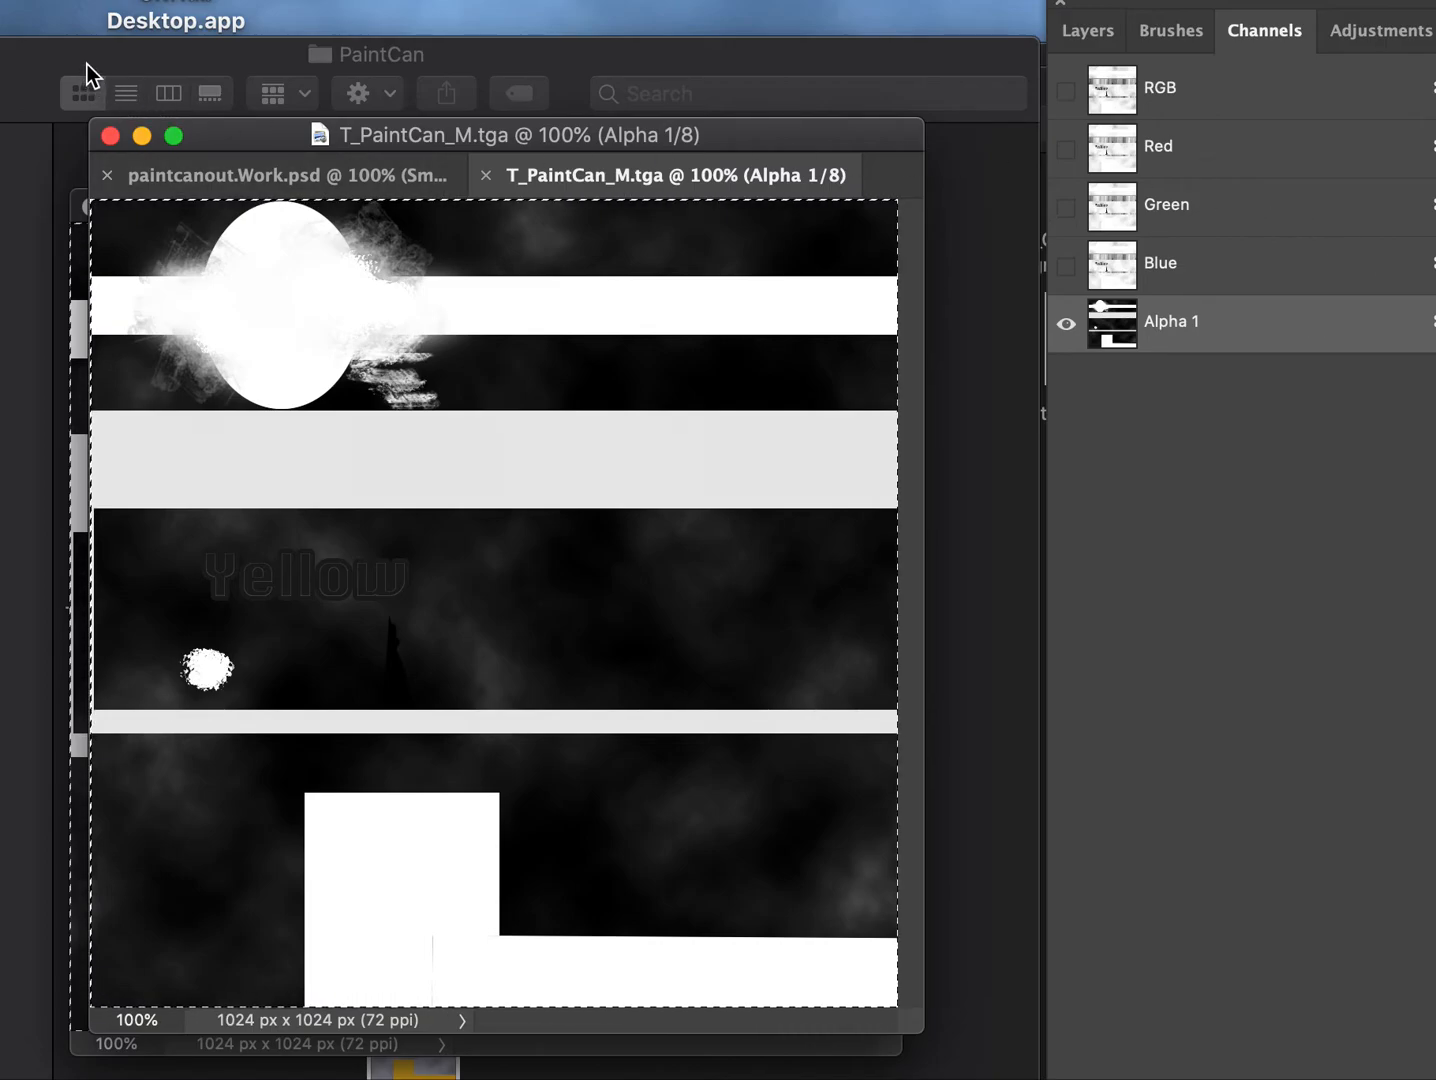
# Switch to the sourceimages folder in Finder and select T_PaintCan_N.png, T_PaintCan_M.png and T_PaintCan_C.png.
pyautogui.moveTo(91, 58)
pyautogui.mouseDown()
pyautogui.moveTo(274, 39)
pyautogui.moveTo(240, 70)
pyautogui.moveTo(83, 51)
pyautogui.moveTo(474, 615)
pyautogui.moveTo(181, 686)
pyautogui.moveTo(50, 501)
pyautogui.mouseUp()
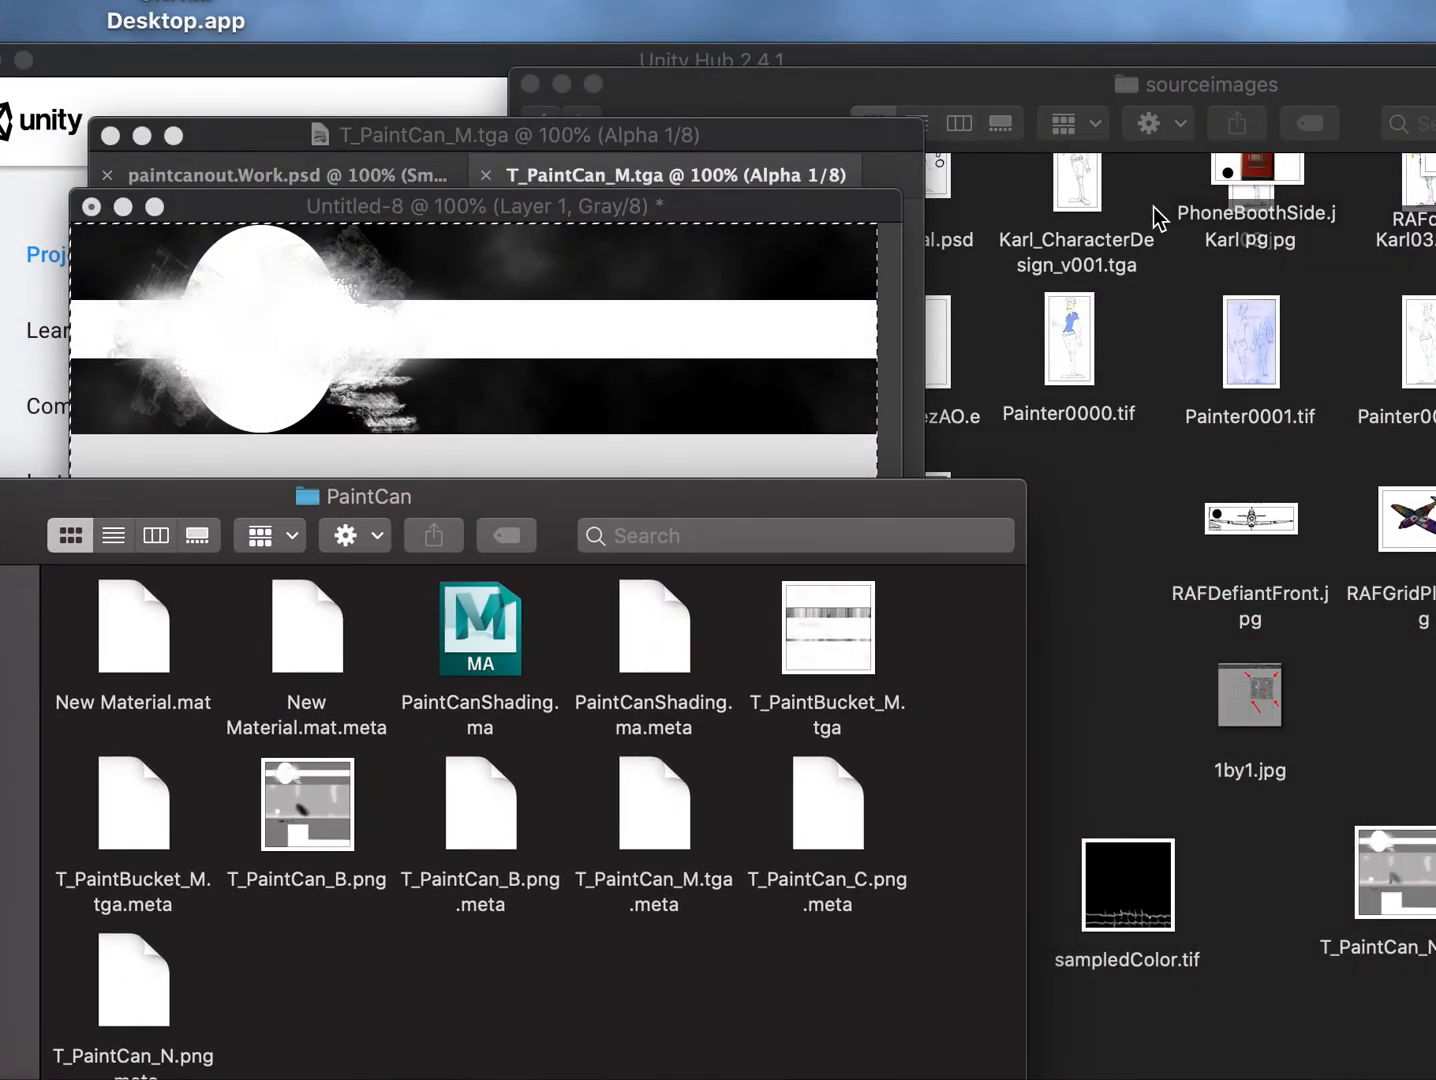
pyautogui.click(1099, 90)
pyautogui.click(1410, 122)
pyautogui.moveTo(1187, 95); pyautogui.dragTo(758, 47)
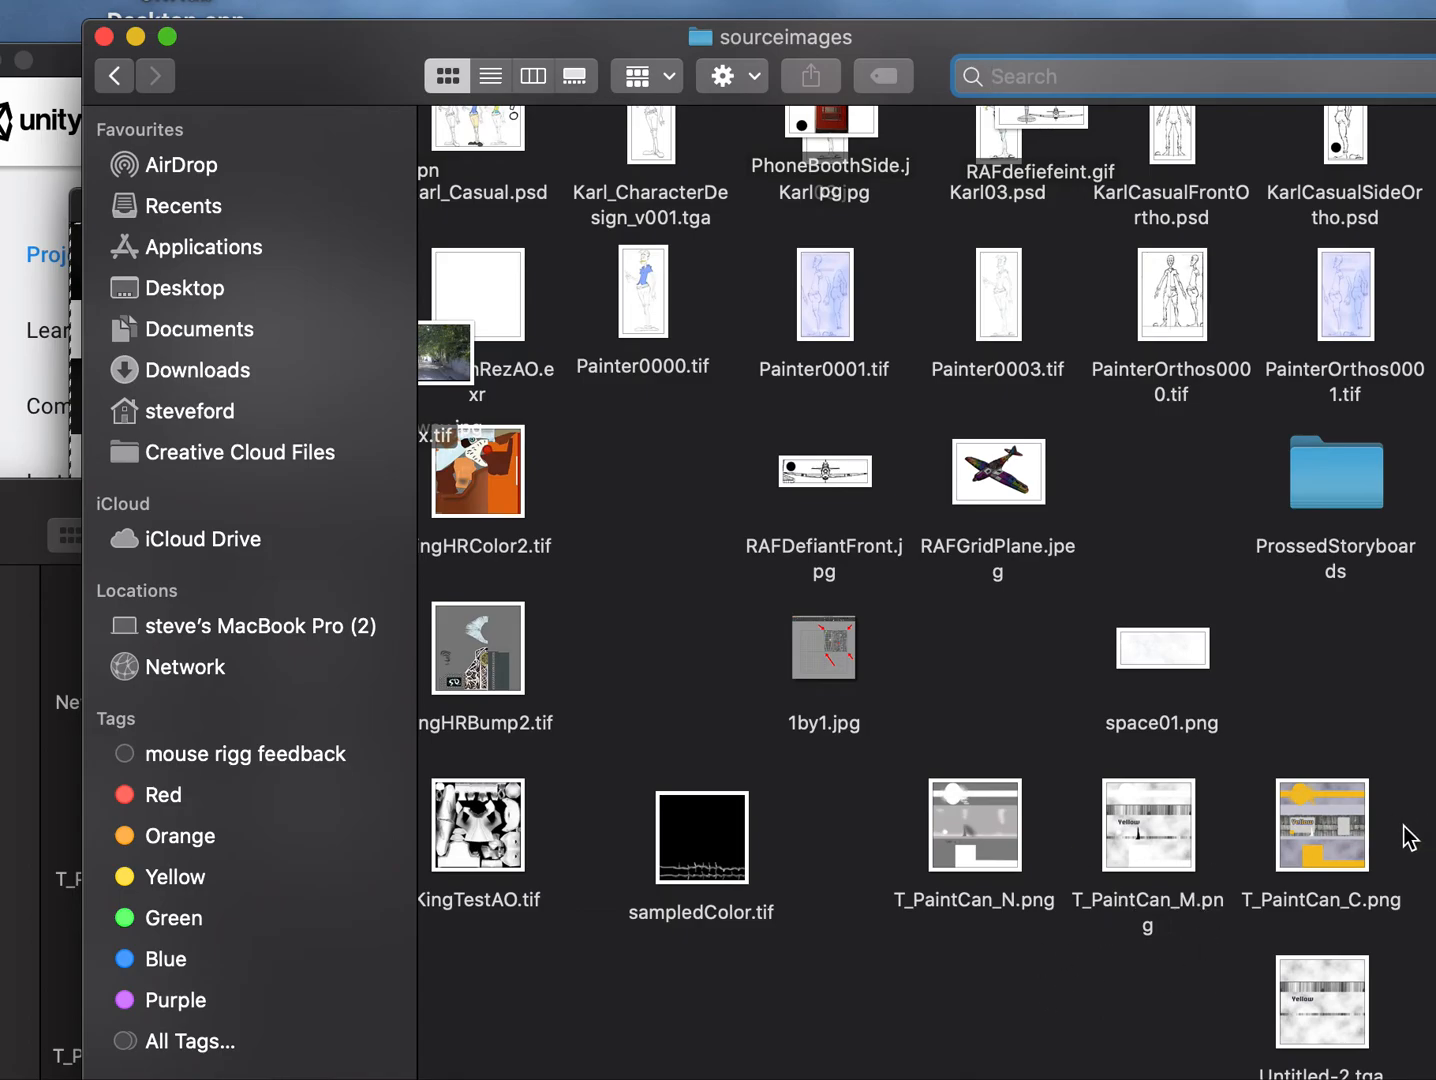
pyautogui.moveTo(1404, 840); pyautogui.dragTo(936, 827)
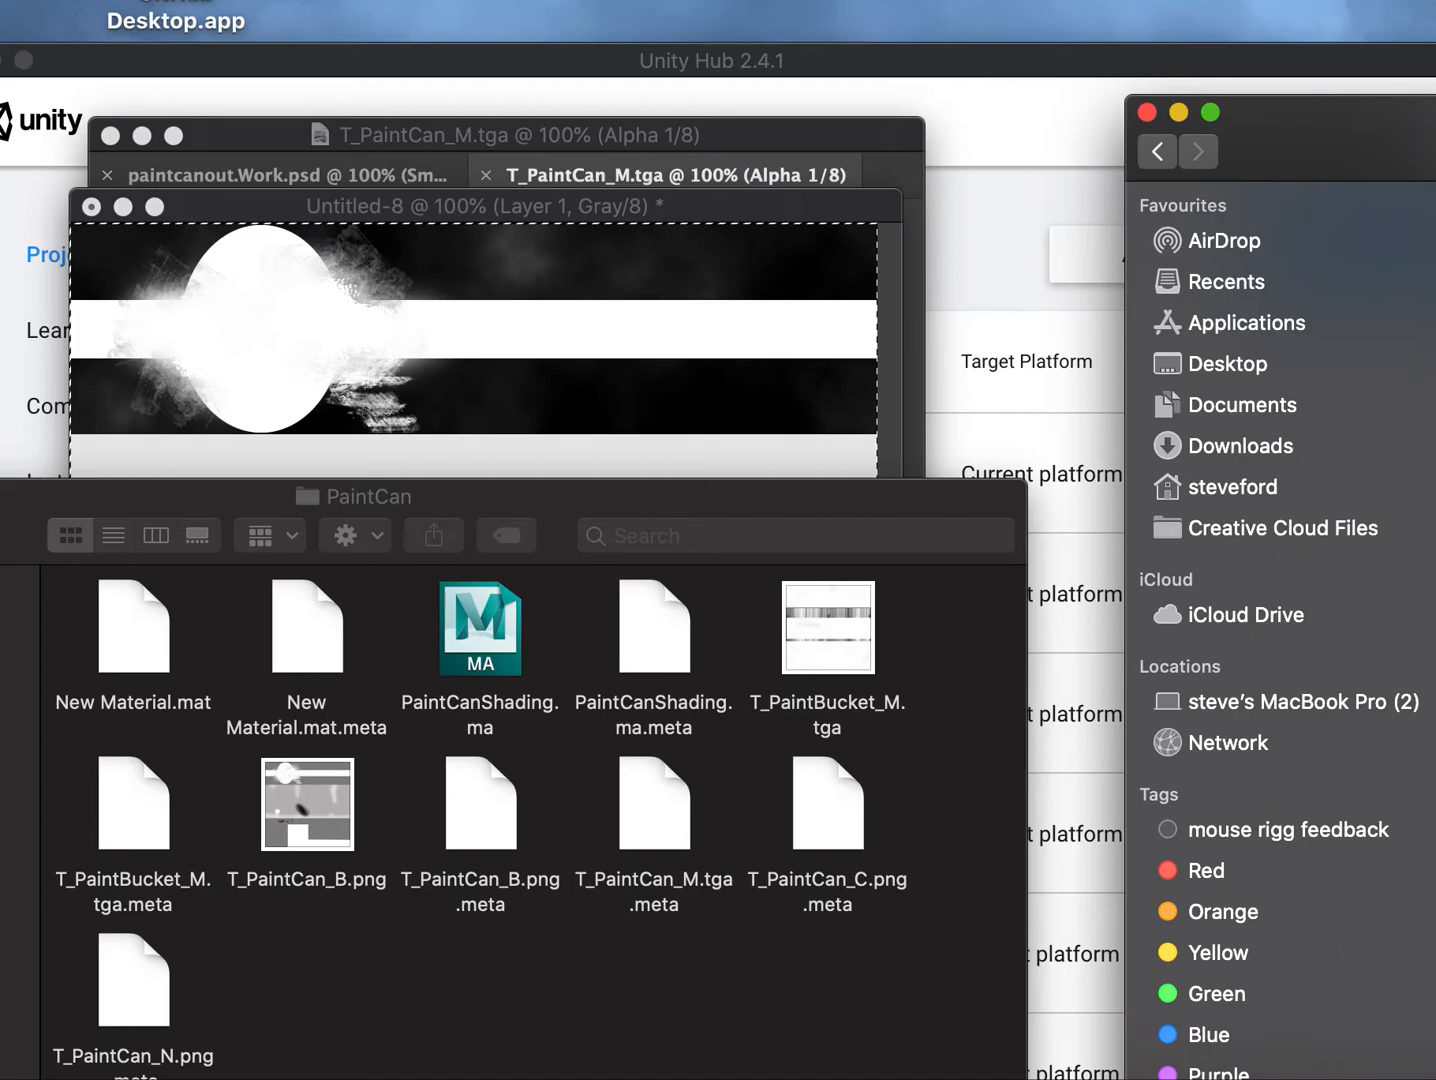
# Open the Assets folder of the GradingFall2020 project in Documents and locate the PaintCan folder.
pyautogui.click(1430, 1072)
pyautogui.moveTo(1405, 76)
pyautogui.mouseDown()
pyautogui.moveTo(1197, 85)
pyautogui.moveTo(385, 2)
pyautogui.moveTo(644, 25)
pyautogui.mouseUp()
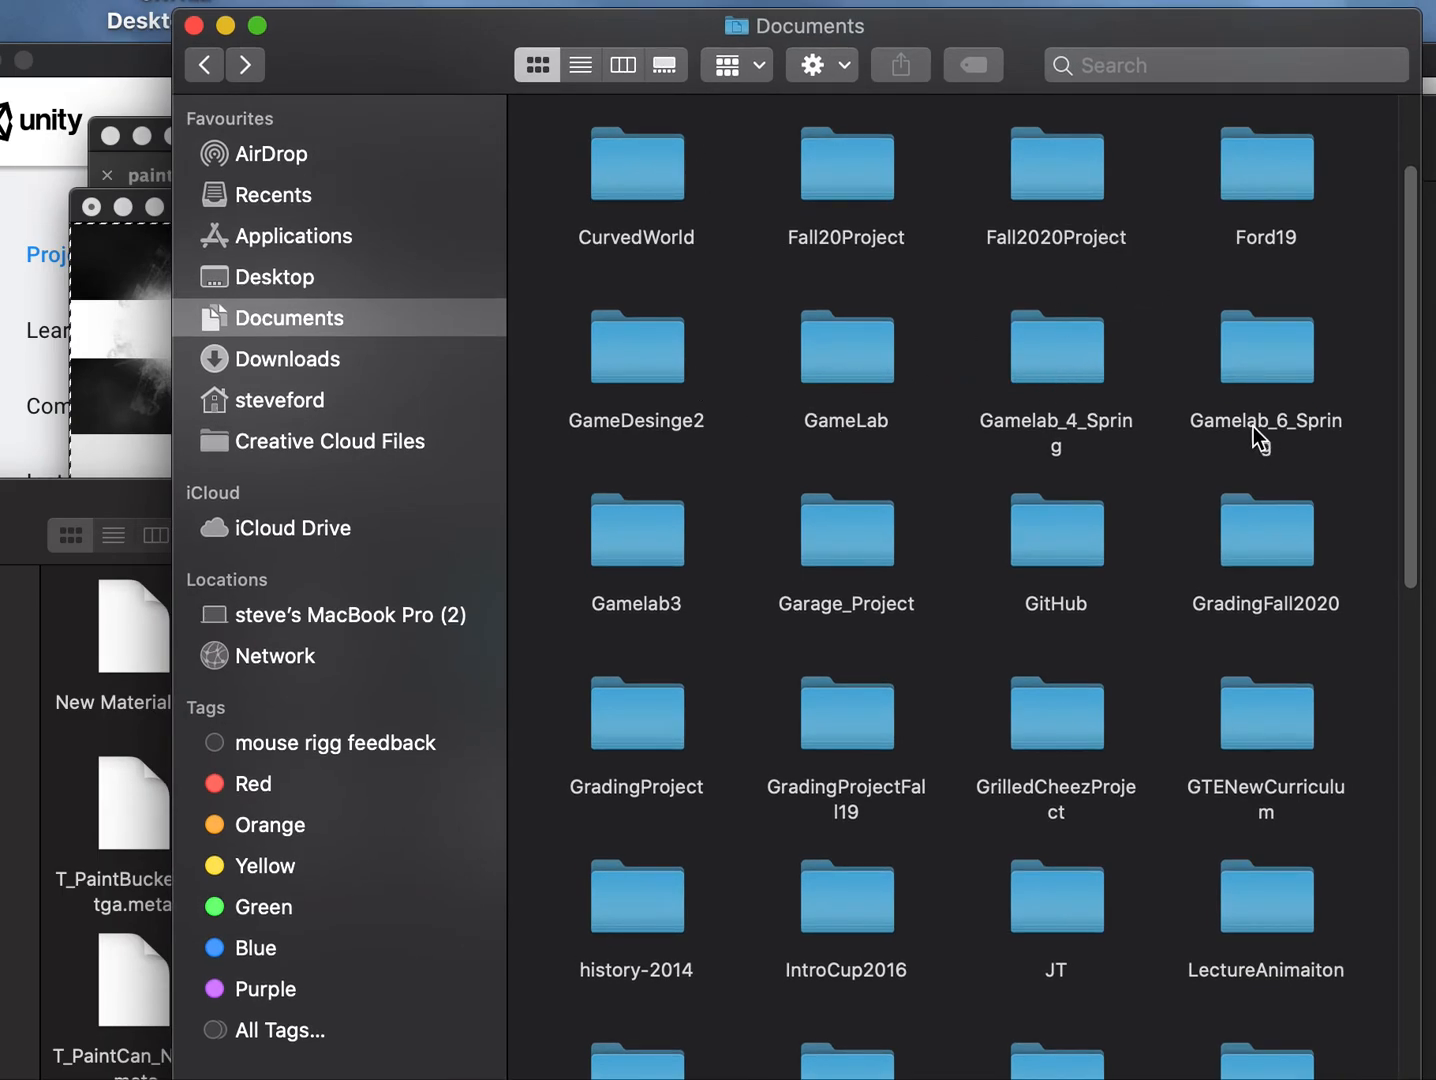
pyautogui.doubleClick(1265, 550)
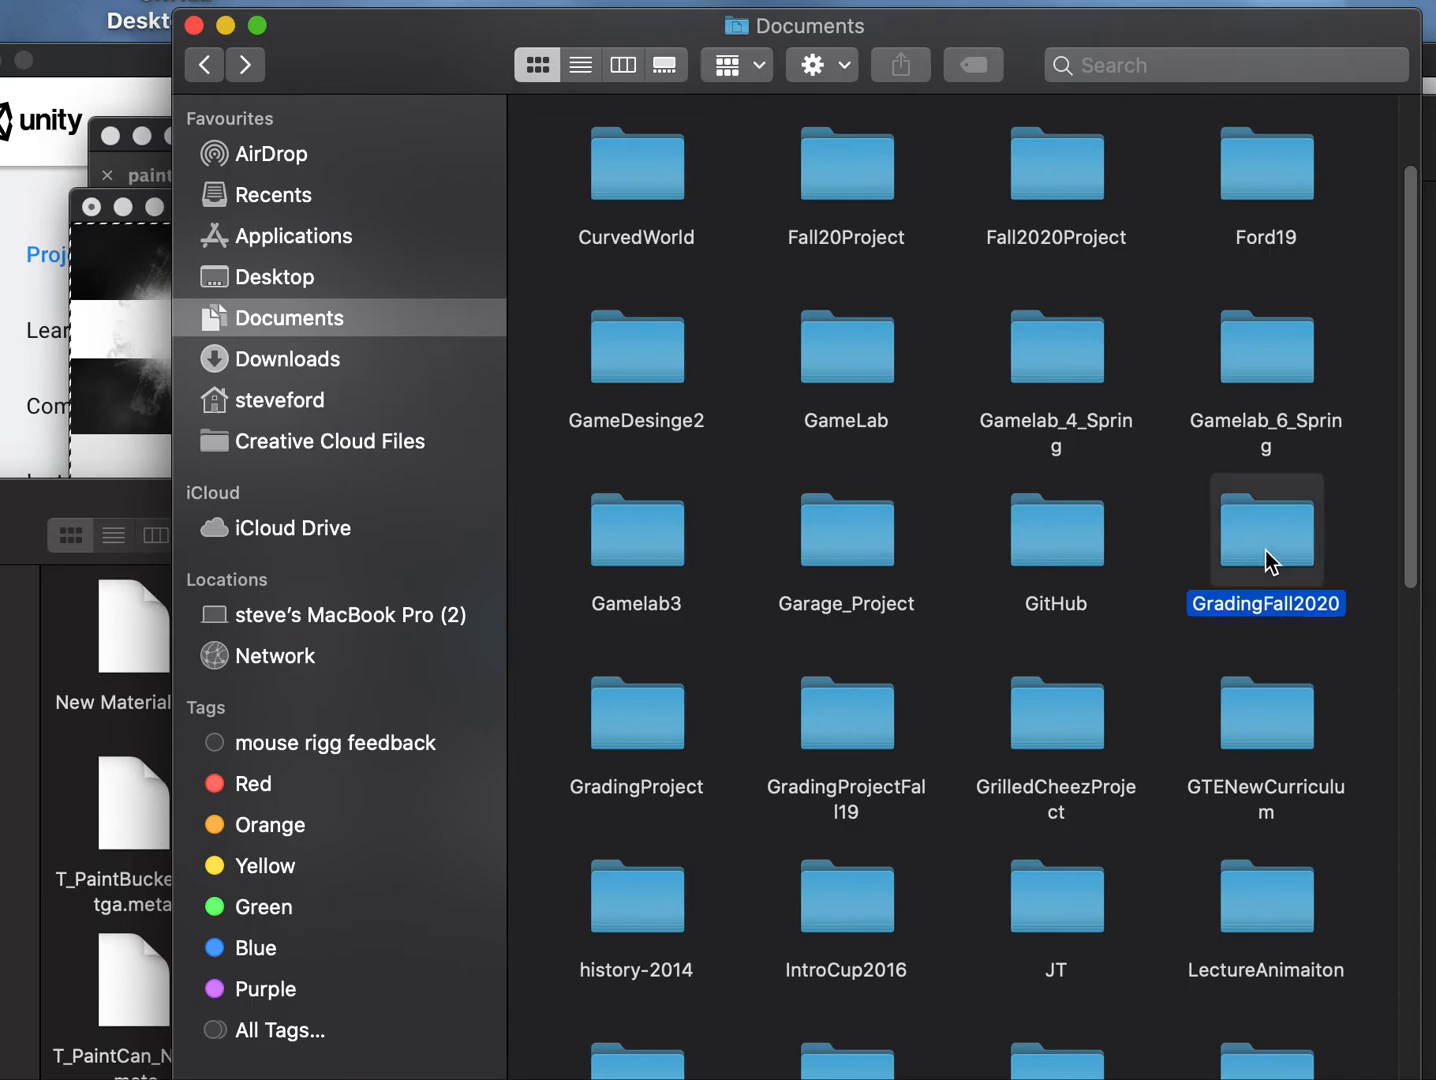
pyautogui.doubleClick(620, 196)
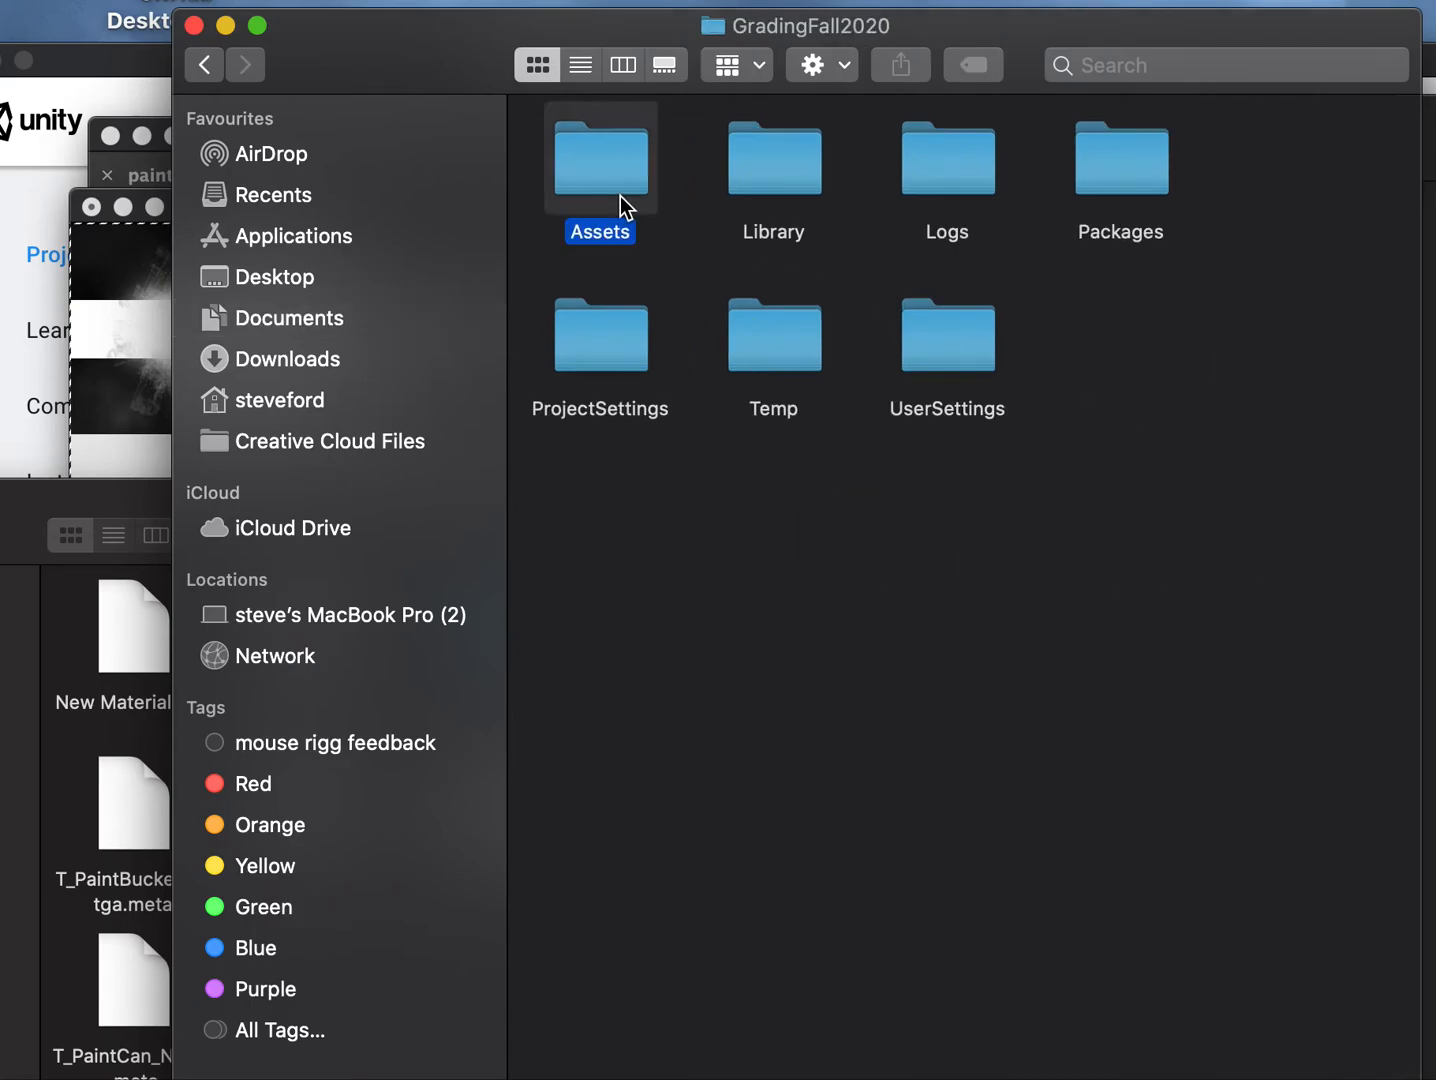
pyautogui.scroll(-8, 941, 680)
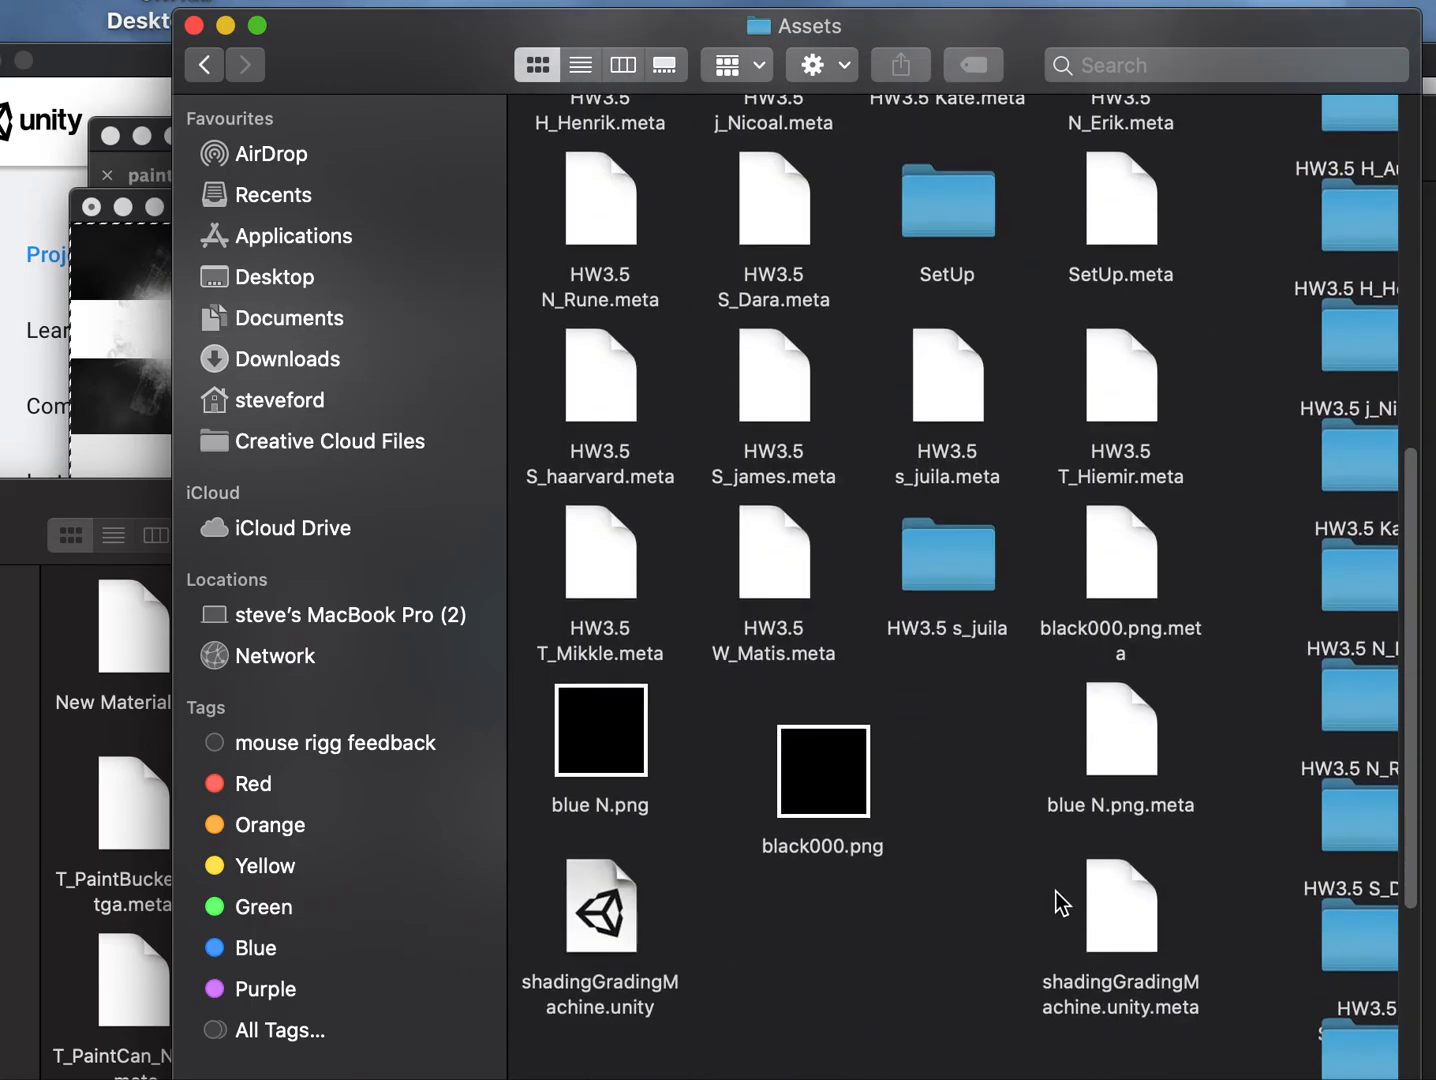
pyautogui.scroll(6, 1044, 850)
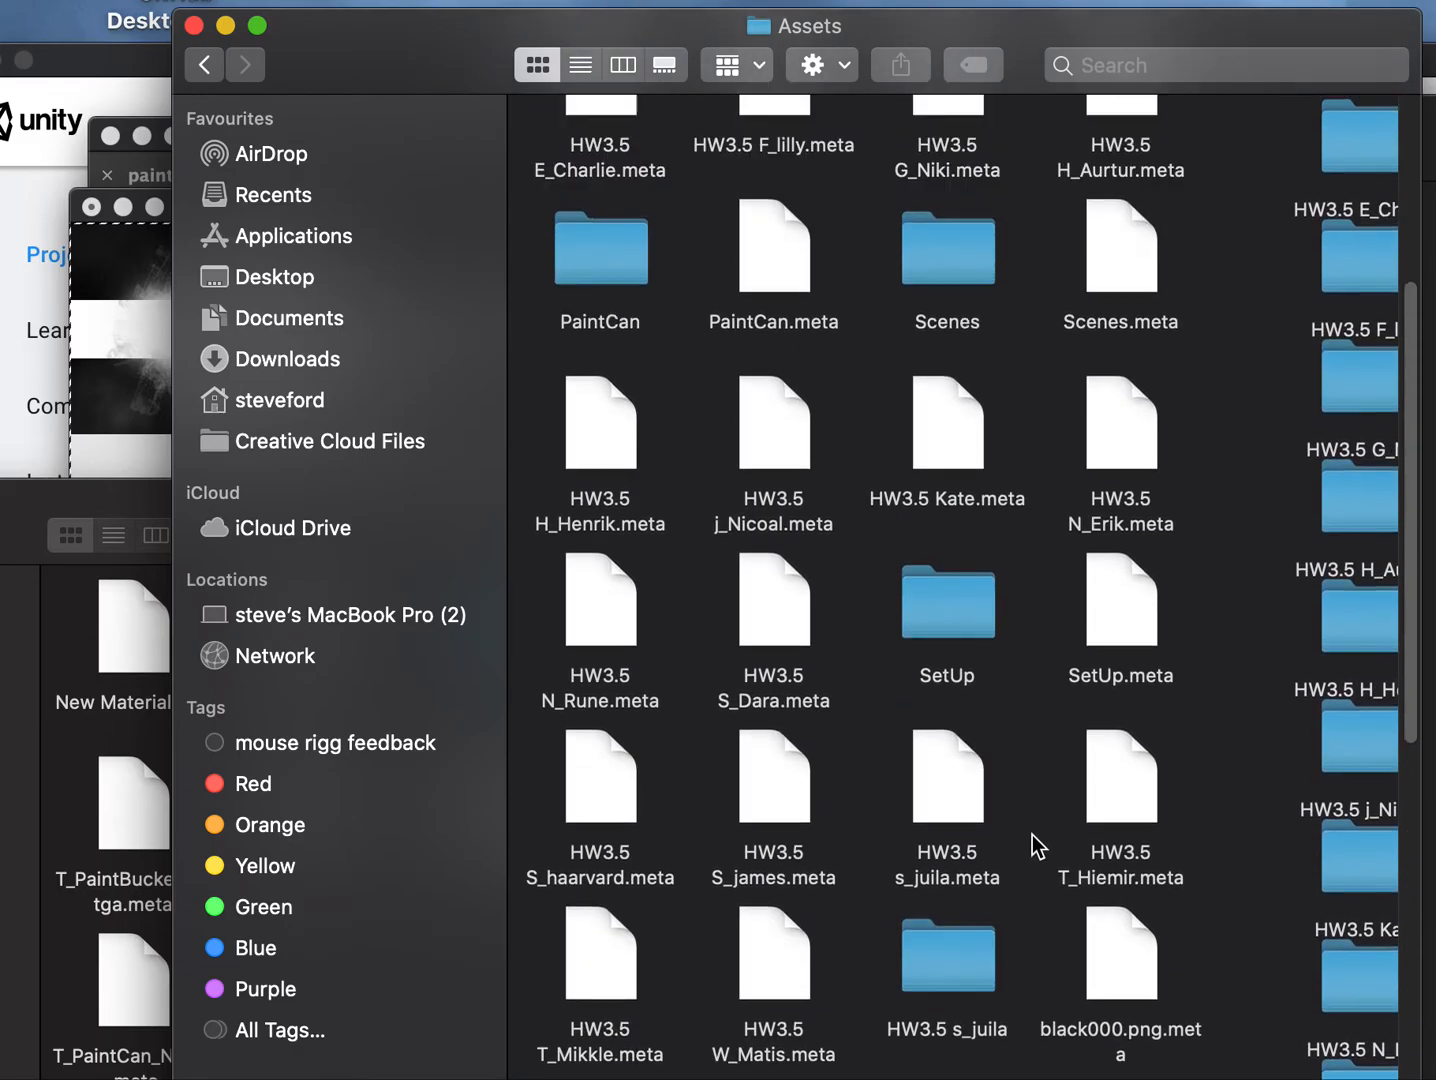
# Put the selected maps into the PaintCan folder, replacing the existing T_PaintCan_C.png and T_PaintCan_N.png.
pyautogui.doubleClick(639, 341)
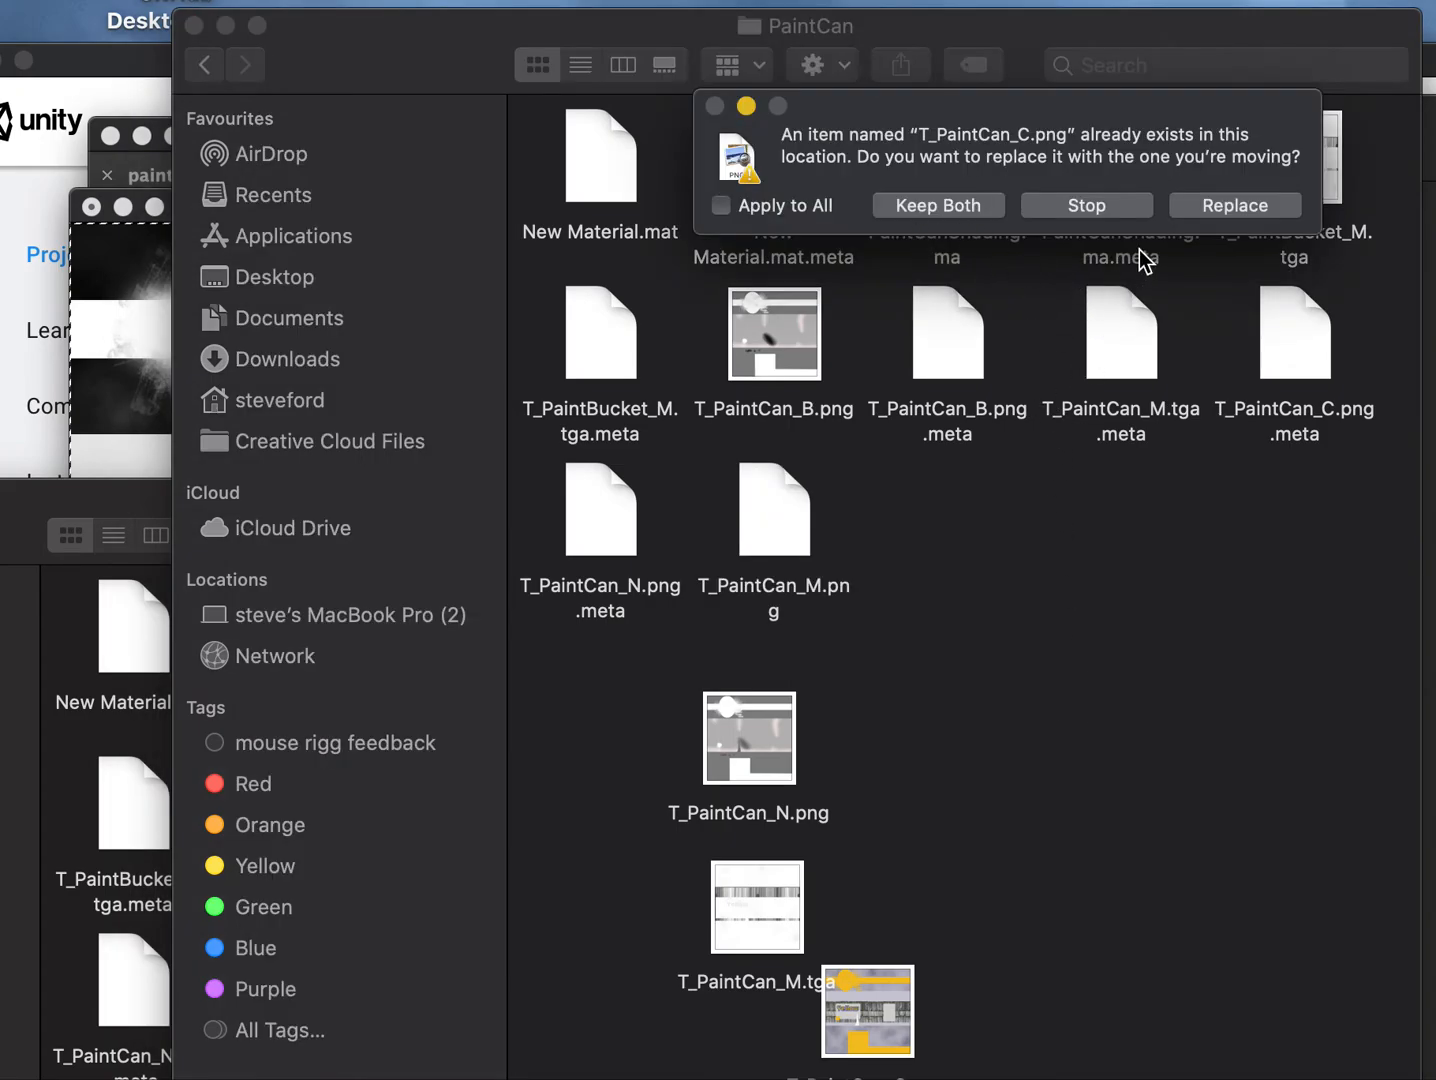
pyautogui.click(1226, 208)
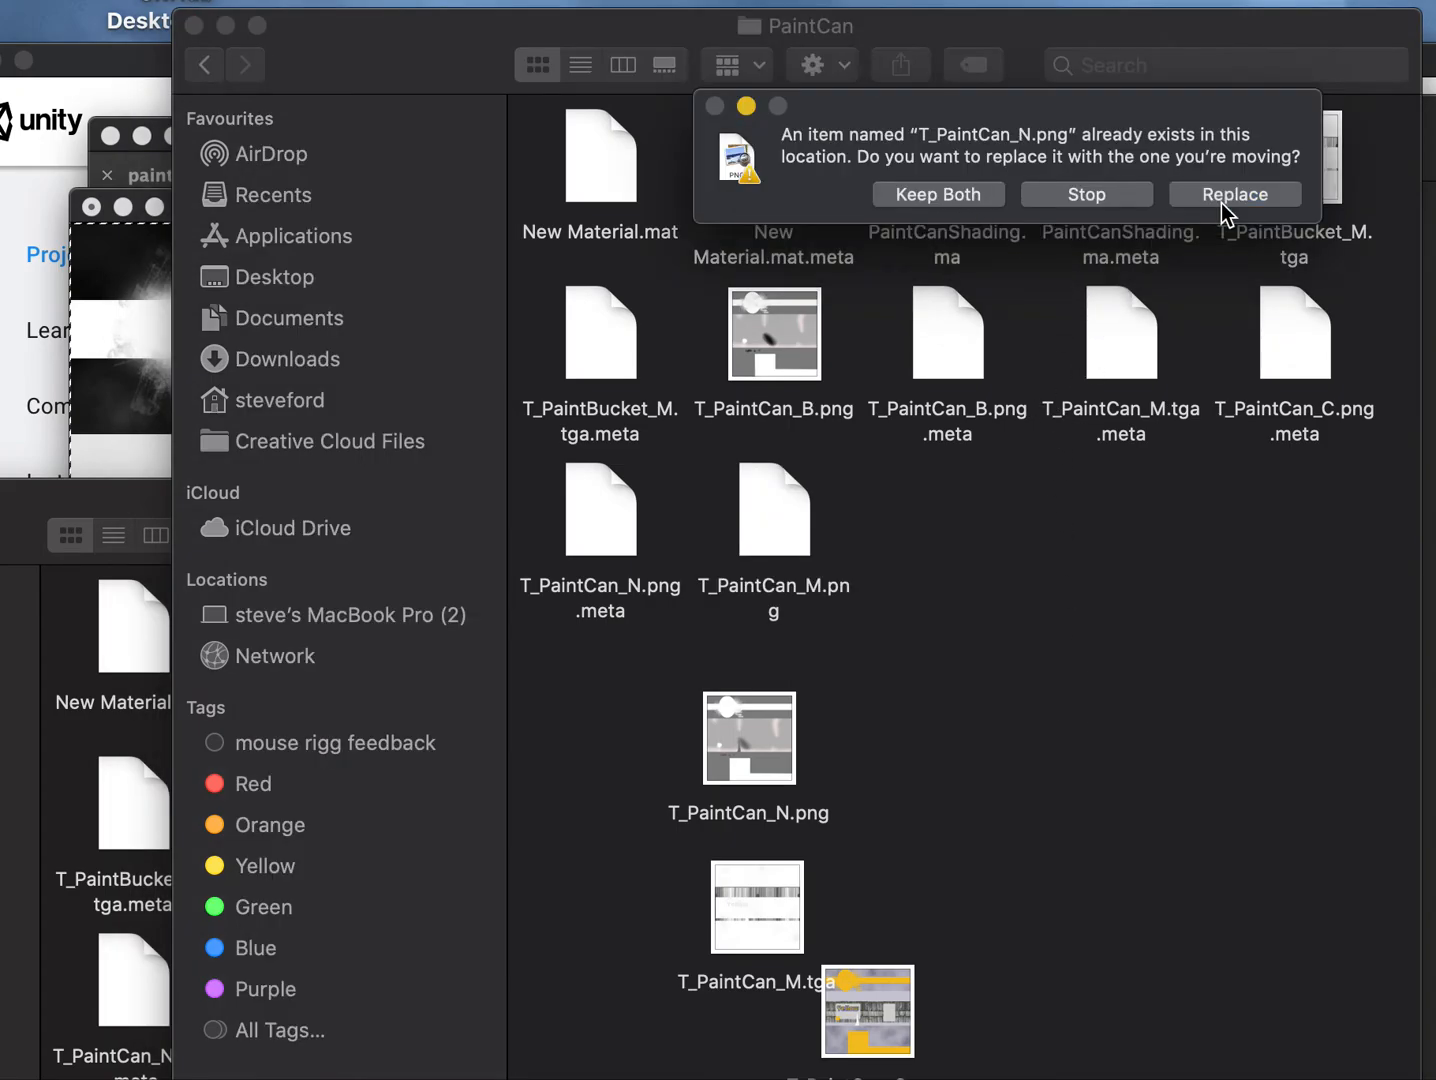
pyautogui.click(1220, 205)
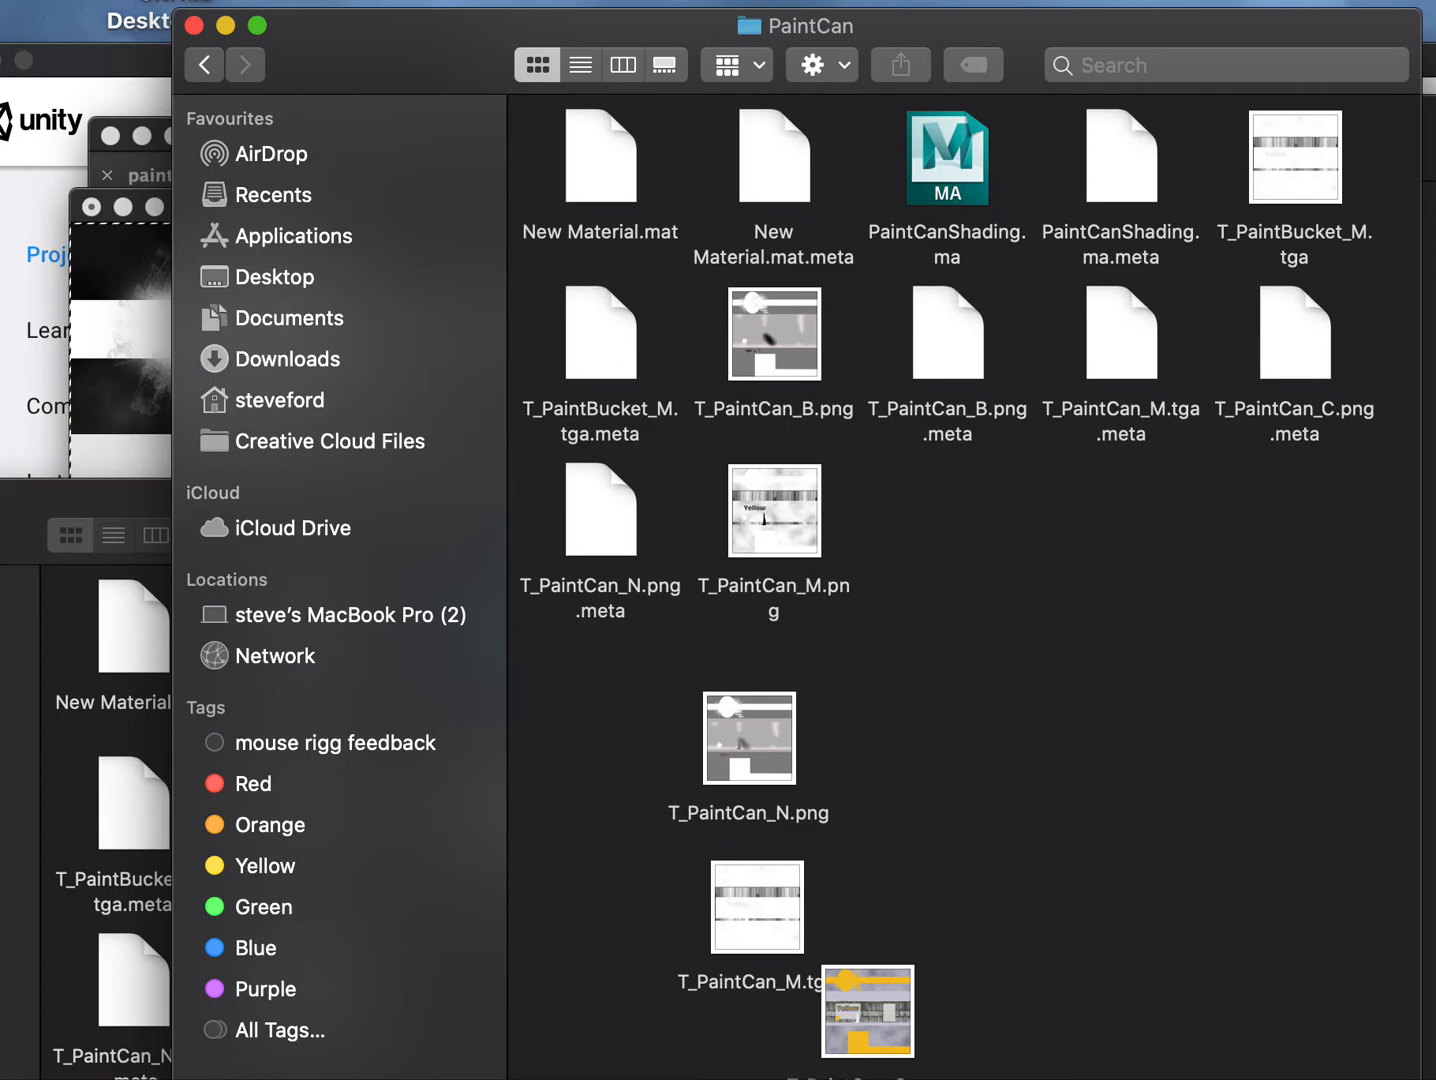
# Bring up Unity Hub, move it and the PaintCan folder window aside, and return to the smoothness document in Photoshop.
pyautogui.click(1103, 1078)
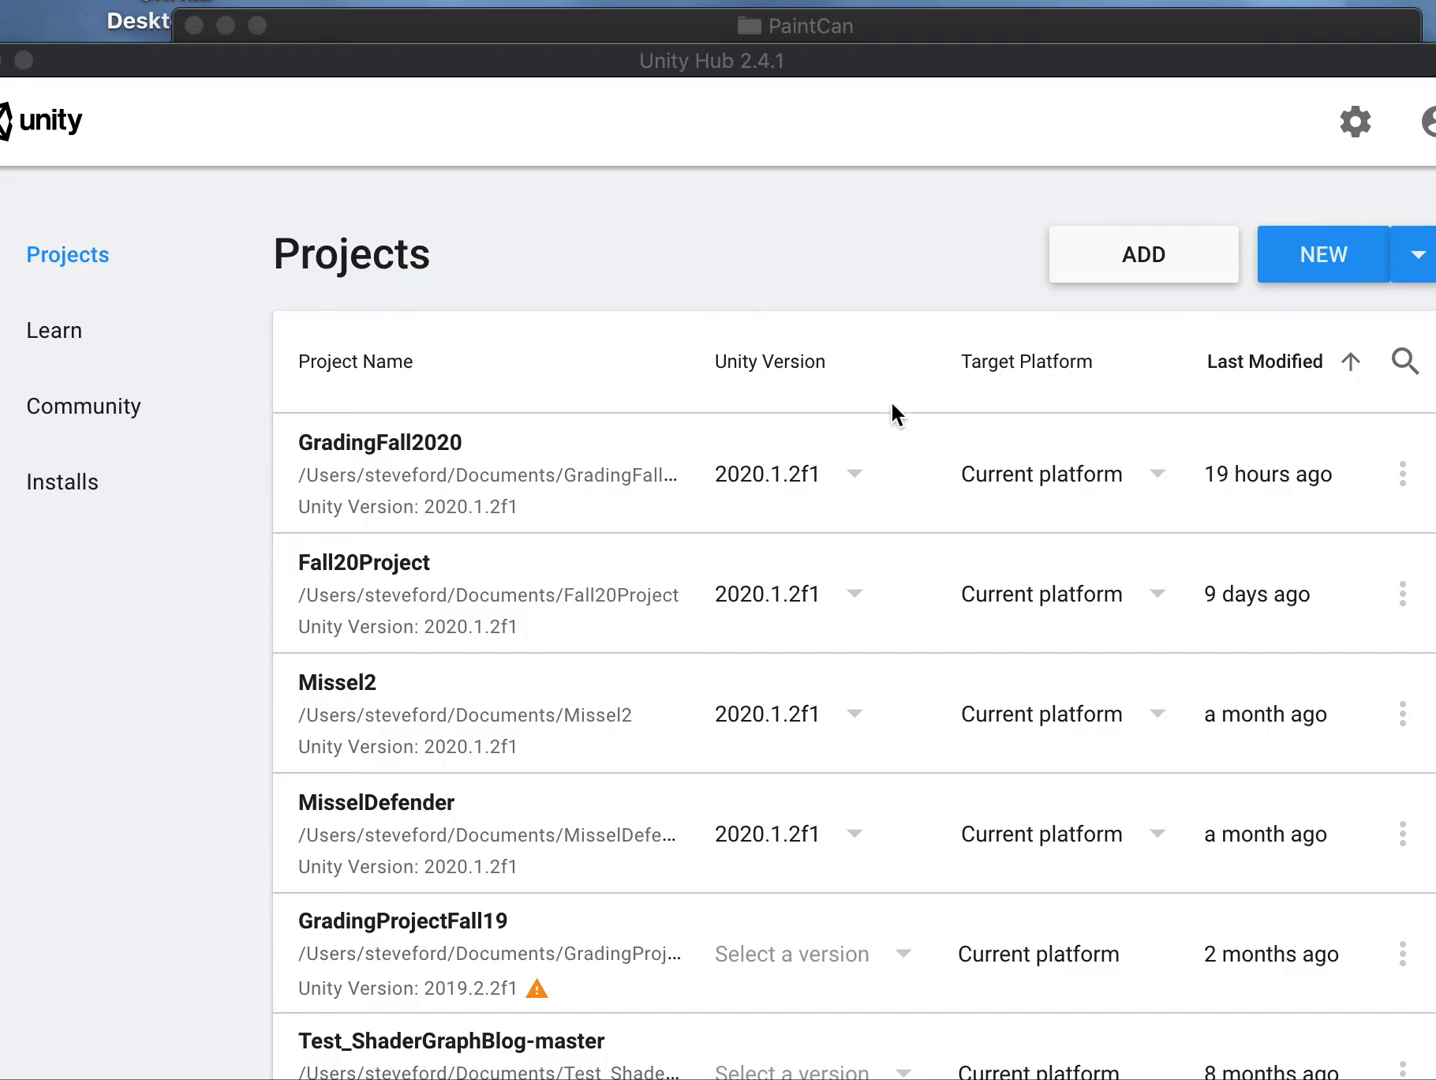
pyautogui.moveTo(619, 62)
pyautogui.mouseDown()
pyautogui.moveTo(826, 98)
pyautogui.moveTo(1019, 932)
pyautogui.moveTo(1020, 1062)
pyautogui.mouseUp()
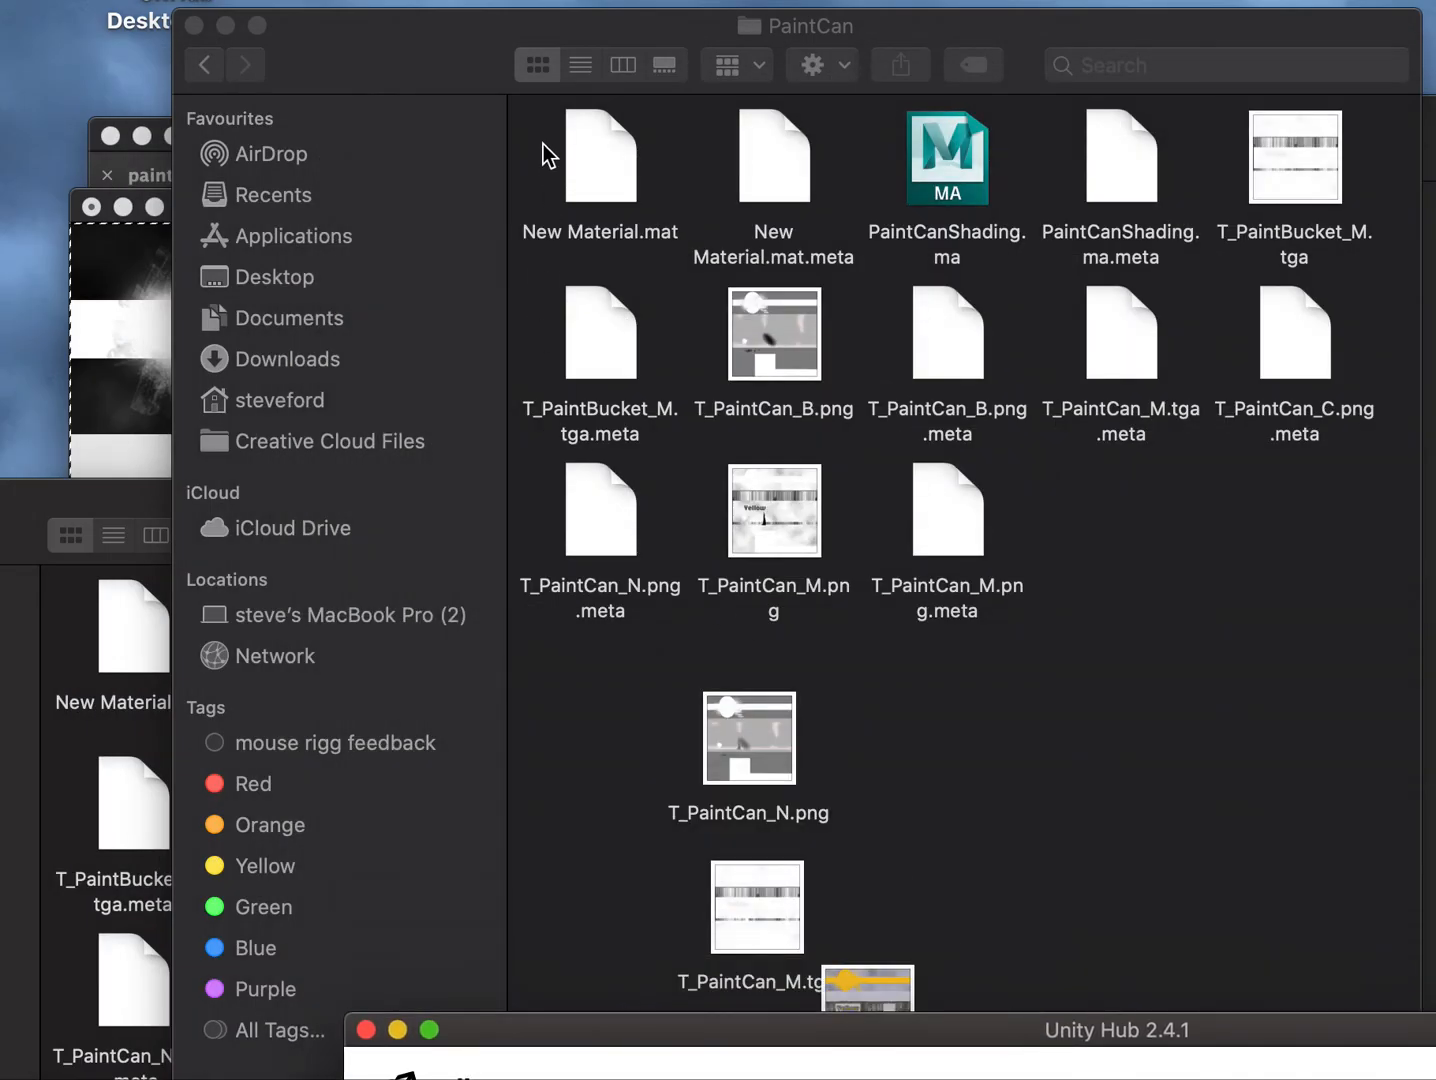
pyautogui.moveTo(472, 46); pyautogui.dragTo(1283, 198)
pyautogui.click(545, 202)
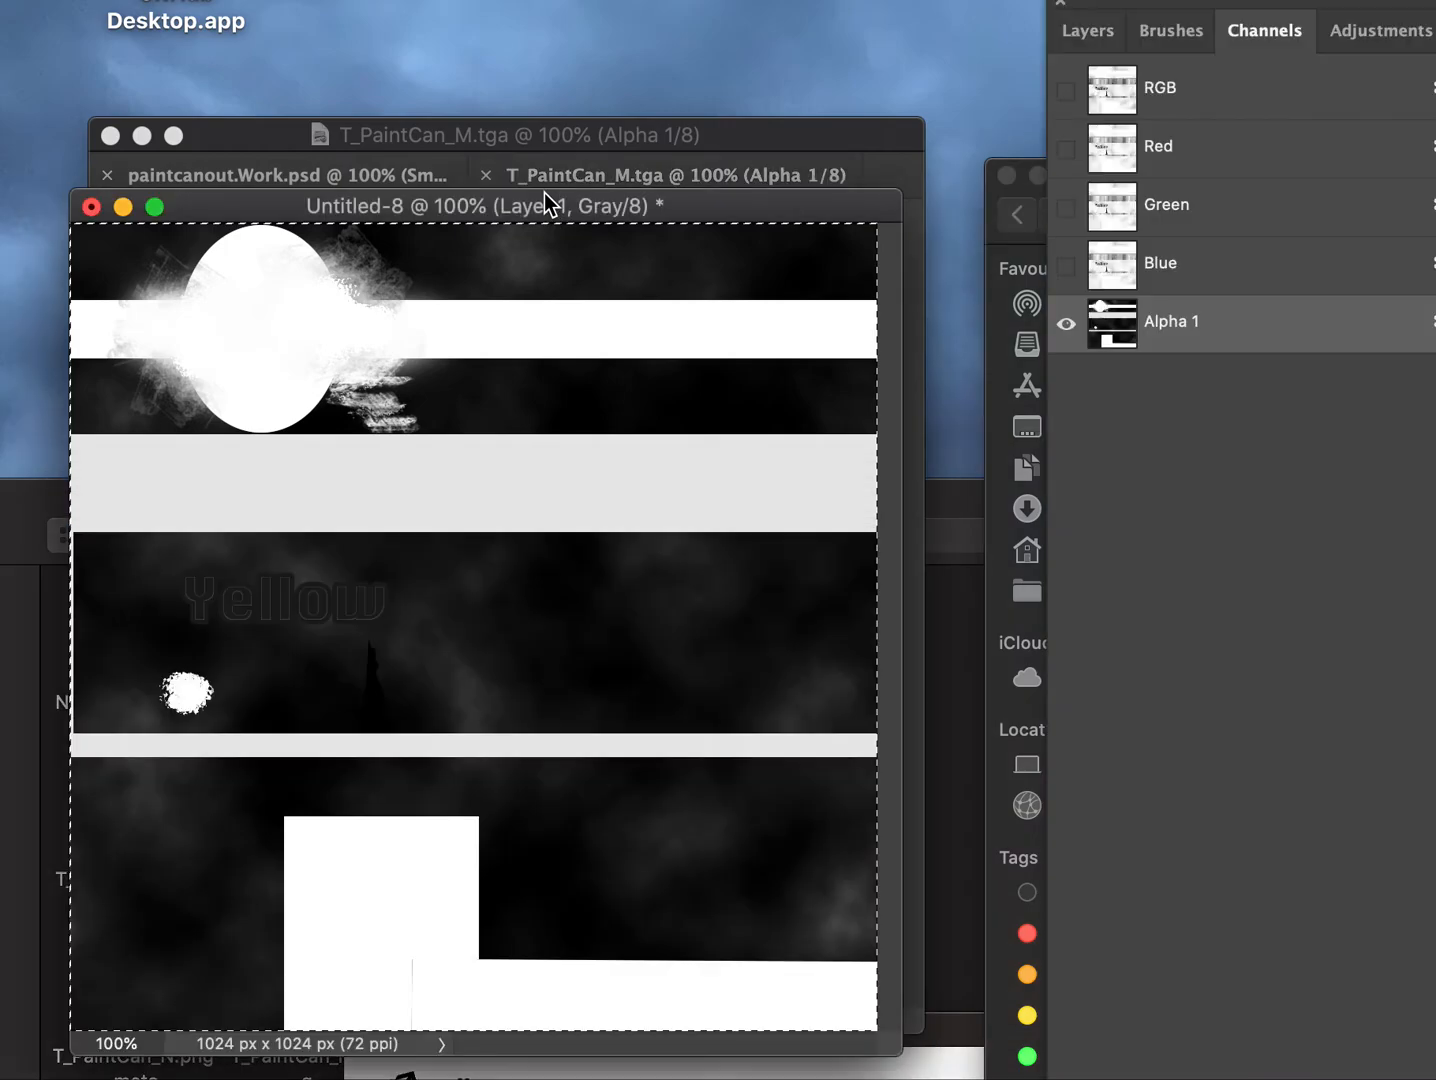
# Quit Photoshop, saving the grayscale smoothness document as junk in sourceimages and the changes to paintcanout.Work.psd.
pyautogui.click(0, 0)
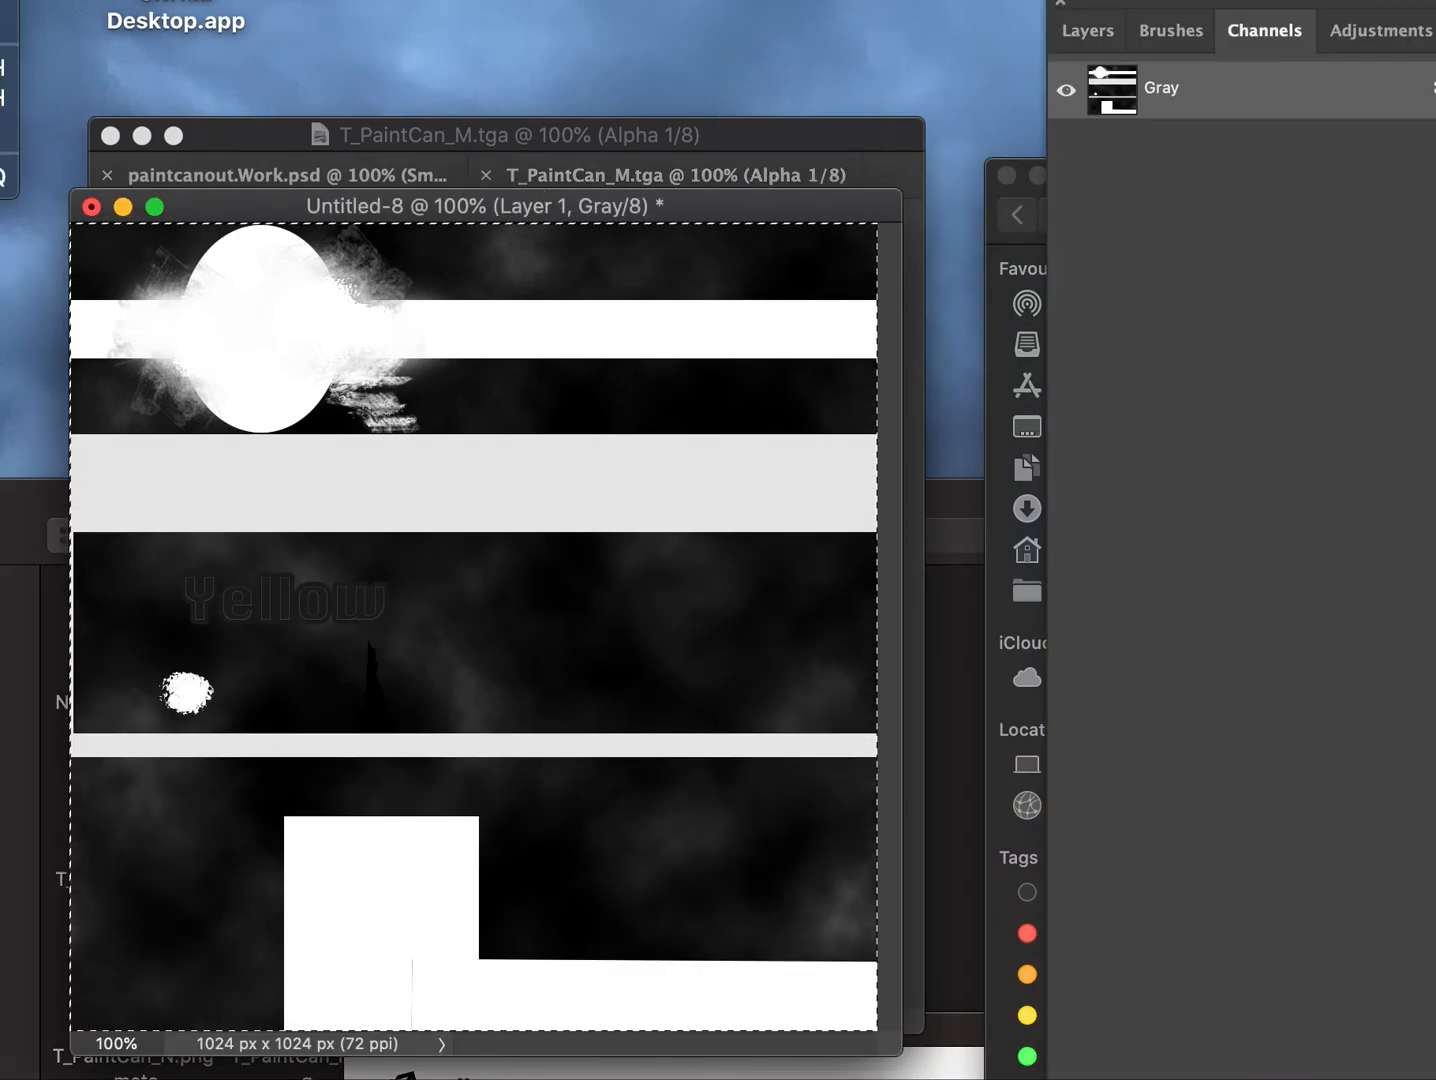
pyautogui.click(3, 177)
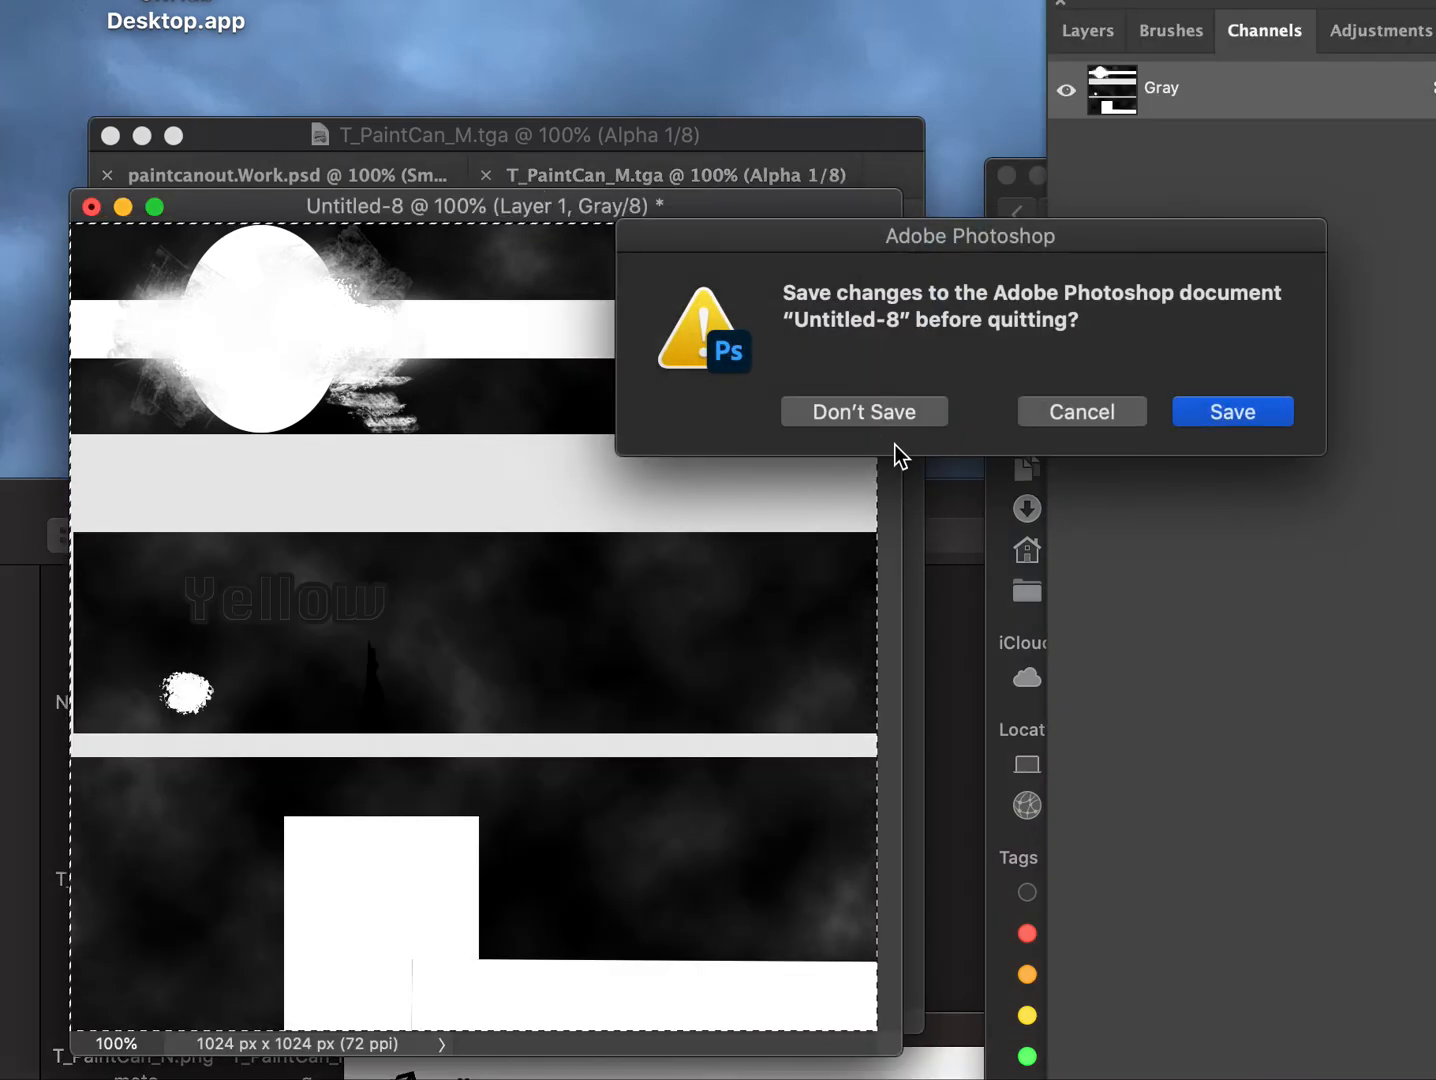
pyautogui.click(1222, 409)
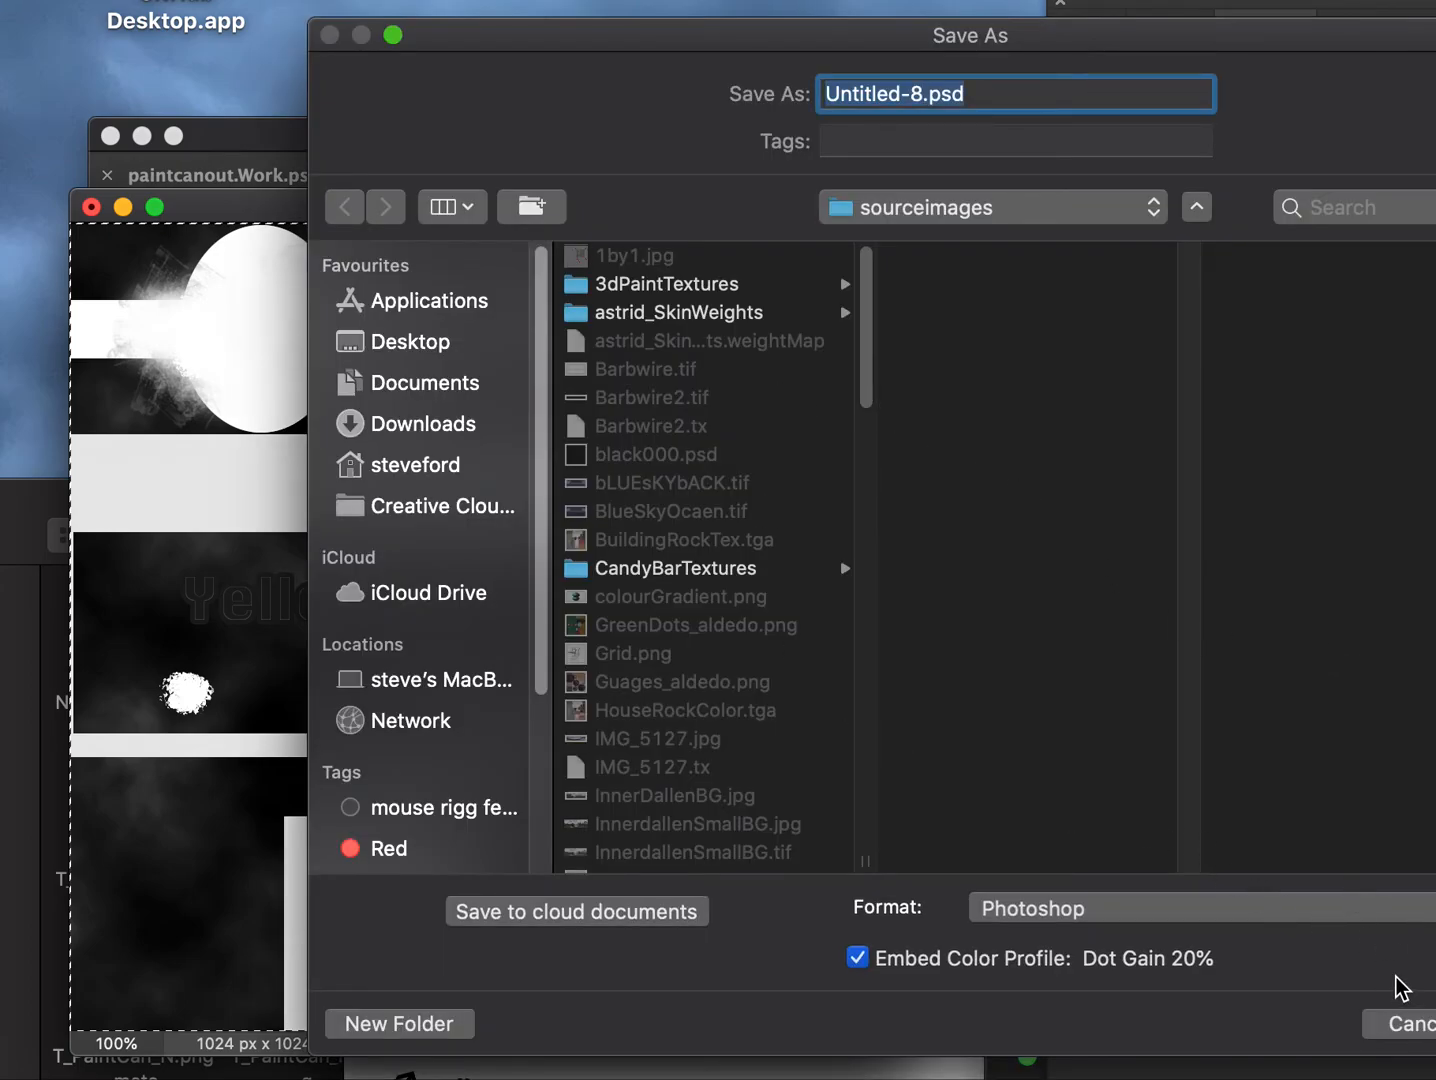
pyautogui.write('junk')
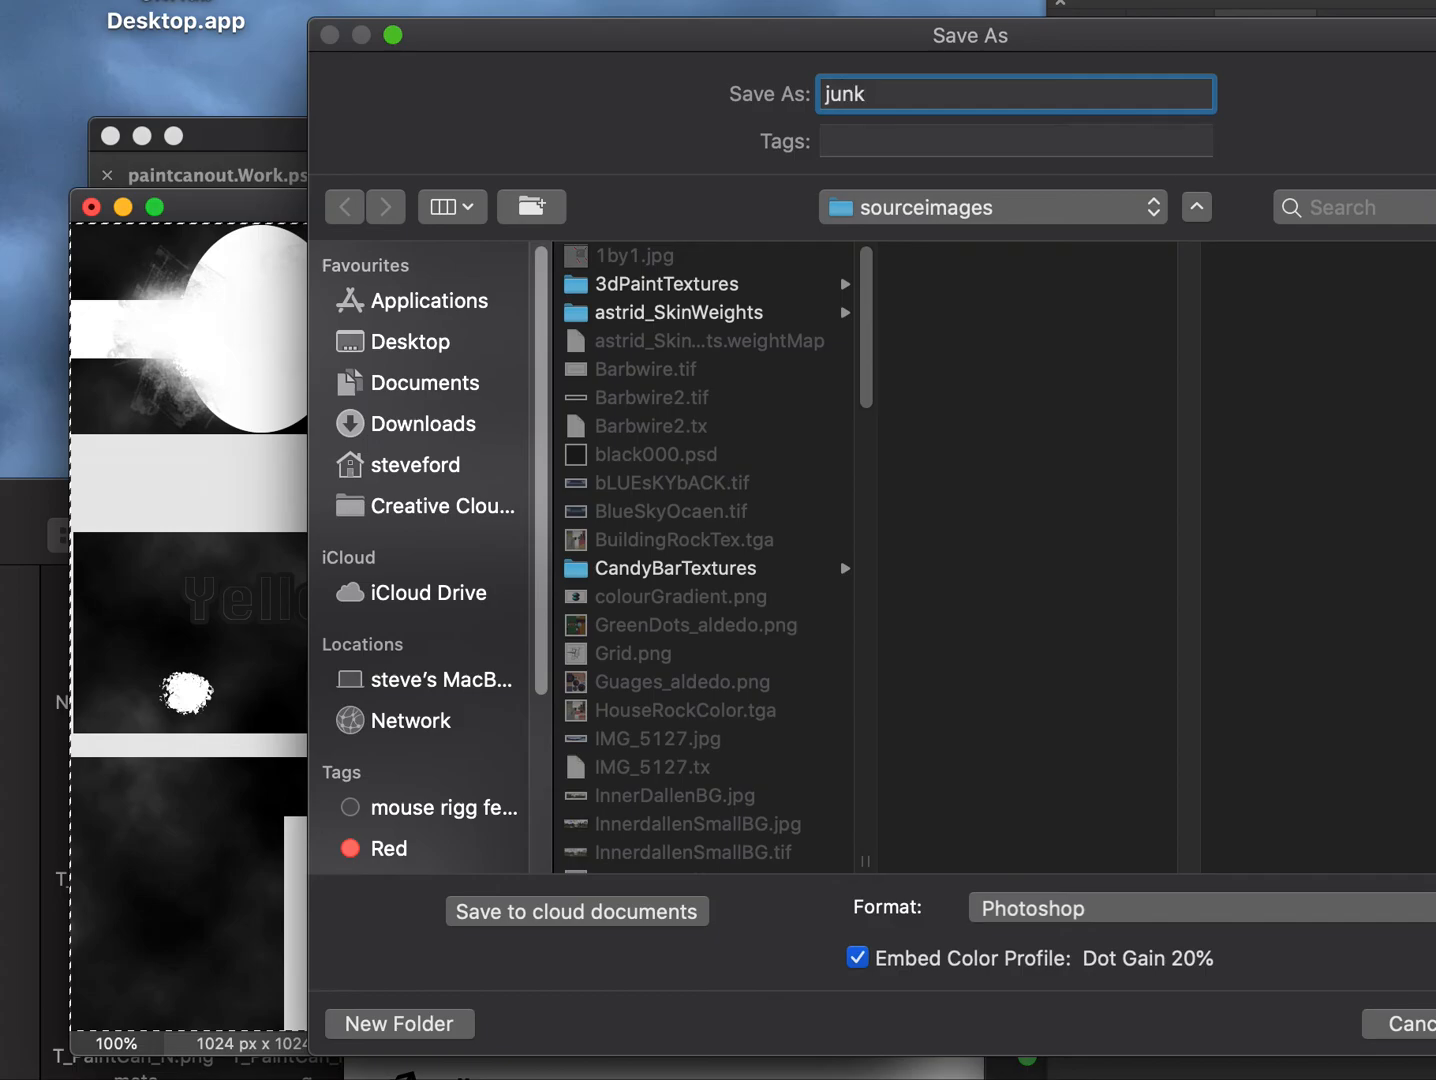
pyautogui.press('Return')
pyautogui.press('super+q')
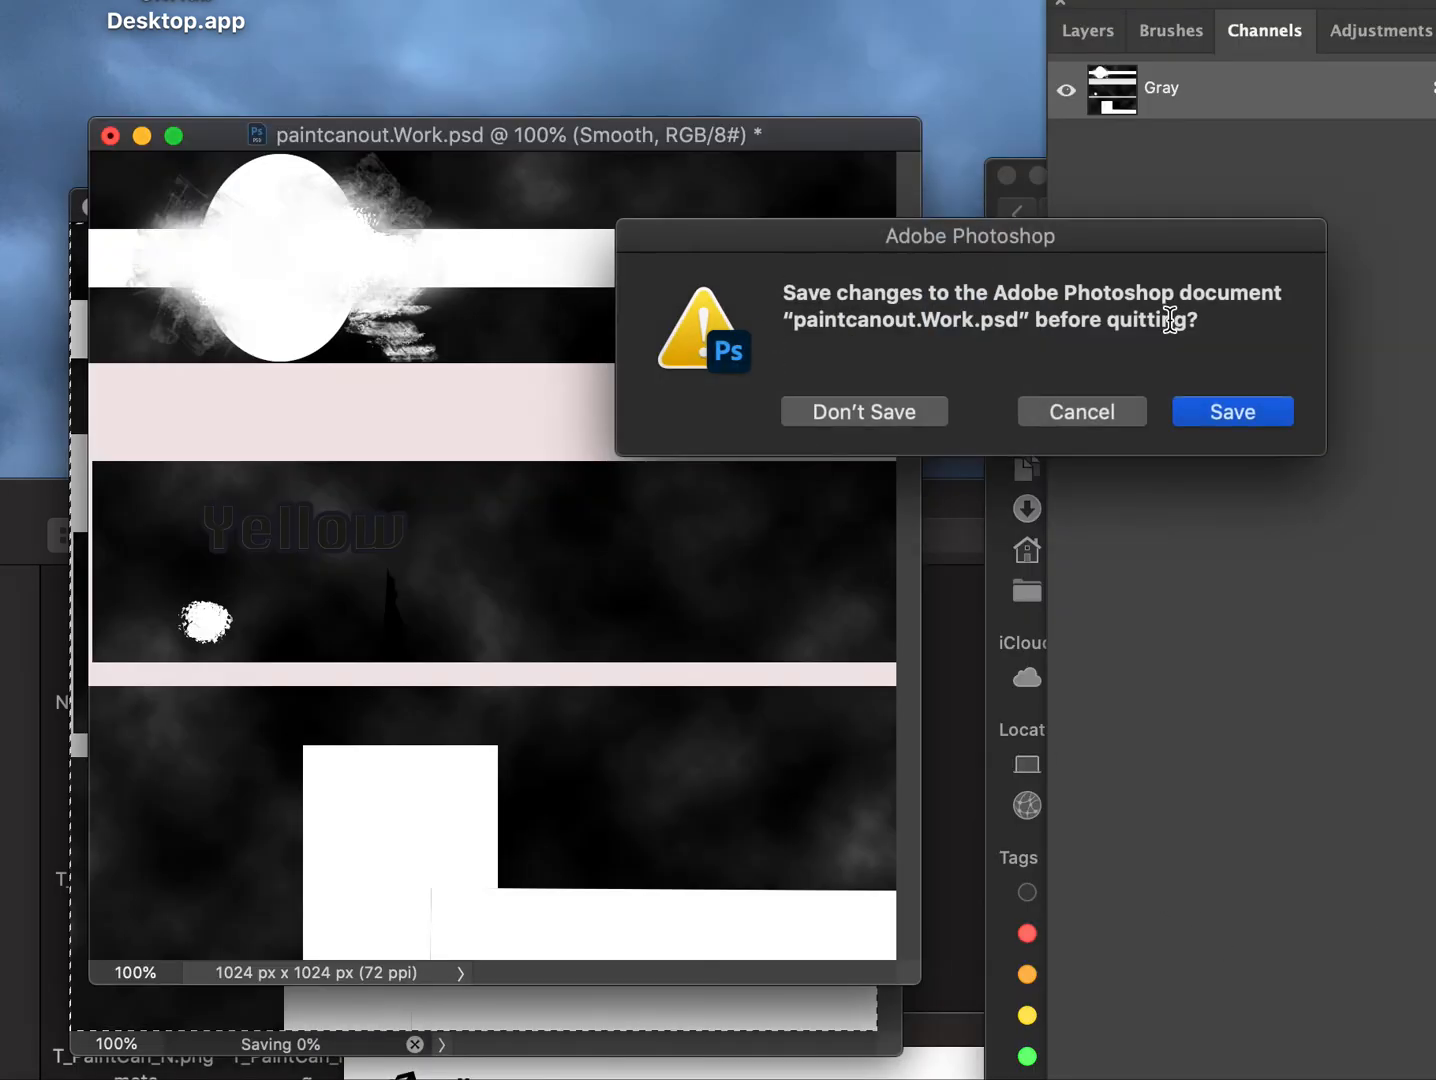
pyautogui.click(1254, 409)
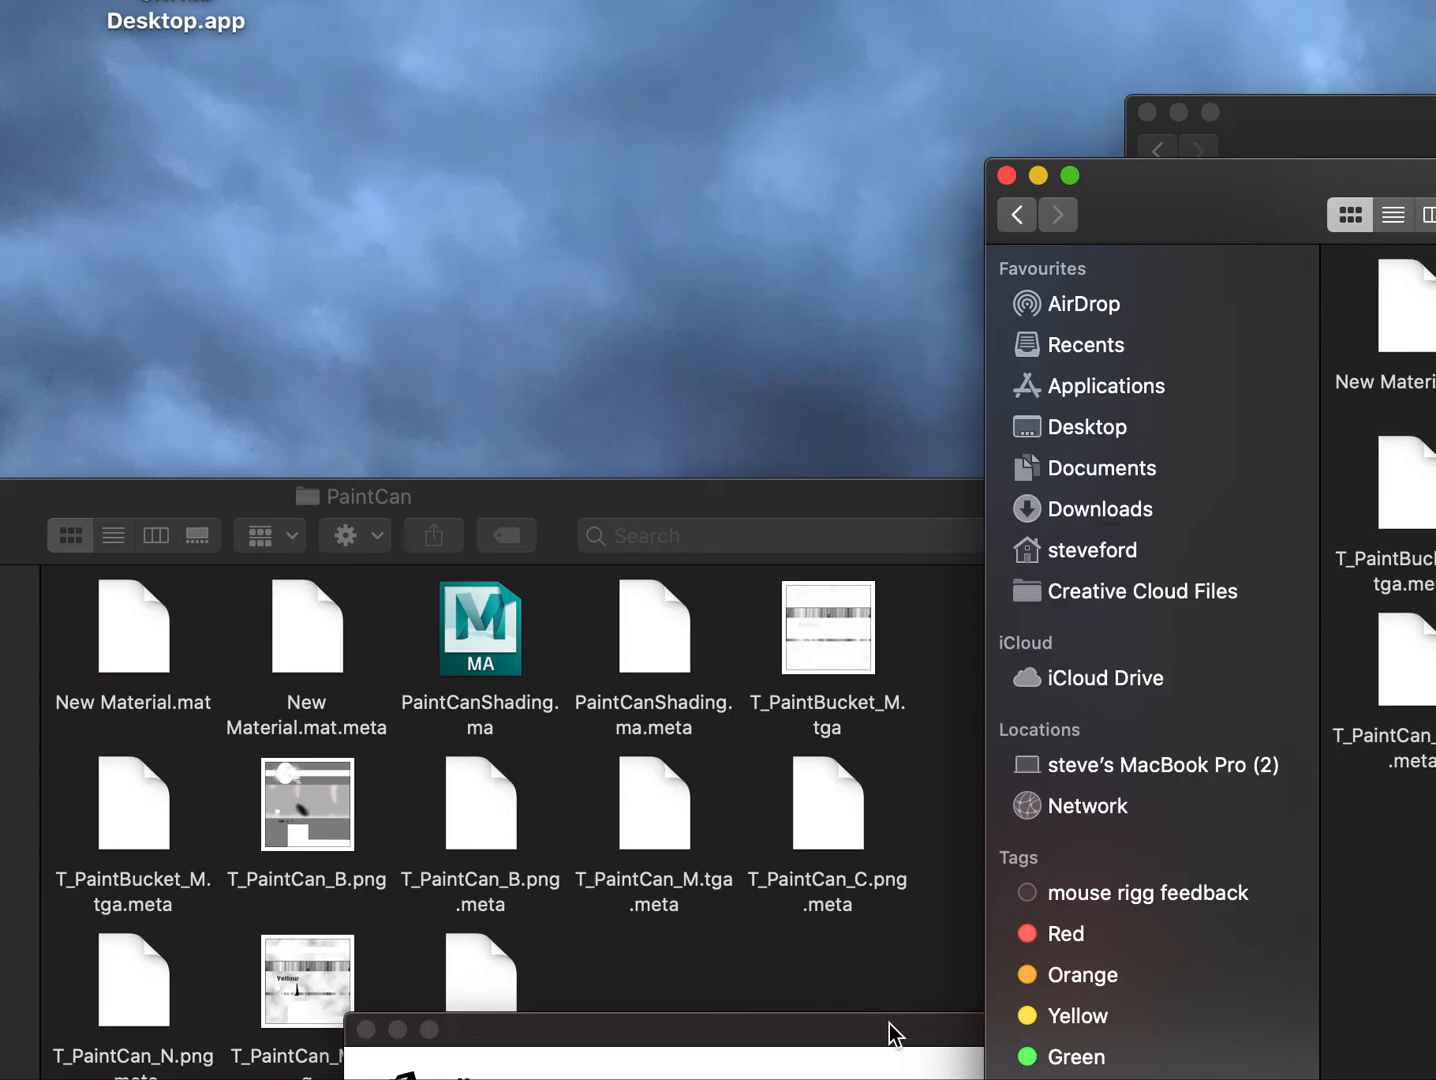
# Switch to Unity Hub and try to open the GradingFall2020 project.
pyautogui.click(890, 1039)
pyautogui.moveTo(984, 1045); pyautogui.dragTo(726, 85)
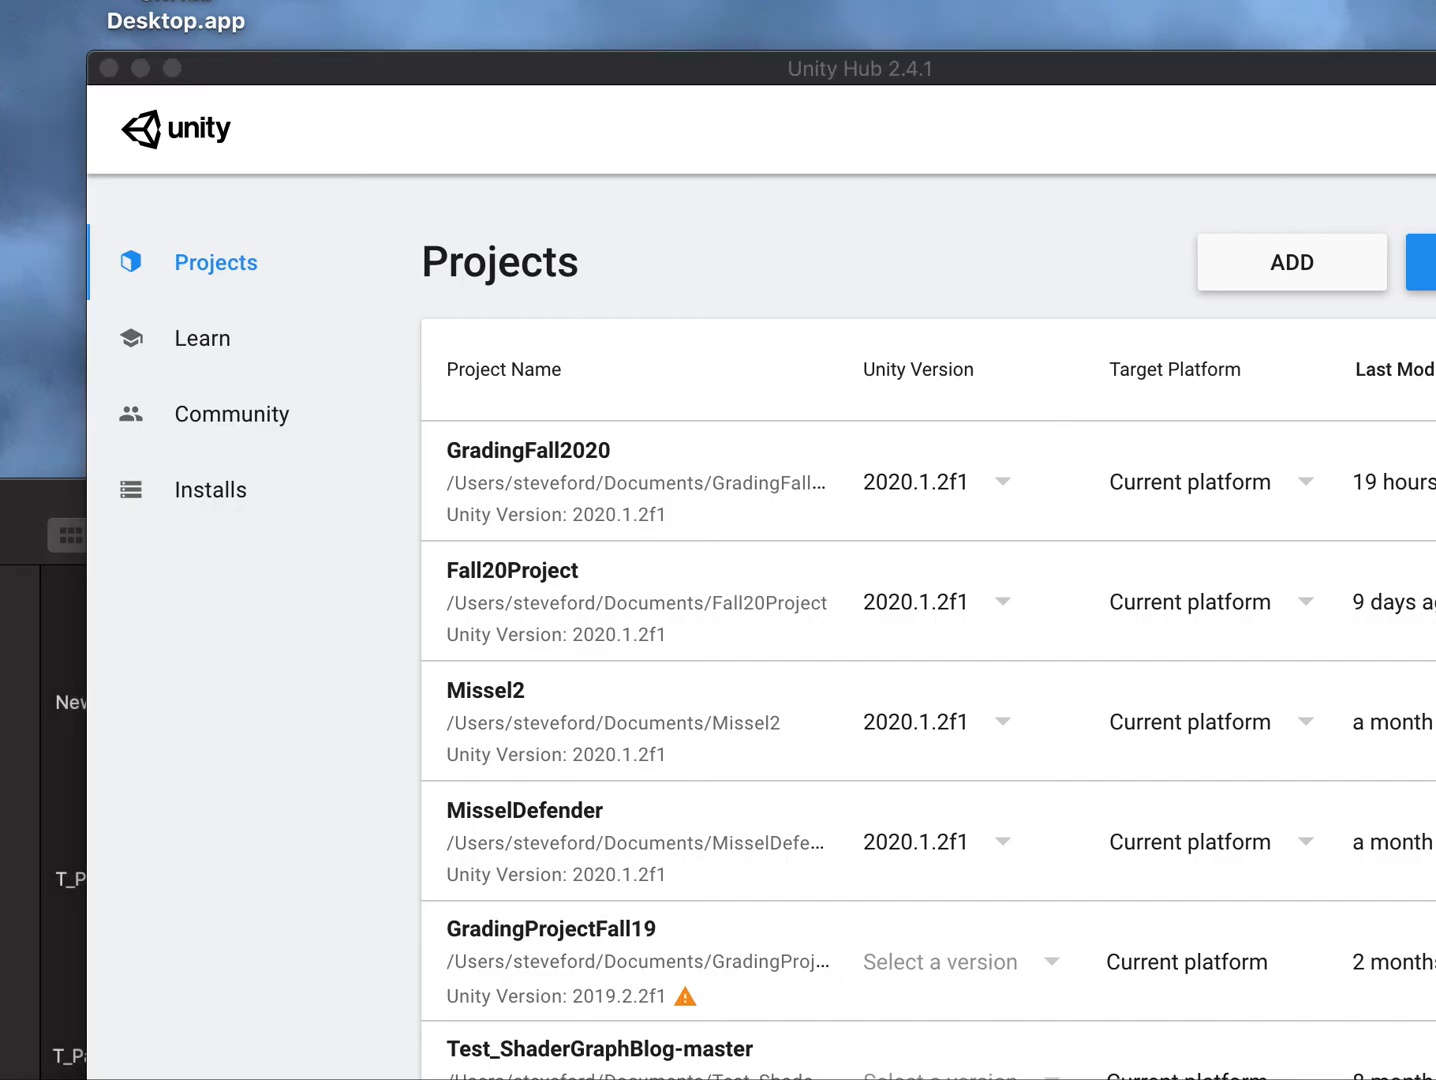
pyautogui.moveTo(1435, 115); pyautogui.dragTo(1435, 300)
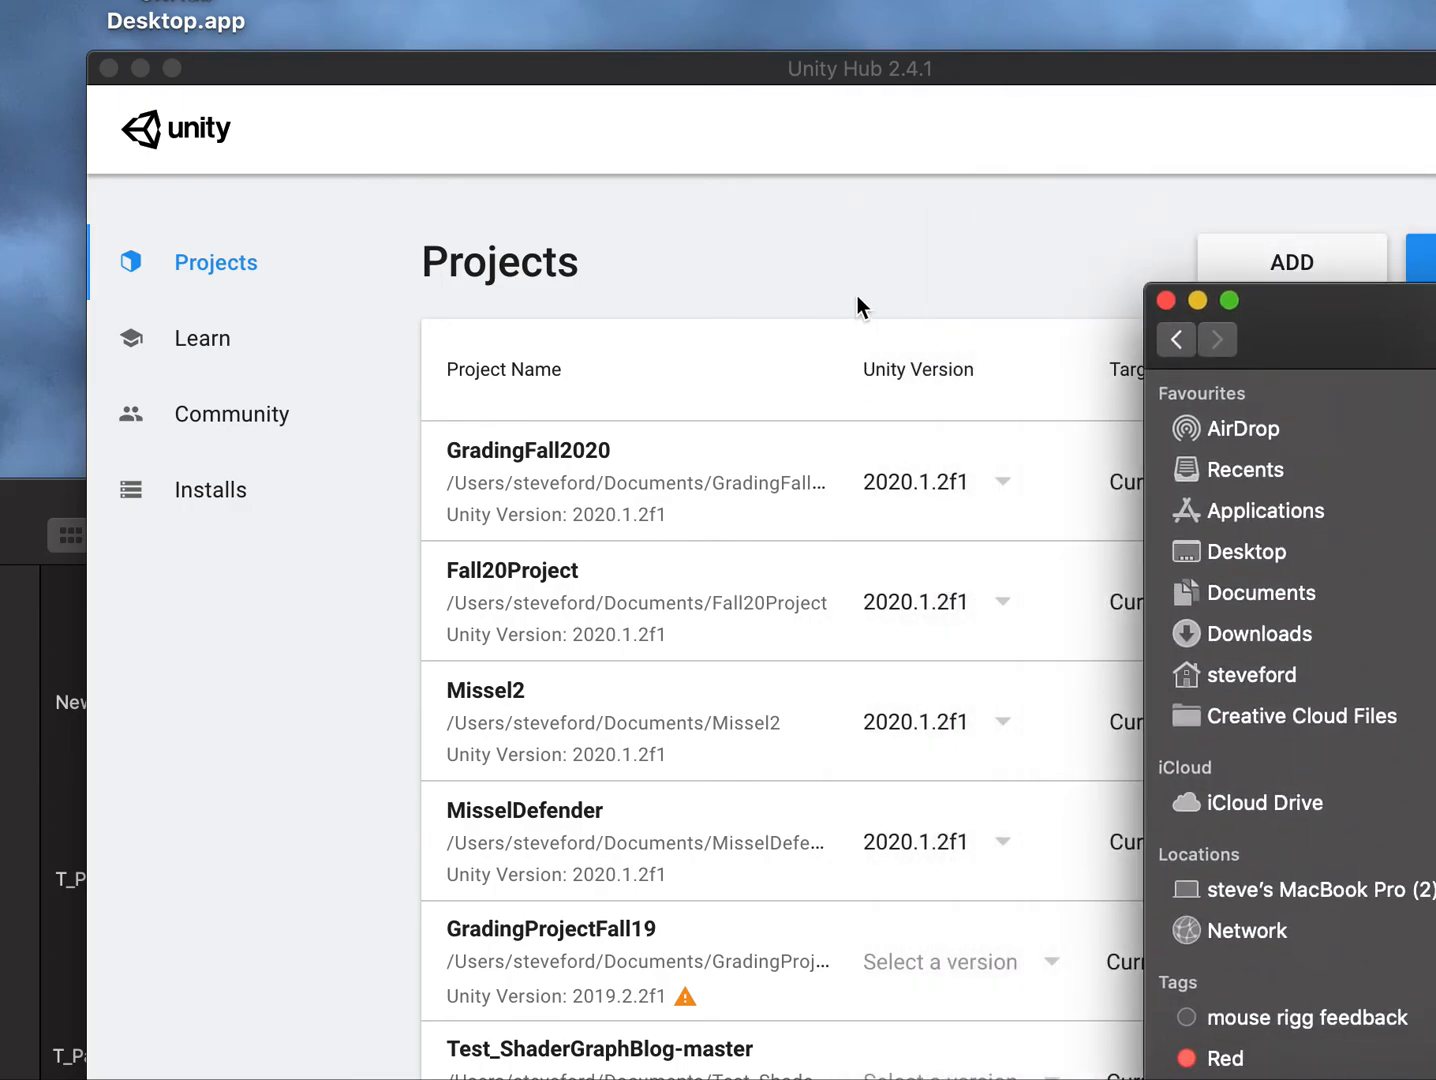
pyautogui.click(667, 391)
pyautogui.click(551, 455)
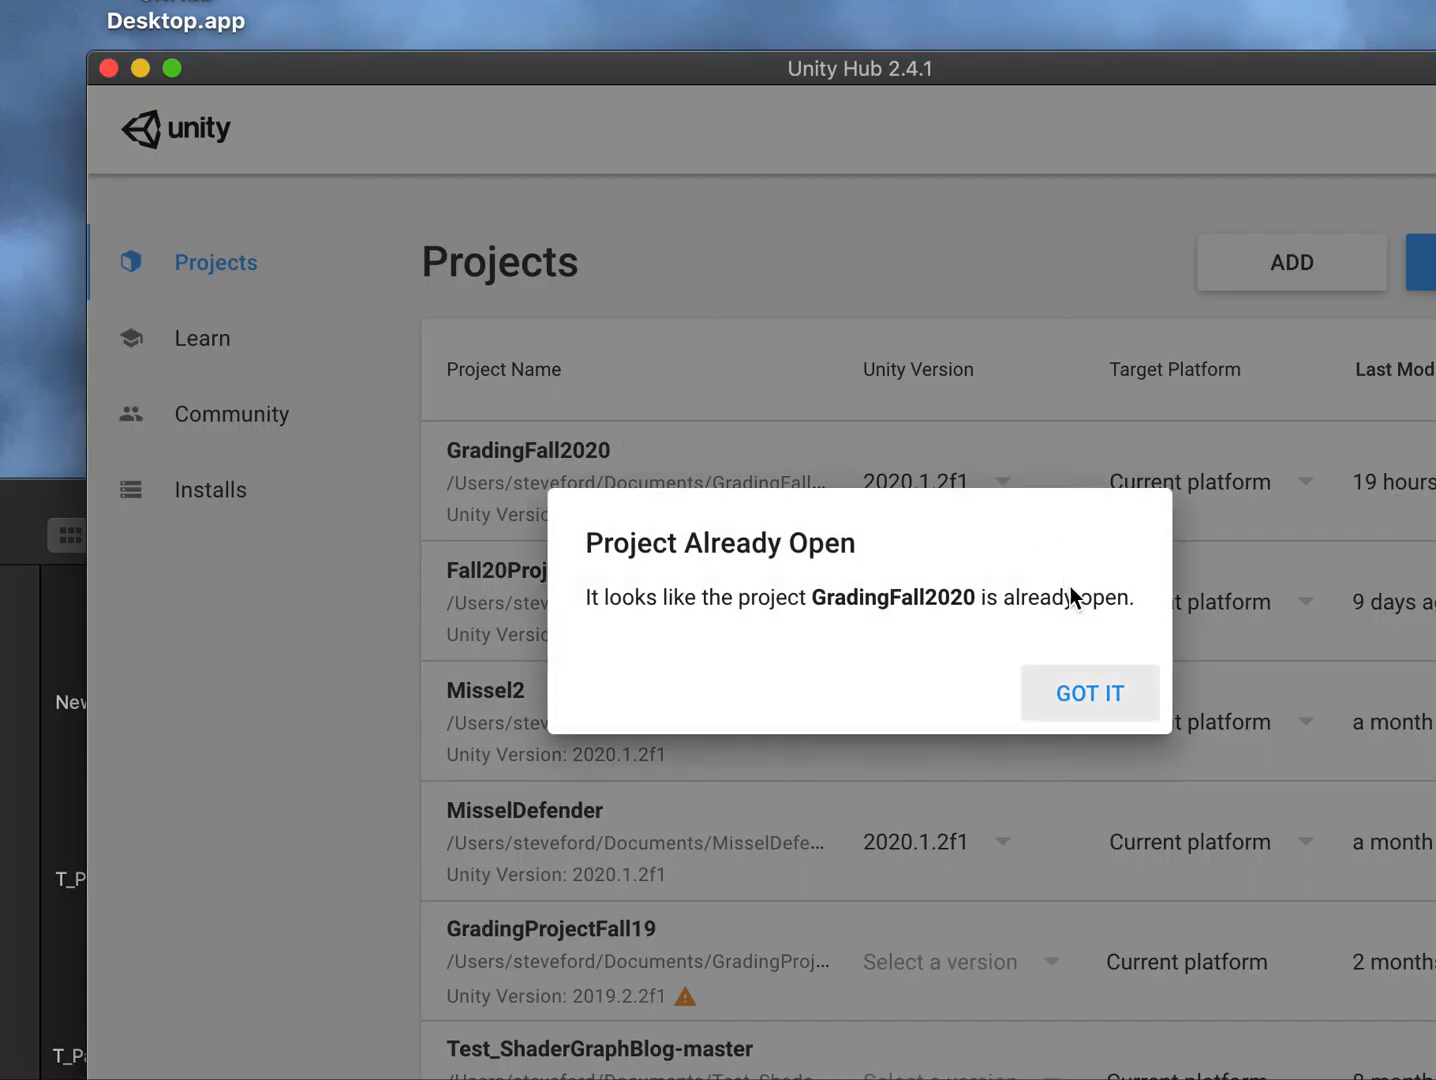
pyautogui.click(1091, 705)
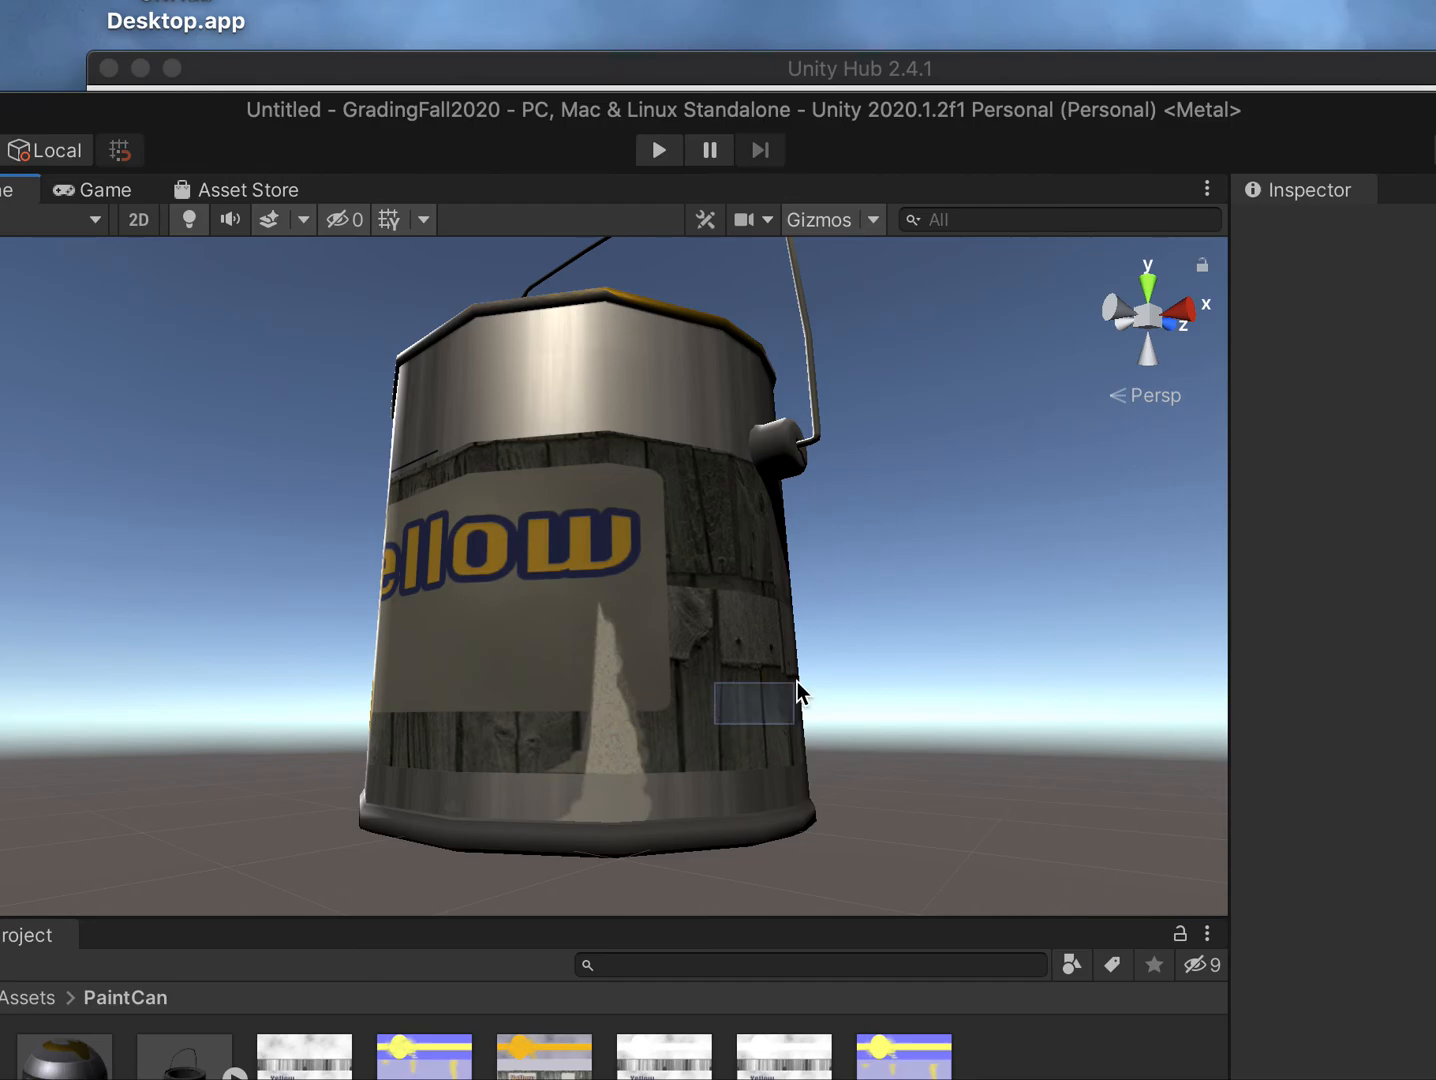
# Select the paint can's New Material in the PaintCan assets and assign the exported metallic map as its Metallic map.
pyautogui.moveTo(797, 681)
pyautogui.mouseDown()
pyautogui.moveTo(766, 715)
pyautogui.moveTo(962, 647)
pyautogui.moveTo(561, 478)
pyautogui.moveTo(740, 551)
pyautogui.moveTo(603, 478)
pyautogui.moveTo(660, 580)
pyautogui.moveTo(974, 644)
pyautogui.moveTo(1008, 918)
pyautogui.moveTo(946, 667)
pyautogui.moveTo(1106, 750)
pyautogui.moveTo(856, 734)
pyautogui.moveTo(1001, 764)
pyautogui.moveTo(1138, 660)
pyautogui.moveTo(740, 667)
pyautogui.moveTo(942, 728)
pyautogui.moveTo(760, 596)
pyautogui.moveTo(555, 596)
pyautogui.moveTo(522, 545)
pyautogui.mouseUp()
pyautogui.moveTo(682, 655)
pyautogui.mouseDown()
pyautogui.moveTo(407, 724)
pyautogui.moveTo(737, 788)
pyautogui.moveTo(603, 631)
pyautogui.moveTo(268, 647)
pyautogui.moveTo(410, 708)
pyautogui.moveTo(699, 734)
pyautogui.moveTo(473, 716)
pyautogui.mouseUp()
pyautogui.scroll(5, 712, 744)
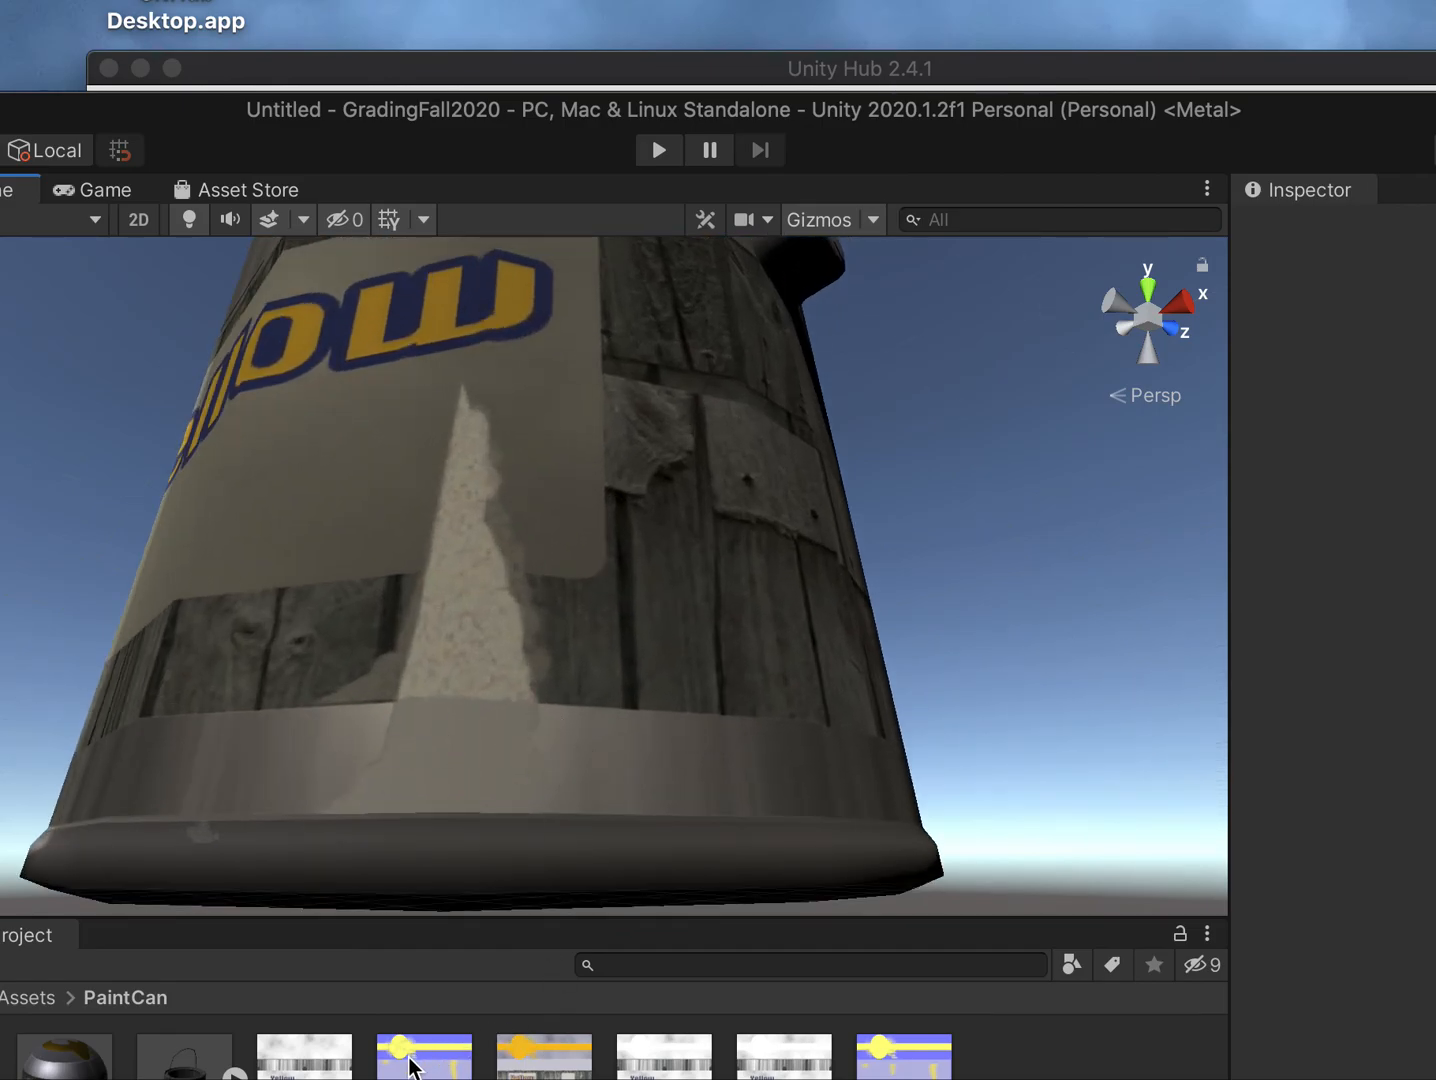
pyautogui.click(76, 1066)
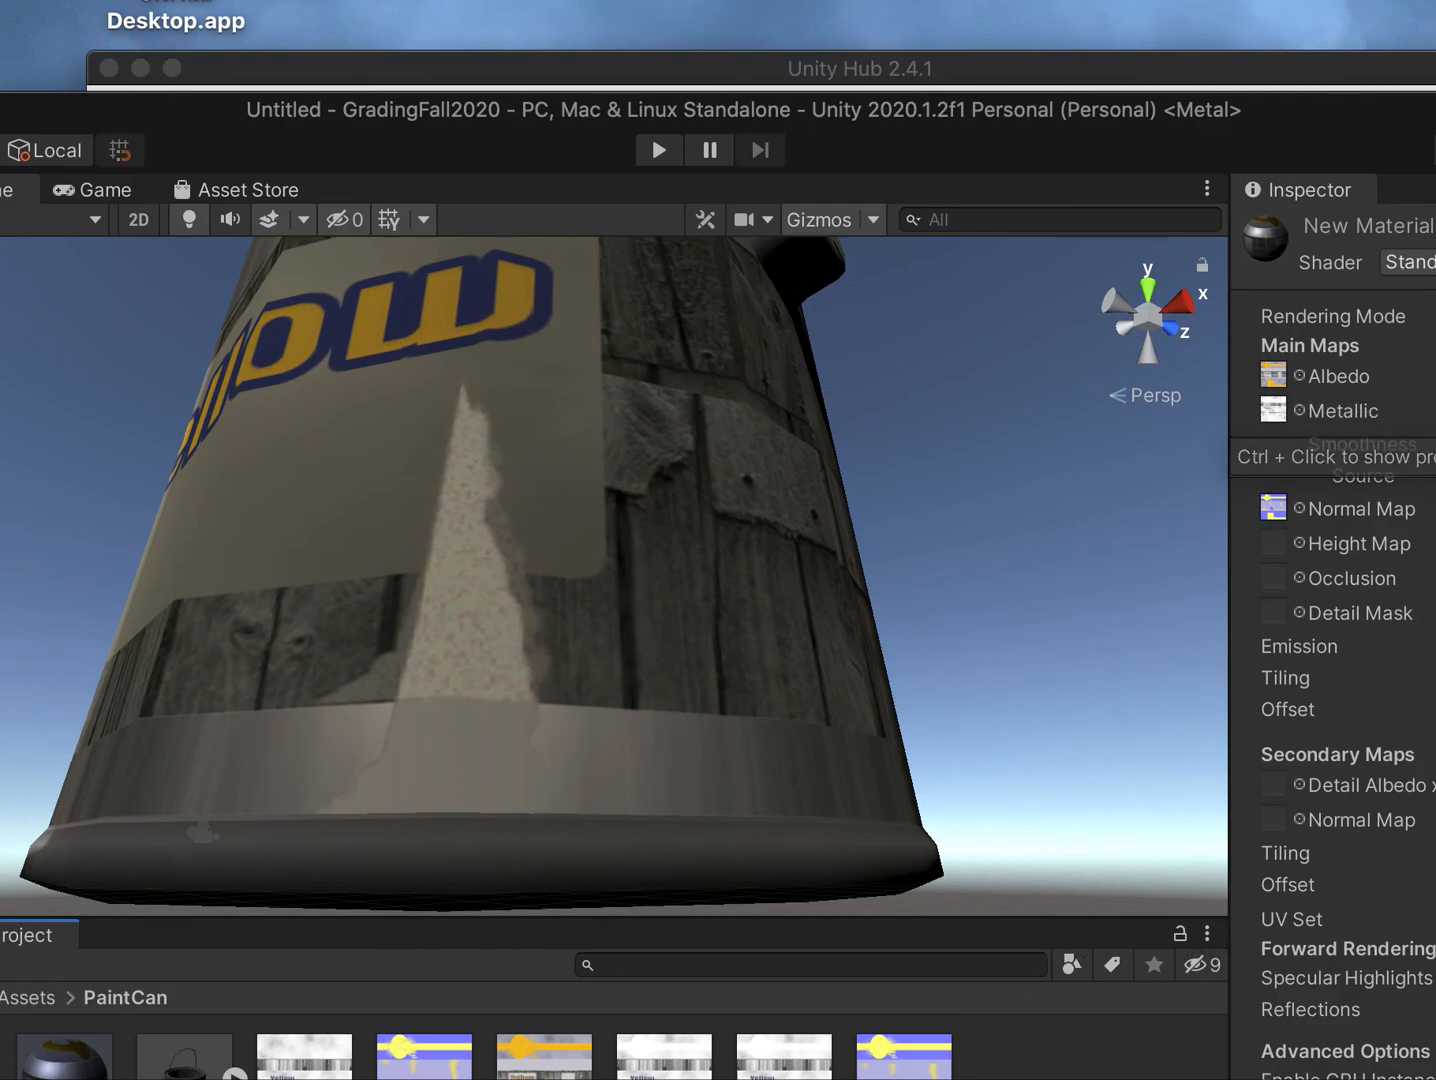
pyautogui.moveTo(1294, 397); pyautogui.dragTo(1274, 406)
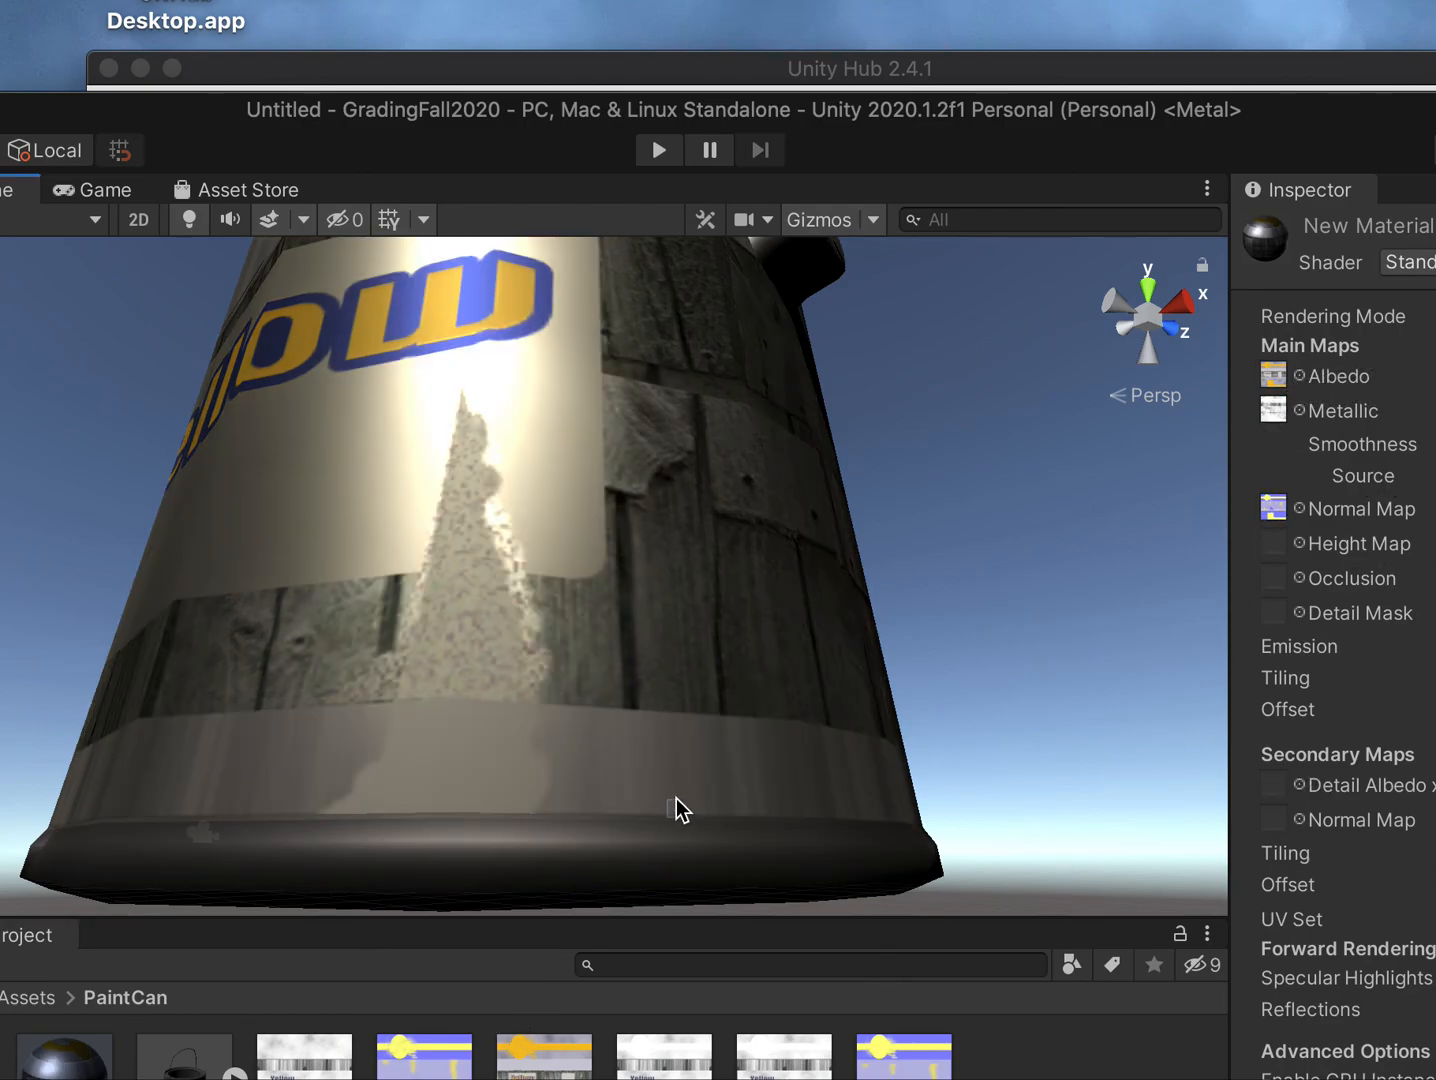
# Examine the paint can's base, label and wood surface from several angles in the scene.
pyautogui.moveTo(686, 766)
pyautogui.mouseDown()
pyautogui.moveTo(721, 628)
pyautogui.moveTo(663, 641)
pyautogui.moveTo(667, 625)
pyautogui.moveTo(715, 756)
pyautogui.moveTo(558, 615)
pyautogui.moveTo(608, 705)
pyautogui.mouseUp()
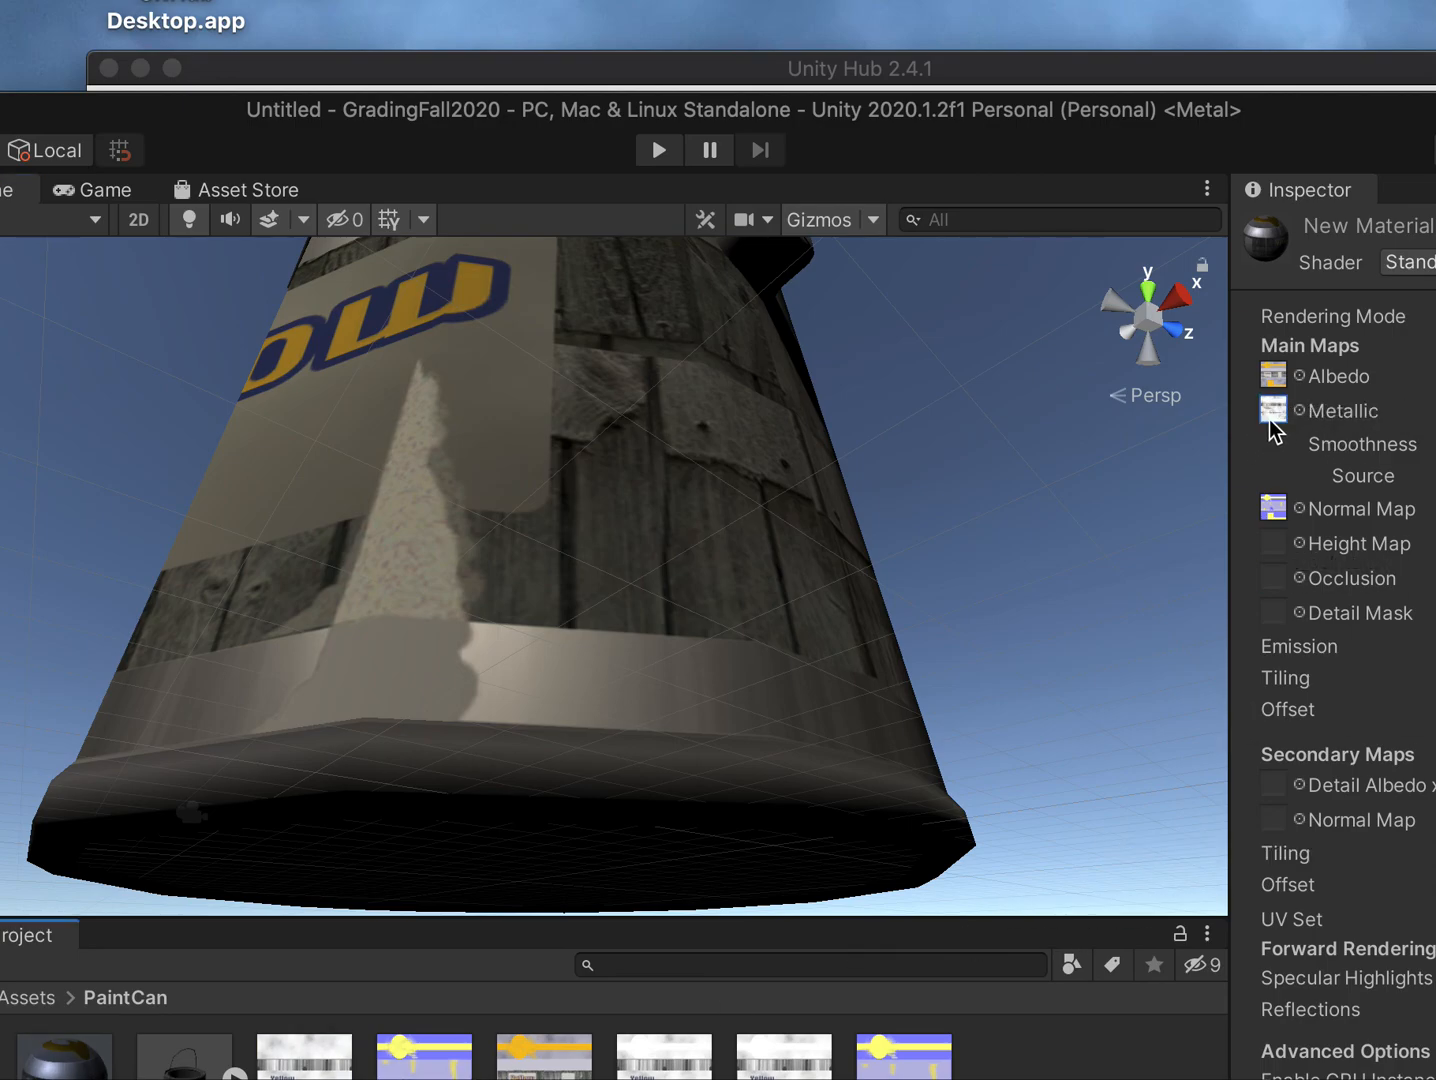
pyautogui.moveTo(622, 715)
pyautogui.mouseDown()
pyautogui.moveTo(756, 785)
pyautogui.moveTo(911, 939)
pyautogui.moveTo(538, 810)
pyautogui.moveTo(460, 630)
pyautogui.moveTo(498, 712)
pyautogui.moveTo(816, 876)
pyautogui.moveTo(747, 904)
pyautogui.mouseUp()
pyautogui.moveTo(665, 775); pyautogui.dragTo(913, 635)
pyautogui.moveTo(670, 715); pyautogui.dragTo(899, 662)
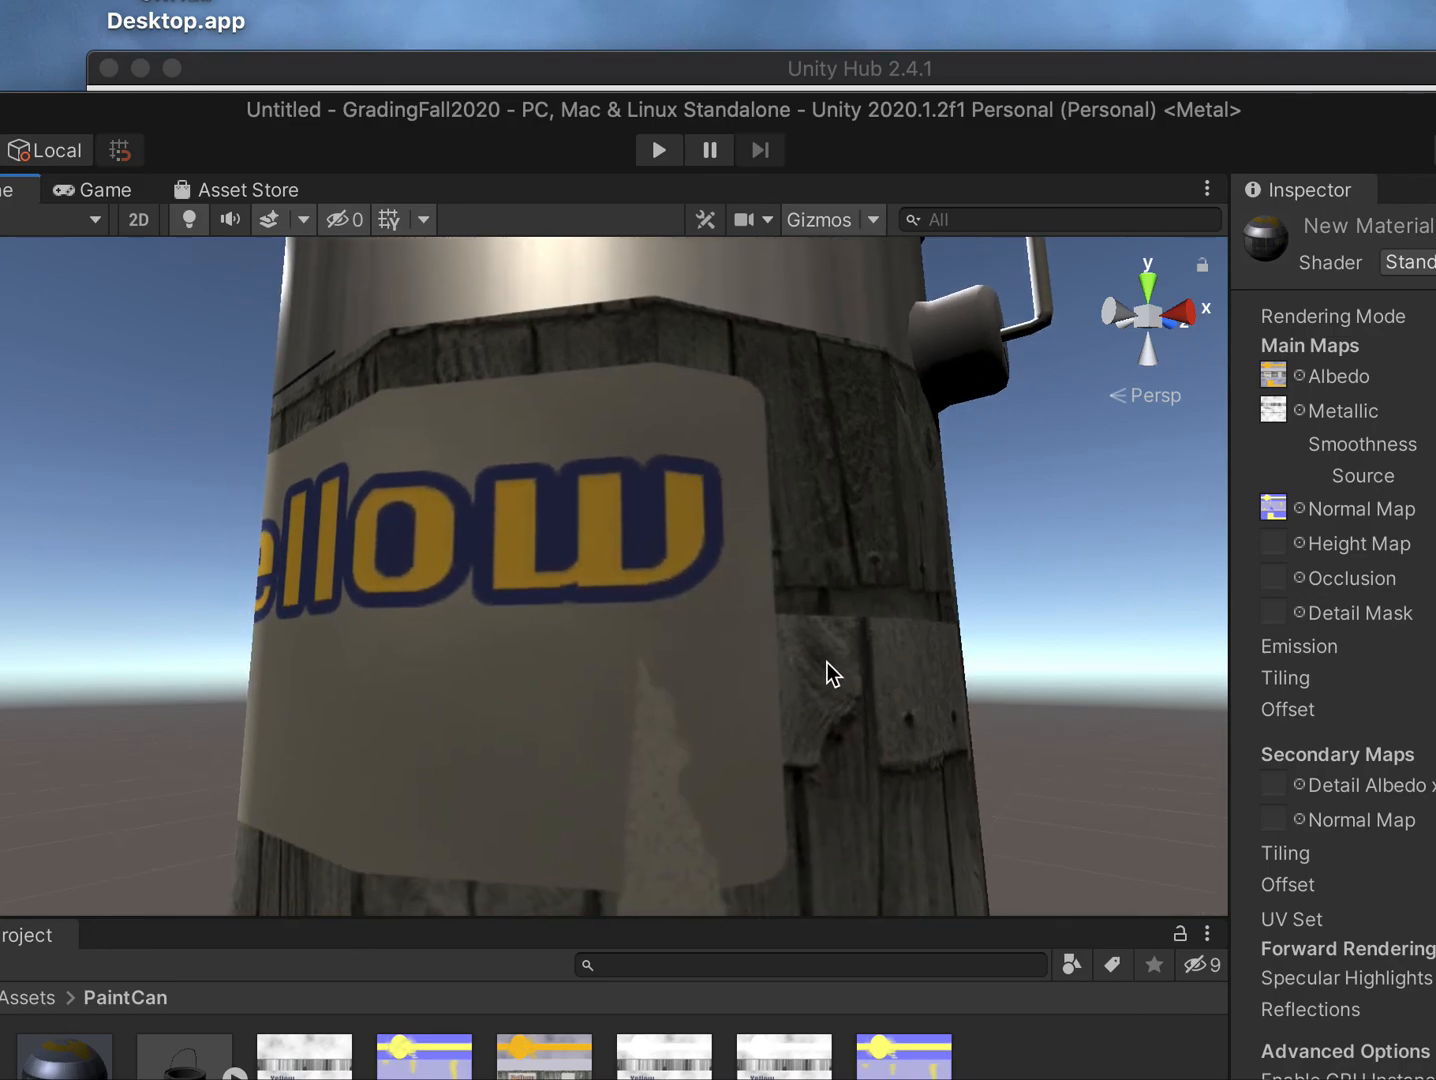